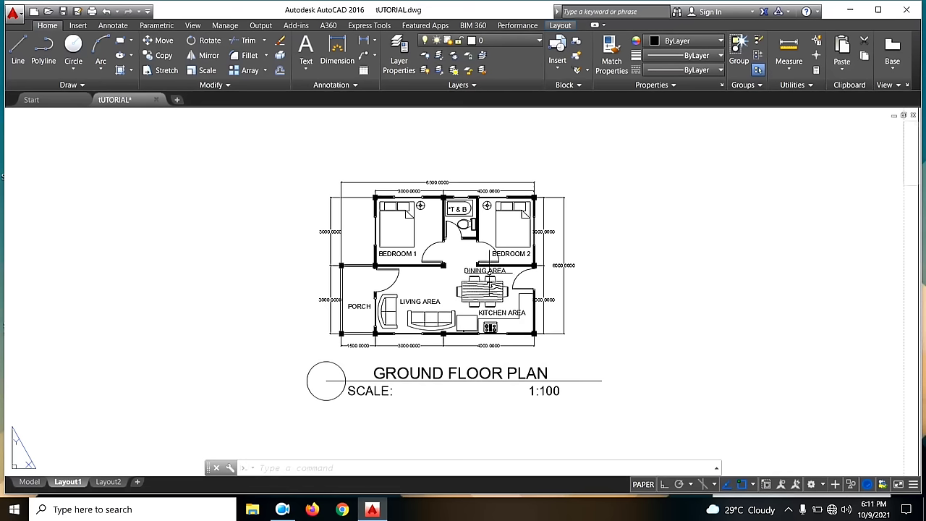
- Look over the dimensioned ground floor plan in Layout1
middle_click_drag(702, 312, 752, 332)
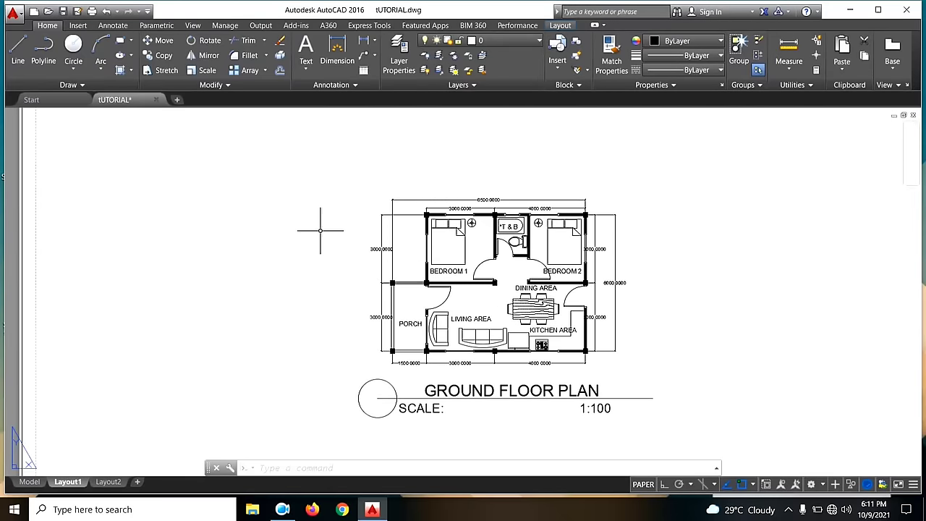
scroll(396, 243, "down", 2)
scroll(477, 253, "up", 3)
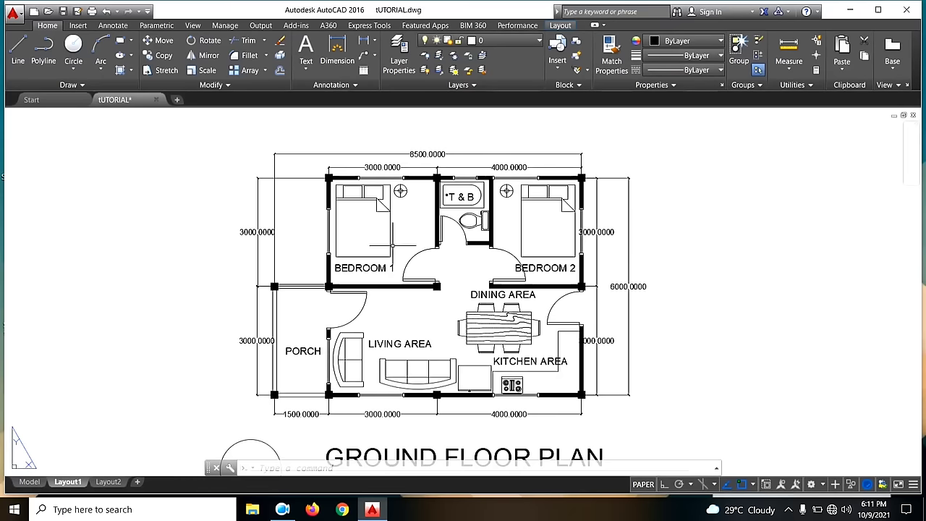
scroll(394, 242, "down", 2)
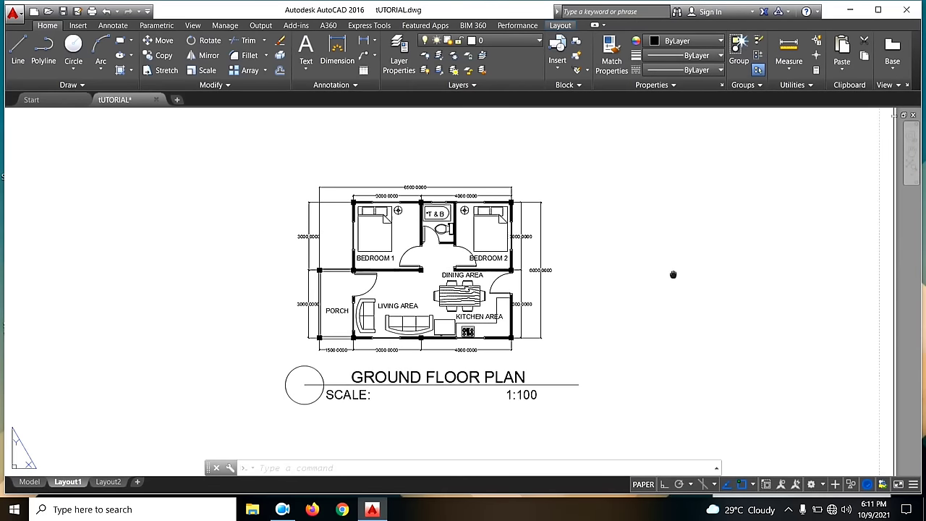
middle_click_drag(674, 274, 670, 277)
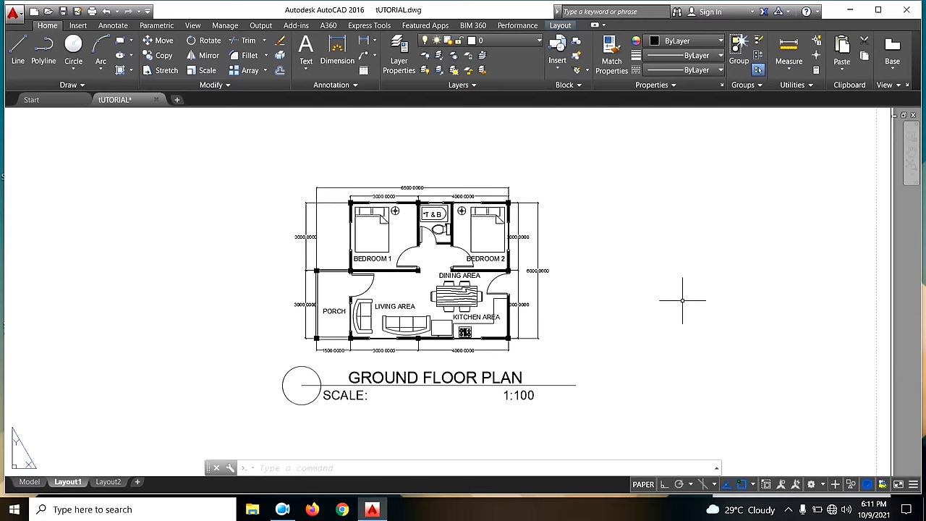
scroll(674, 326, "up", 1)
scroll(710, 296, "down", 1)
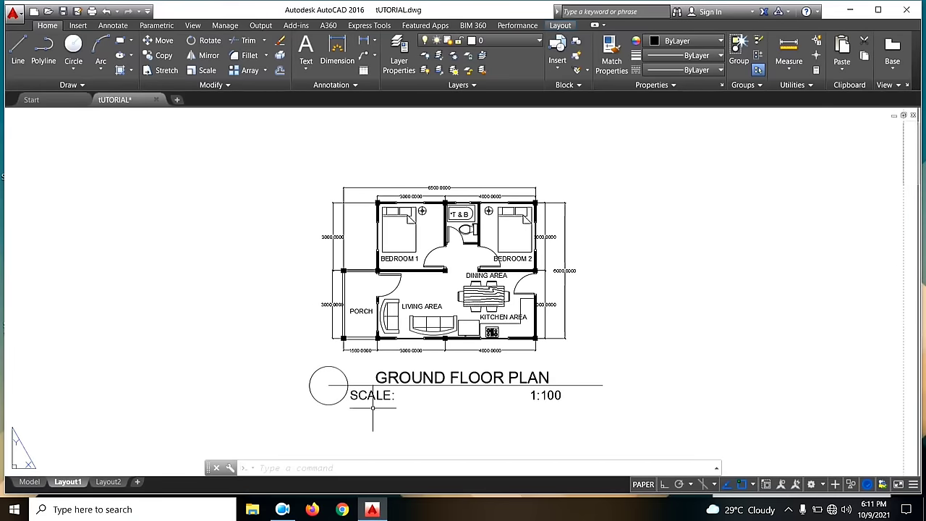
- Switch from Layout1 to model space with free area beside the floor plan
left_click(29, 481)
scroll(290, 199, "down", 3)
middle_click_drag(289, 199, 376, 202)
scroll(428, 179, "up", 4)
scroll(142, 171, "down", 2)
middle_click_drag(206, 143, 142, 172)
mouse_move(513, 252)
middle_mouse_down()
mouse_move(500, 285)
mouse_move(470, 250)
mouse_move(473, 275)
mouse_move(421, 265)
middle_mouse_up()
- Copy the whole floor plan, without the title circle and line, into the empty space to its right
left_click(78, 147)
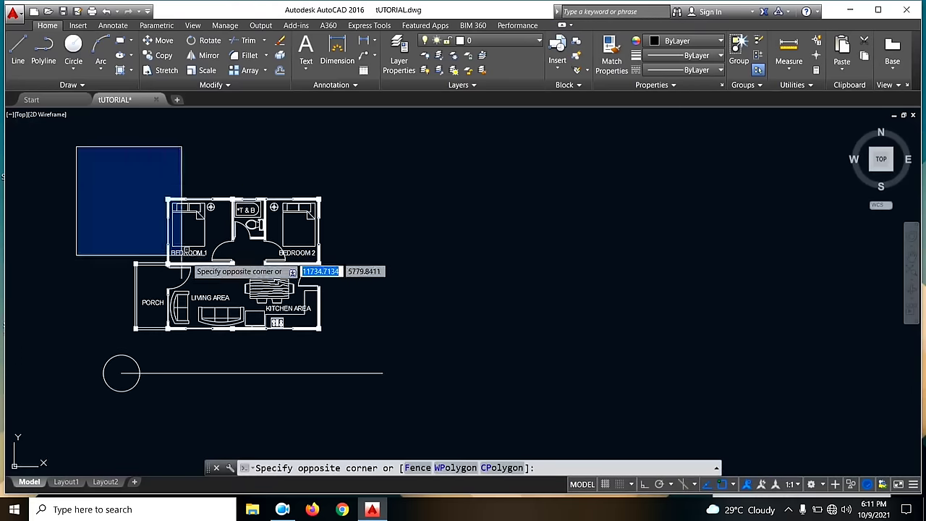
left_click(366, 343)
type("co")
key("Return")
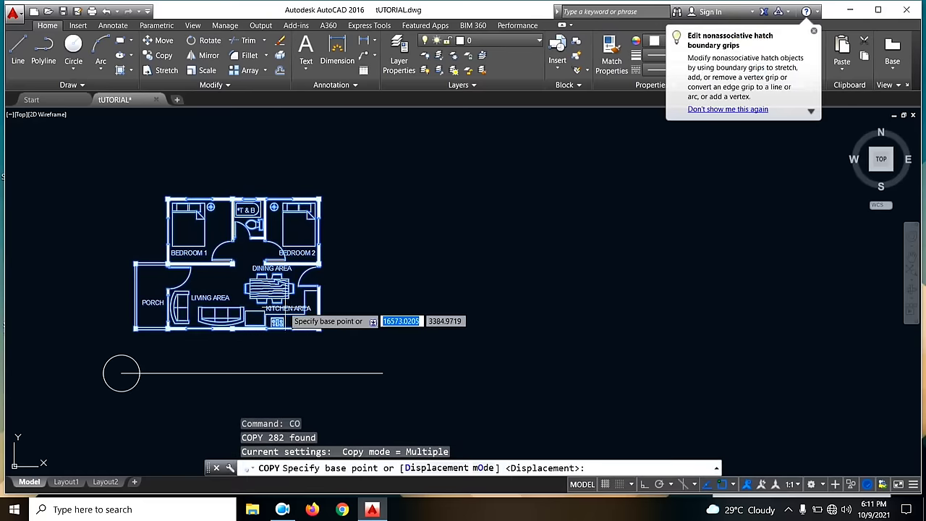
left_click(290, 308)
middle_click_drag(625, 317, 382, 310)
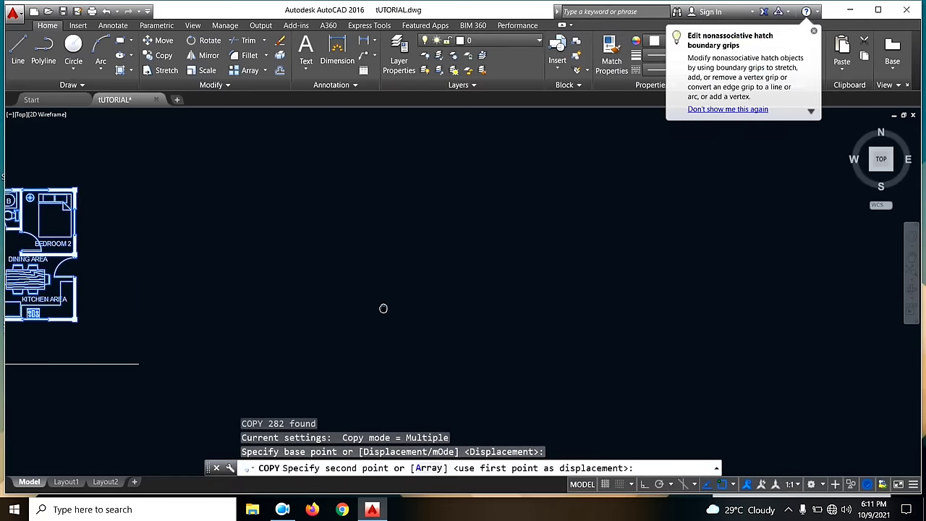
left_click(585, 307)
key("Escape")
- Examine the copied floor plan and its position relative to the original
middle_click_drag(616, 329, 540, 327)
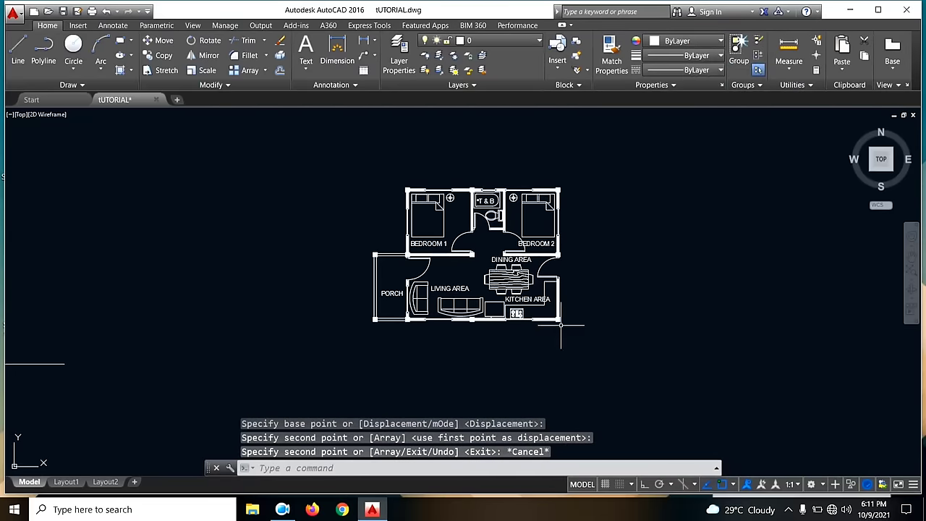
scroll(394, 317, "up", 4)
scroll(417, 339, "down", 2)
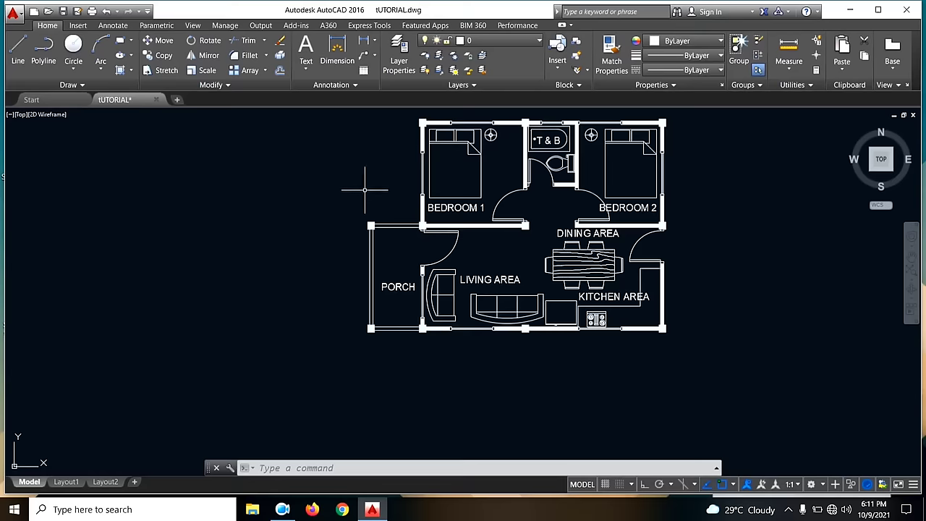
middle_click_drag(304, 249, 312, 279)
middle_click_drag(589, 163, 586, 184)
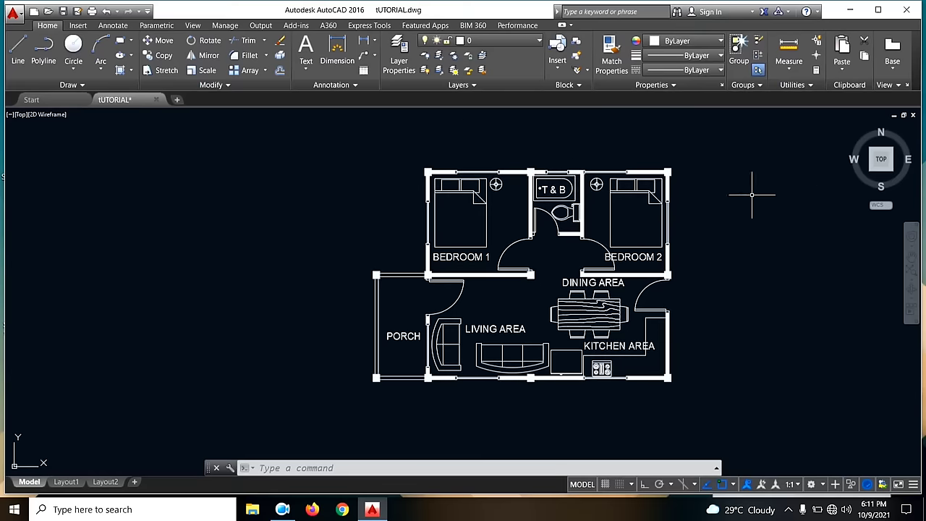
scroll(469, 316, "down", 2)
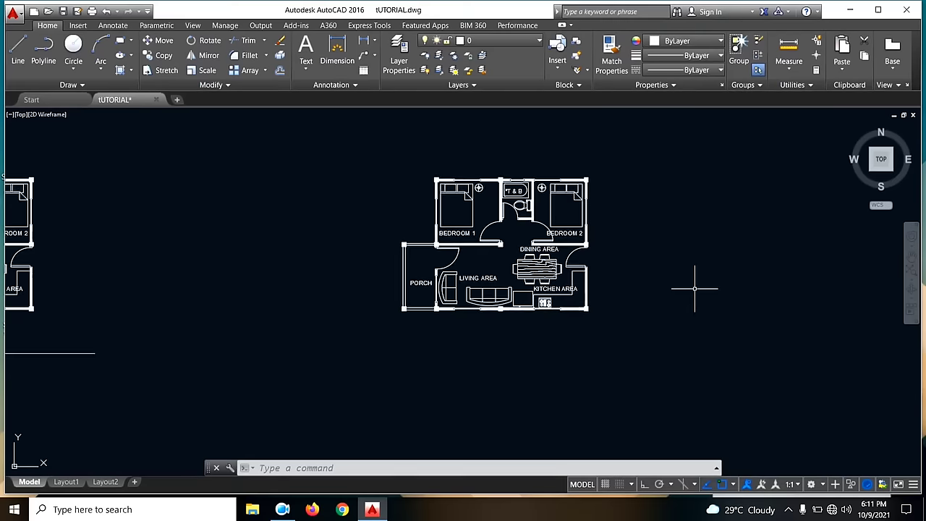
scroll(491, 275, "up", 2)
middle_click_drag(688, 322, 561, 329)
scroll(589, 268, "down", 4)
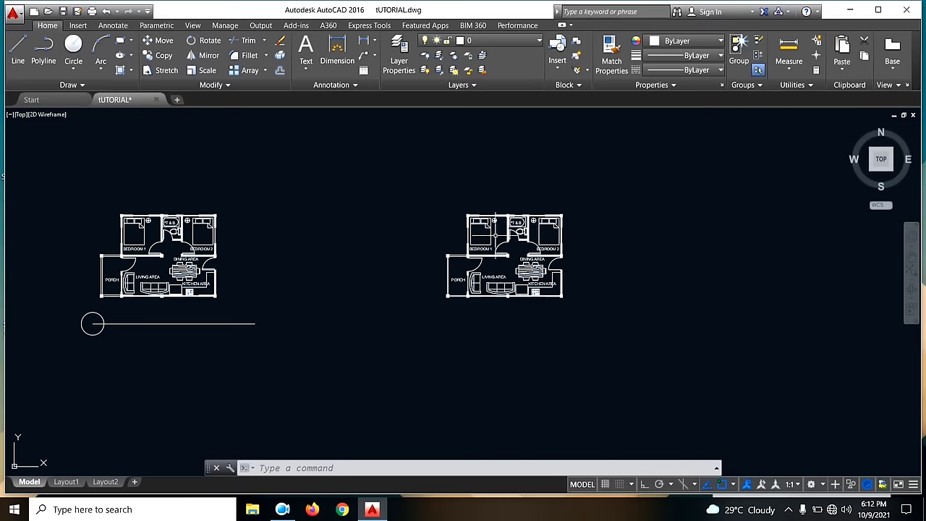
- Rotate the copied floor plan 90° counterclockwise with Ortho on, so the porch faces downward
left_click(399, 176)
left_click(654, 326)
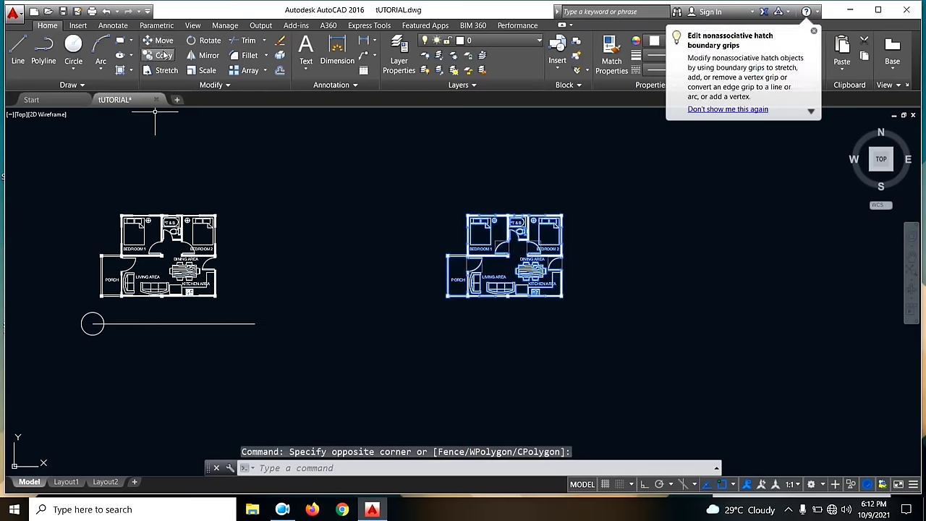
left_click(200, 40)
left_click(507, 249)
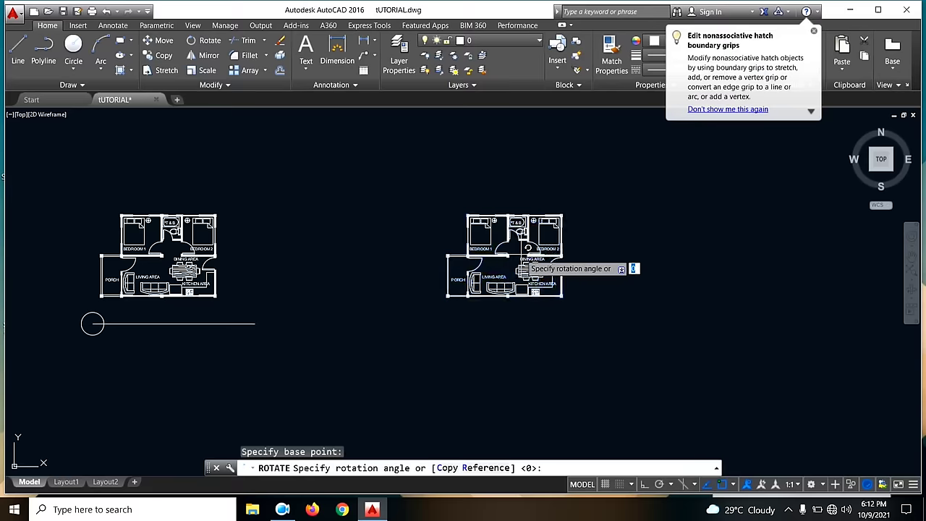
left_click(644, 485)
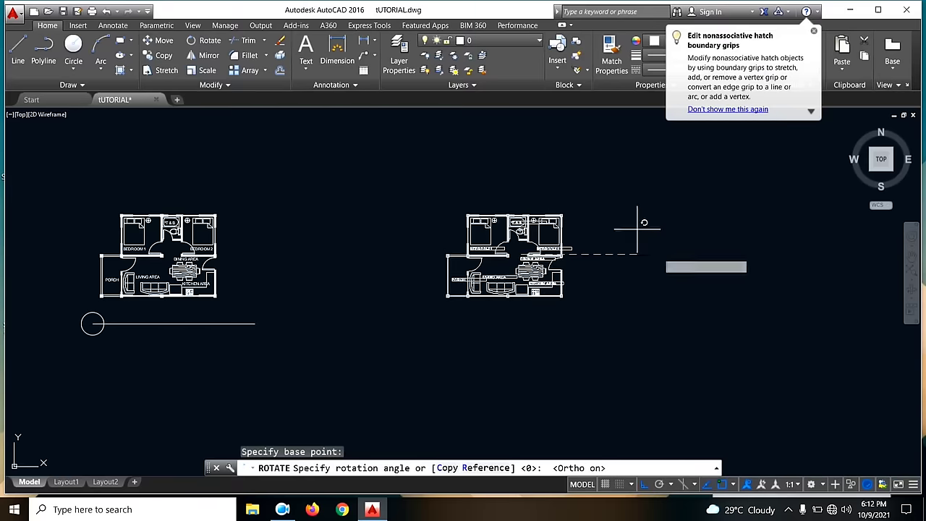
left_click(548, 183)
scroll(536, 299, "up", 5)
scroll(434, 311, "down", 2)
scroll(441, 358, "up", 6)
scroll(443, 360, "down", 4)
scroll(478, 283, "down", 3)
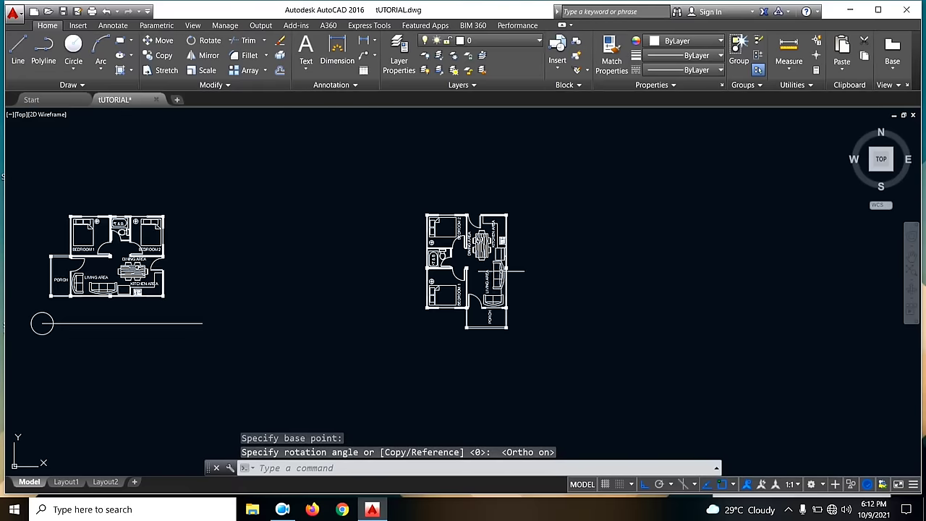
- Draw a horizontal line above the rotated plan, extending past both of its sides
left_click(16, 61)
middle_click_drag(406, 168, 369, 190)
left_click(325, 209)
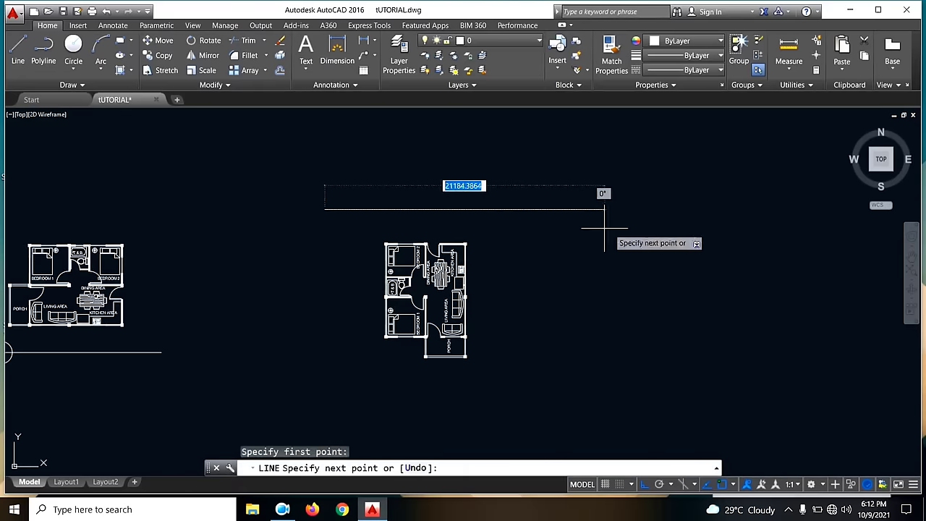
left_click(641, 244)
key("Escape")
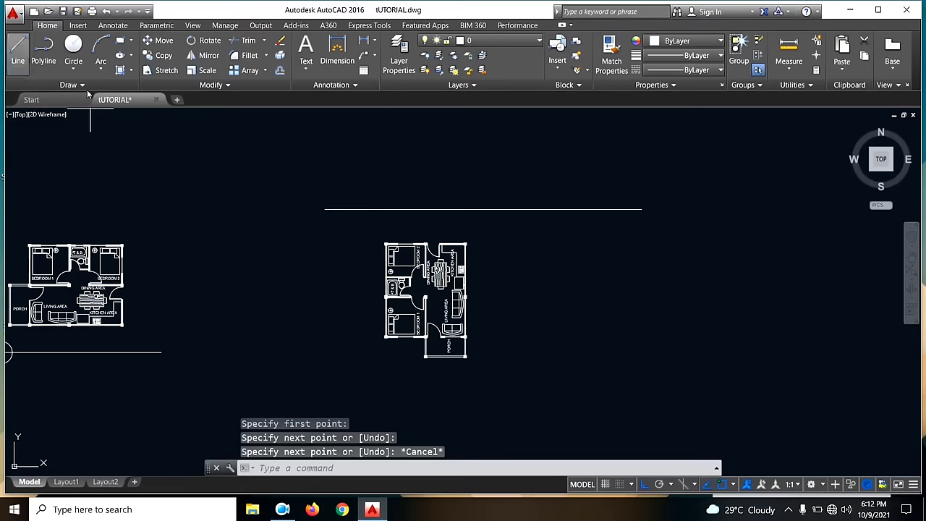
- Draw a vertical projection line from the outer edge of Bedroom 1's corner column up past the horizontal line
left_click(20, 62)
scroll(406, 355, "up", 8)
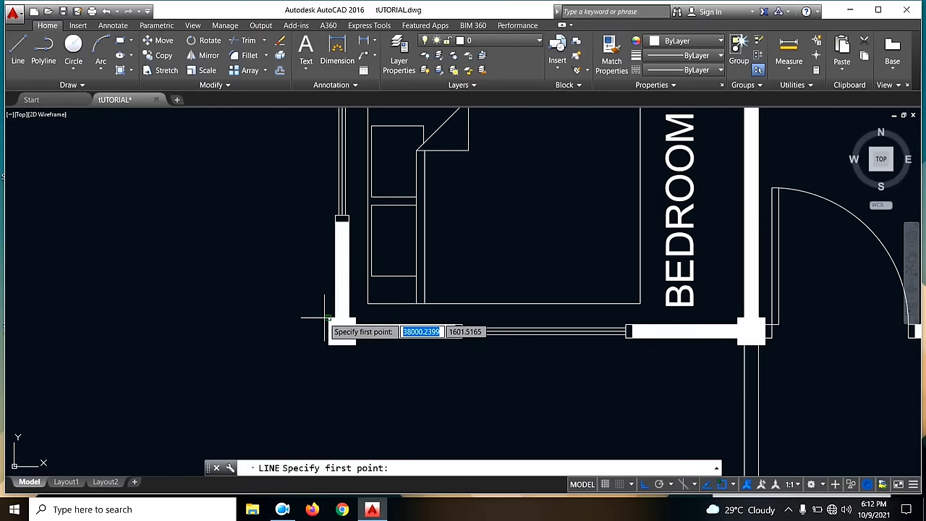
left_click(325, 317)
scroll(365, 289, "down", 8)
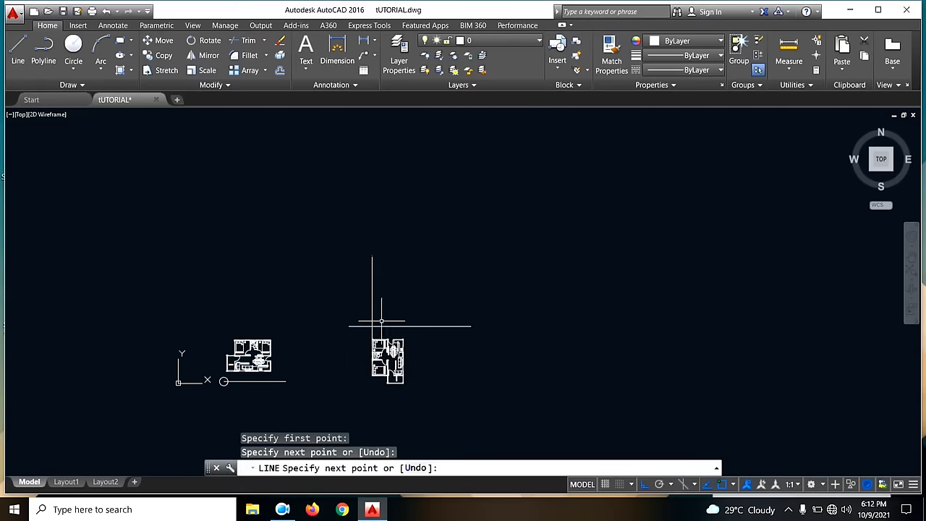
key("Escape")
- Copy the vertical projection line to the remaining edges of the three columns along the porch-side wall
middle_click_drag(390, 315, 407, 207)
scroll(408, 207, "up", 5)
left_click(415, 201)
left_click(317, 178)
scroll(377, 165, "down", 2)
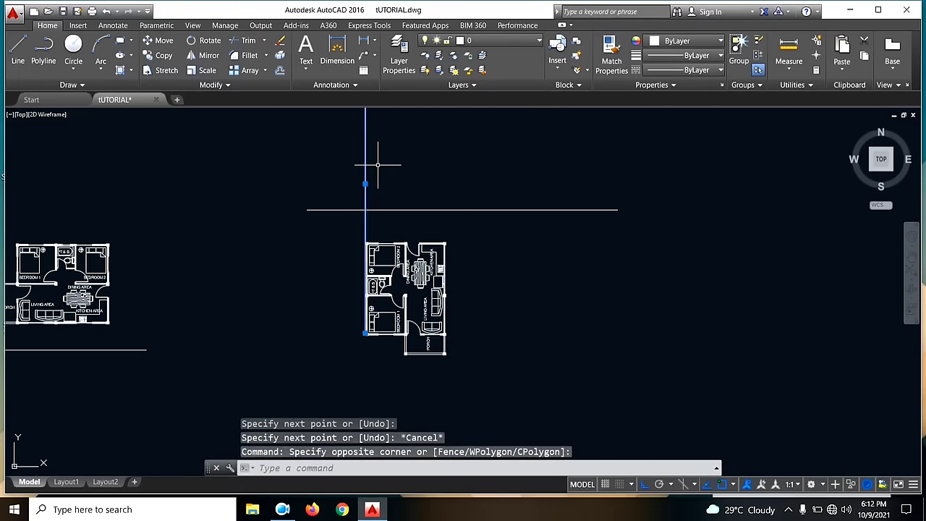
key("Return")
scroll(426, 362, "up", 5)
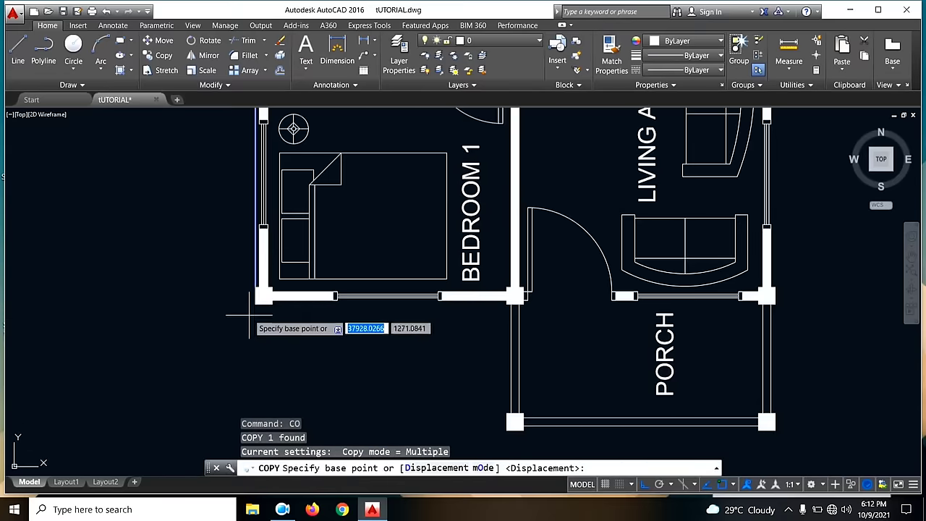
left_click(254, 303)
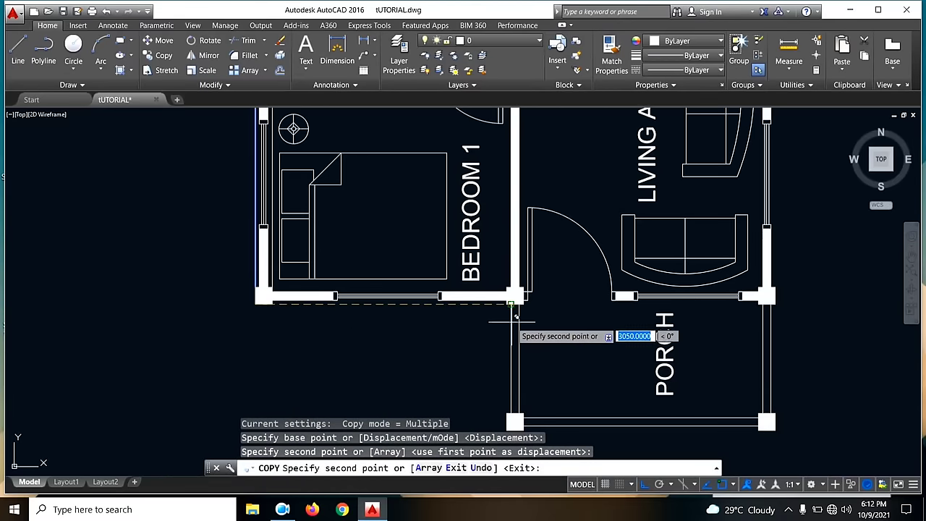
left_click(507, 304)
left_click(527, 308)
middle_click_drag(576, 320, 454, 334)
left_click(645, 327)
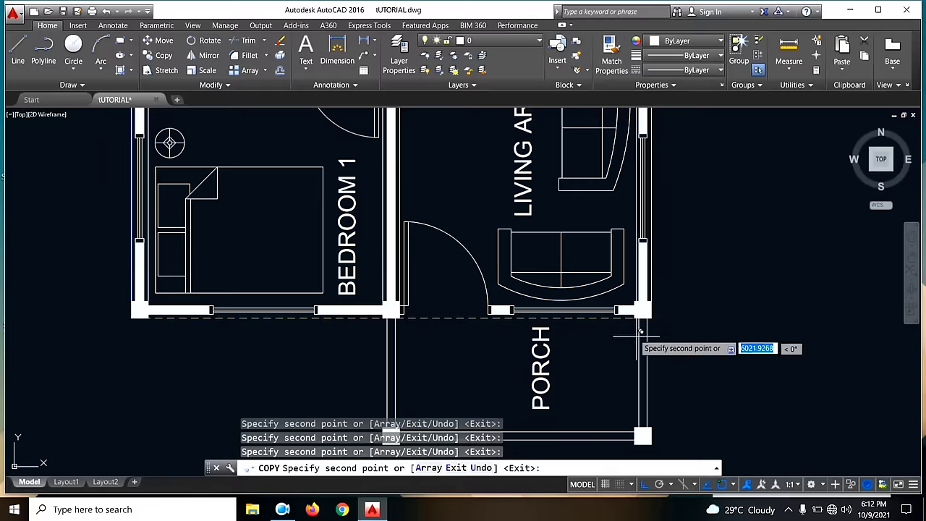
scroll(600, 325, "down", 6)
scroll(547, 321, "up", 2)
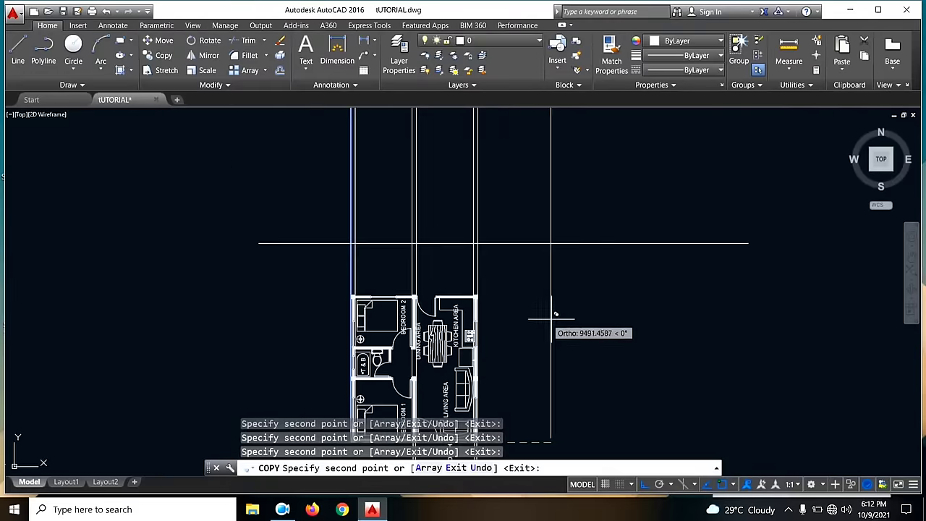
key("Escape")
- Draw a vertical projection line from the left end of Bedroom 1's porch-side window up past the horizontal line
scroll(527, 321, "down", 1)
middle_click_drag(507, 314, 511, 254)
scroll(516, 260, "up", 4)
middle_click_drag(590, 304, 597, 395)
scroll(579, 348, "down", 2)
mouse_move(575, 337)
middle_mouse_down()
mouse_move(573, 318)
mouse_move(567, 333)
middle_mouse_up()
left_click(18, 52)
middle_click_drag(364, 330, 364, 326)
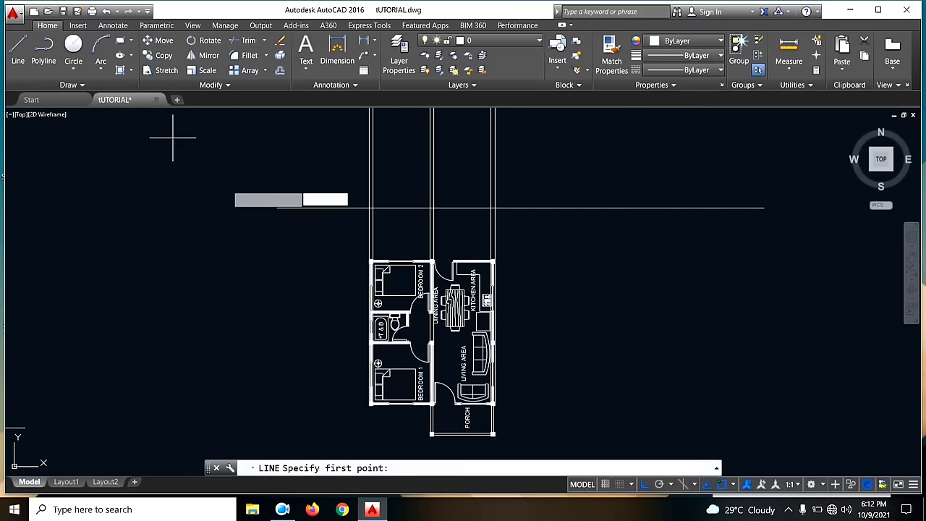
scroll(369, 329, "up", 6)
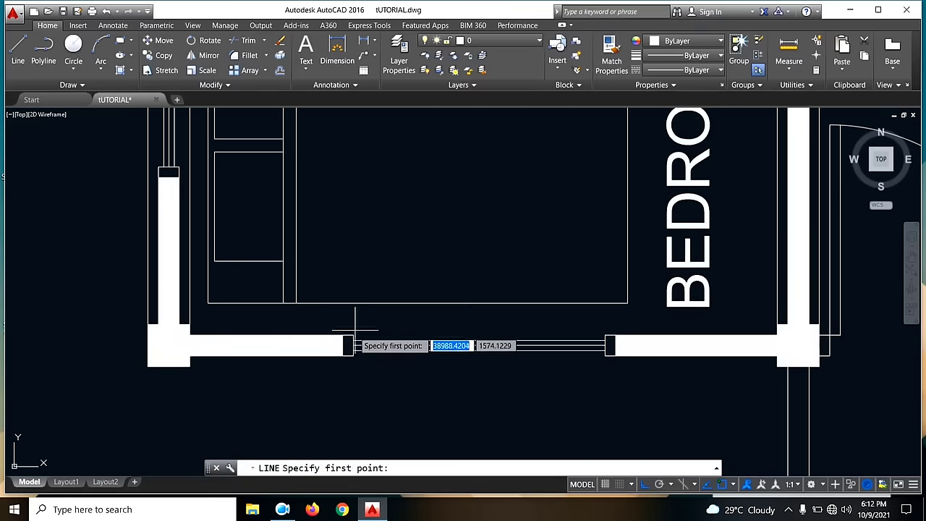
left_click(353, 337)
scroll(377, 358, "down", 7)
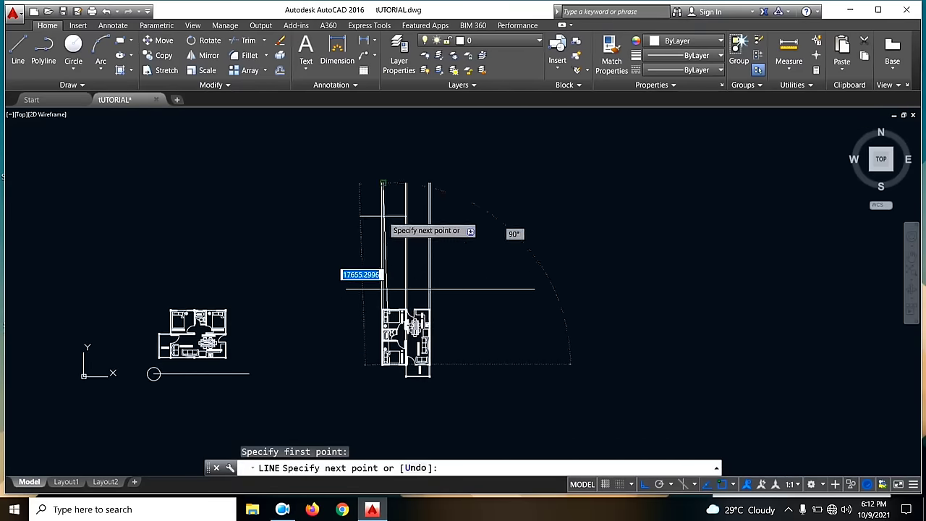
left_click(390, 158)
key("Escape")
- Draw a vertical projection line from the right end of Bedroom 1's porch-side window up past the horizontal line
left_click(18, 52)
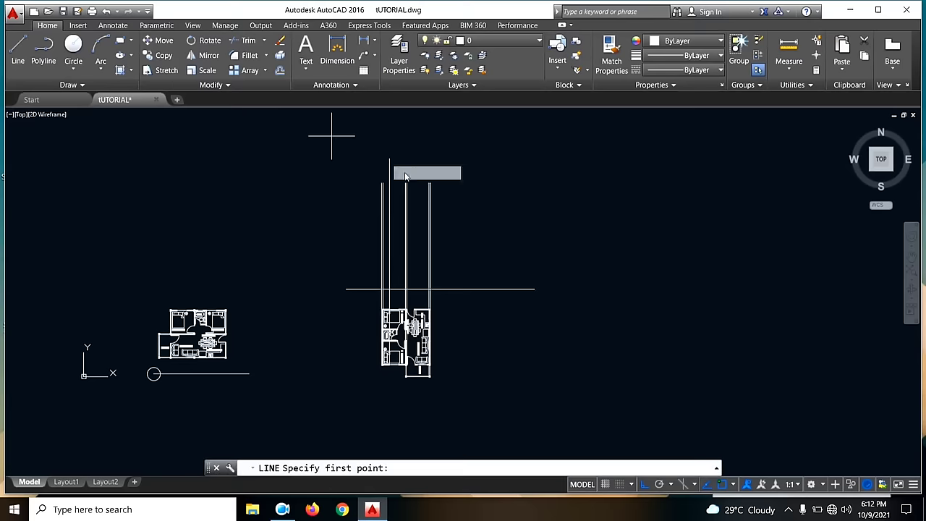
scroll(405, 373, "up", 7)
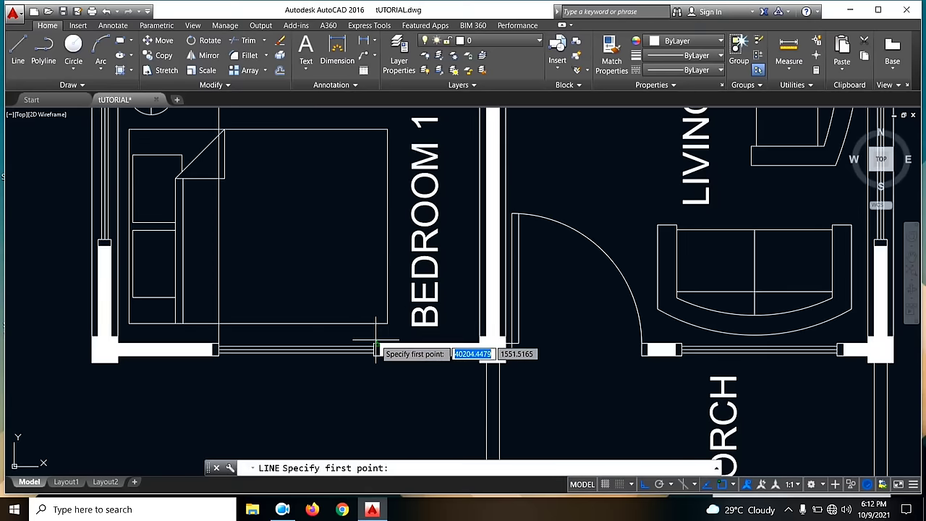
left_click(374, 347)
scroll(374, 340, "down", 7)
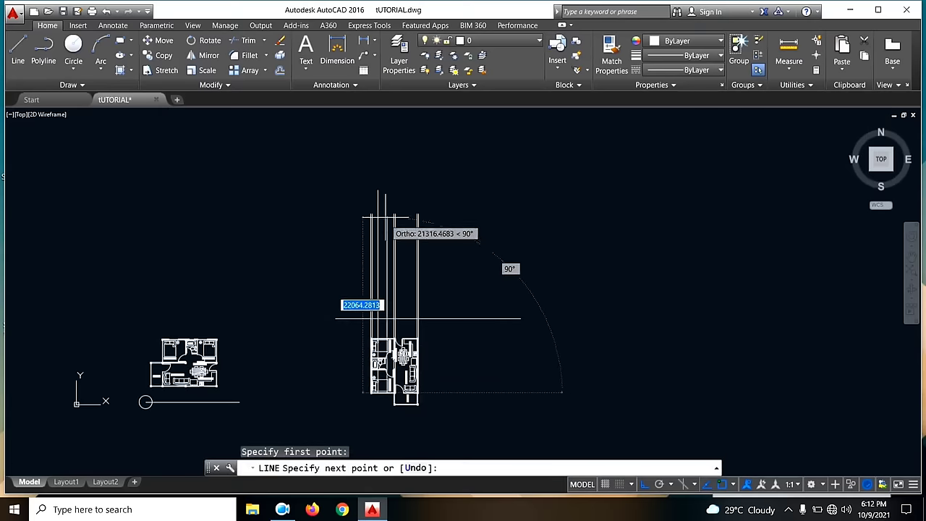
left_click(379, 184)
key("Escape")
- Draw a vertical projection line from the hinge-side edge of the porch door up past the horizontal line
left_click(18, 56)
scroll(372, 373, "up", 8)
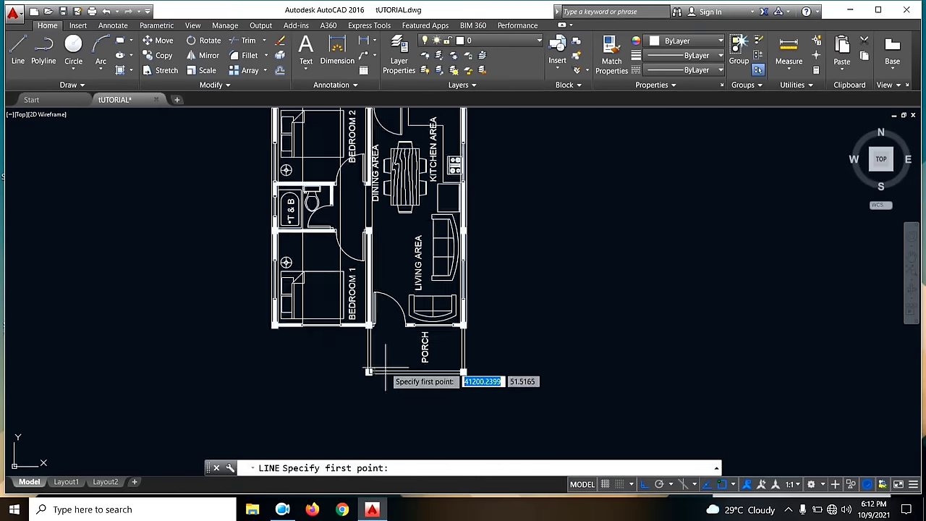
middle_click_drag(368, 265, 375, 368)
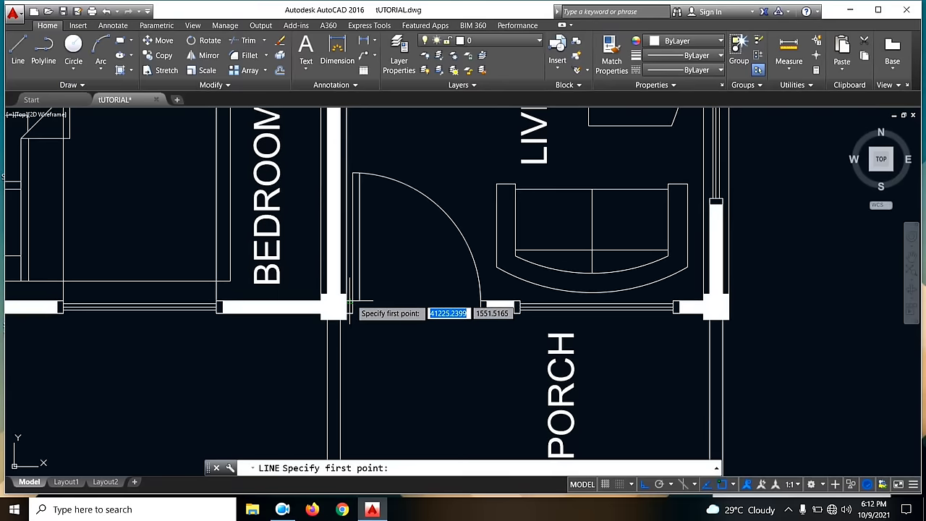
left_click(353, 301)
scroll(352, 300, "down", 12)
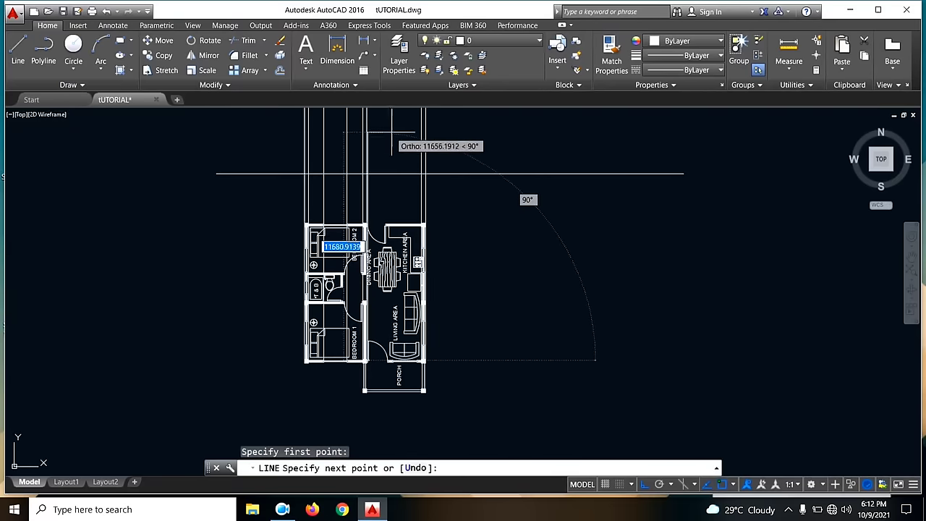
key("Escape")
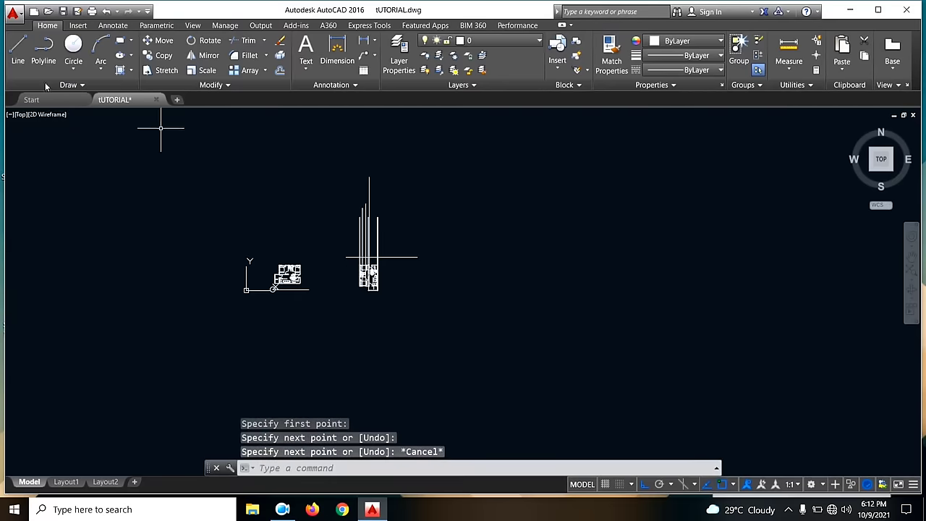
- Draw a vertical projection line from the opposite, latch-side edge of the porch door up past the horizontal line
left_click(22, 54)
scroll(373, 311, "up", 12)
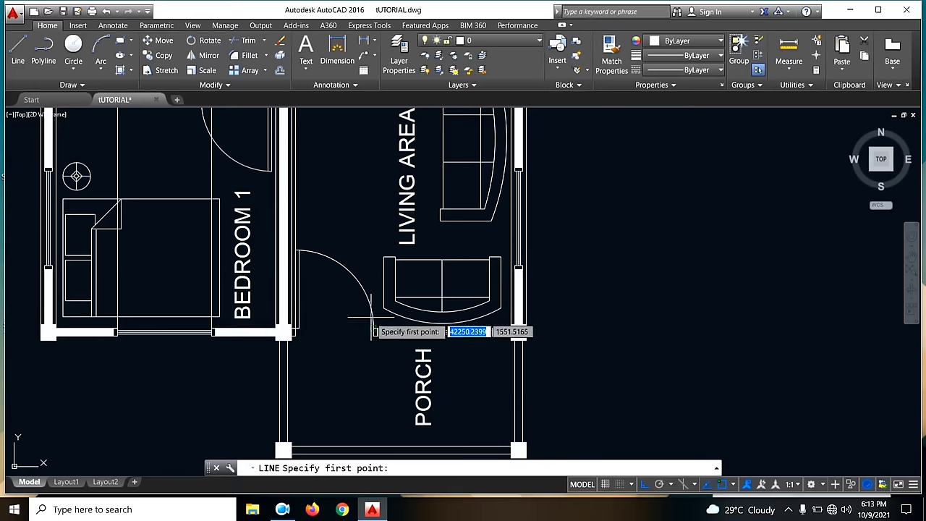
left_click(373, 333)
scroll(372, 362, "down", 10)
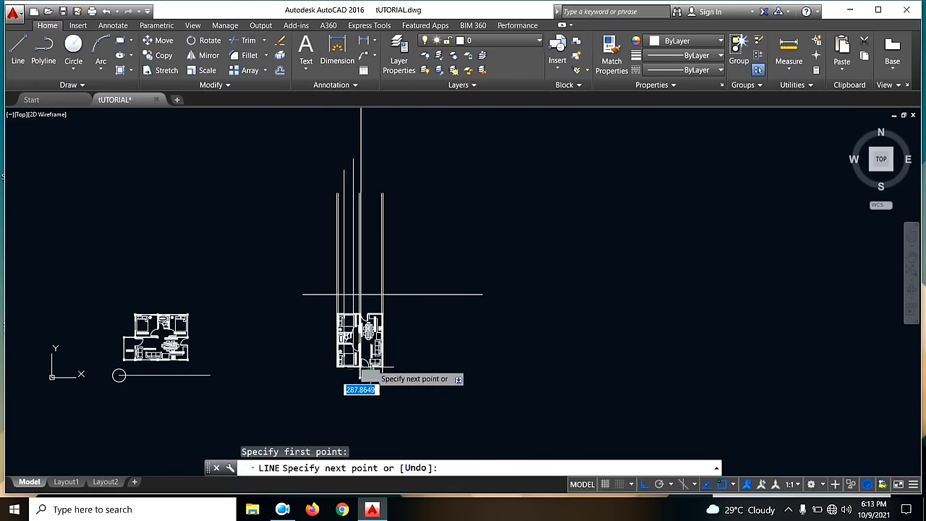
key("Escape")
- Draw a vertical projection line from the left end of the living area's porch-side window up past the horizontal line
left_click(18, 61)
scroll(376, 318, "up", 10)
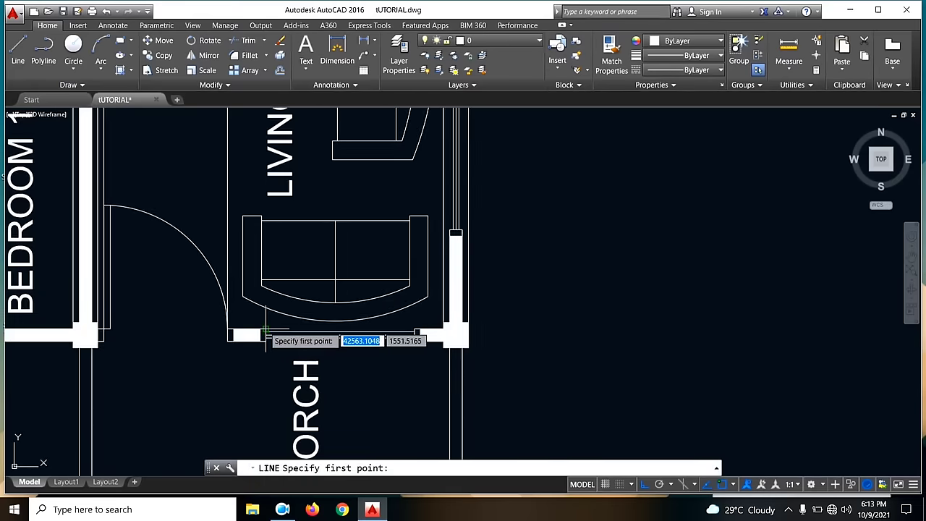
scroll(265, 334, "down", 10)
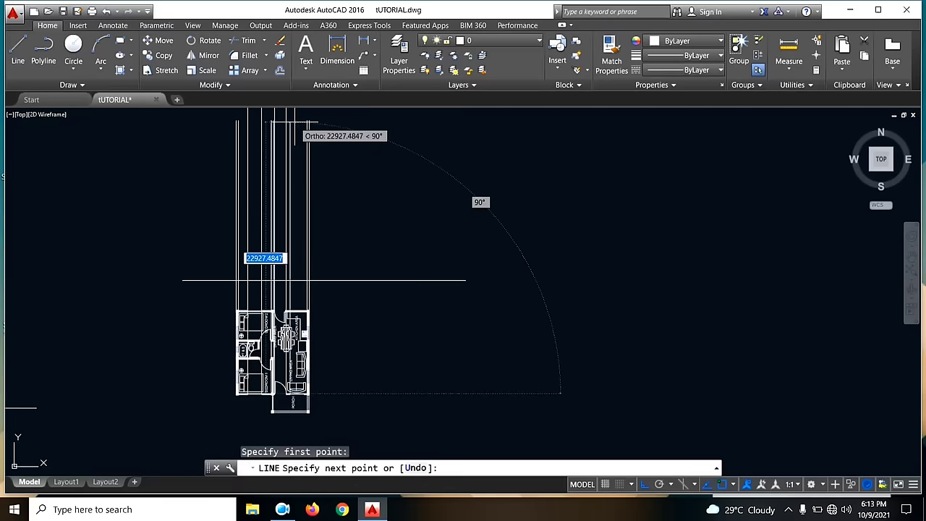
key("Escape")
- Draw a vertical projection line from the right end of the living area's porch-side window up past the horizontal line
left_click(18, 60)
scroll(304, 375, "up", 10)
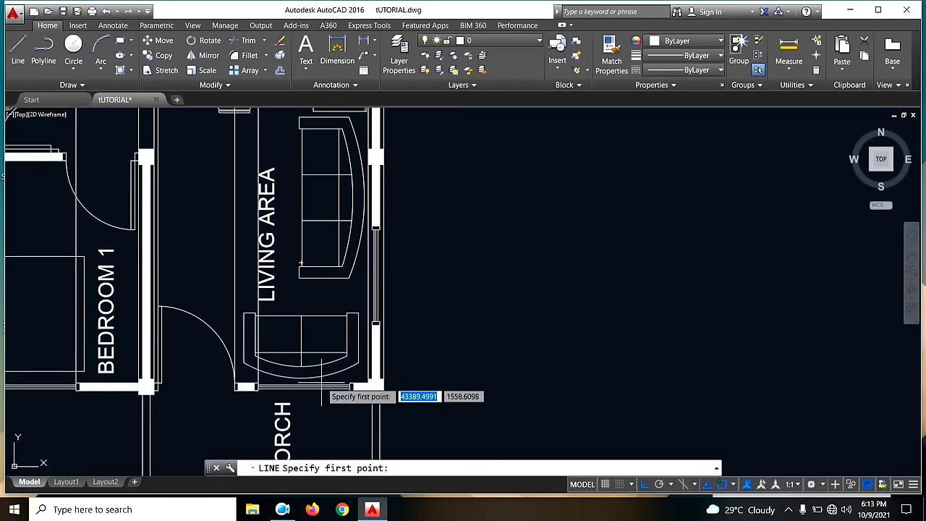
left_click(348, 392)
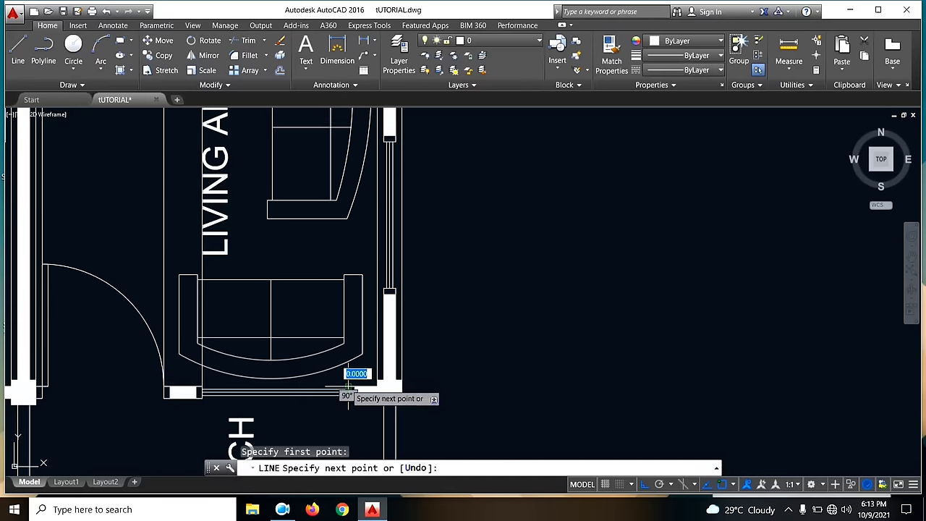
scroll(354, 376, "down", 4)
scroll(362, 377, "down", 5)
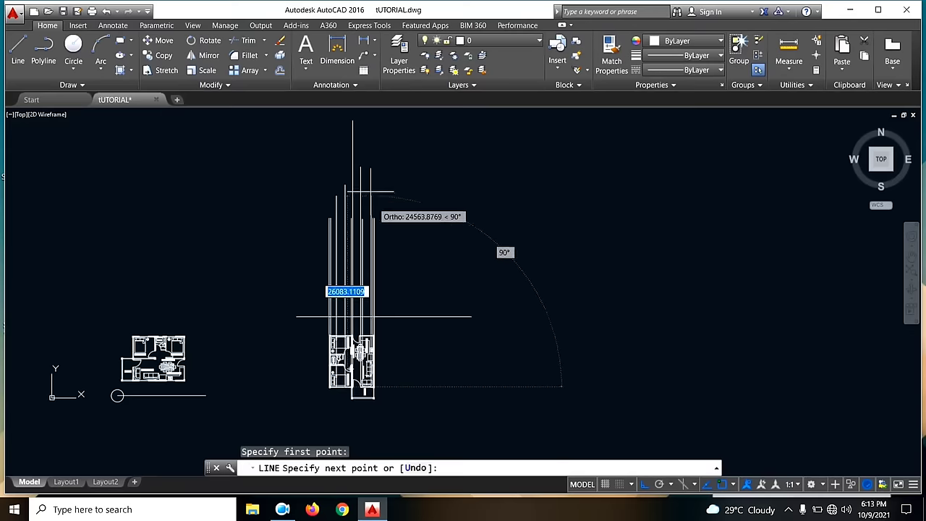
left_click(354, 123)
key("Escape")
- Offset the horizontal line 300 downward, toward the floor plan
scroll(362, 352, "up", 6)
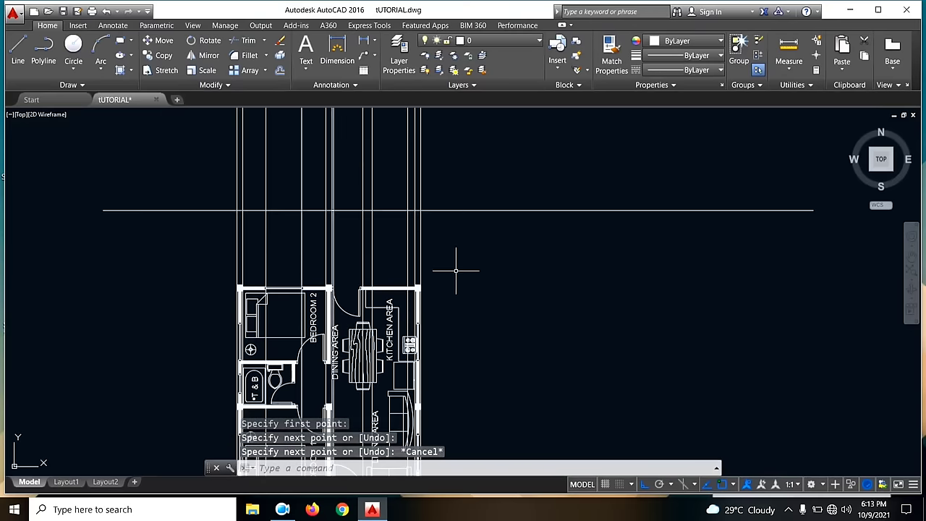
type("o")
key("Return")
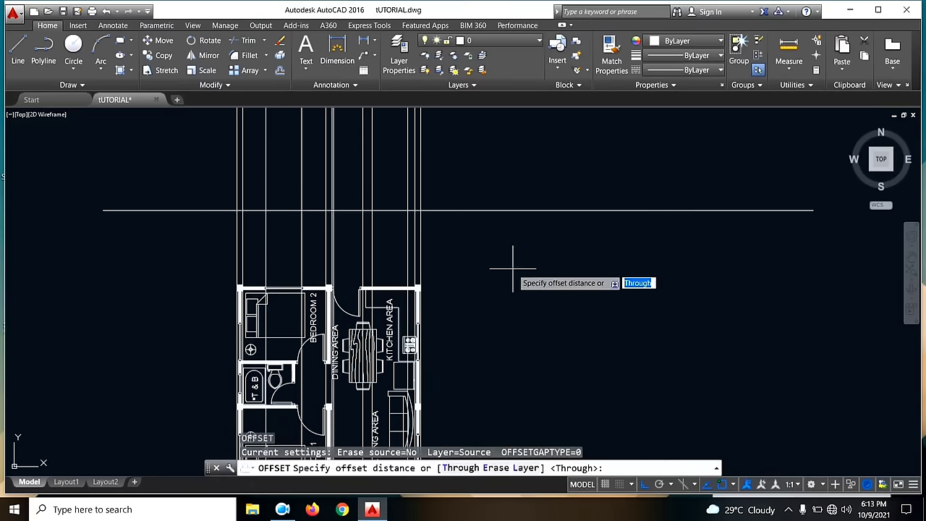
type("3")
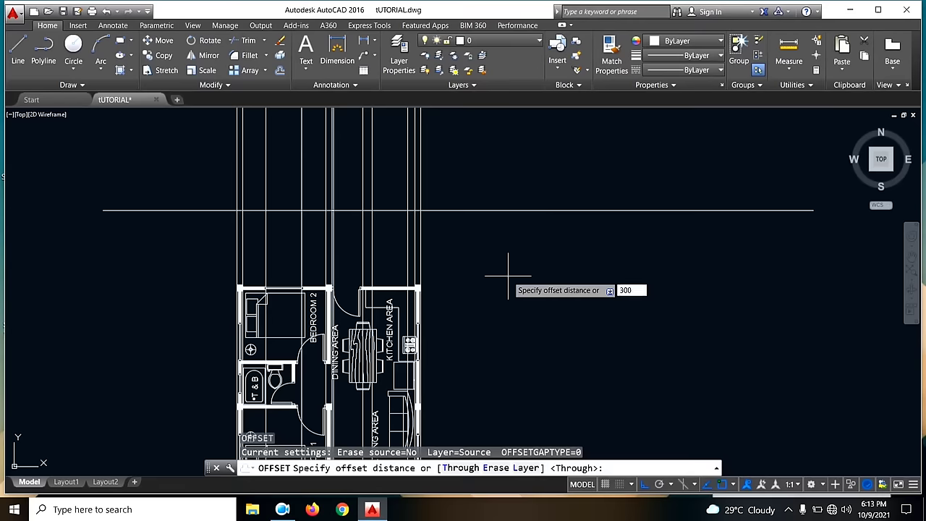
type("00")
key("Return")
left_click(480, 211)
left_click(482, 246)
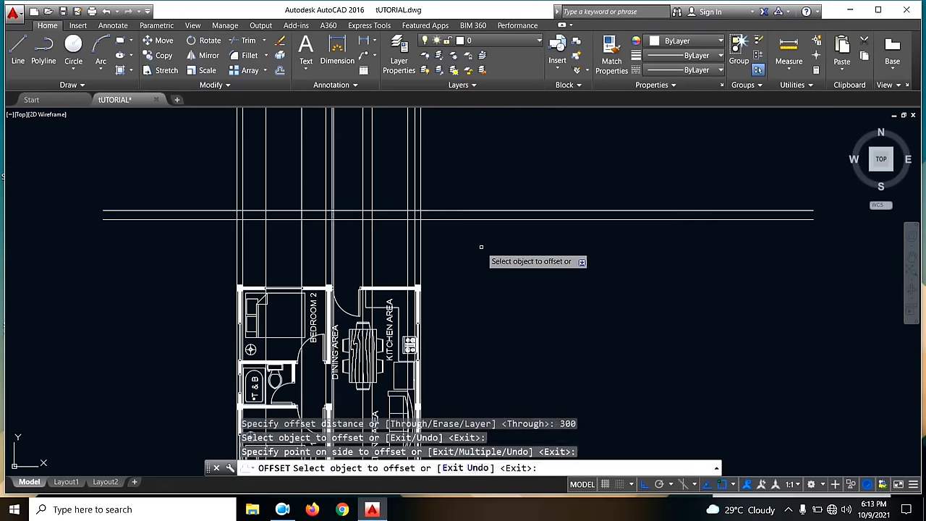
key("Escape")
- Trim away the vertical projection lines below the lower horizontal line, using that line as the cutting edge
mouse_move(473, 210)
middle_mouse_down()
mouse_move(453, 249)
mouse_move(445, 221)
mouse_move(454, 213)
middle_mouse_up()
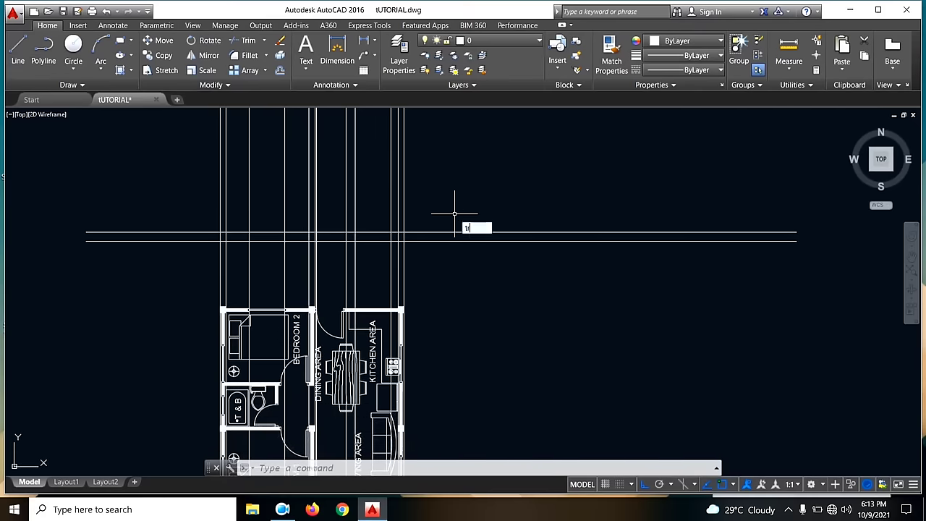
key("Return")
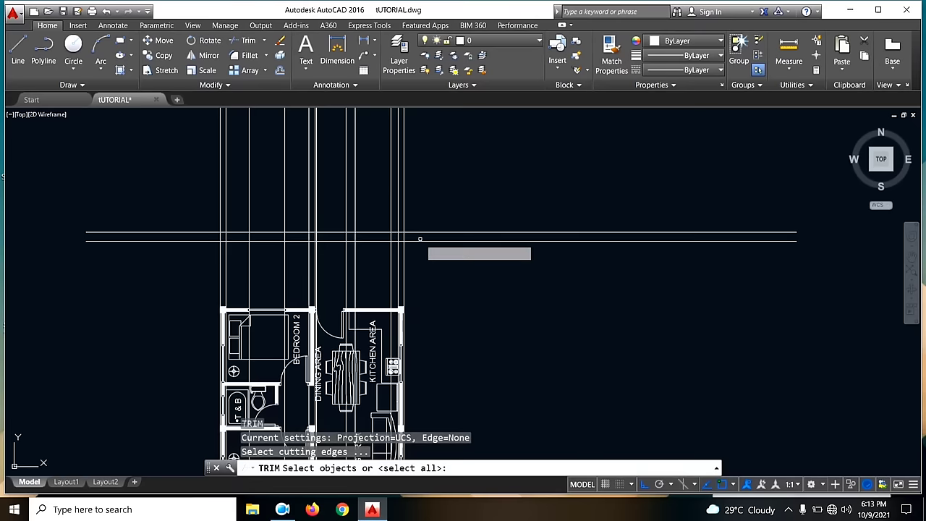
left_click(427, 241)
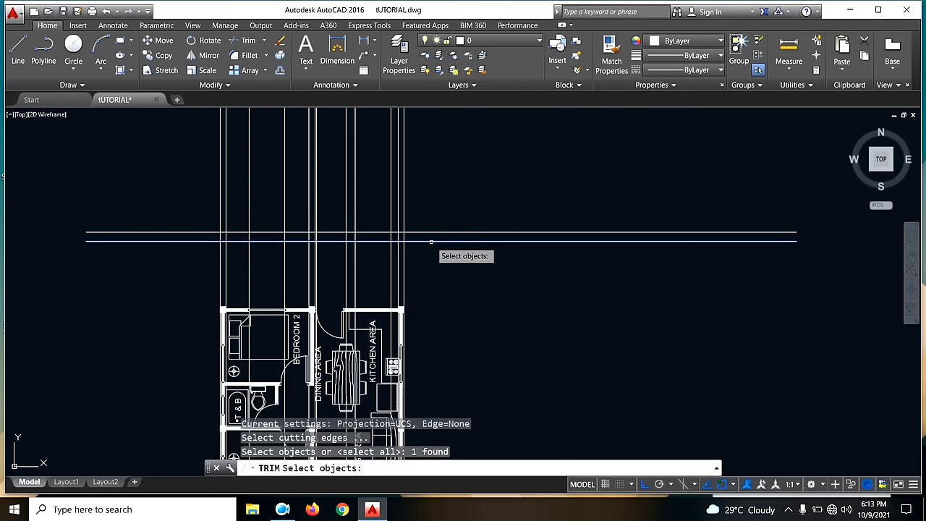
key("Return")
left_click(393, 272)
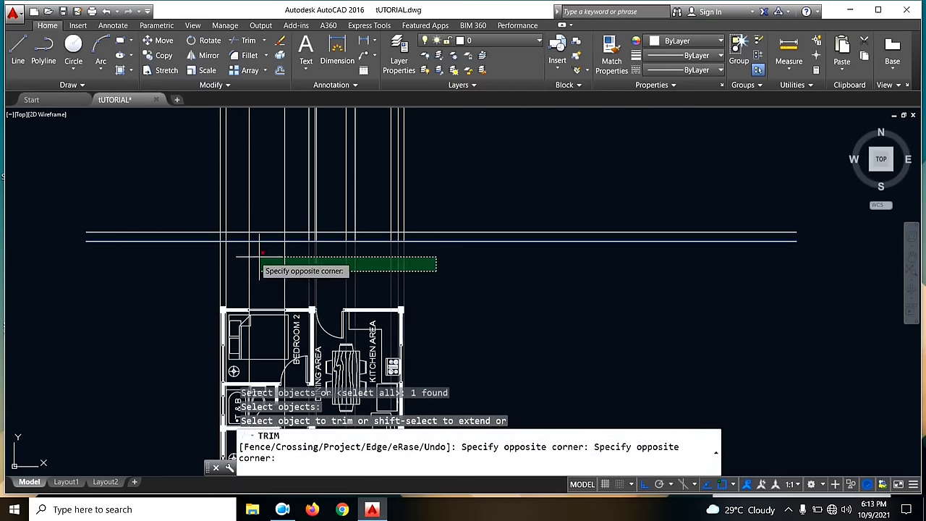
left_click(172, 253)
key("Escape")
- Trim both horizontal lines where they extend beyond the outermost vertical projection lines on each side
middle_click_drag(458, 193, 491, 242)
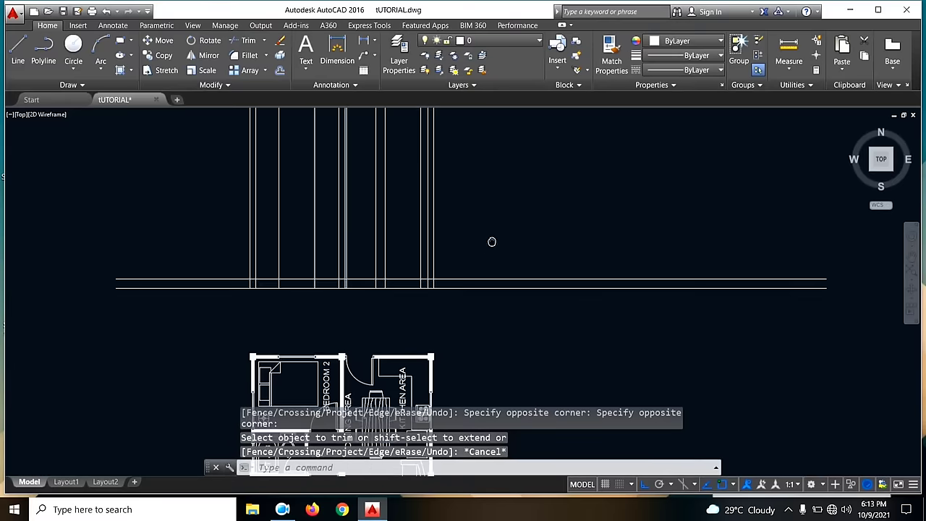
key("Return")
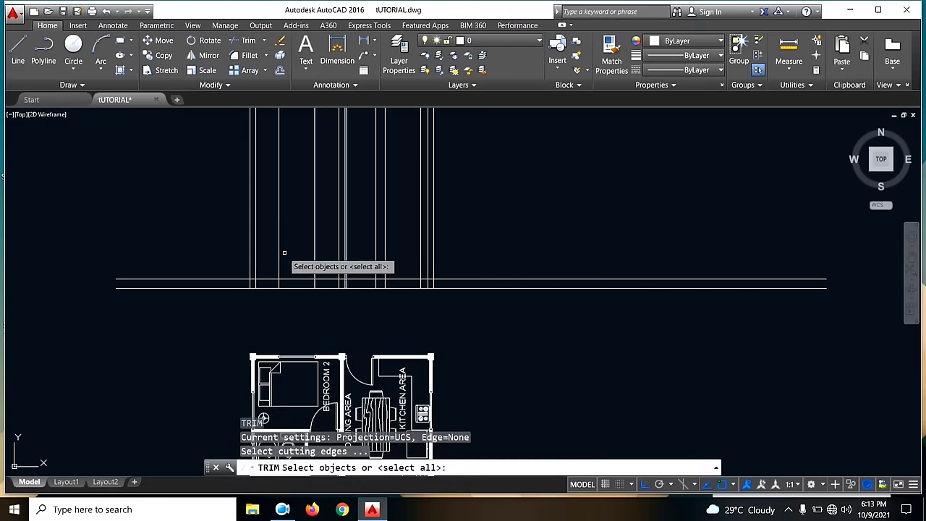
left_click(251, 253)
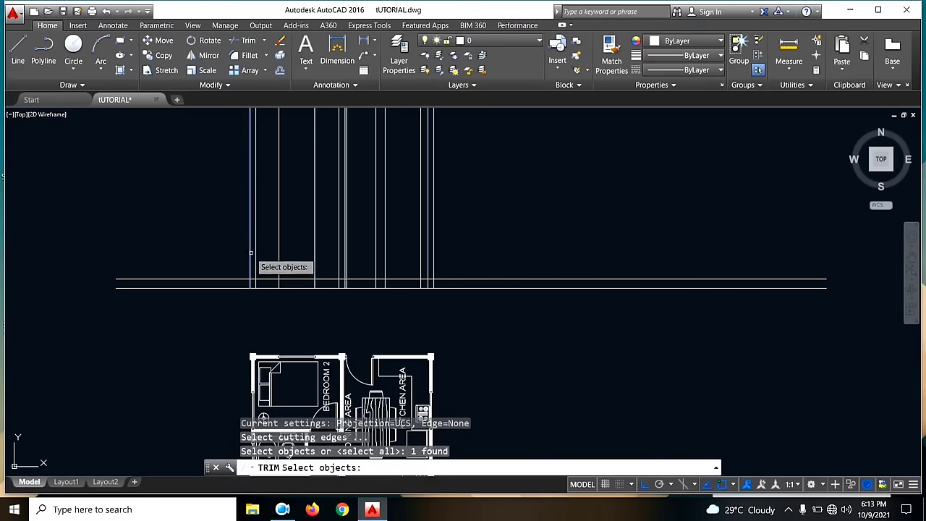
left_click(435, 235)
key("Return")
left_click(532, 327)
left_click(486, 221)
left_click(180, 300)
left_click(170, 268)
key("Escape")
- Offset the upper of the two horizontal base lines 3000 upward
scroll(451, 213, "down", 1)
scroll(394, 244, "up", 2)
mouse_move(393, 244)
middle_mouse_down()
mouse_move(503, 301)
mouse_move(414, 362)
mouse_move(403, 320)
mouse_move(440, 309)
middle_mouse_up()
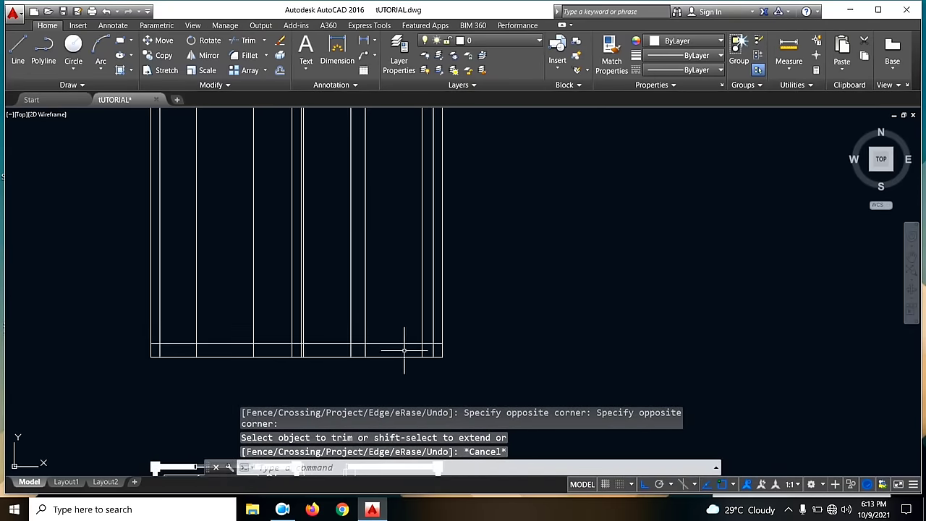
mouse_move(368, 202)
middle_mouse_down()
mouse_move(378, 242)
mouse_move(377, 228)
mouse_move(418, 293)
mouse_move(388, 309)
middle_mouse_up()
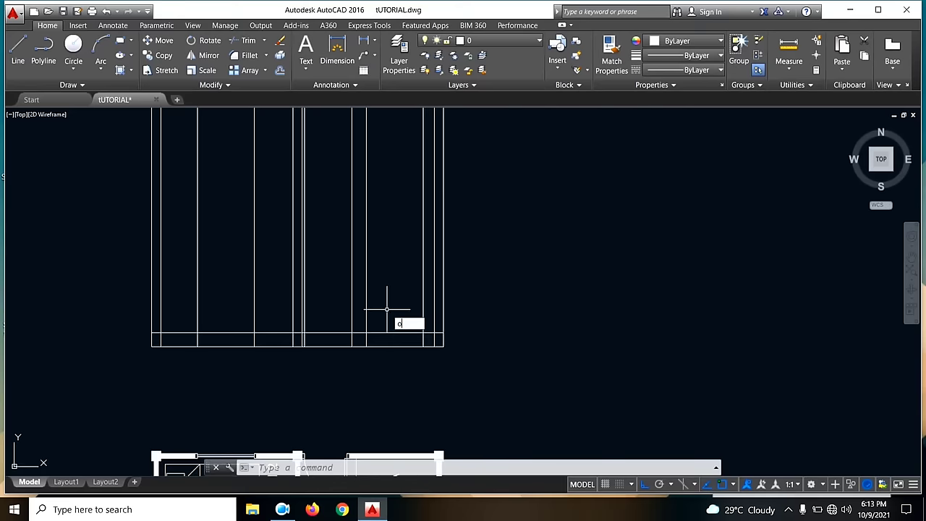
key("Return")
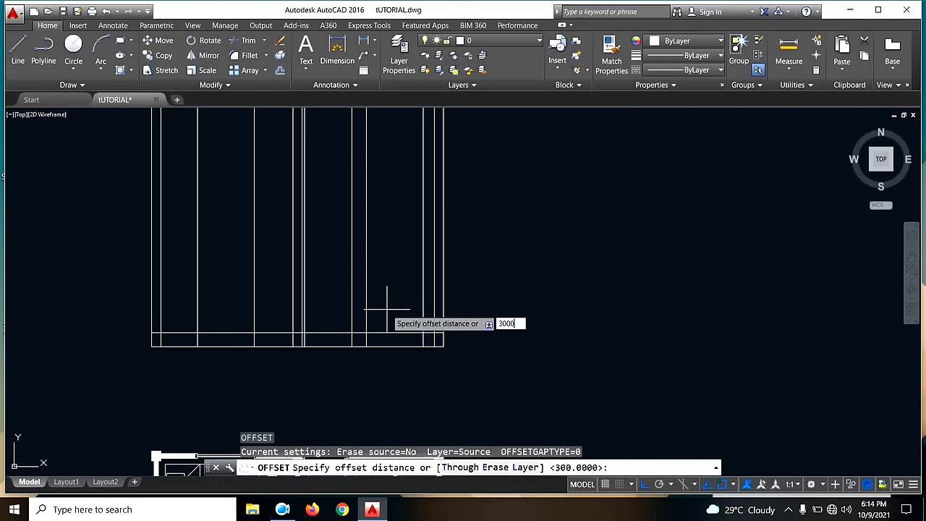
type("3000")
key("Return")
left_click(393, 336)
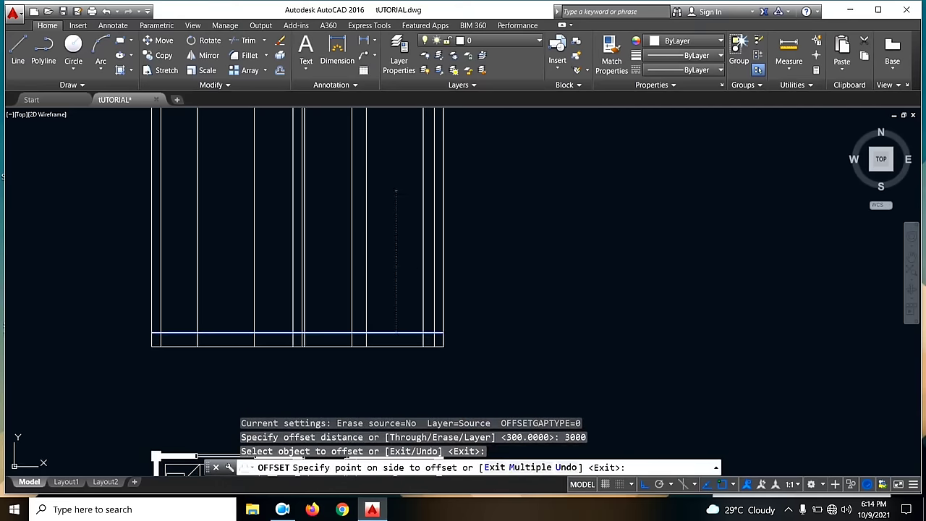
left_click(396, 144)
middle_click_drag(391, 151, 408, 248)
key("Escape")
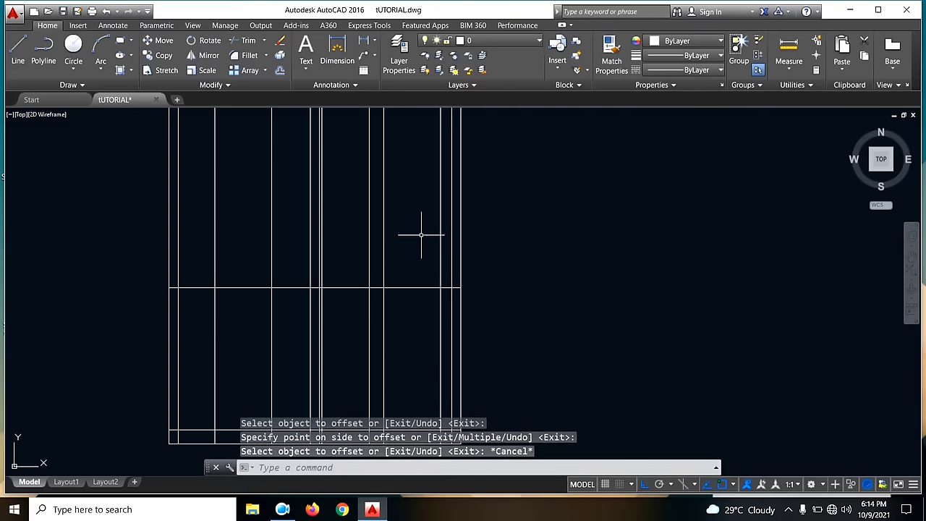
- Trim away the vertical projection lines above the new top horizontal line
type("tr")
key("Return")
left_click(411, 287)
left_click(405, 297)
left_click(206, 188)
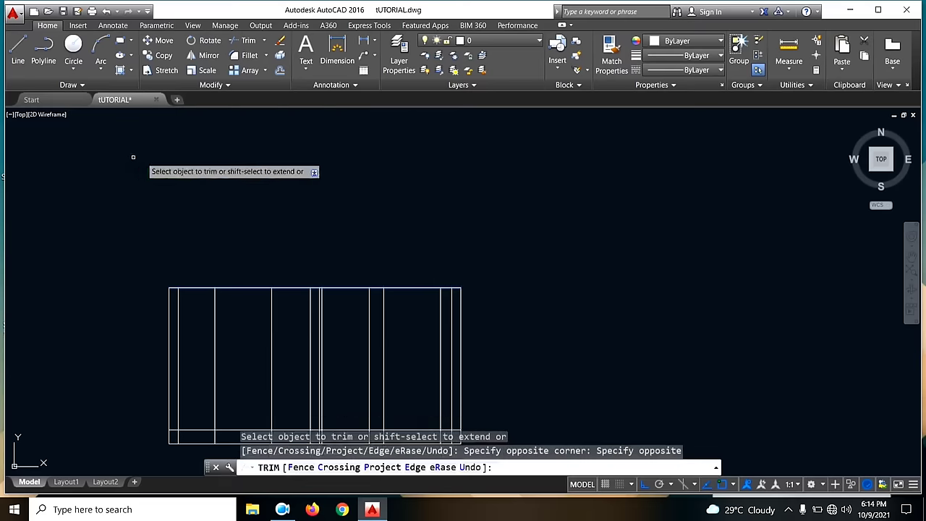
key("Escape")
- Offset the upper of the two horizontal base lines 2100 upward to mark the head height of the openings
scroll(276, 133, "down", 4)
mouse_move(359, 261)
middle_mouse_down()
mouse_move(376, 139)
mouse_move(392, 234)
middle_mouse_up()
scroll(344, 185, "up", 5)
scroll(293, 173, "down", 1)
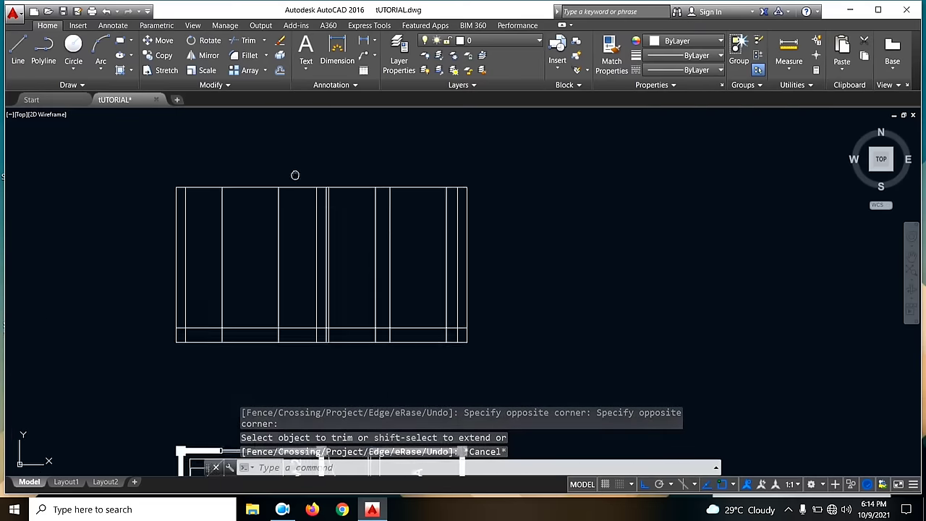
type("o")
key("Return")
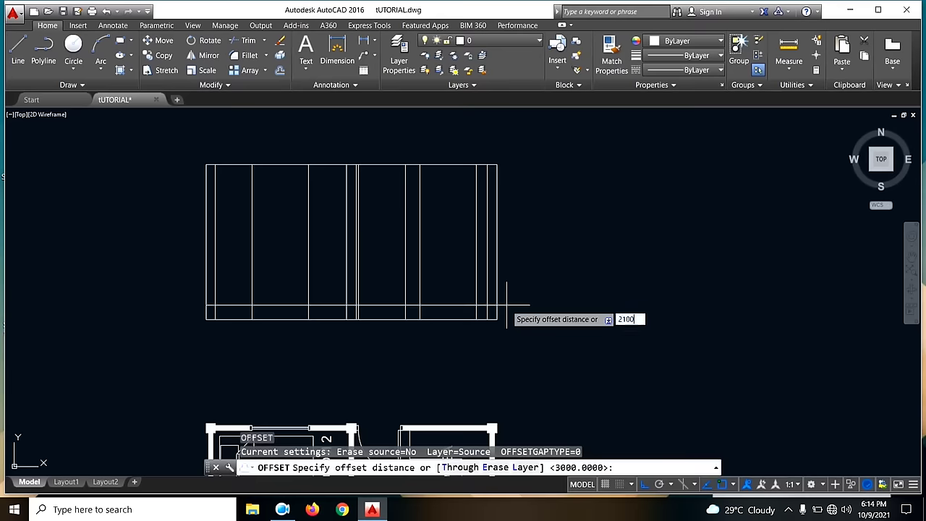
key("Return")
scroll(398, 318, "up", 4)
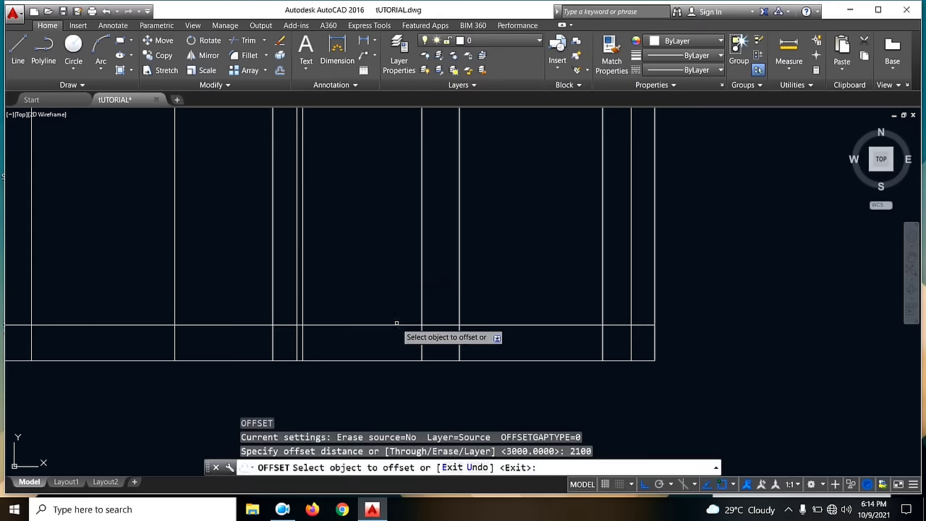
left_click(398, 325)
scroll(383, 224, "down", 4)
left_click(393, 205)
key("Escape")
- Offset the opening head-height line 1200 downward to mark the window sill height
type("o")
key("Return")
type("1200")
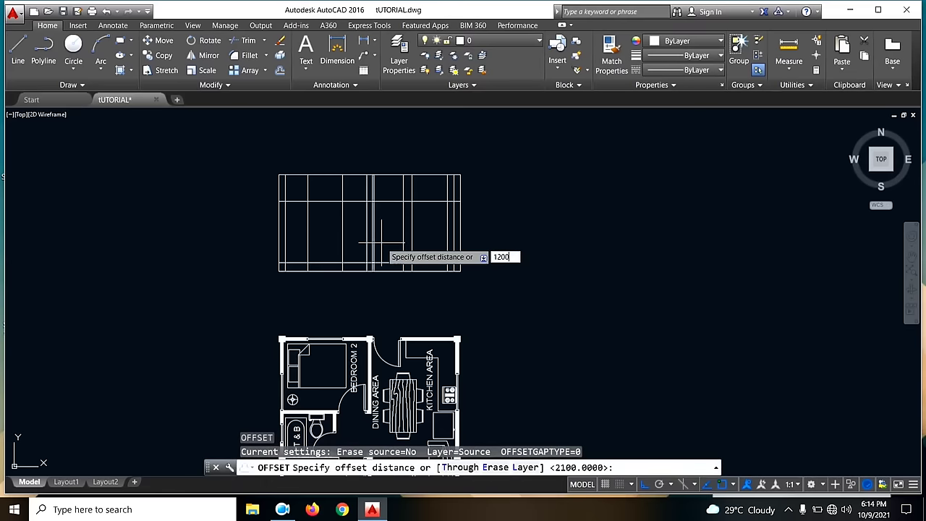
key("Return")
left_click(326, 201)
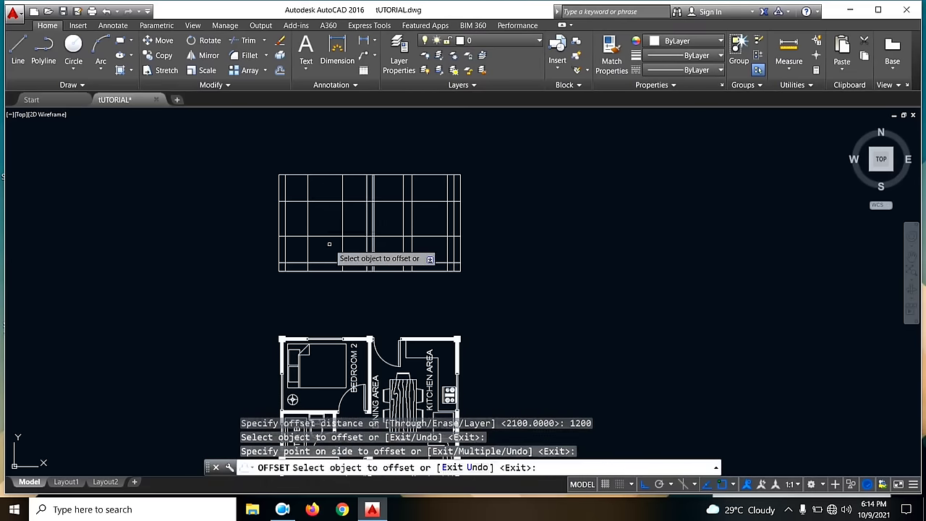
left_click(369, 236)
key("Escape")
- Trim the left window into a closed rectangle between head and sill lines, using the window verticals, a door line, and both height lines as cutting edges
type("tr")
key("Return")
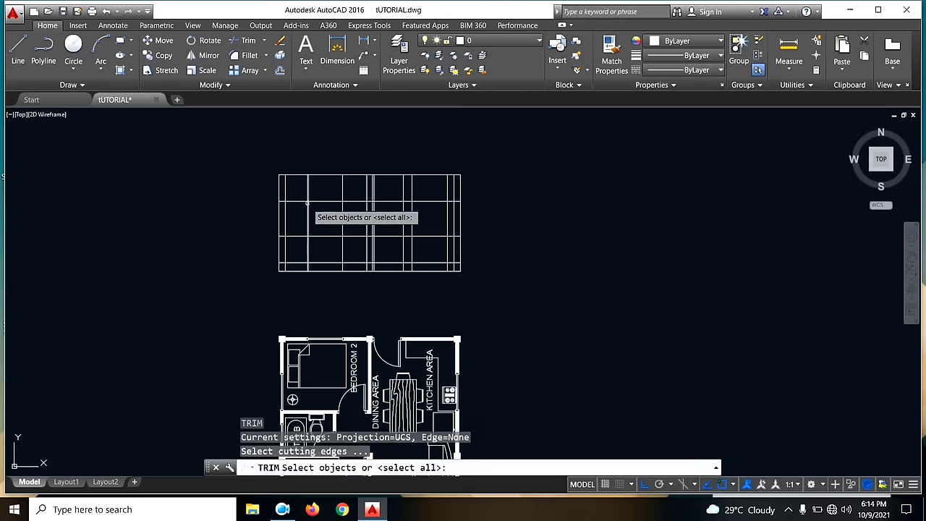
scroll(306, 214, "up", 3)
left_click(305, 217)
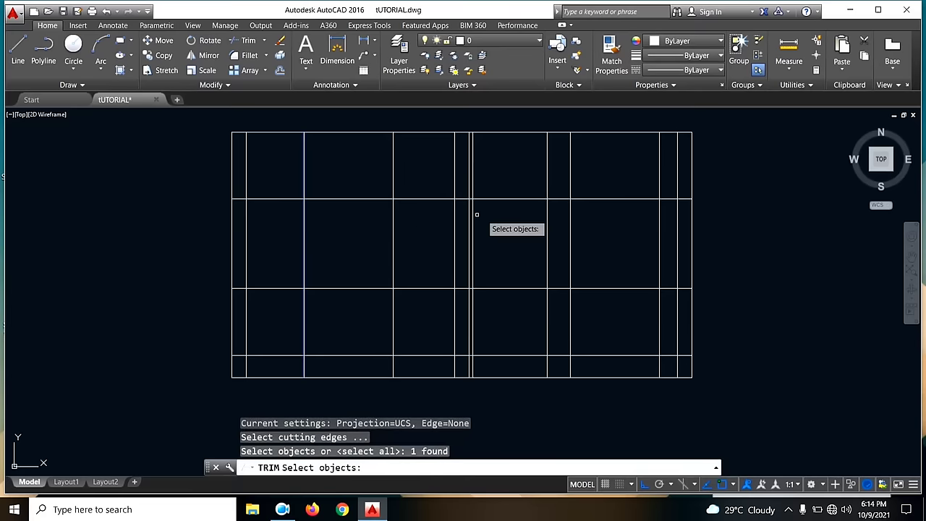
left_click(395, 216)
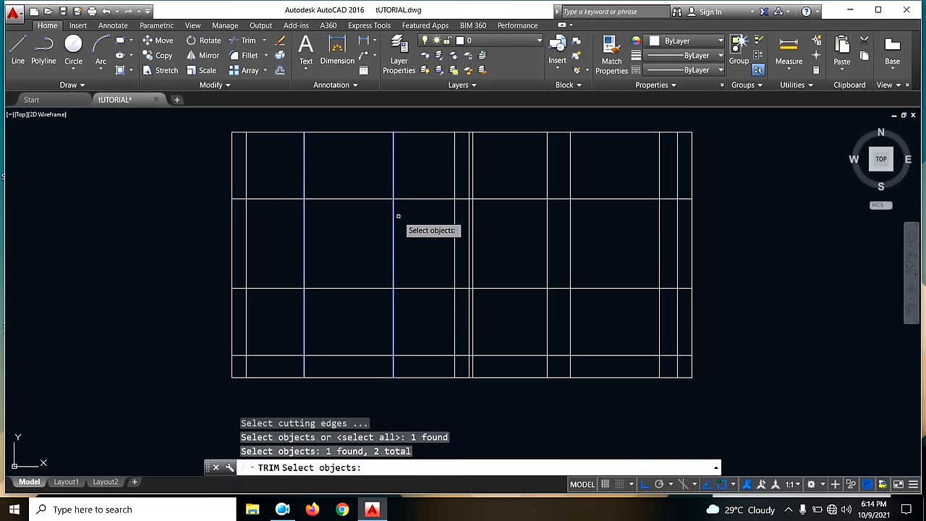
left_click(570, 221)
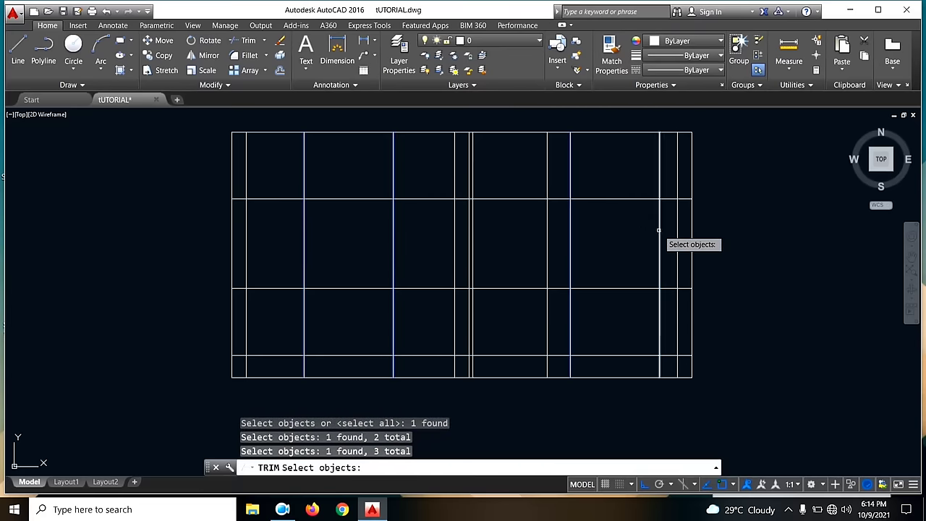
left_click(615, 199)
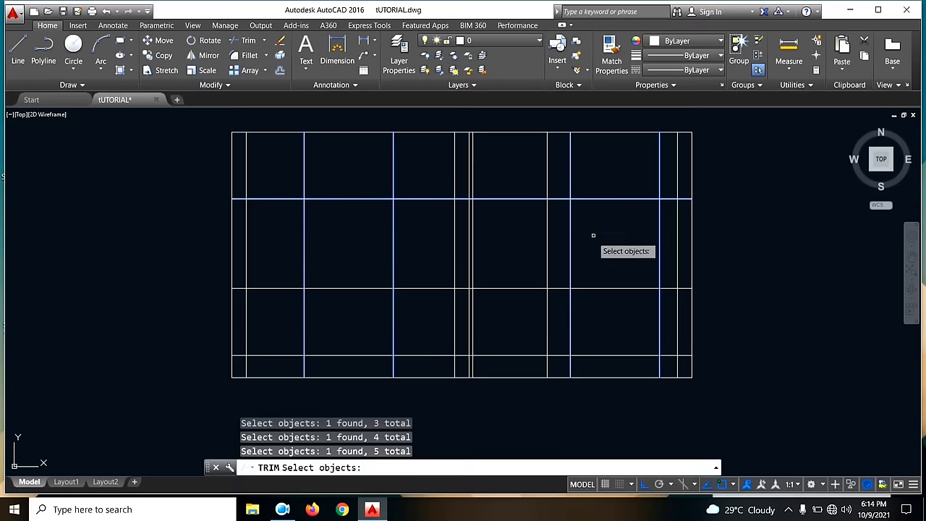
left_click(583, 288)
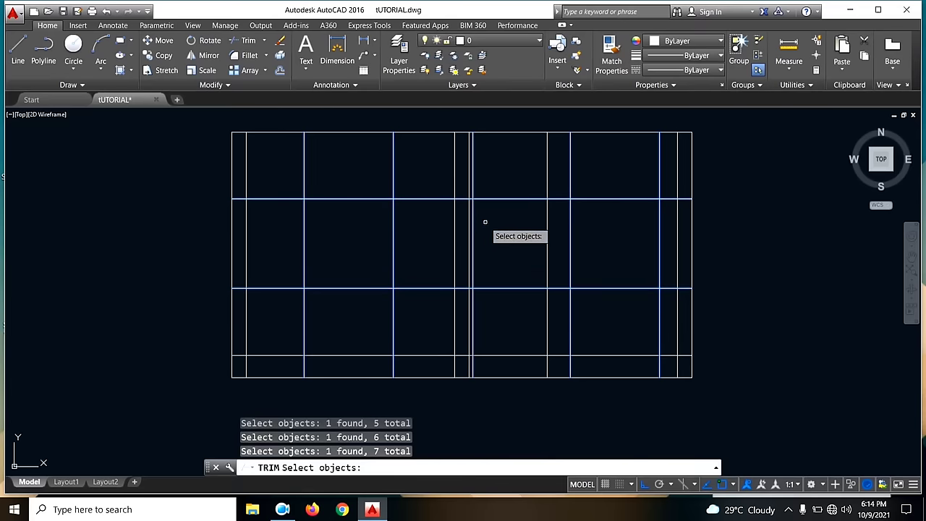
key("Return")
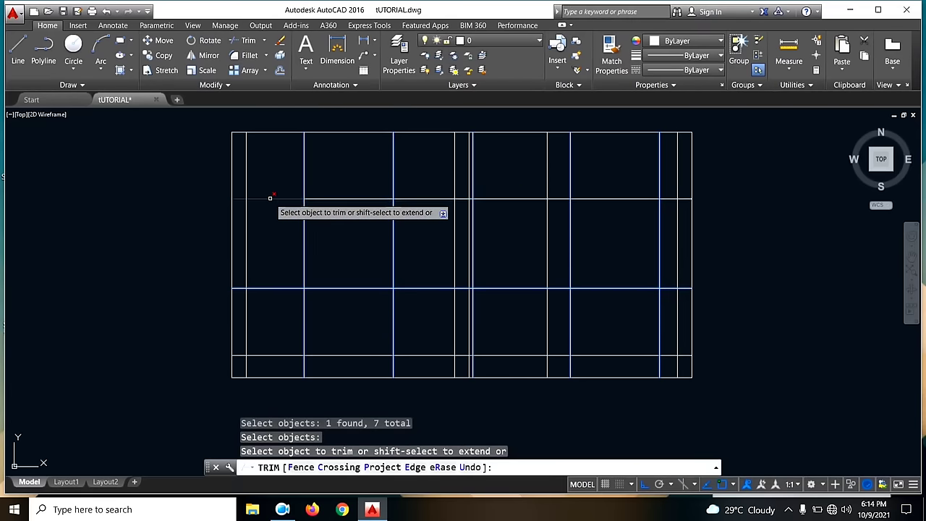
left_click(304, 177)
left_click(294, 198)
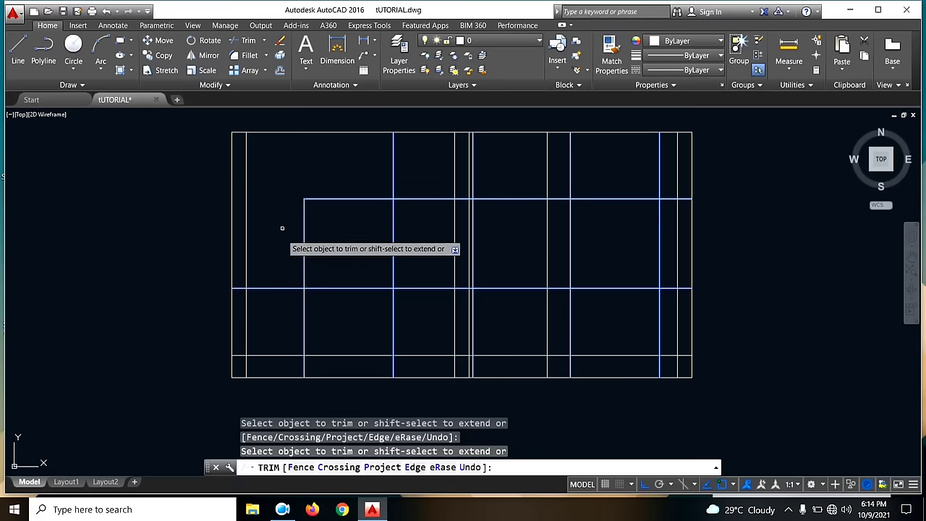
left_click(277, 288)
left_click(306, 313)
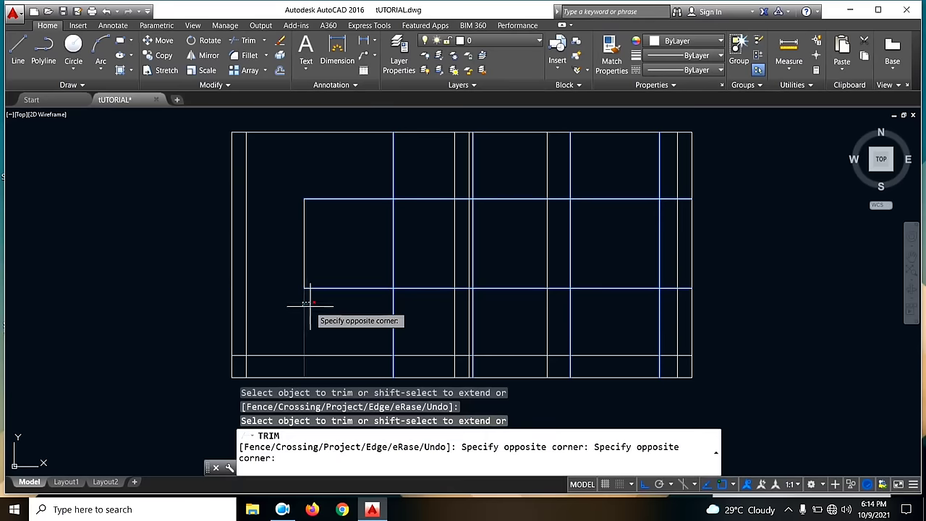
left_click(395, 310)
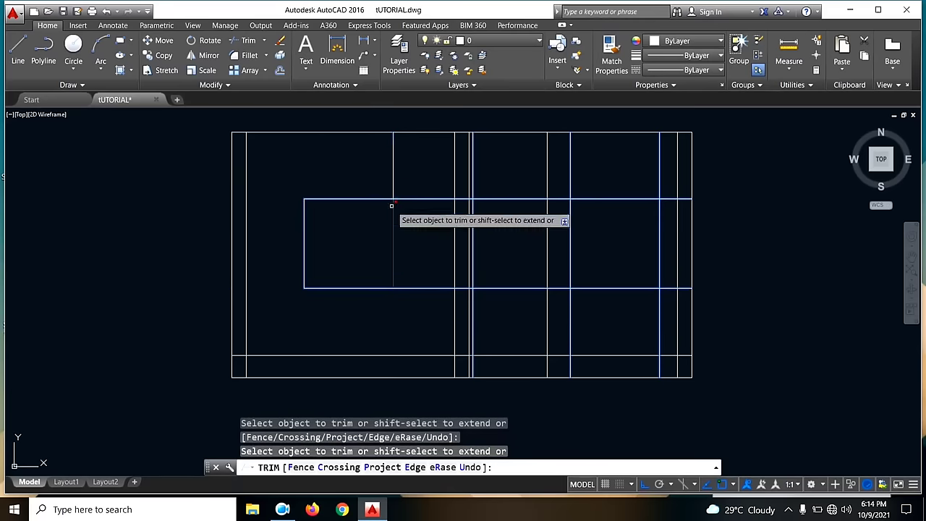
left_click(395, 176)
left_click(407, 198)
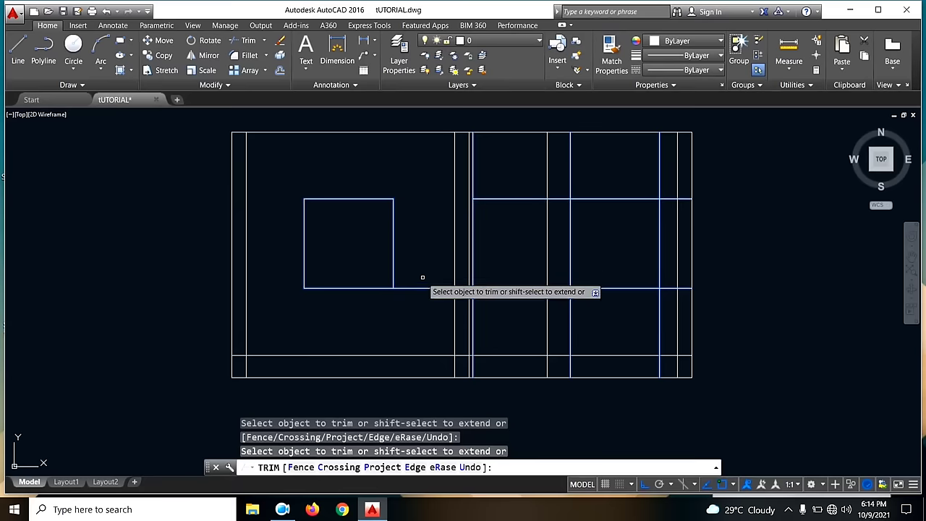
left_click(412, 289)
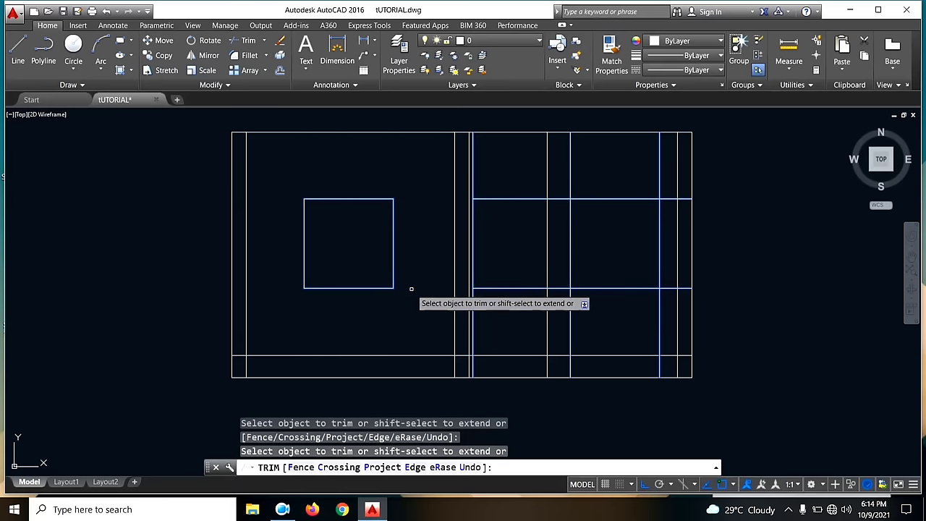
- Trim the verticals above and below the right window and the surplus sill and head line segments beside it
left_click(572, 176)
left_click(661, 177)
left_click(666, 199)
left_click(666, 288)
left_click(660, 293)
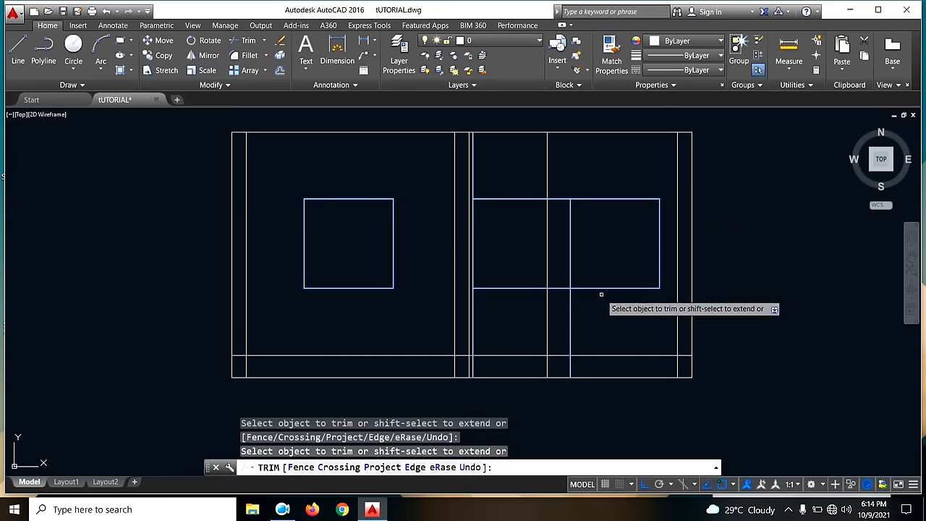
left_click(559, 288)
left_click(555, 199)
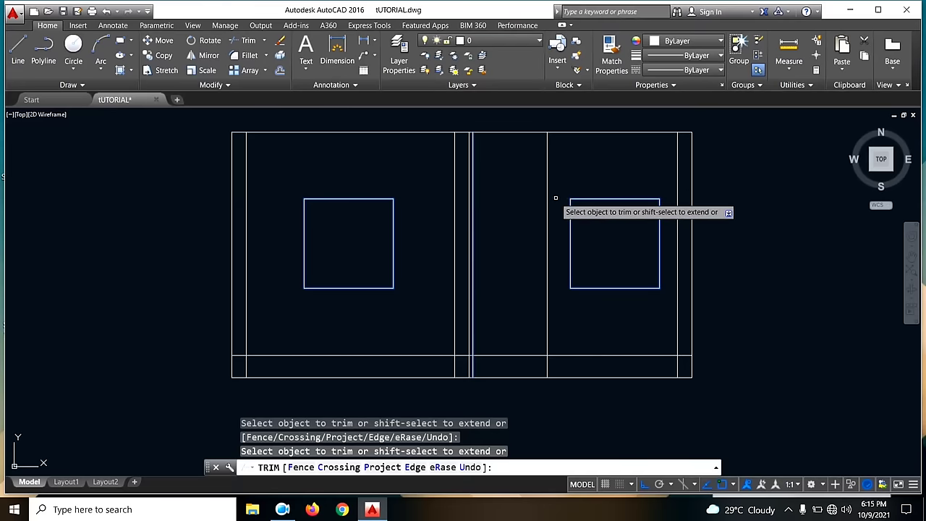
key("ctrl+z")
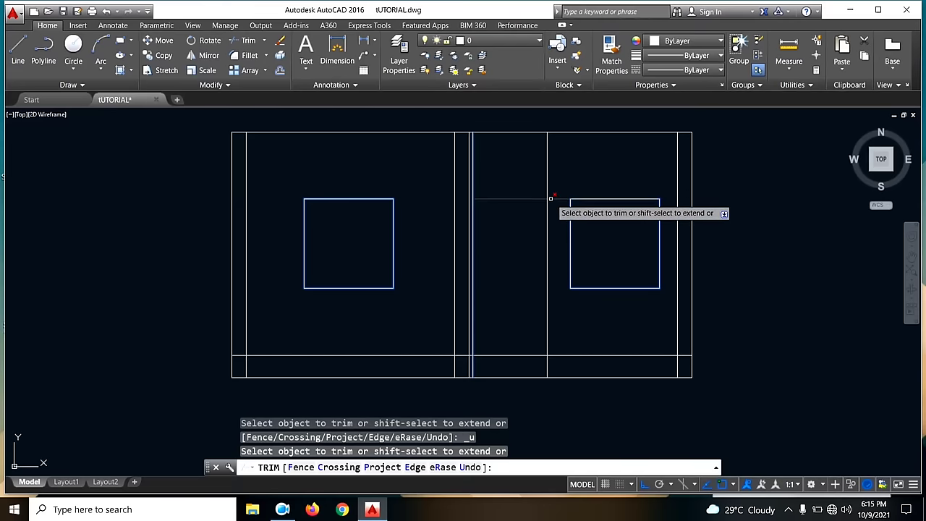
key("Escape")
- Trim the door opening's head line at its right jamb and remove the door verticals above the head height
type("tr")
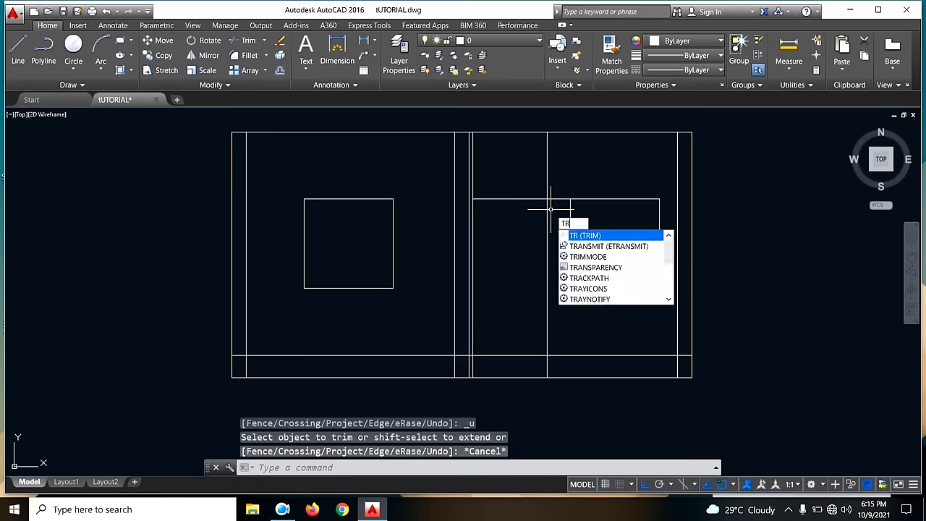
key("Return")
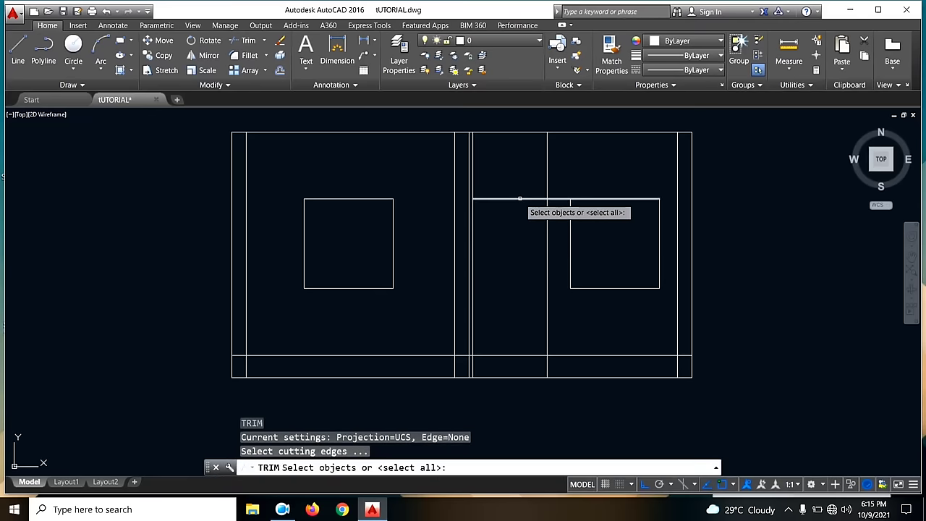
left_click(548, 211)
key("Return")
left_click(555, 199)
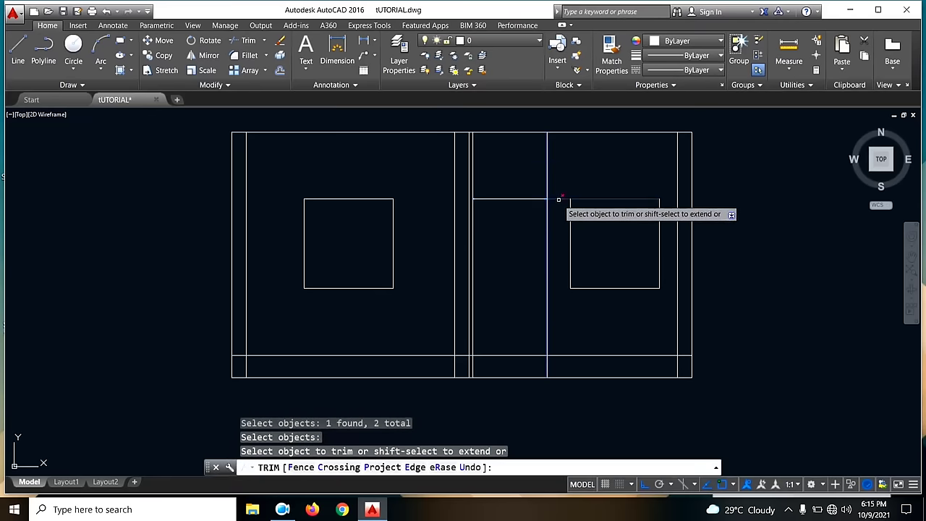
left_click(472, 157)
scroll(490, 168, "down", 4)
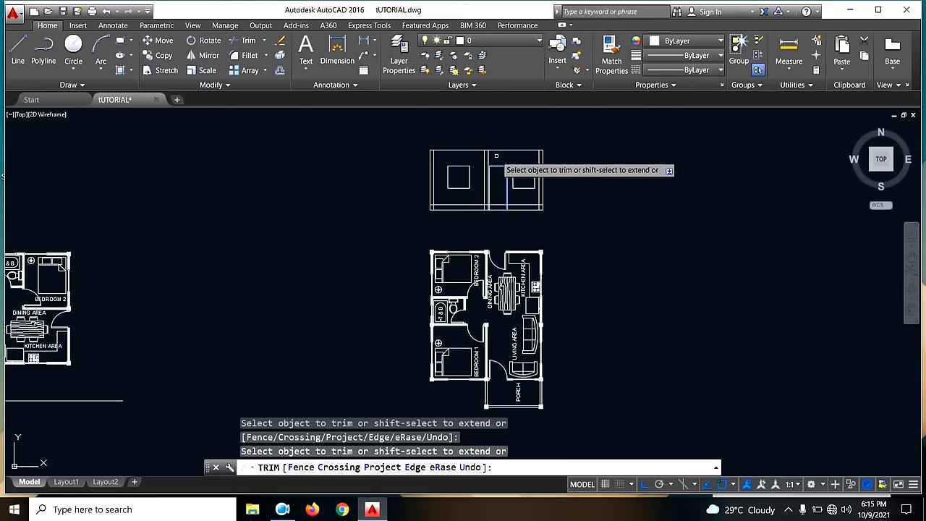
scroll(519, 150, "up", 3)
key("Escape")
- Draw a horizontal line closing the open top of the right window between its two upper corners
scroll(612, 199, "up", 4)
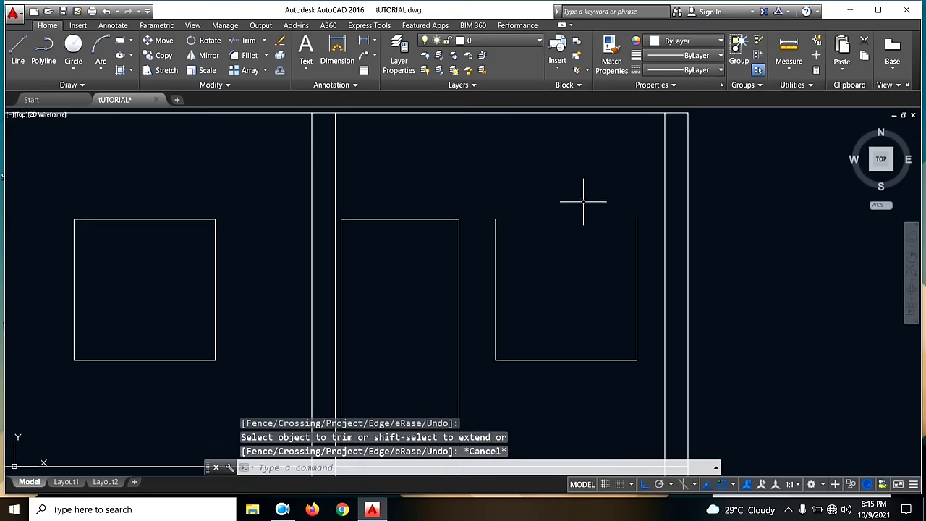
type("l")
key("Return")
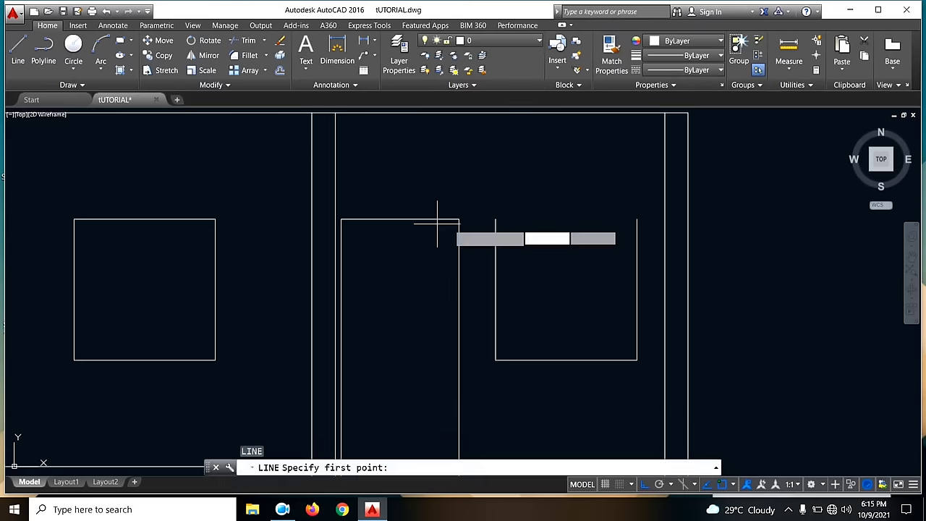
left_click(496, 220)
key("Escape")
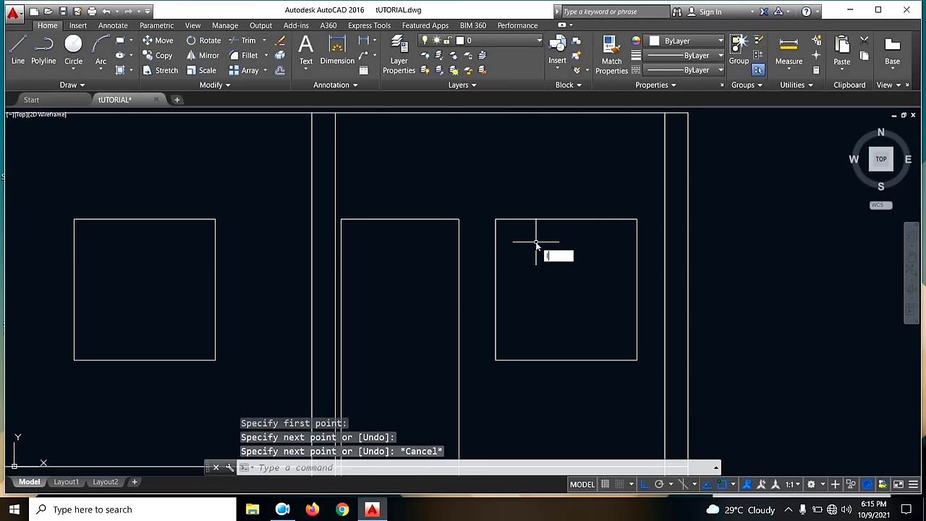
- Draw a vertical centre line in the right window from the top edge's midpoint to the bottom edge's midpoint
key("Return")
left_click(565, 219)
left_click(566, 360)
key("Return")
- Draw a vertical centre line in the left window from the top edge's midpoint to the bottom edge's midpoint
key("Return")
scroll(424, 165, "down", 4)
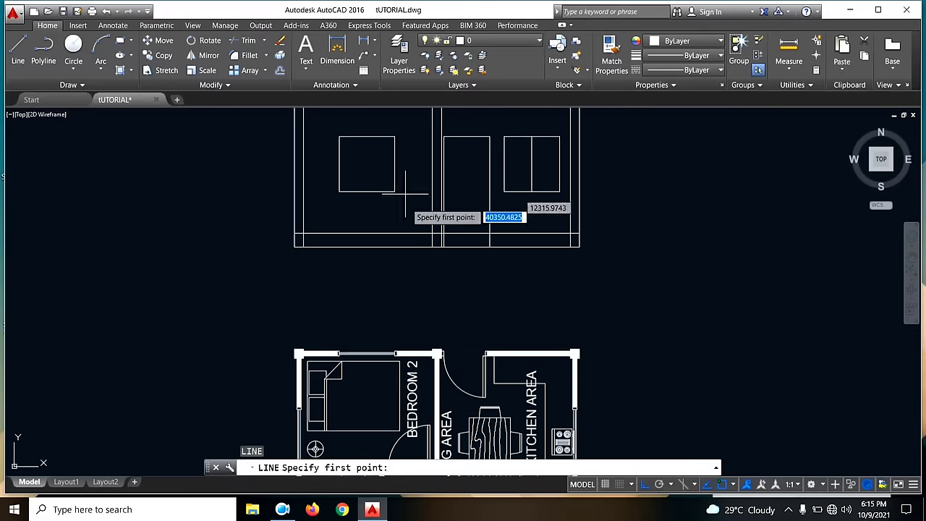
middle_click_drag(412, 306, 422, 99)
middle_click_drag(422, 326, 457, 139)
middle_click_drag(457, 181, 449, 243)
middle_click_drag(413, 109, 413, 391)
scroll(413, 207, "up", 4)
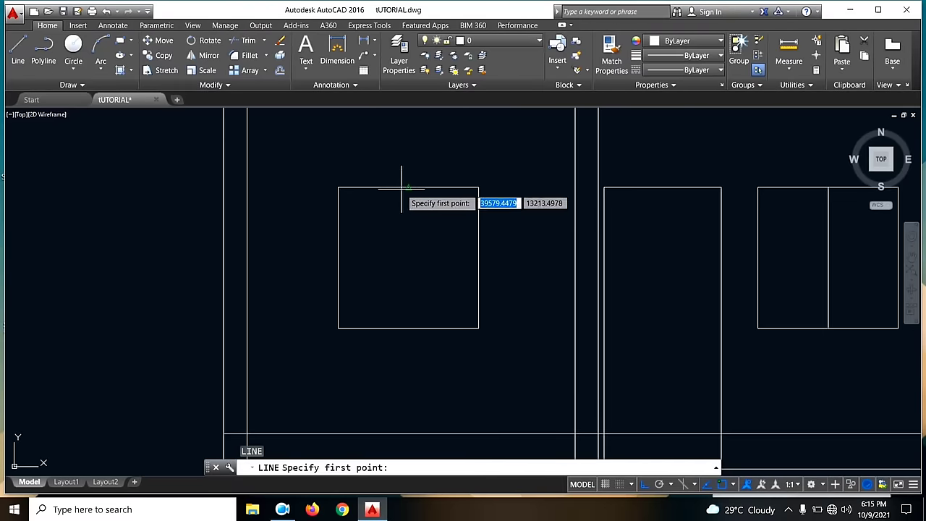
left_click(409, 188)
left_click(409, 328)
scroll(386, 304, "down", 3)
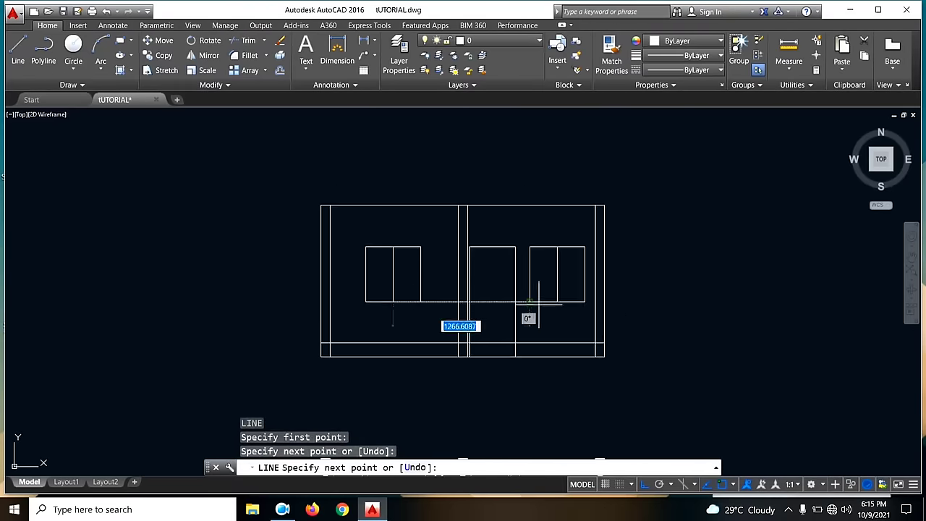
key("Escape")
- Examine the front elevation together with the floor plan below it
middle_click_drag(612, 293, 612, 108)
middle_click_drag(474, 418, 474, 341)
middle_click_drag(474, 417, 477, 268)
scroll(489, 332, "down", 6)
mouse_move(558, 251)
middle_mouse_down()
mouse_move(548, 374)
mouse_move(544, 348)
middle_mouse_up()
scroll(455, 320, "up", 5)
mouse_move(564, 259)
middle_mouse_down()
mouse_move(610, 246)
mouse_move(542, 198)
middle_mouse_up()
scroll(539, 199, "down", 4)
middle_click_drag(592, 260, 544, 291)
scroll(544, 291, "up", 2)
middle_click_drag(543, 187, 580, 288)
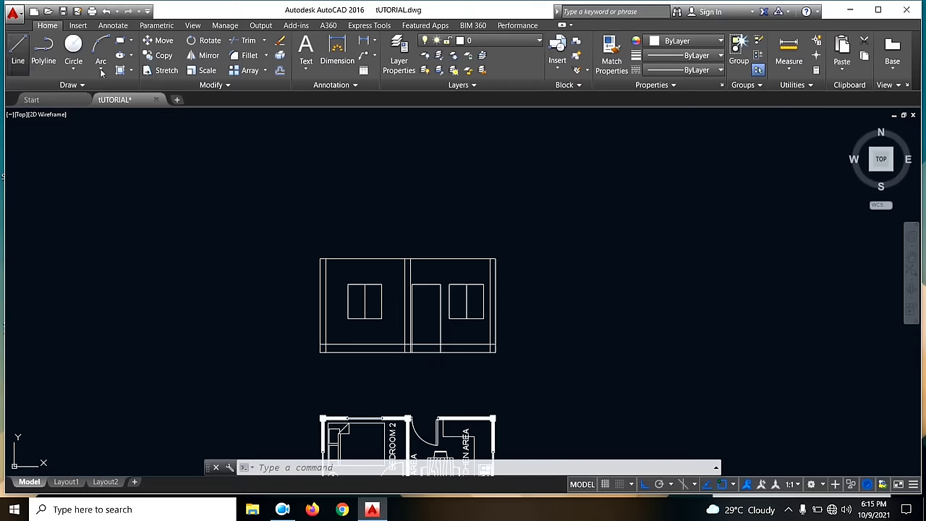
- Draw an 1800 vertical line upward from the top of the middle column's right edge
left_click(18, 54)
scroll(403, 238, "up", 3)
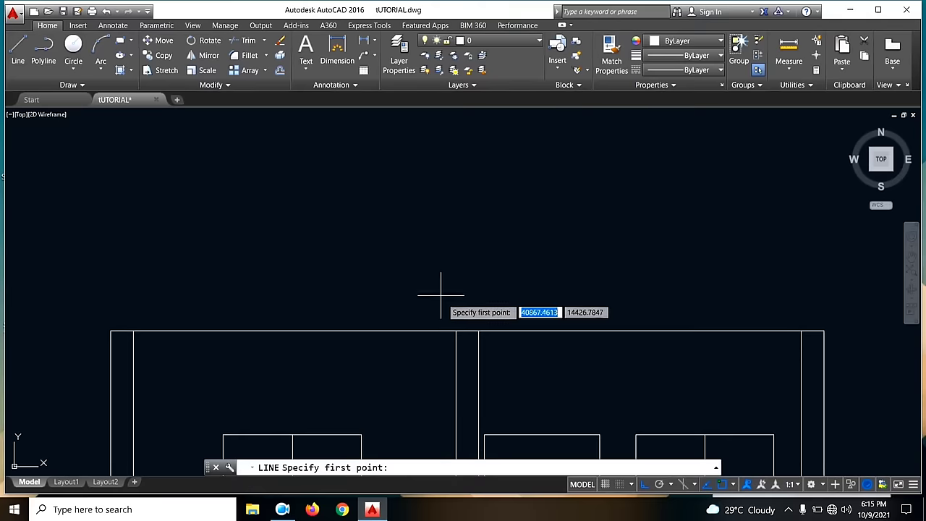
left_click(452, 331)
key("Escape")
key("space")
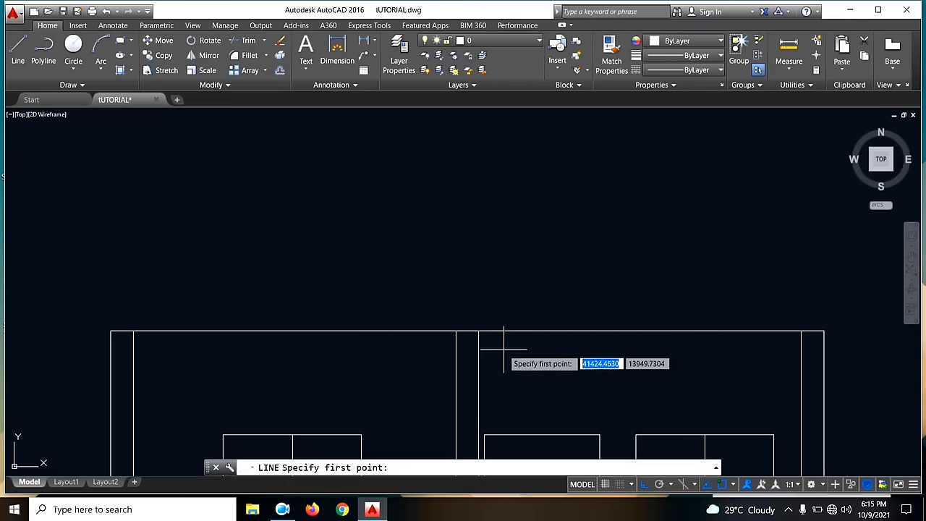
left_click(478, 331)
scroll(482, 269, "down", 3)
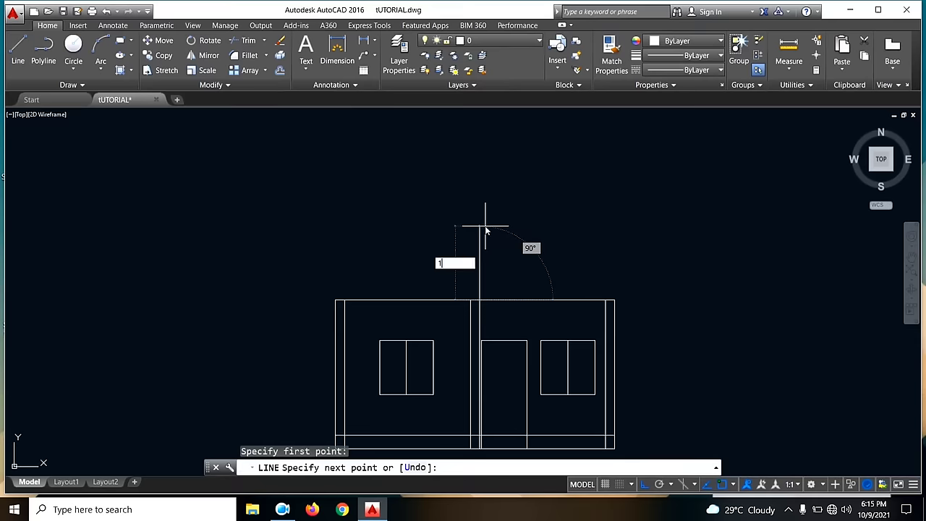
key("Return")
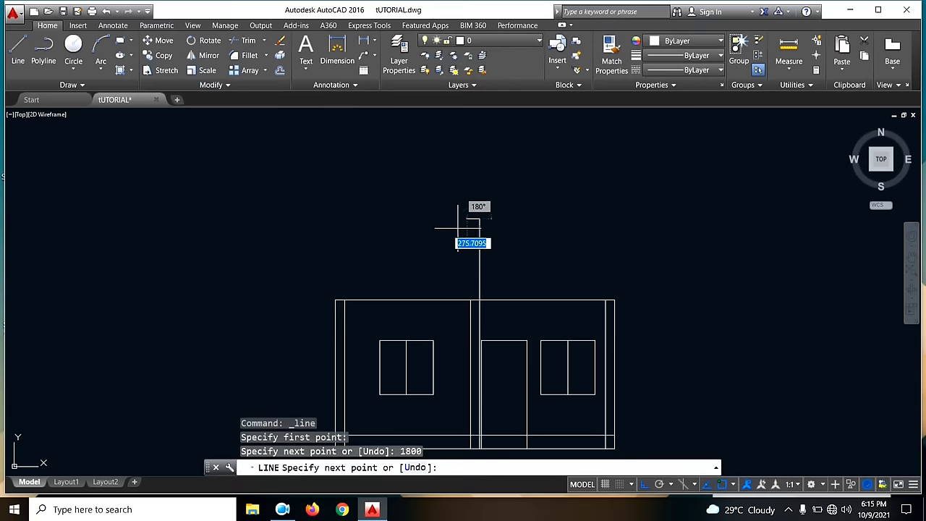
key("Escape")
- Draw a matching 1800 vertical line upward from the middle column's left edge and join the tops of the two lines
key("space")
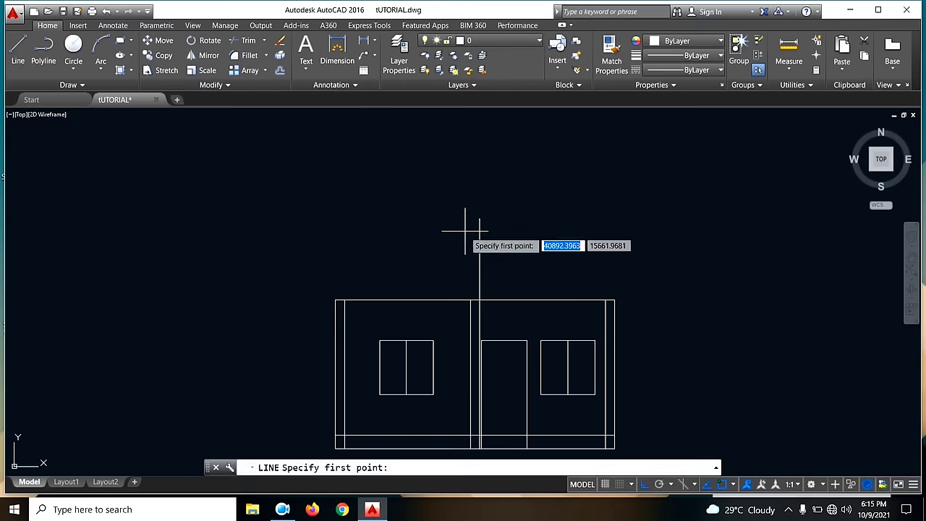
left_click(476, 300)
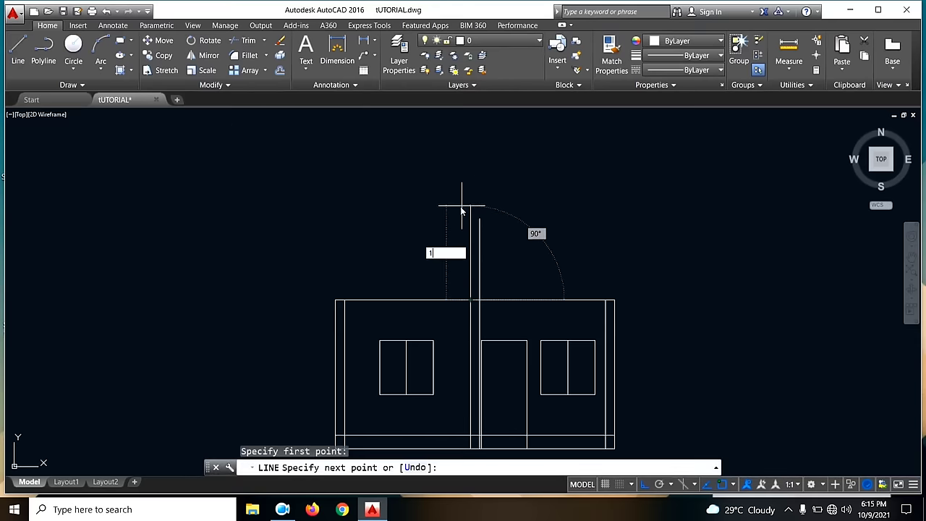
key("Return")
key("Escape")
- Draw a sloping roof line from the top of the left raised vertical line to the wall's upper left corner
key("space")
mouse_move(451, 244)
middle_mouse_down()
mouse_move(530, 155)
mouse_move(506, 237)
middle_mouse_up()
left_click(506, 238)
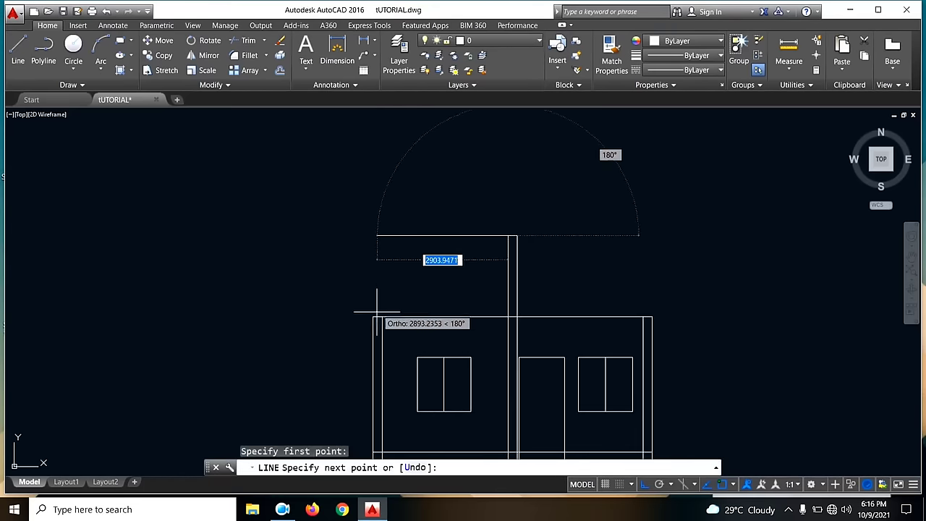
left_click(374, 317)
key("Escape")
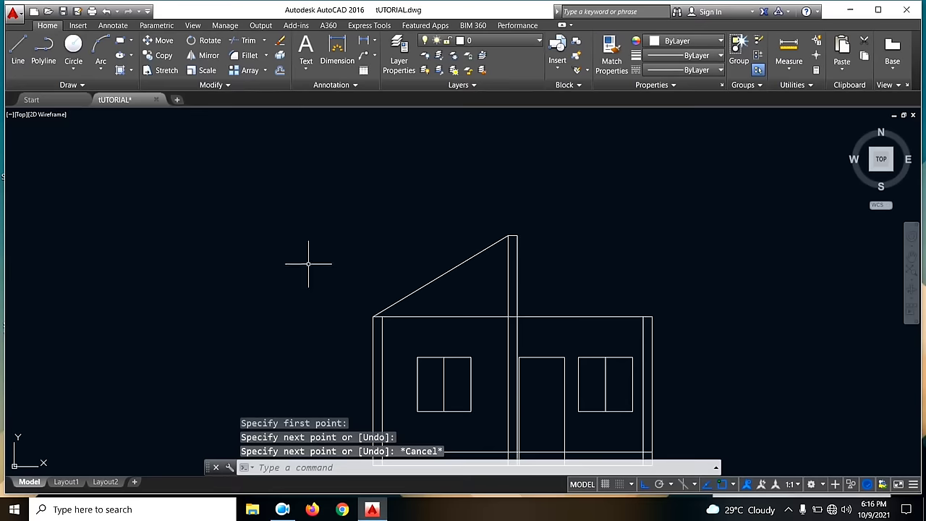
- Draw a 1000 horizontal guide line outward from the wall's upper left corner, with a vertical guide going down from its outer end
left_click(23, 58)
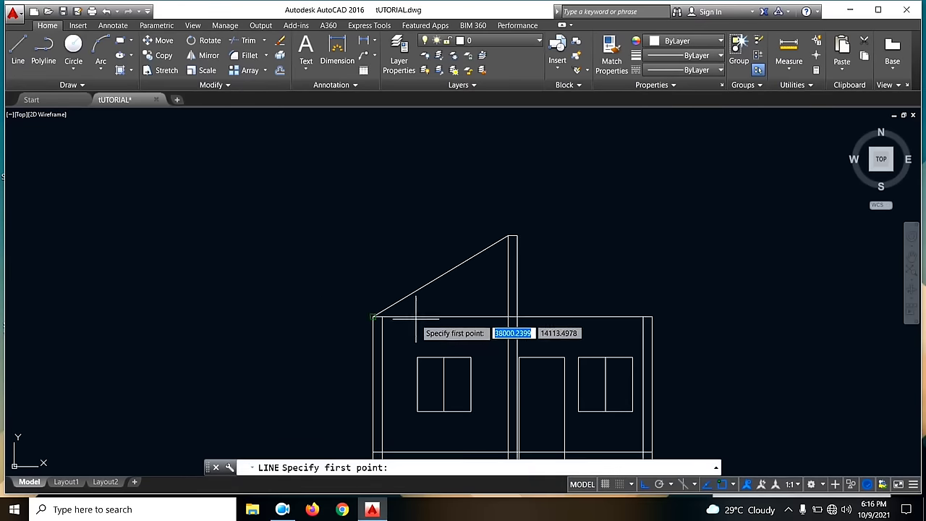
left_click(374, 317)
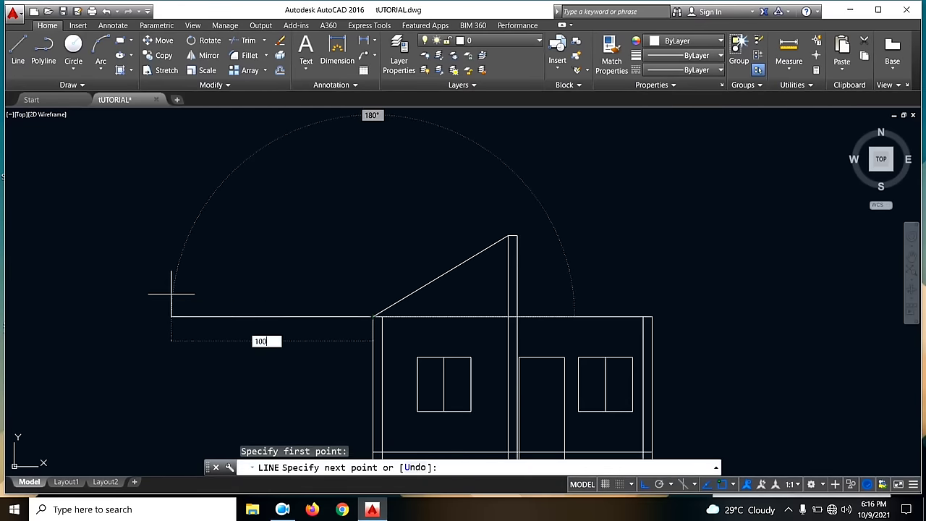
type("1000")
key("Return")
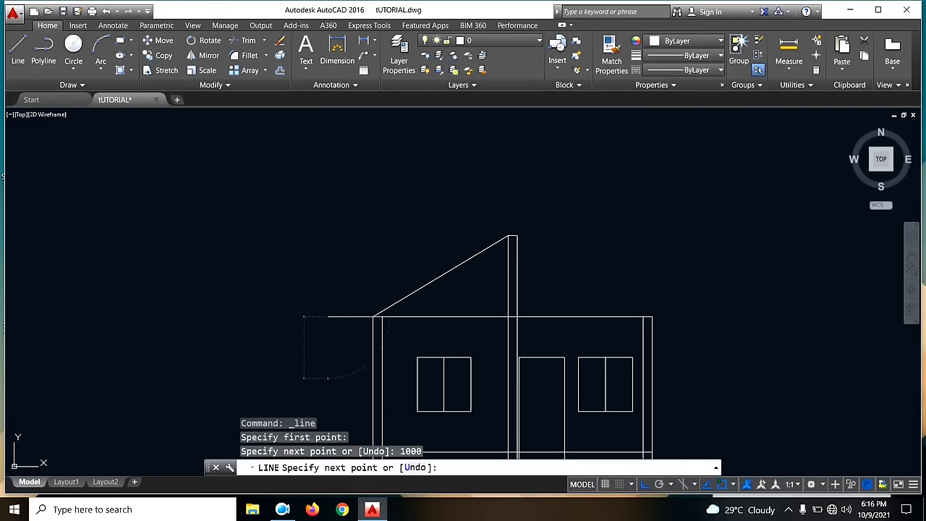
left_click(322, 378)
key("Escape")
left_click(23, 62)
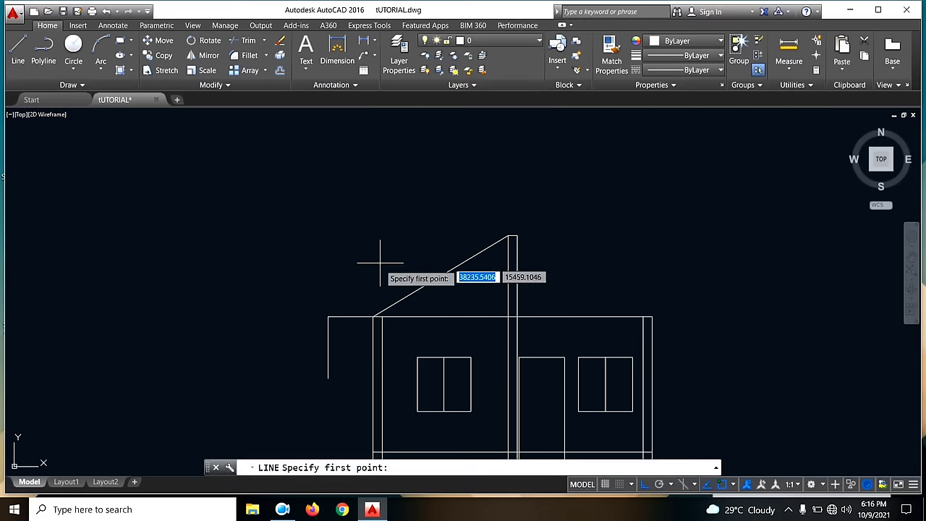
left_click(373, 317)
scroll(322, 358, "up", 5)
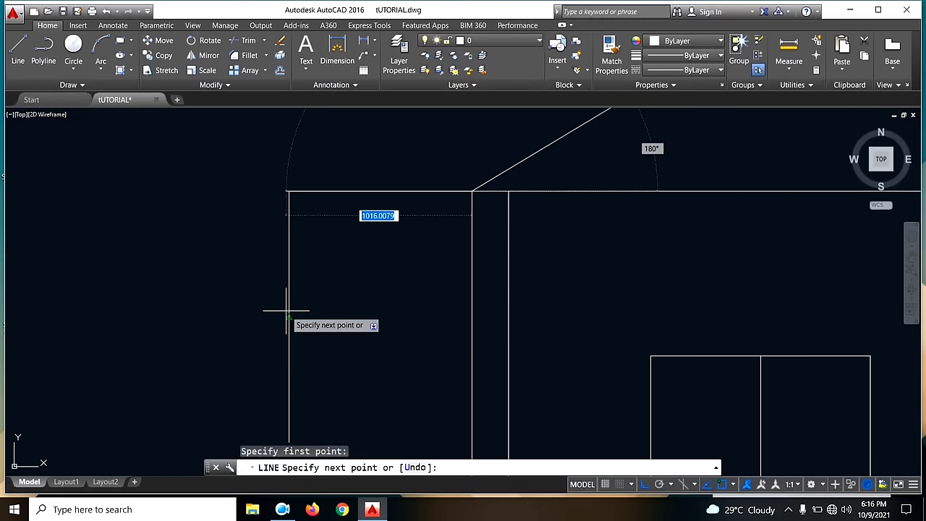
scroll(290, 315, "down", 3)
key("Escape")
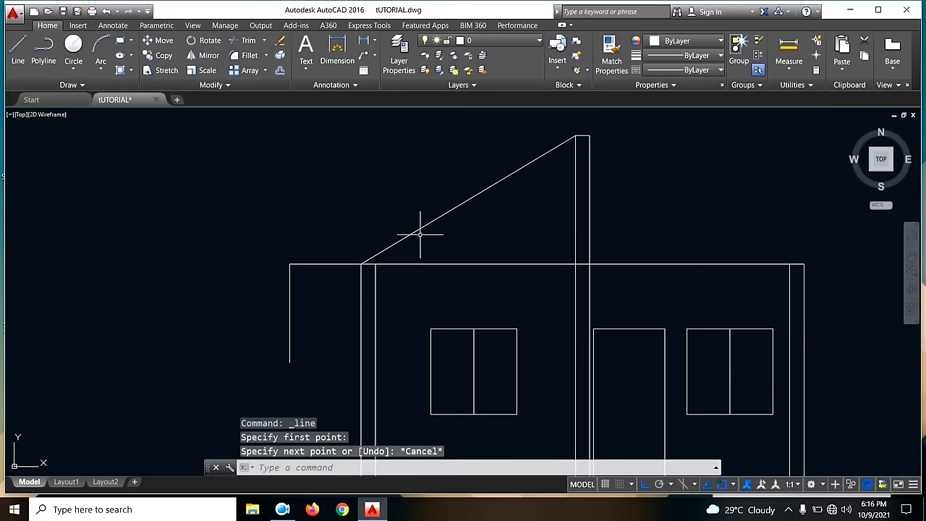
left_click(416, 231)
key("Escape")
- Extend the left sloping roof line down to the vertical guide outside the left wall
type("ex")
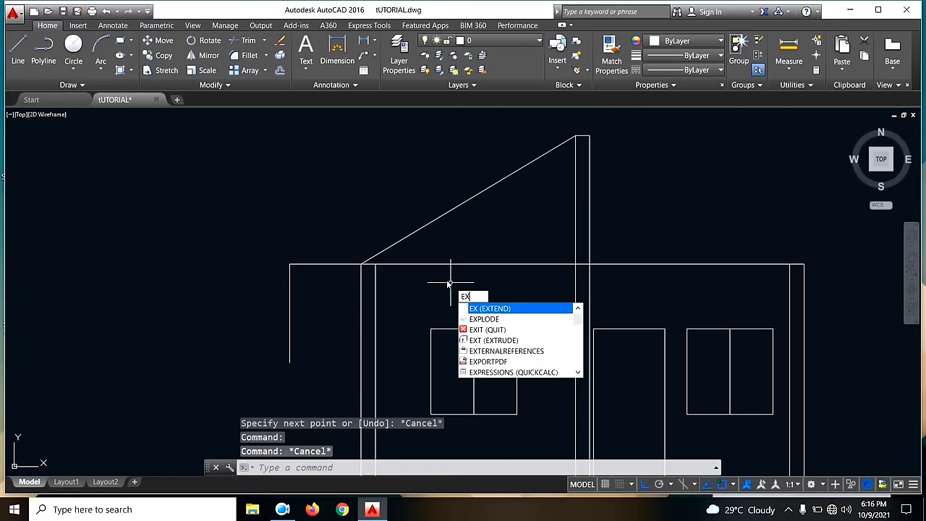
key("Return")
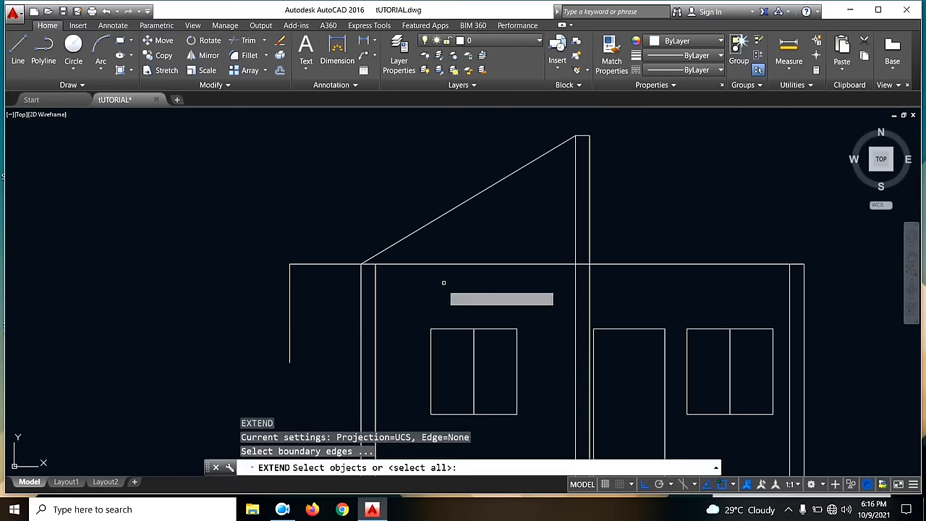
left_click(290, 279)
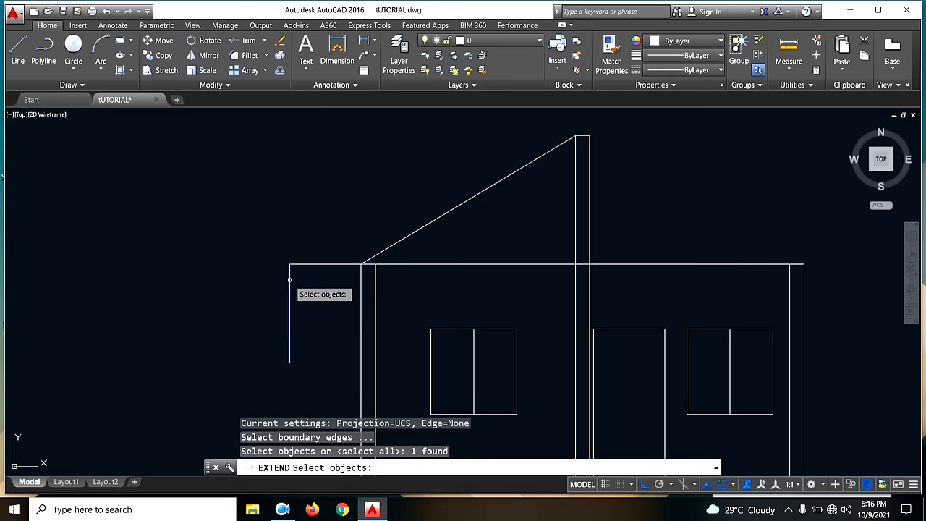
key("Return")
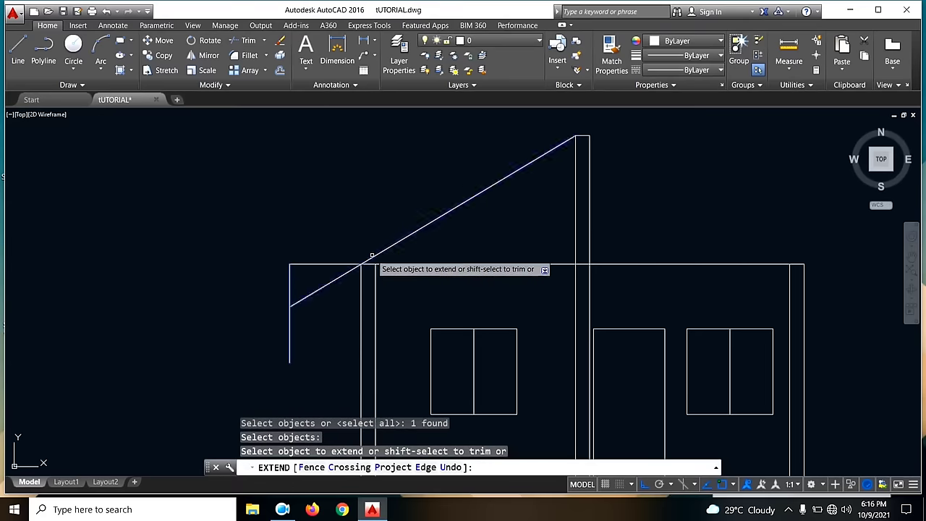
left_click(372, 255)
left_click(389, 197)
scroll(596, 212, "down", 3)
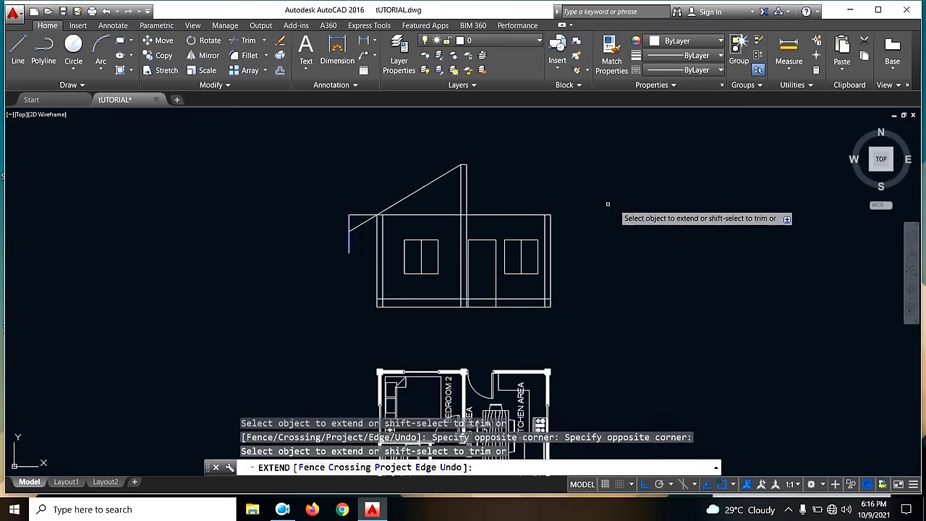
key("Escape")
scroll(581, 229, "down", 1)
scroll(579, 217, "up", 1)
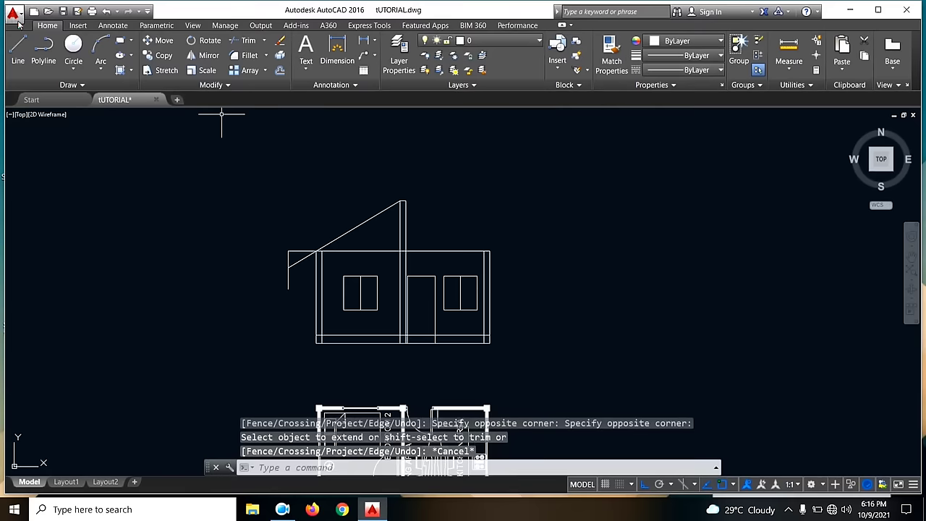
- Draw a 1000 vertical line up the middle column's right edge from wall-top level, then a sloping roof line to the wall's upper right corner
left_click(18, 51)
scroll(471, 244, "up", 5)
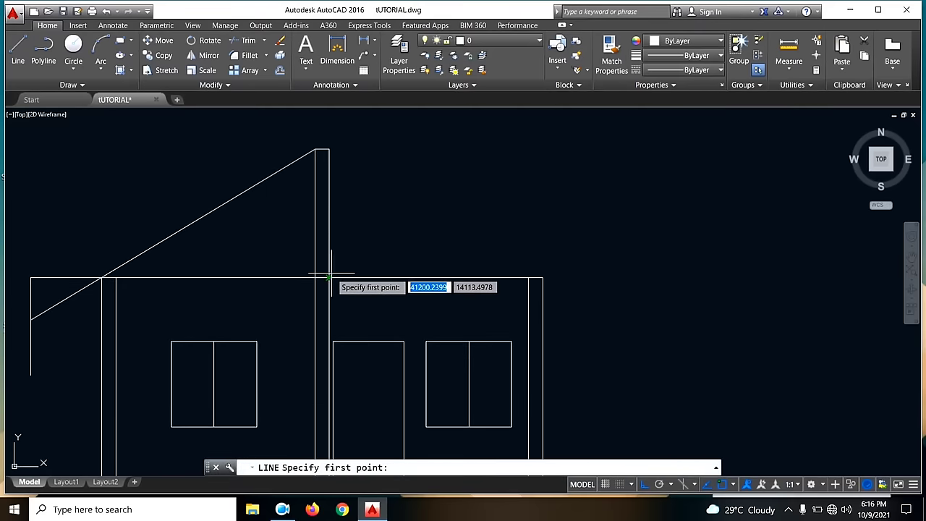
left_click(329, 277)
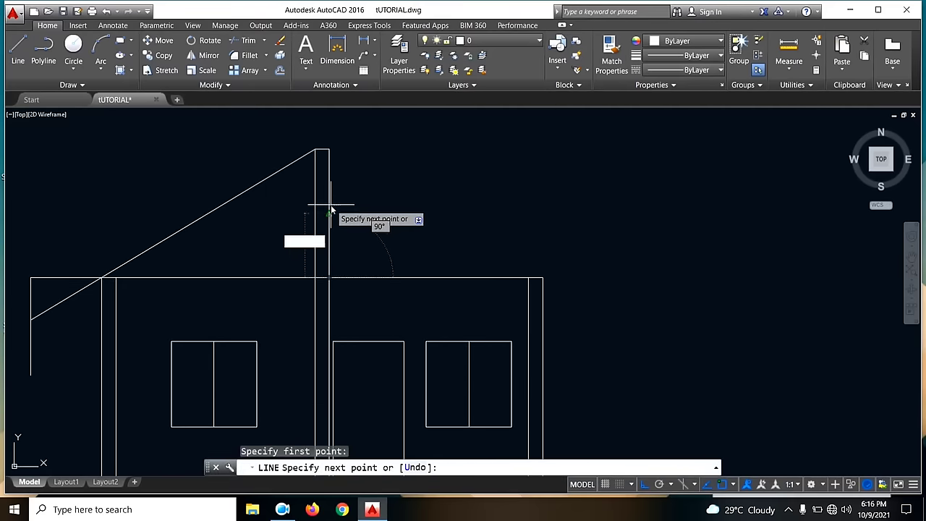
key("Return")
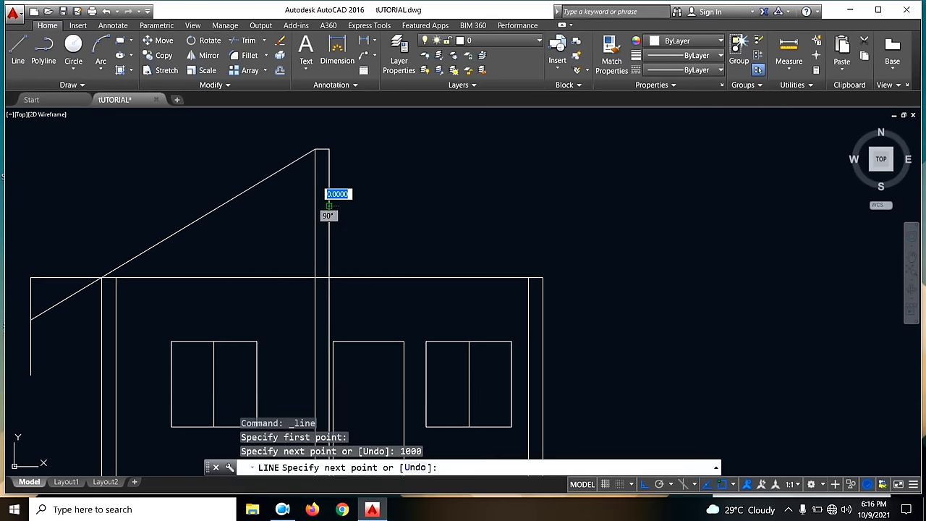
left_click(329, 207)
left_click(543, 277)
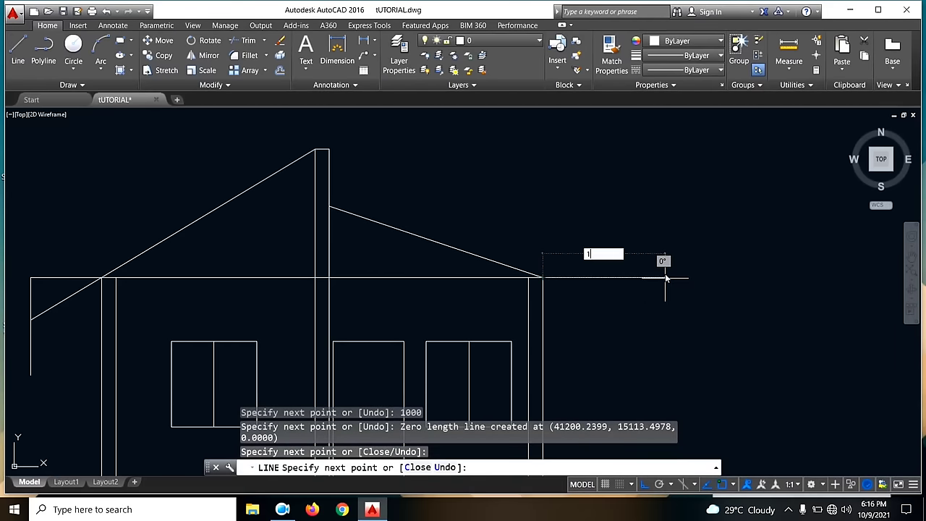
- Continue with a 1000 horizontal guide line outward from the wall's upper right corner and a vertical guide down from its end
type("1000")
key("Return")
left_click(651, 373)
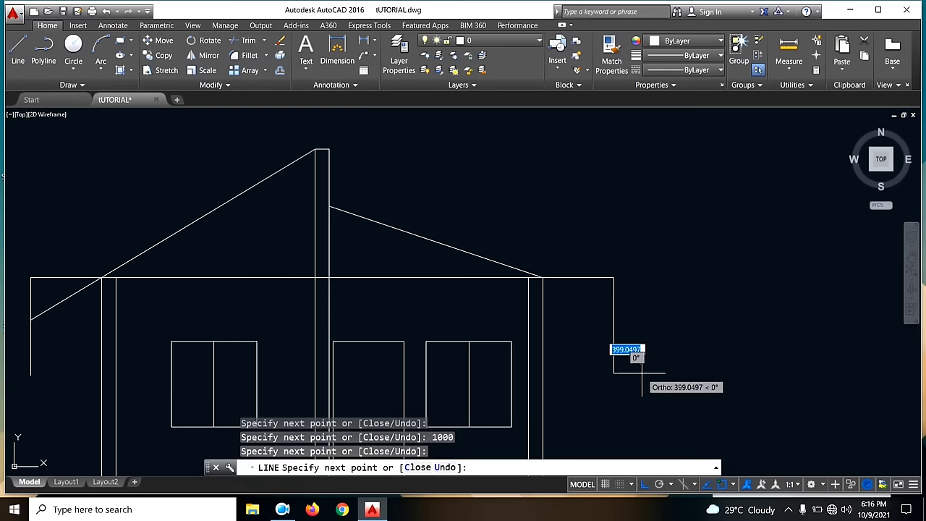
key("Escape")
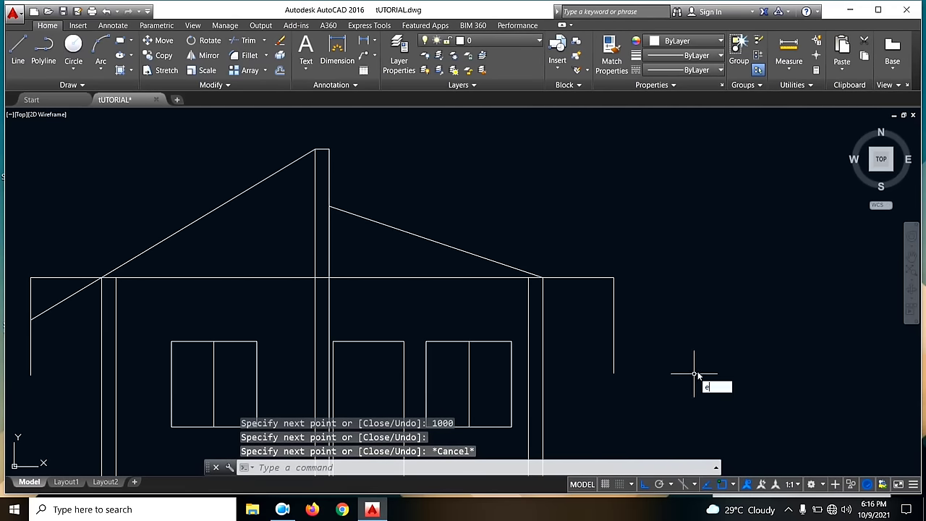
- Extend the right sloping roof line down to the vertical guide outside the right wall
type("ex")
key("Return")
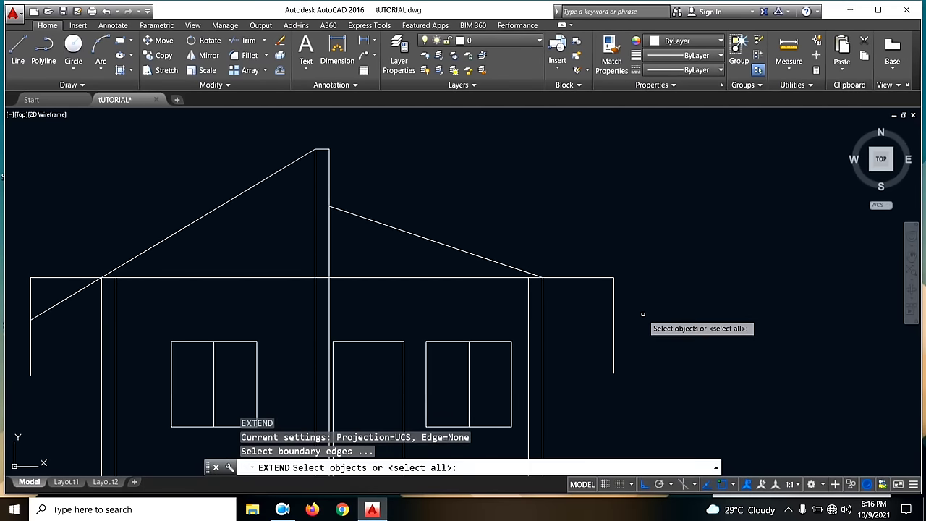
left_click(612, 285)
key("Return")
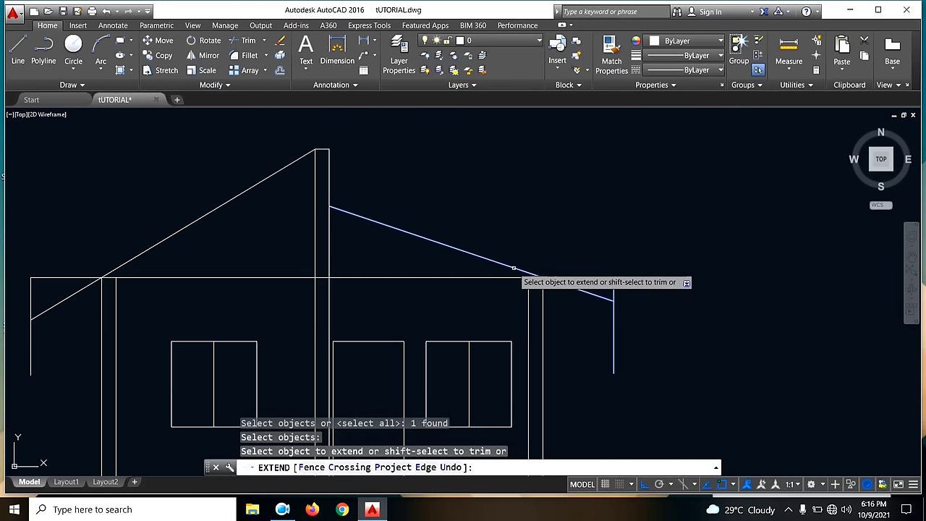
left_click(514, 268)
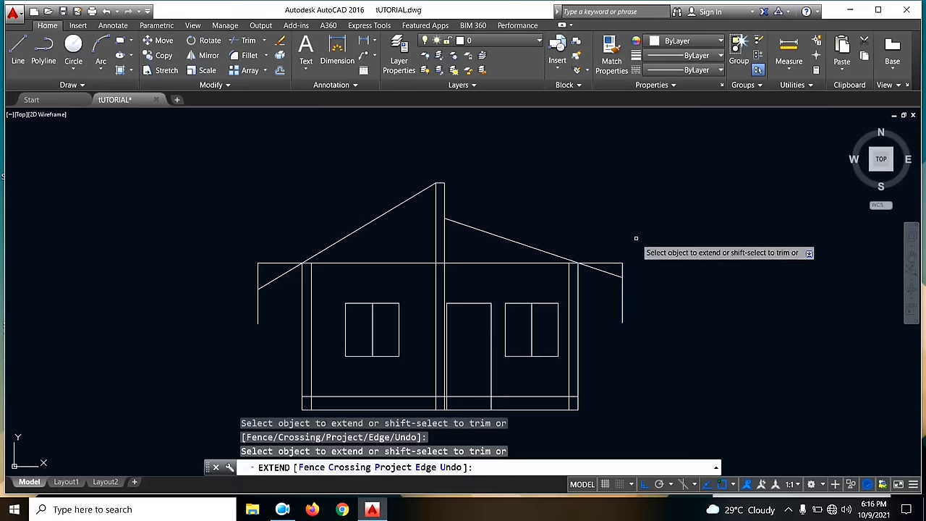
key("Escape")
- Erase the horizontal and vertical guide lines at the right roof overhang
scroll(652, 253, "up", 2)
left_click(537, 288)
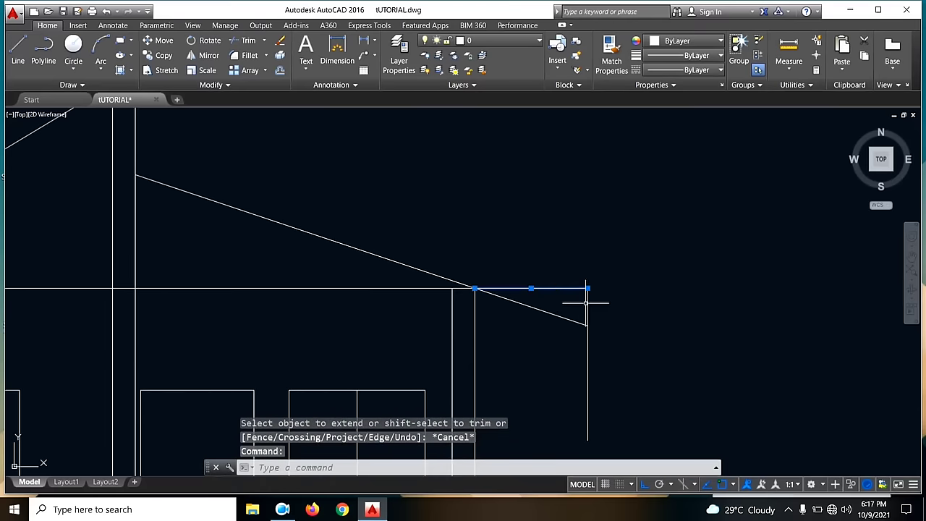
left_click(587, 302)
key("Delete")
scroll(662, 256, "down", 4)
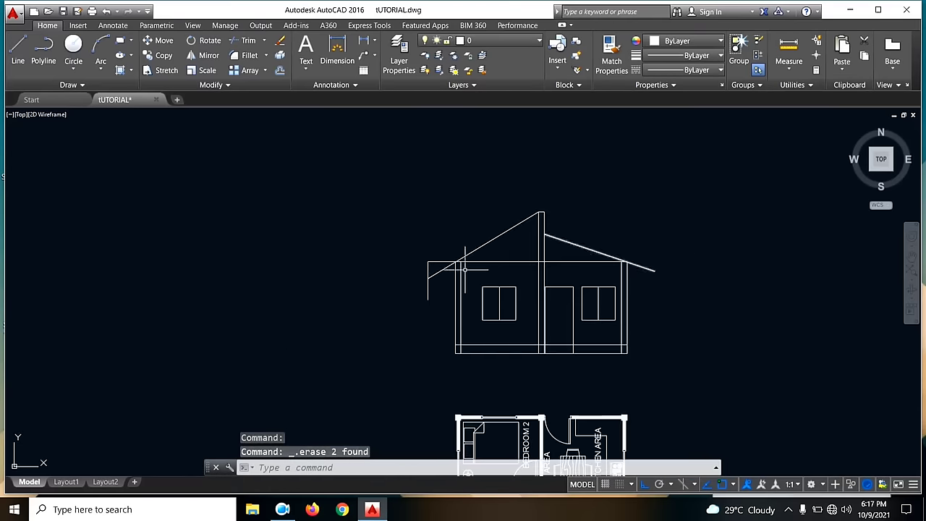
- Erase the horizontal and vertical guide lines at the left roof overhang
scroll(398, 265, "up", 3)
left_click(391, 241)
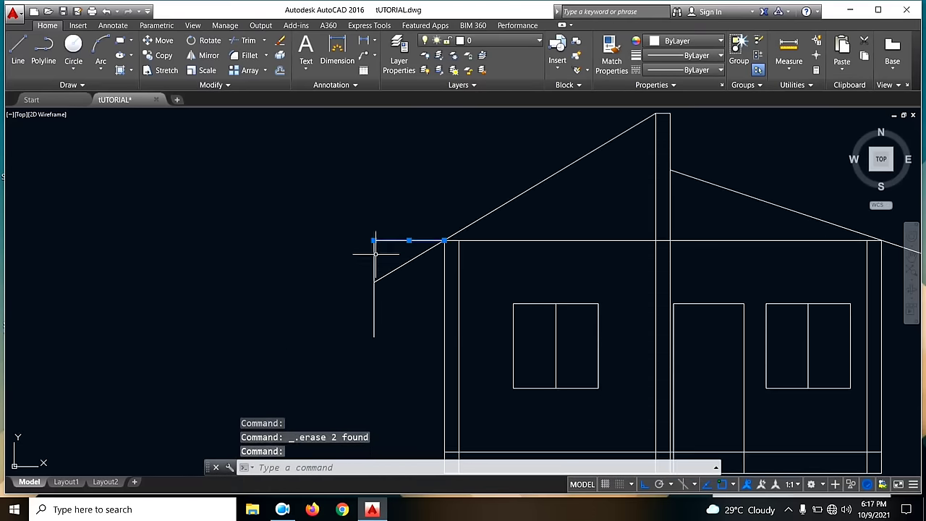
scroll(383, 289, "down", 4)
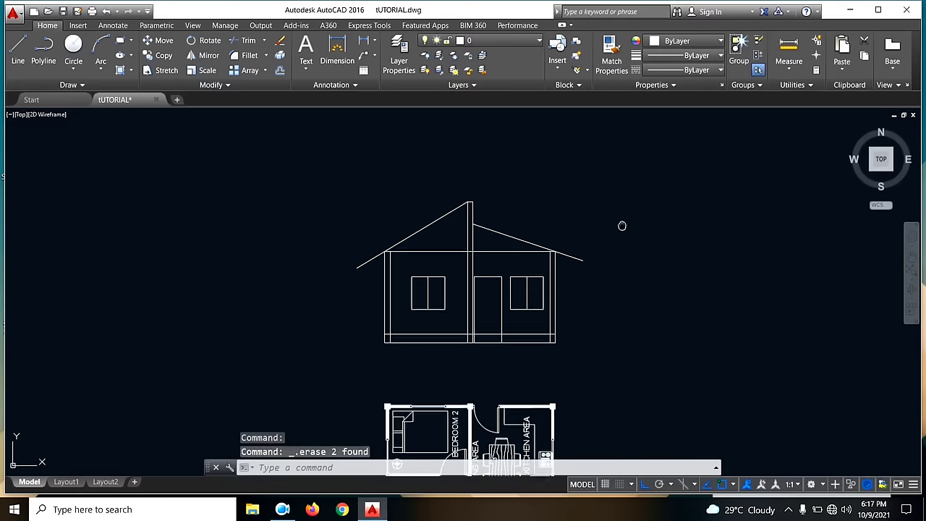
scroll(318, 221, "up", 2)
scroll(451, 207, "down", 2)
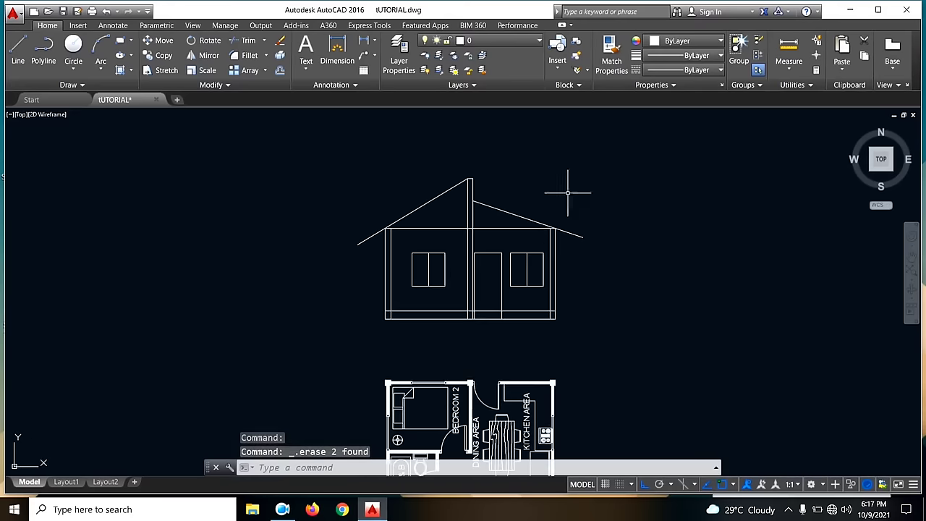
middle_click_drag(565, 193, 544, 204)
scroll(424, 175, "up", 2)
scroll(480, 157, "down", 2)
middle_click_drag(480, 157, 500, 201)
- Draw a 750 horizontal guide rightward from the top of the middle column's right edge, with a vertical guide about 1250 long upward from its end
left_click(16, 58)
scroll(463, 184, "up", 4)
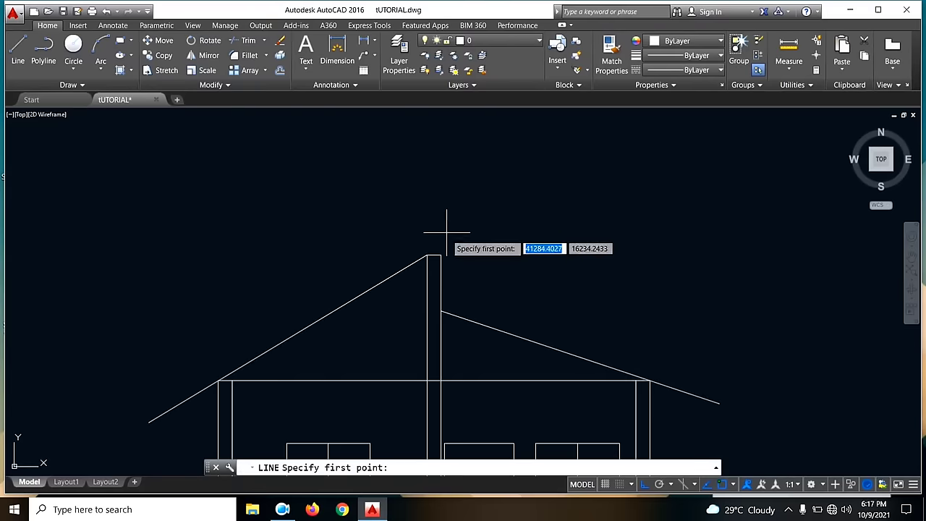
left_click(439, 254)
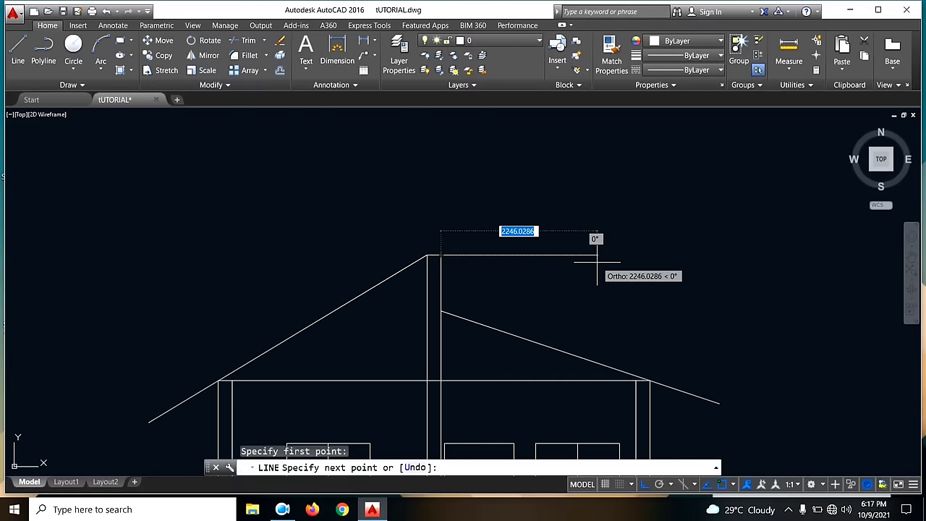
type("750")
key("Return")
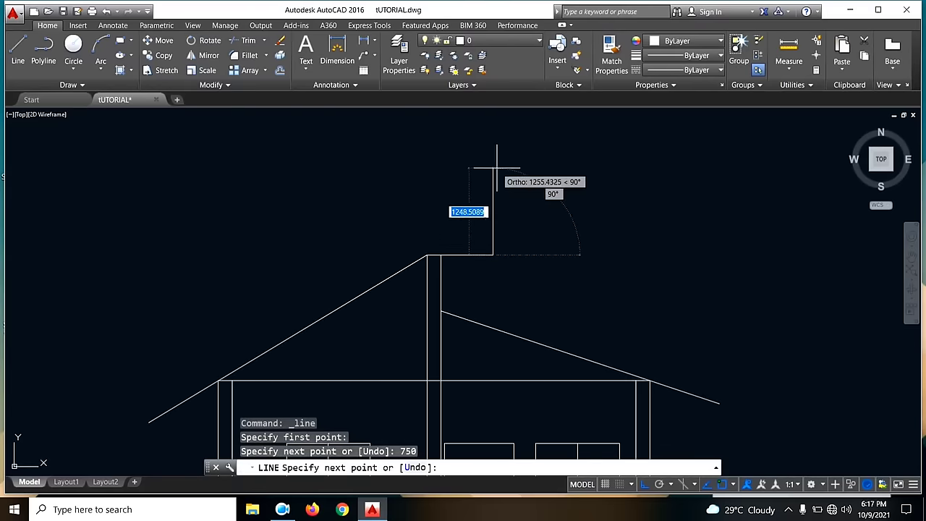
left_click(497, 166)
key("Escape")
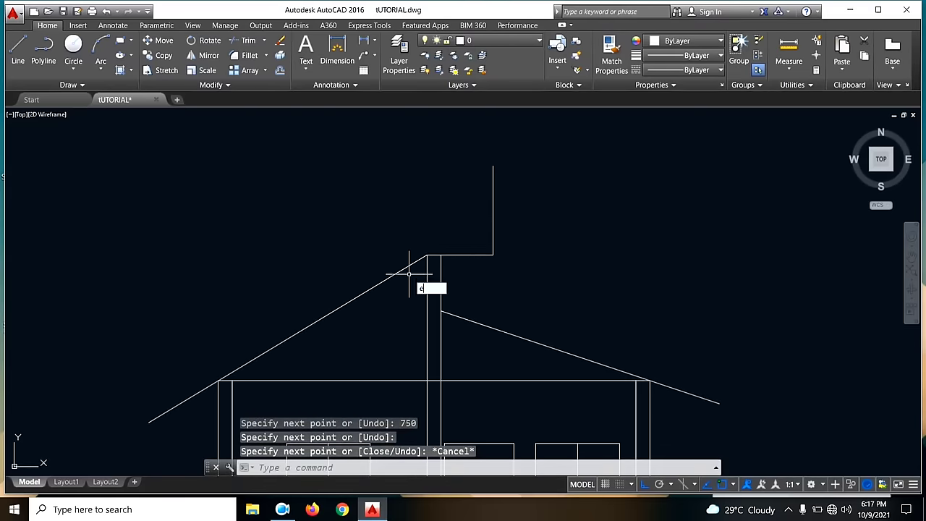
- Extend the left roof slope upward past the middle column to the vertical guide
type("ex")
key("Return")
left_click(492, 171)
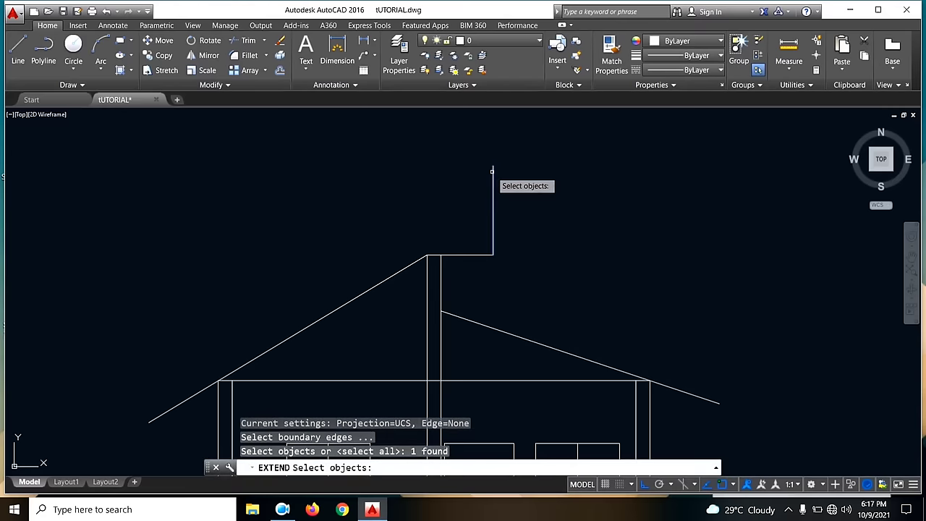
key("Return")
scroll(438, 225, "up", 2)
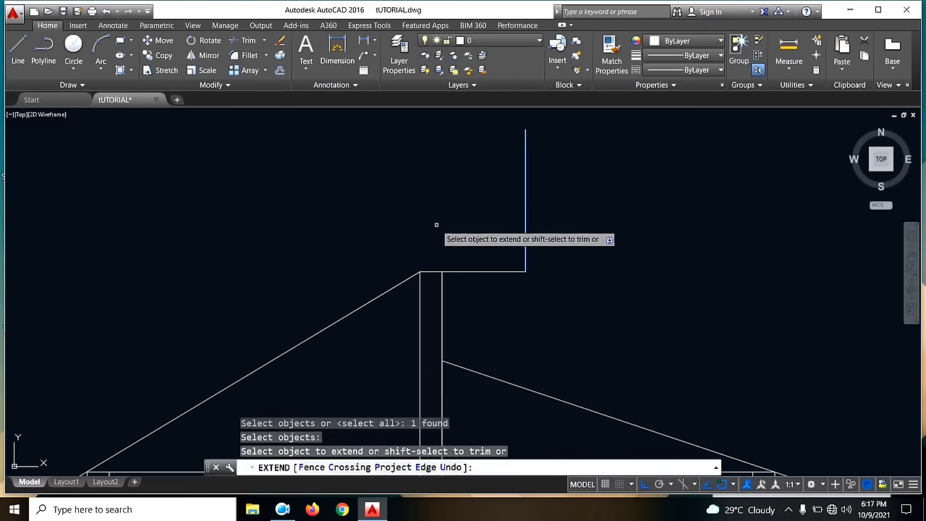
left_click(411, 281)
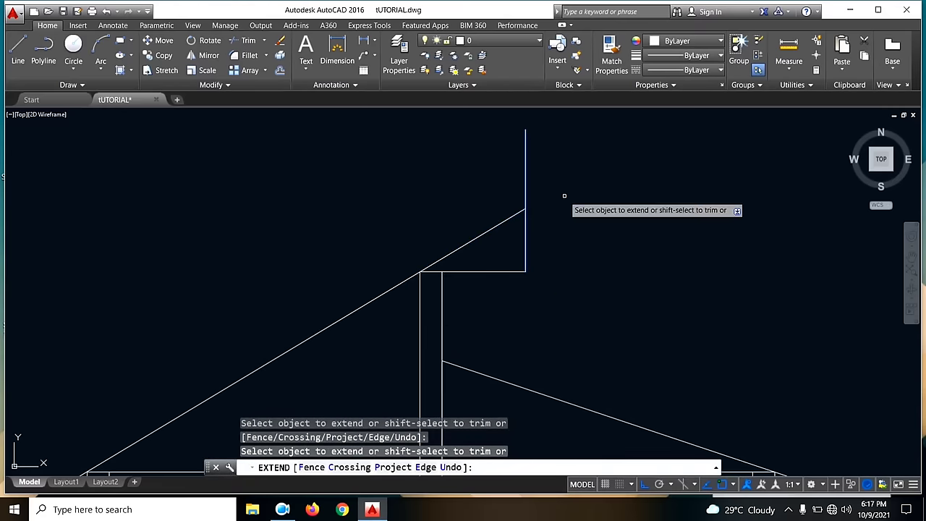
scroll(554, 210, "down", 2)
key("Escape")
- Erase the horizontal and vertical guide lines beside the top of the middle column
scroll(532, 250, "up", 2)
left_click(517, 256)
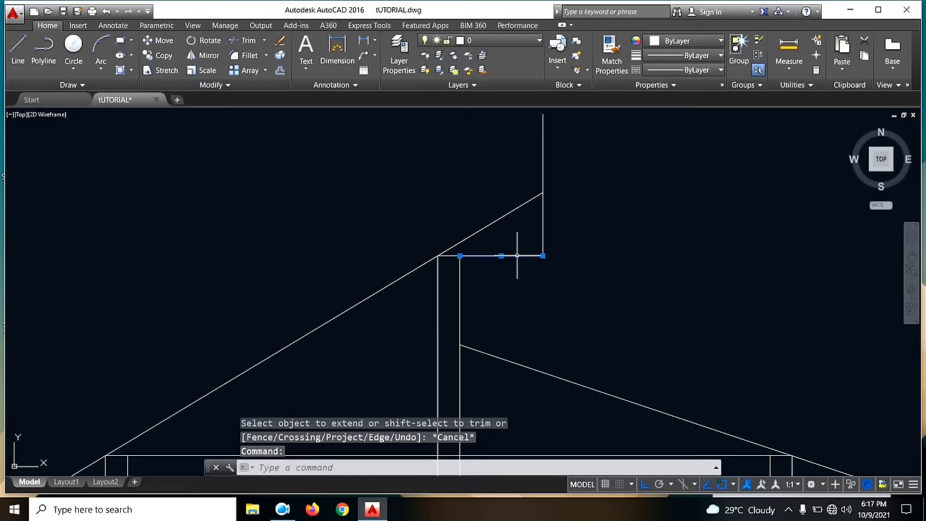
left_click(548, 234)
left_click(543, 227)
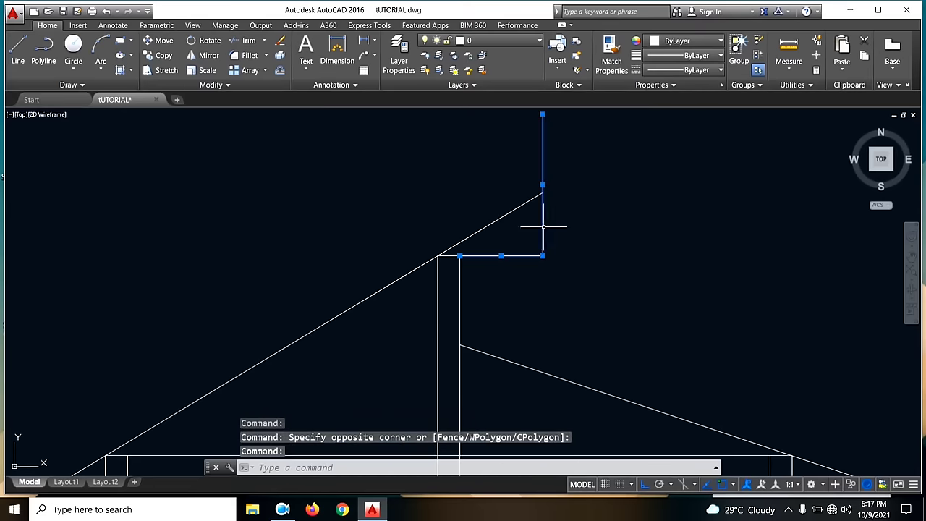
key("Delete")
- Draw a 200 vertical line downward from the lower end of the left roof slope
scroll(582, 158, "down", 3)
scroll(579, 164, "down", 2)
mouse_move(594, 182)
middle_mouse_down()
mouse_move(545, 169)
mouse_move(544, 155)
middle_mouse_up()
left_click(18, 58)
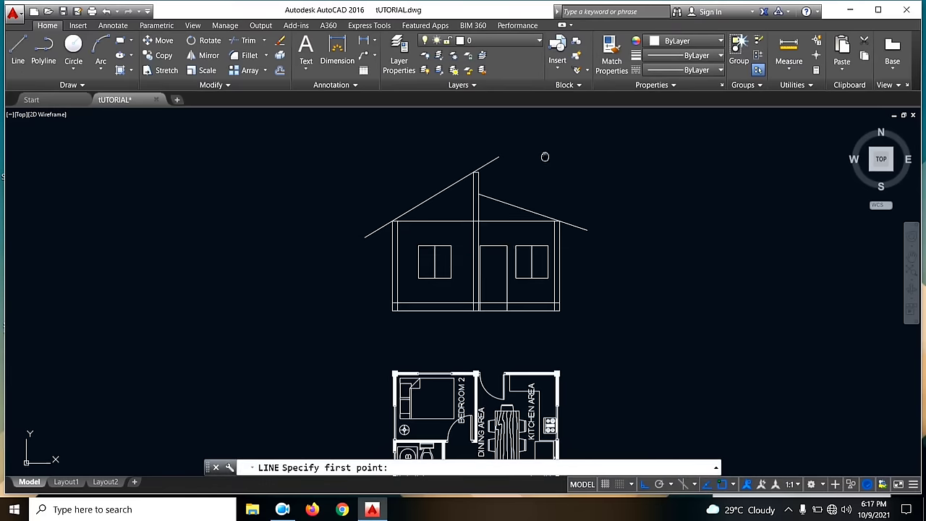
scroll(345, 241, "up", 3)
left_click(370, 234)
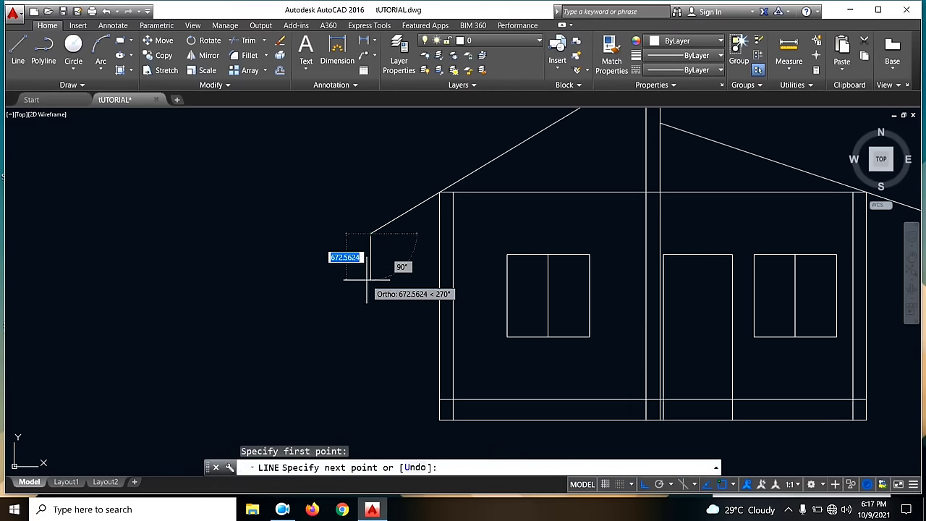
type("200")
key("Return")
scroll(367, 281, "down", 2)
key("Escape")
- Draw a 200 vertical line down from the left slope's upper end and connect it to the lower eave line to close the roof band
key("space")
left_click(580, 123)
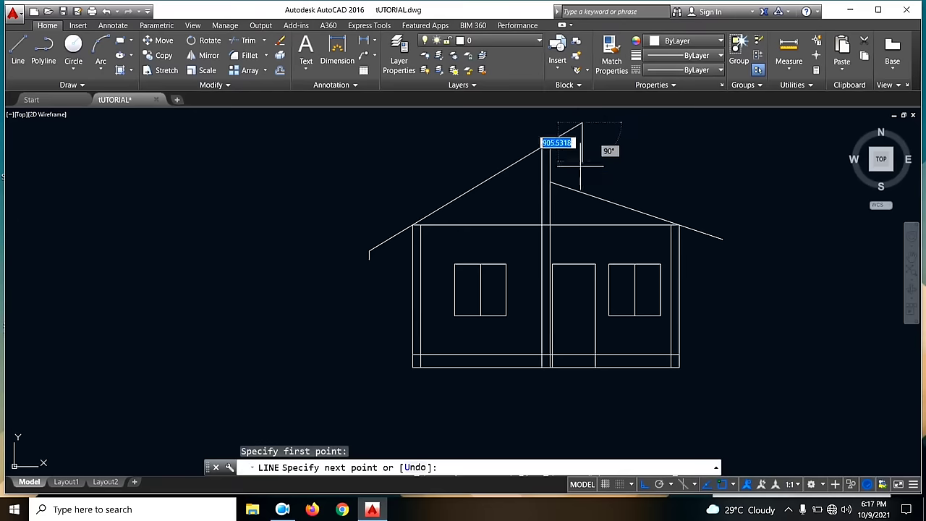
key("Return")
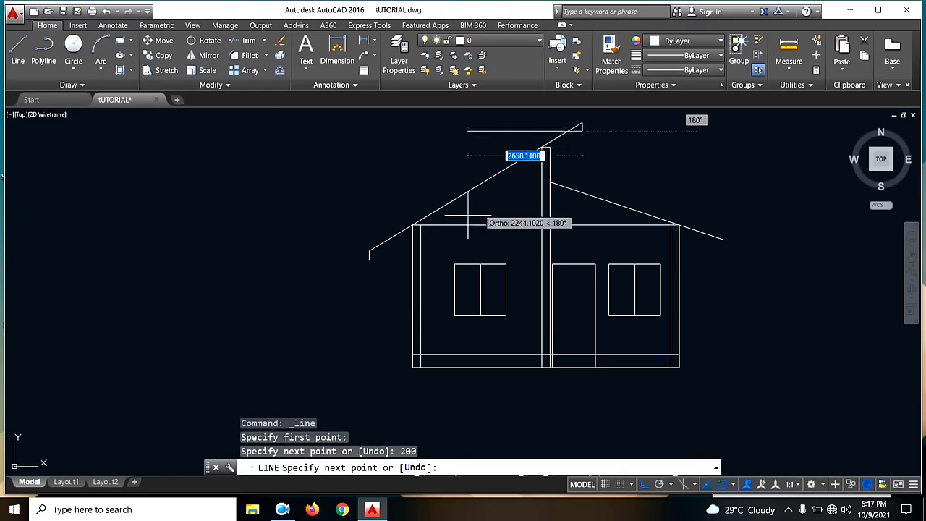
left_click(370, 258)
key("Escape")
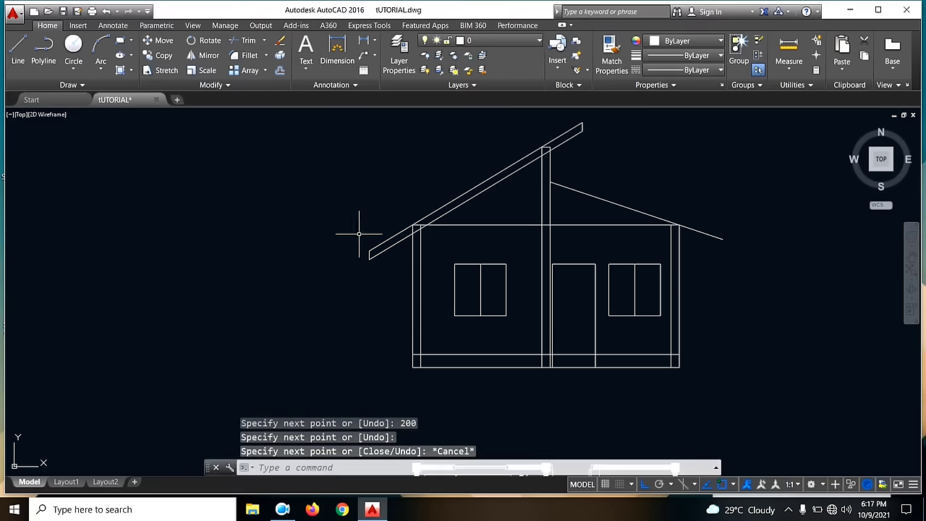
- Draw a 200 vertical line downward from the outer end of the right roof slope
left_click(18, 51)
scroll(606, 221, "up", 2)
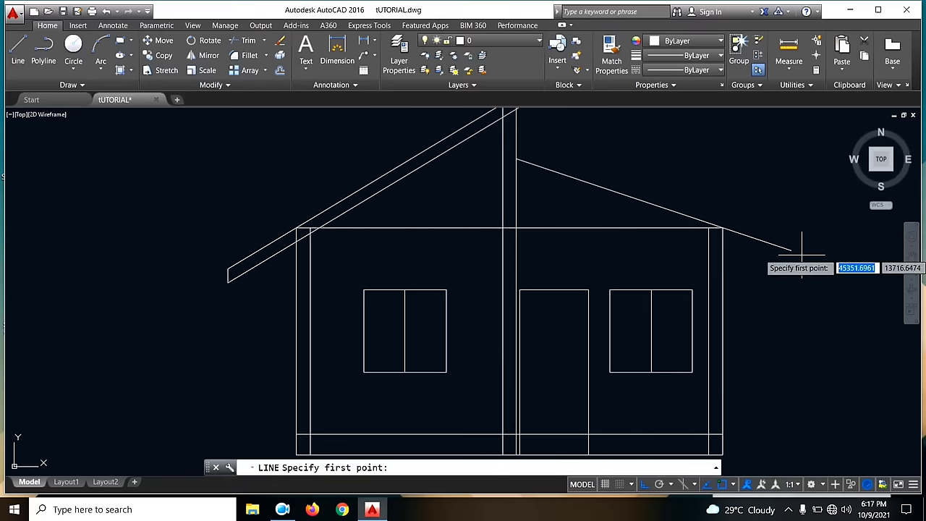
left_click(792, 250)
type("200")
key("Return")
key("Escape")
- Draw the right roof's underside from 200 below its start at the middle column to the bottom of the eave line
left_click(16, 46)
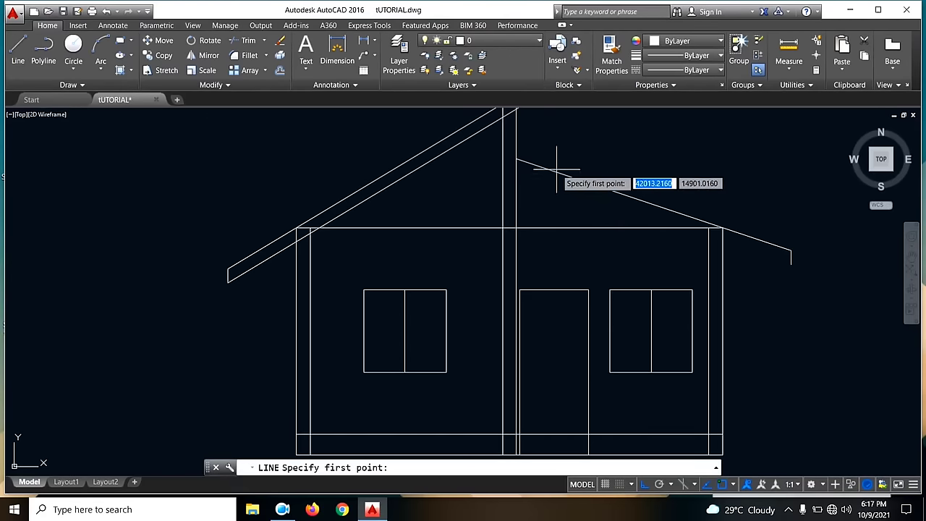
left_click(516, 160)
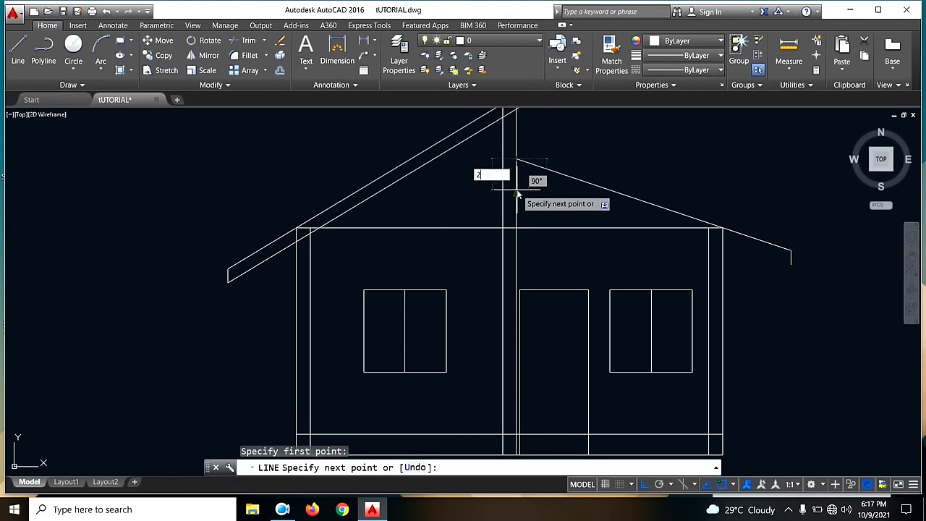
key("Return")
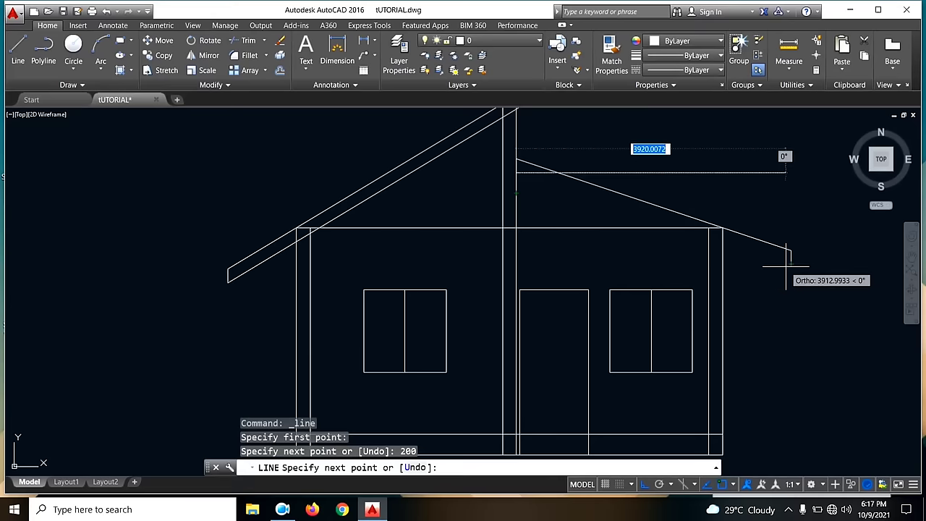
left_click(589, 207)
key("Escape")
- Trim the left column edges and the horizontal wall-top line where they run inside the left roof band
scroll(779, 200, "down", 4)
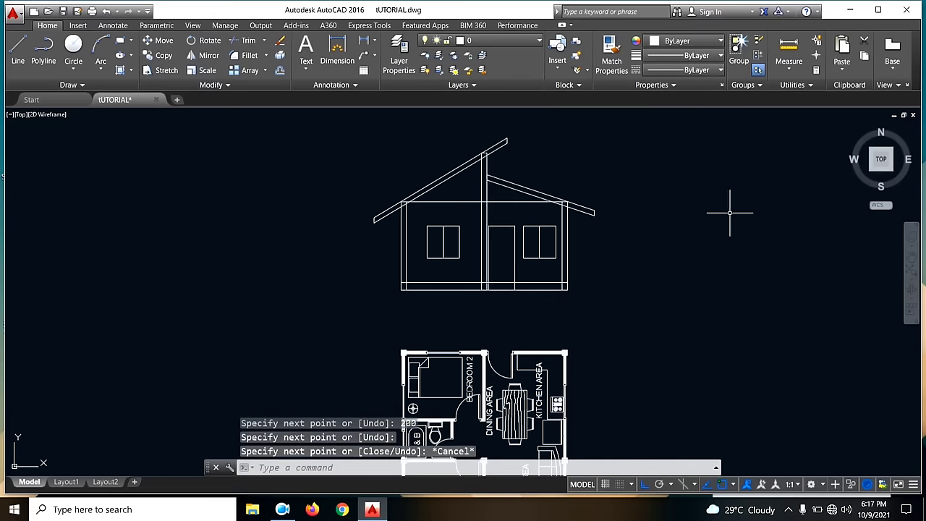
middle_click_drag(542, 176, 537, 188)
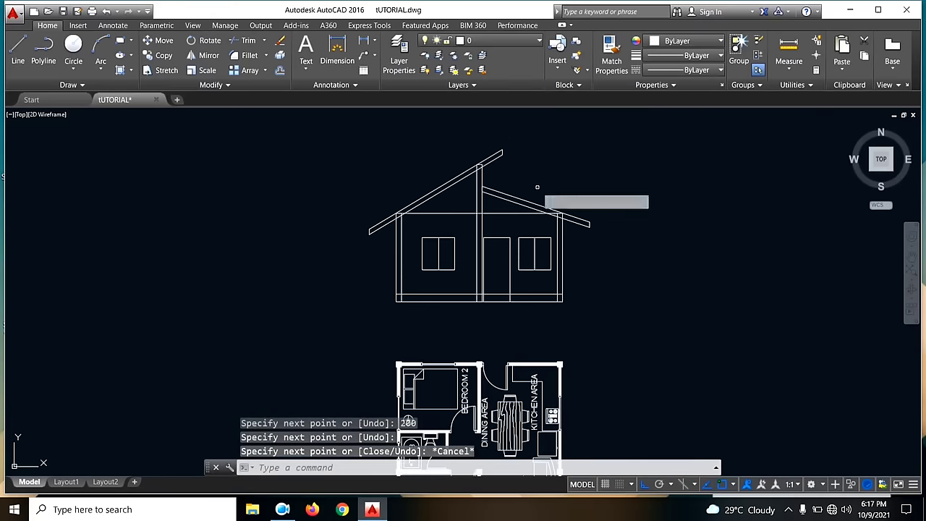
type("tr")
key("Return")
scroll(395, 215, "up", 2)
key("Return")
scroll(327, 270, "up", 5)
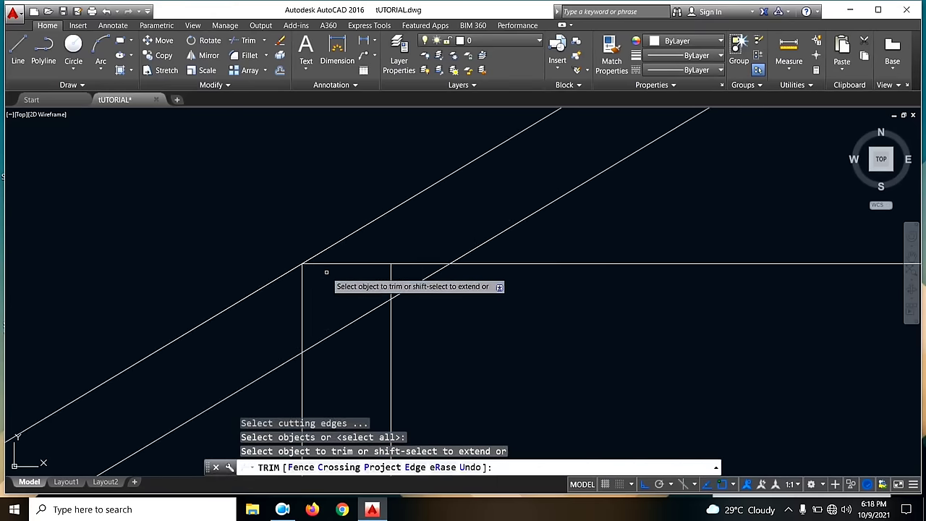
left_click(302, 283)
left_click(391, 277)
left_click(409, 264)
- Trim the middle and right column edges and the wall-top line back to the undersides of the two roof bands
scroll(354, 274, "down", 6)
scroll(452, 217, "up", 8)
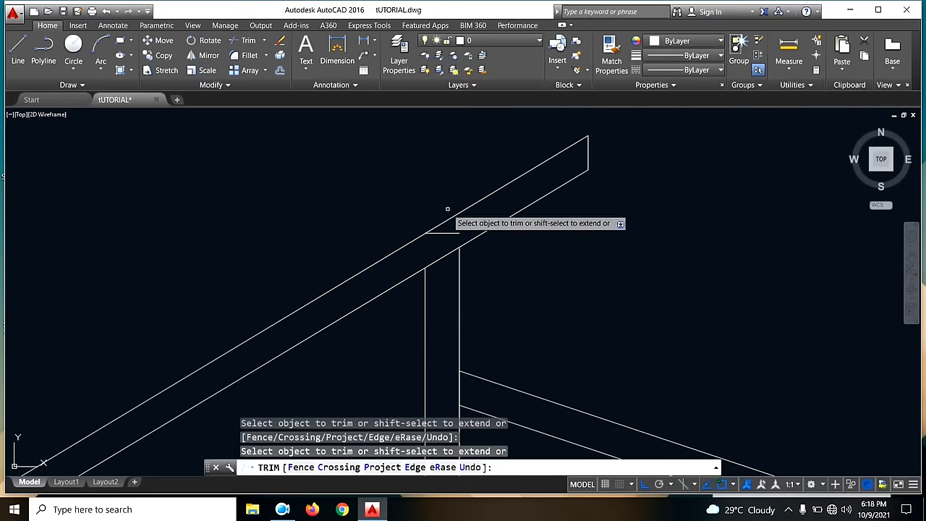
scroll(454, 224, "down", 6)
scroll(652, 351, "up", 6)
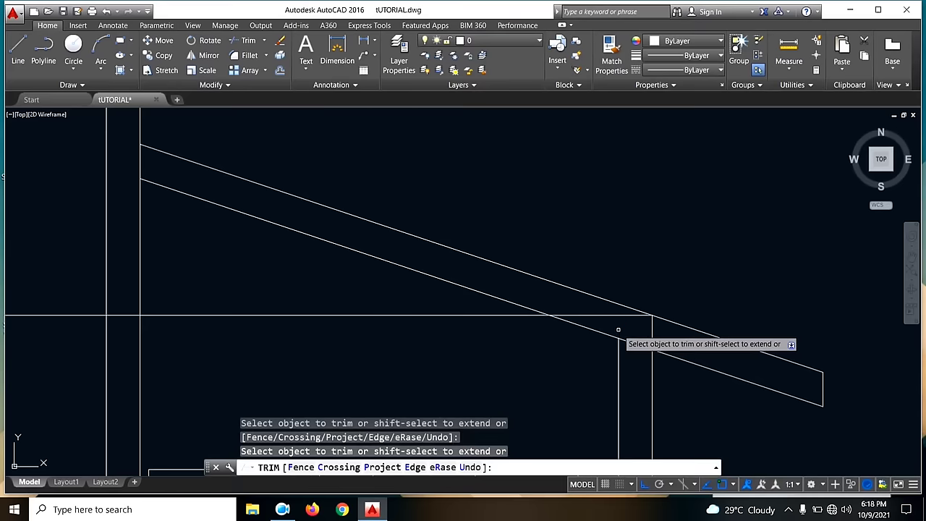
left_click(620, 315)
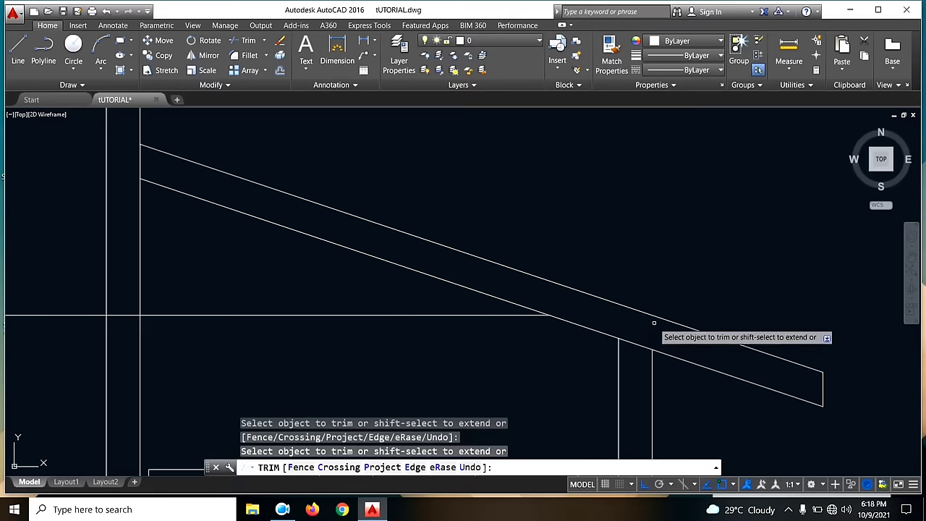
key("Escape")
- Erase the leftover short horizontal line inside the left roof band above the middle column
scroll(654, 325, "down", 6)
scroll(521, 243, "up", 6)
left_click(510, 239)
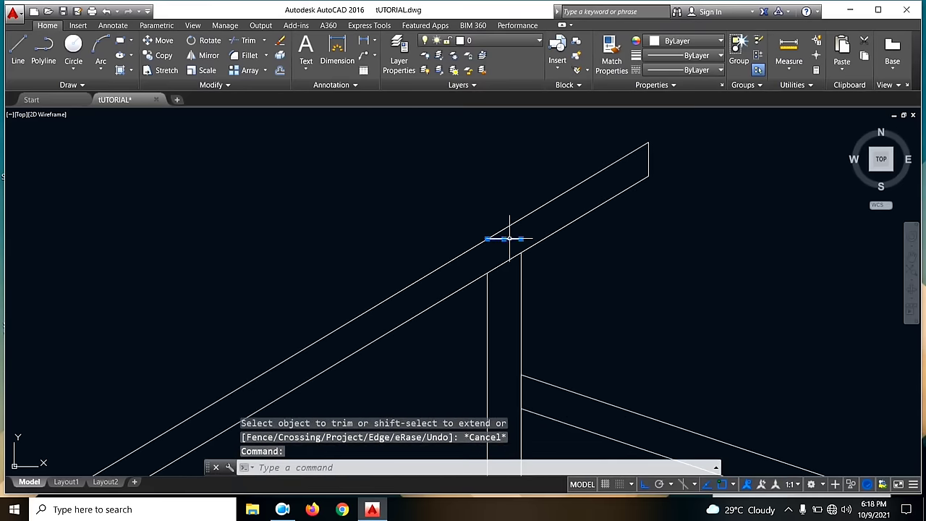
key("Delete")
scroll(637, 252, "down", 5)
scroll(602, 221, "up", 2)
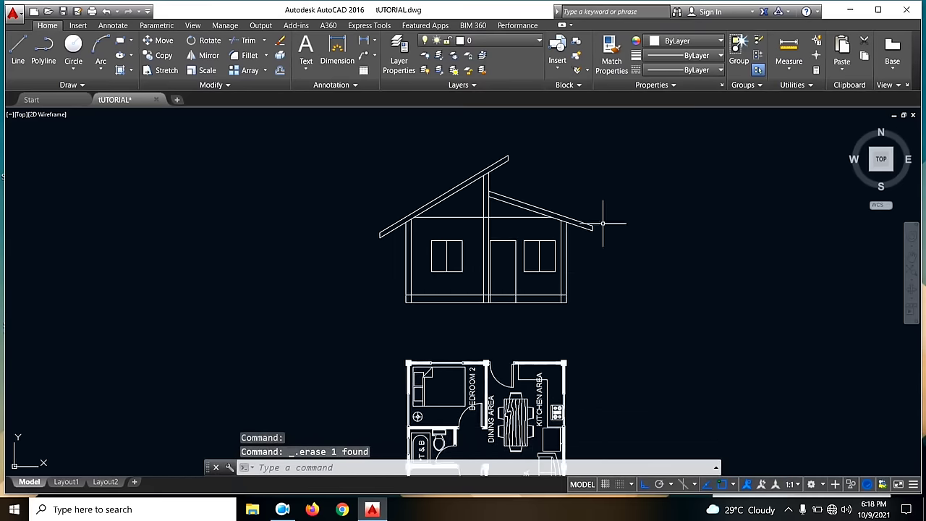
scroll(575, 259, "down", 2)
scroll(558, 269, "up", 2)
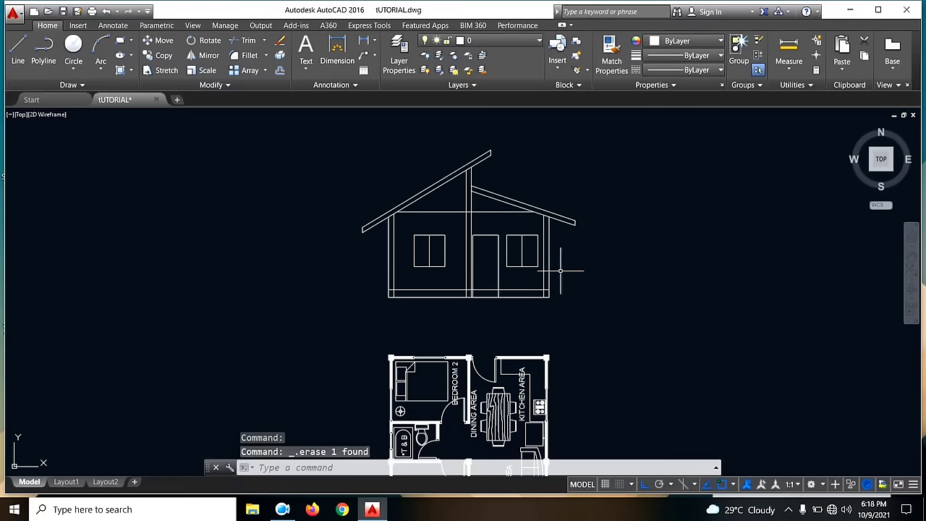
key("Return")
scroll(405, 301, "up", 5)
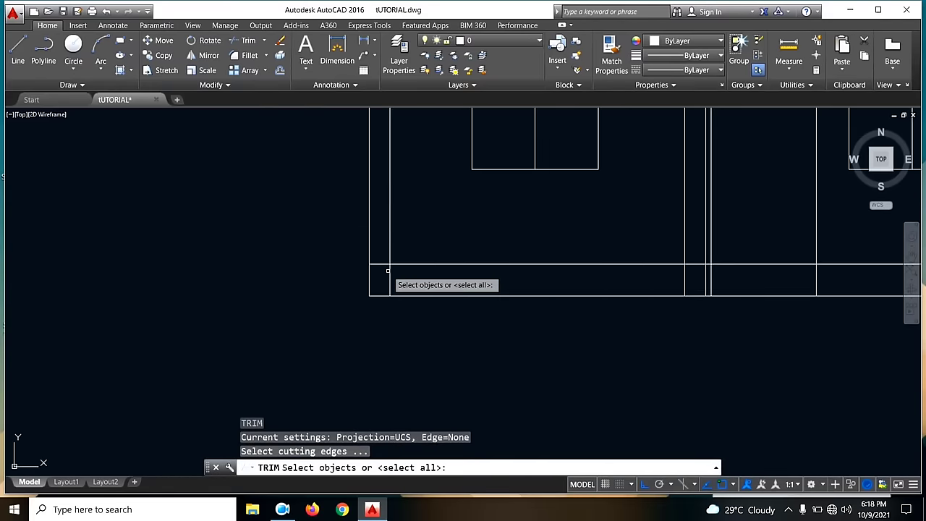
left_click(381, 264)
key("Escape")
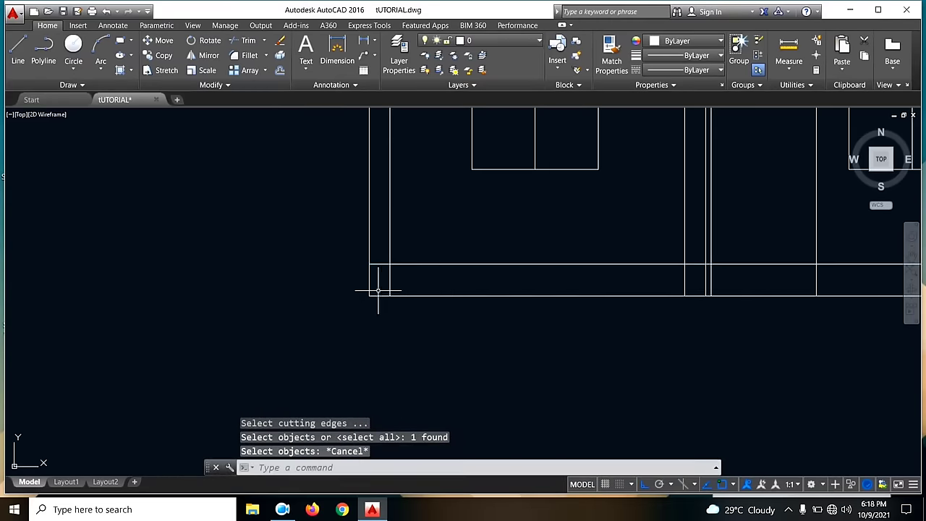
- Trim the horizontal base line out of the left, middle and right columns
key("Return")
key("Return")
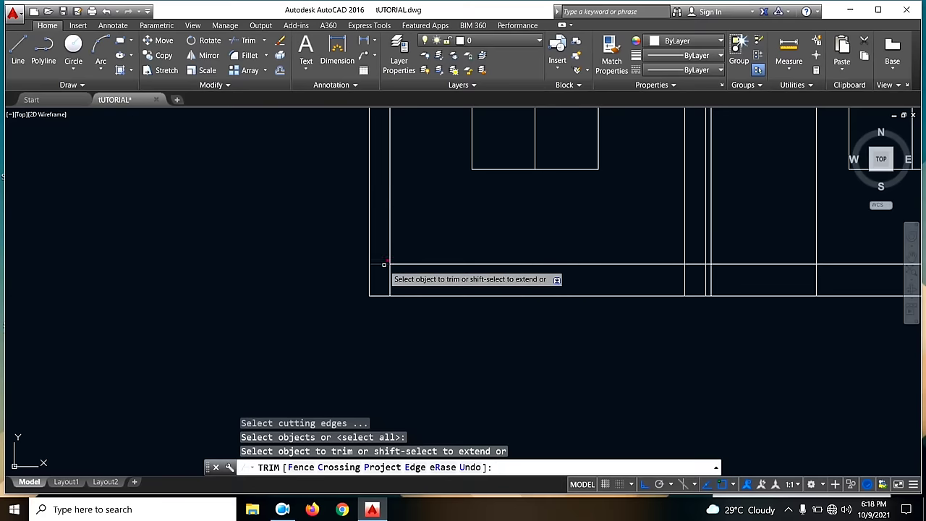
scroll(394, 268, "down", 2)
scroll(549, 268, "up", 2)
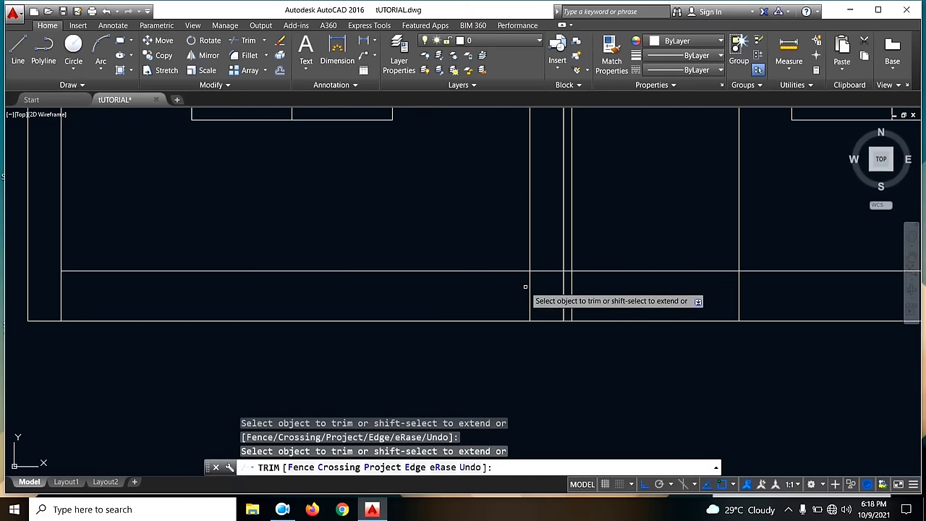
scroll(557, 281, "down", 2)
scroll(498, 283, "up", 3)
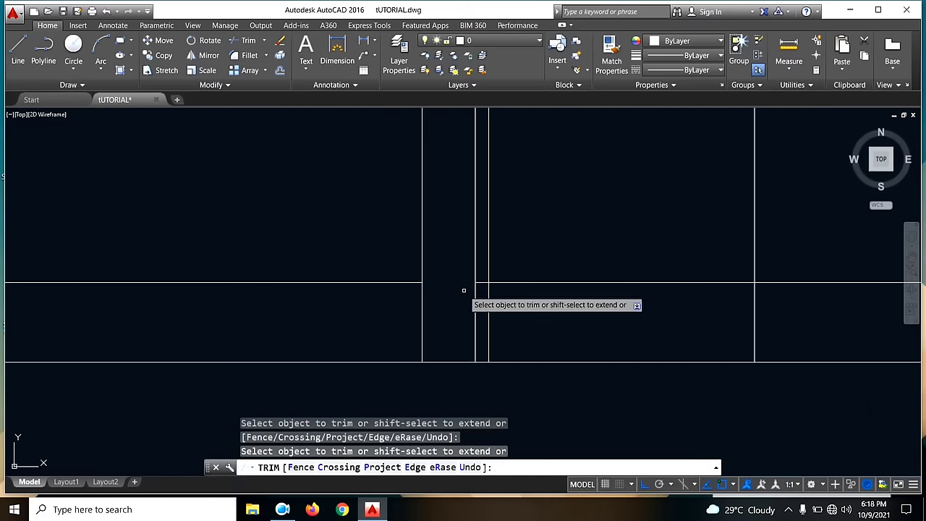
scroll(467, 289, "down", 3)
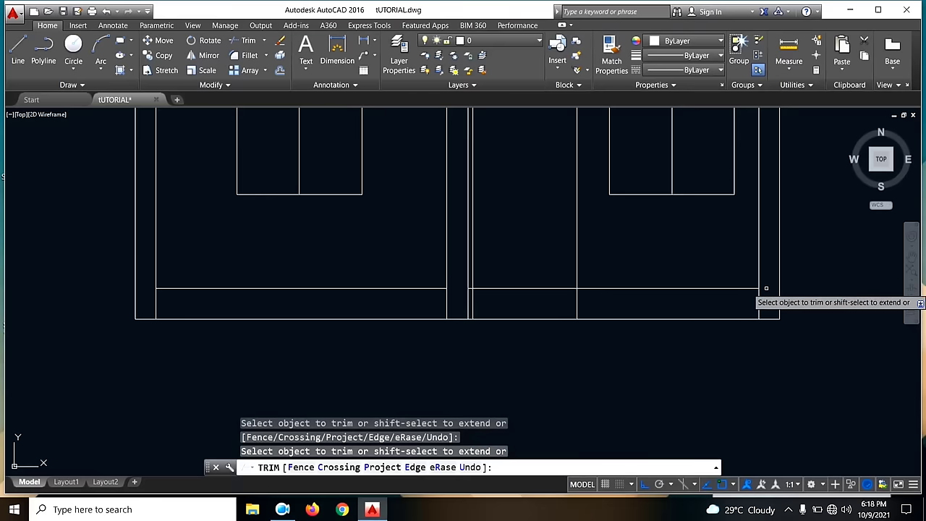
- Trim both vertical door edges below the horizontal base line
scroll(507, 277, "down", 4)
scroll(560, 259, "up", 2)
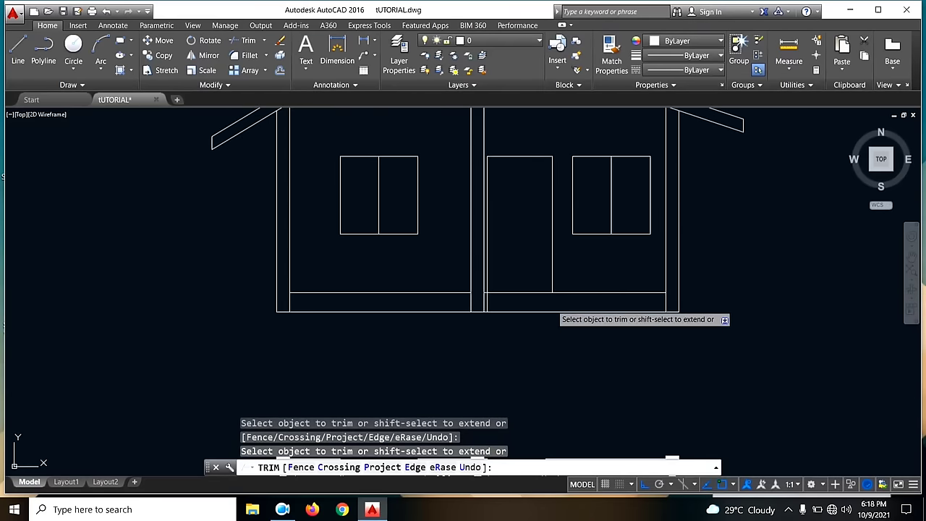
middle_click_drag(585, 241, 491, 310)
key("Escape")
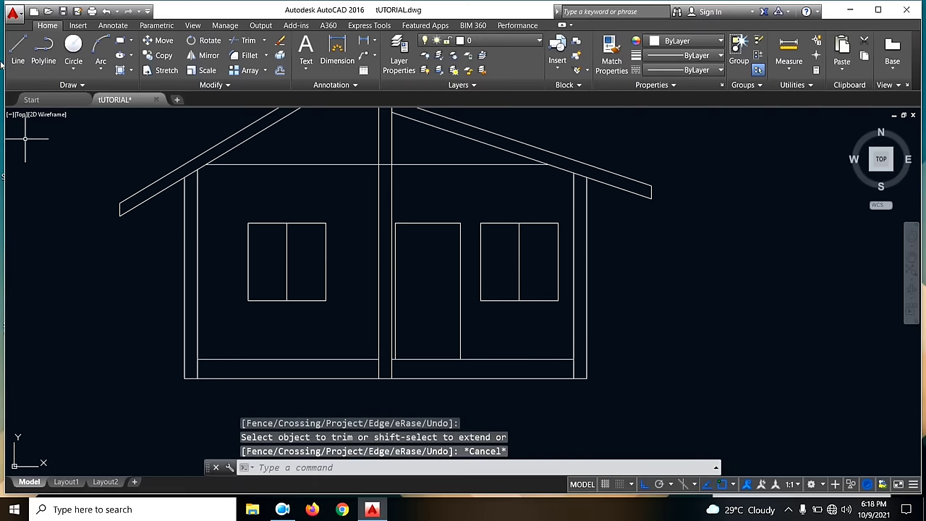
- Draw a small circle as the doorknob near the door's right edge, about mid-height
left_click(73, 50)
scroll(434, 273, "up", 2)
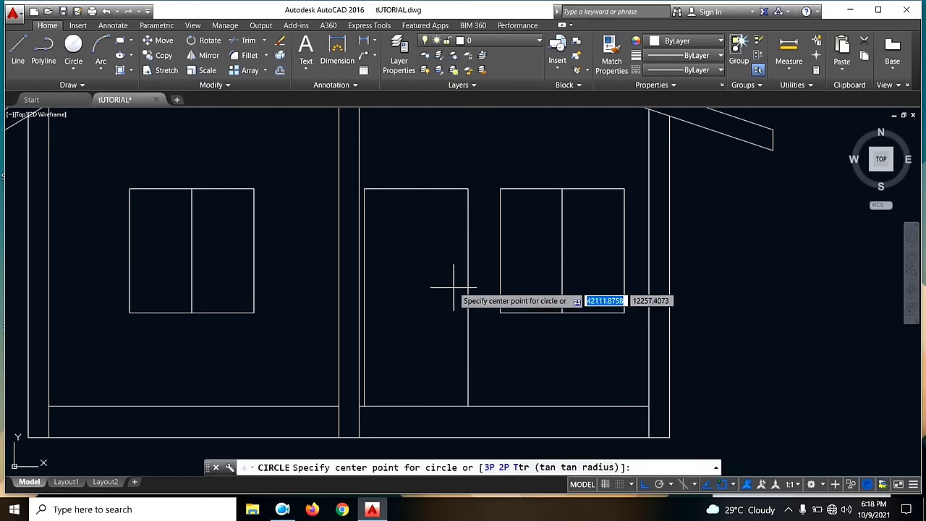
left_click(452, 290)
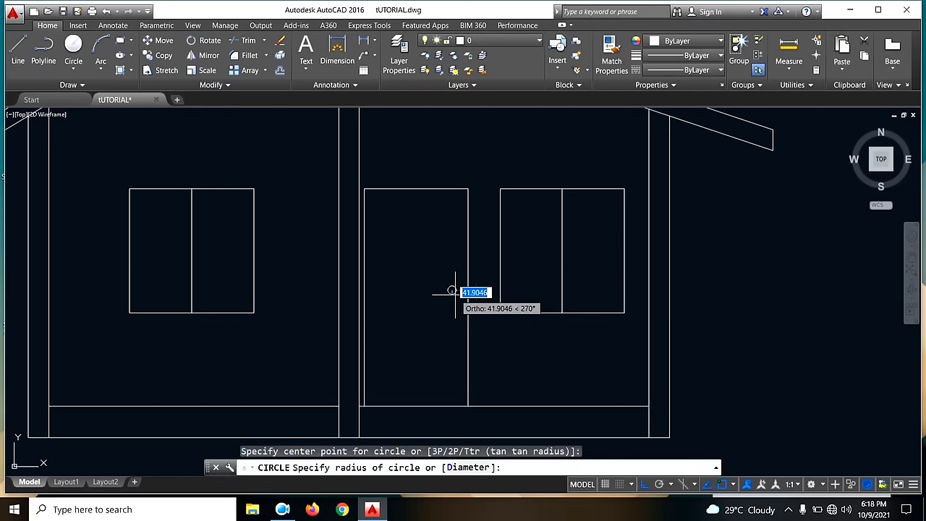
left_click(456, 292)
- Draw door swing lines from the door's top-left corner to the doorknob and on to its bottom-left corner
left_click(17, 49)
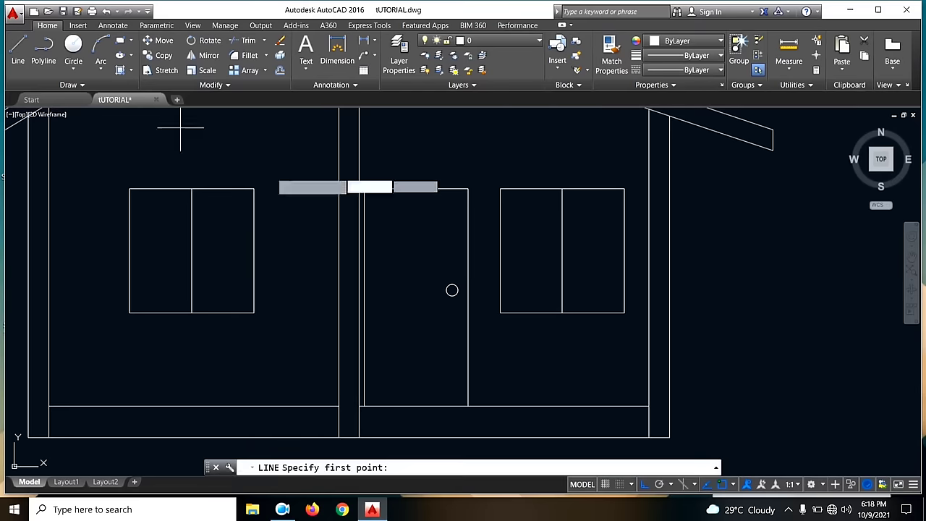
left_click(365, 190)
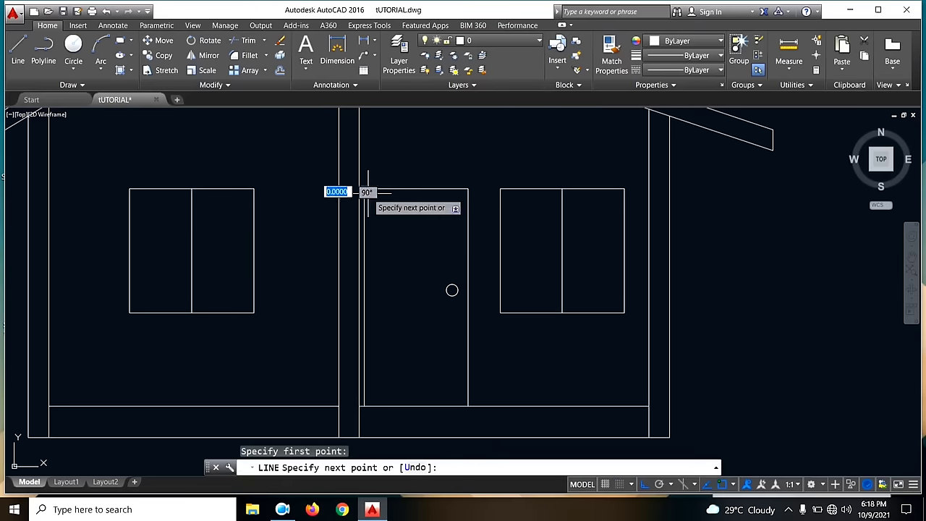
left_click(449, 291)
left_click(364, 407)
scroll(427, 224, "down", 3)
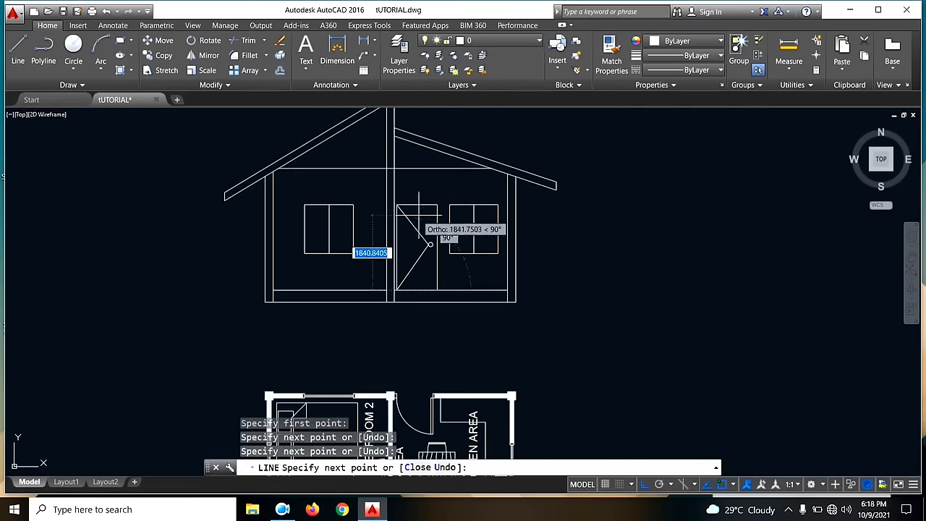
key("Escape")
scroll(673, 283, "up", 1)
scroll(546, 221, "down", 2)
middle_click_drag(592, 230, 568, 238)
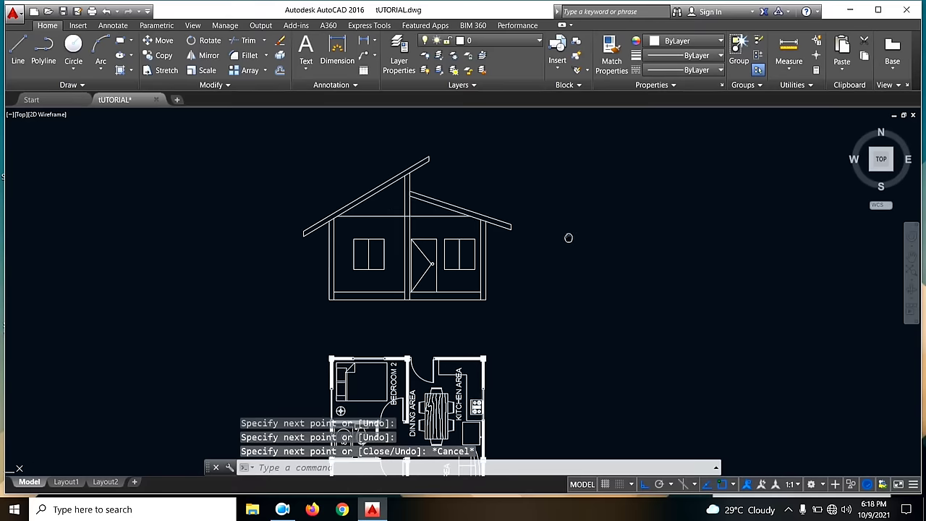
scroll(425, 206, "up", 2)
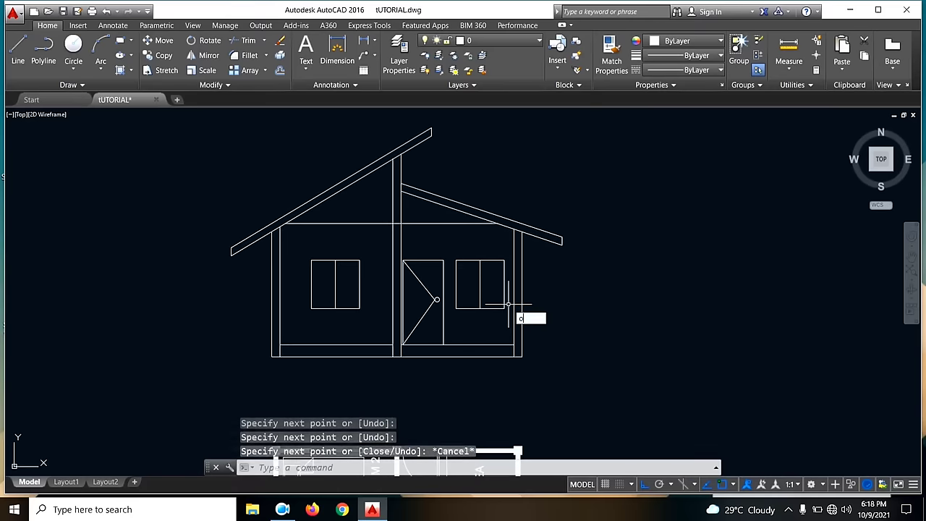
- Offset the horizontal beam line under the roof 300 units downward
type("o")
key("Return")
type("300")
key("Return")
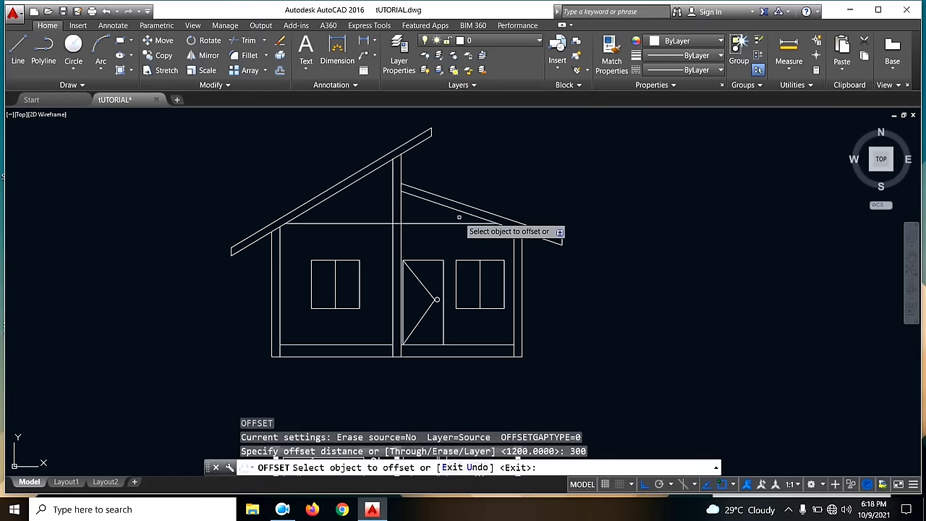
left_click(439, 226)
left_click(452, 243)
key("Escape")
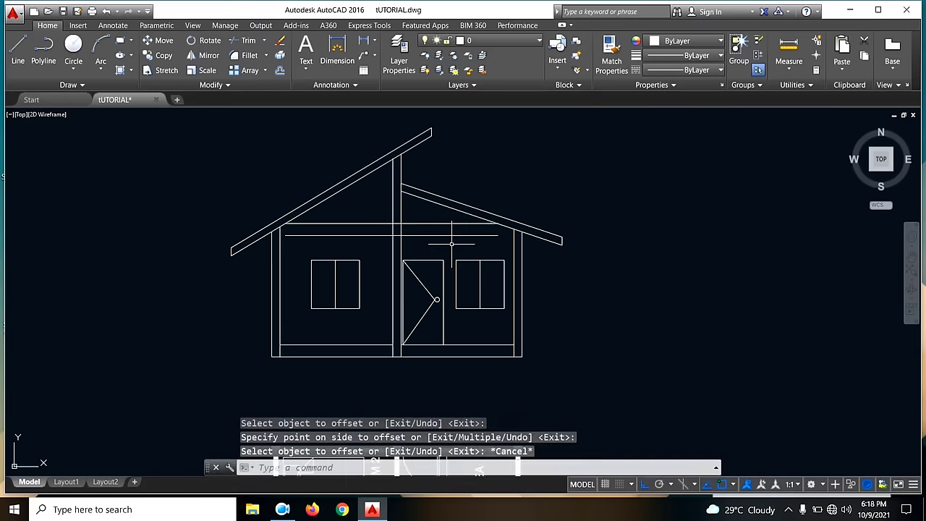
- Extend both ends of the lower beam line to the inner edges of the left and right columns
type("ex")
key("Return")
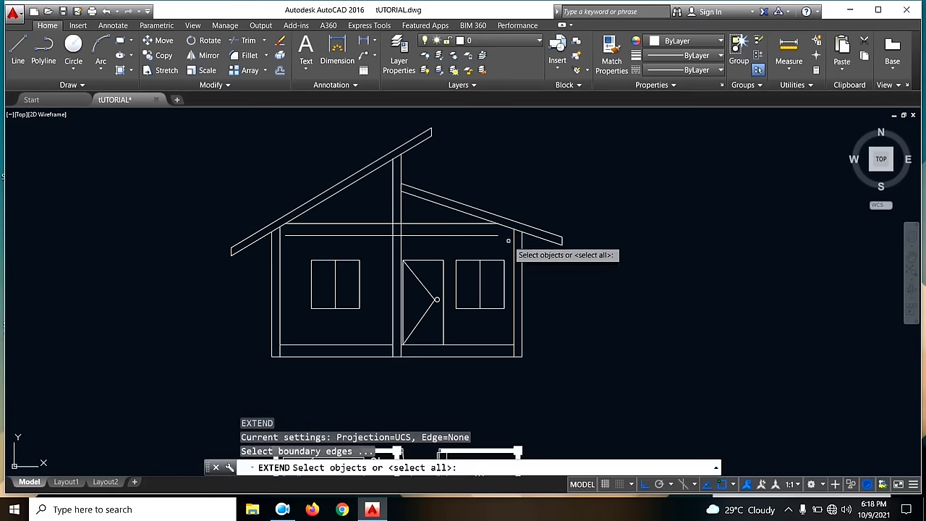
left_click(514, 243)
left_click(280, 239)
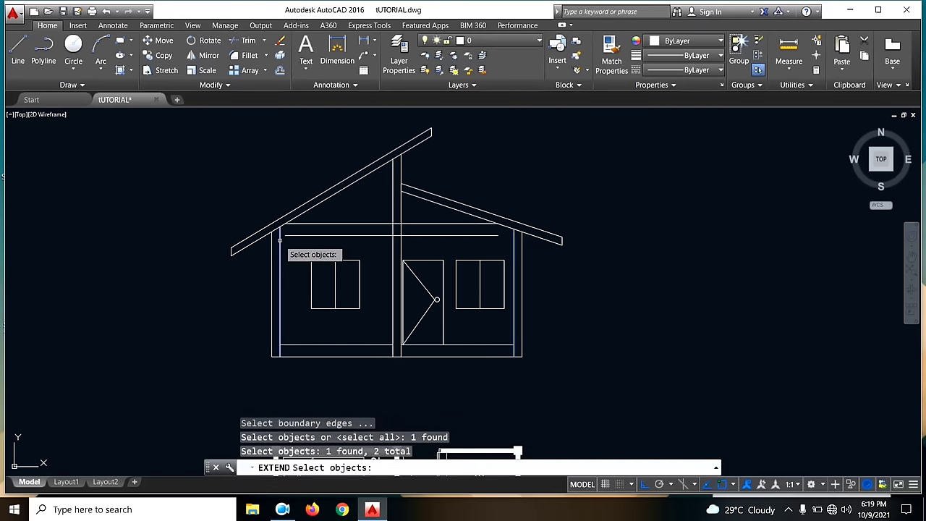
key("Return")
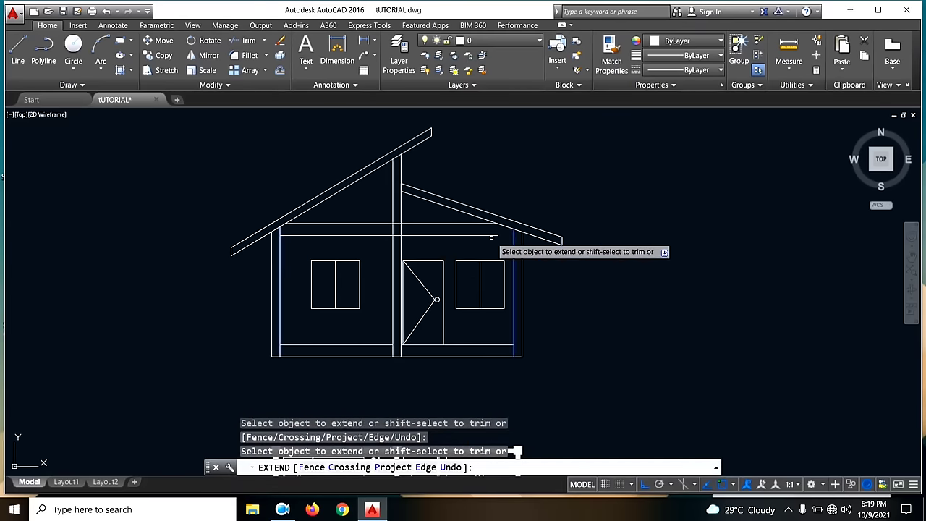
key("Escape")
- Examine the front elevation together with the rotated and original floor plans
scroll(427, 235, "down", 1)
middle_click_drag(500, 223, 605, 200)
scroll(606, 200, "down", 2)
scroll(566, 204, "up", 1)
scroll(483, 208, "up", 4)
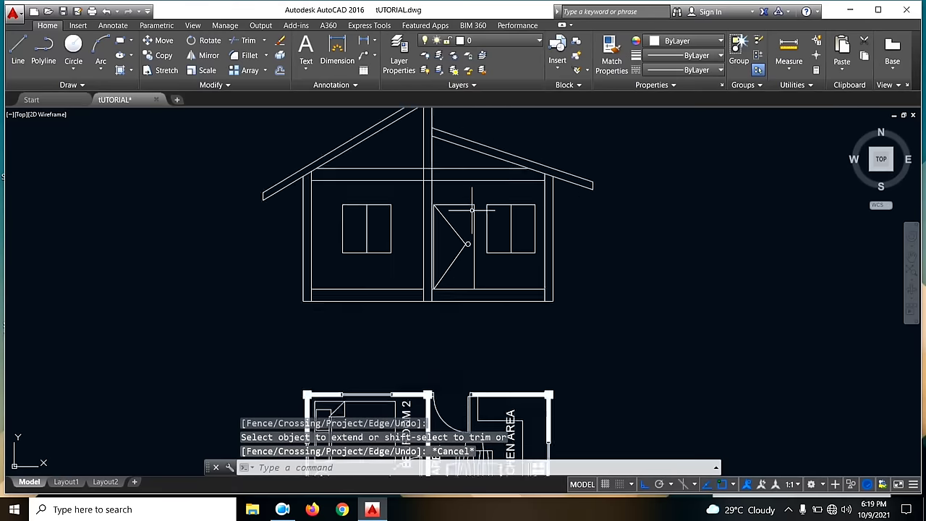
mouse_move(383, 216)
middle_mouse_down()
mouse_move(416, 225)
mouse_move(396, 247)
middle_mouse_up()
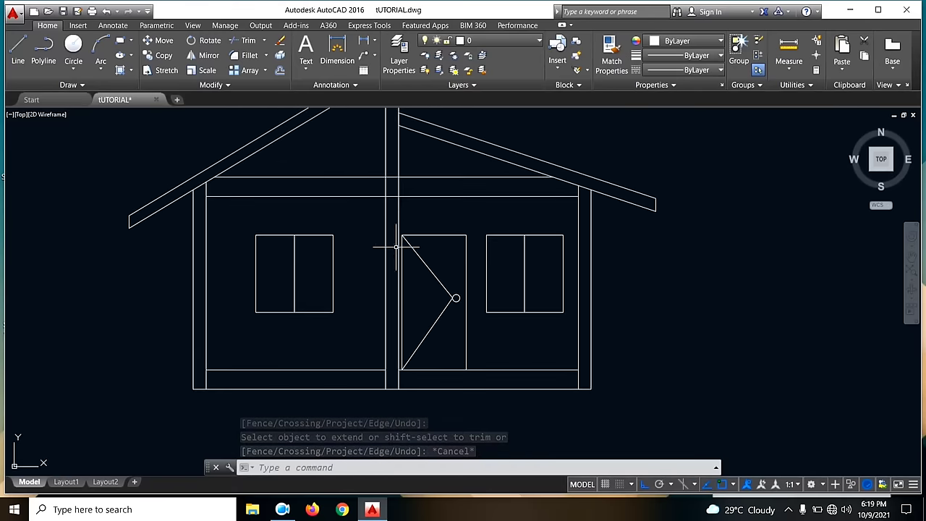
scroll(680, 239, "down", 2)
scroll(418, 186, "down", 2)
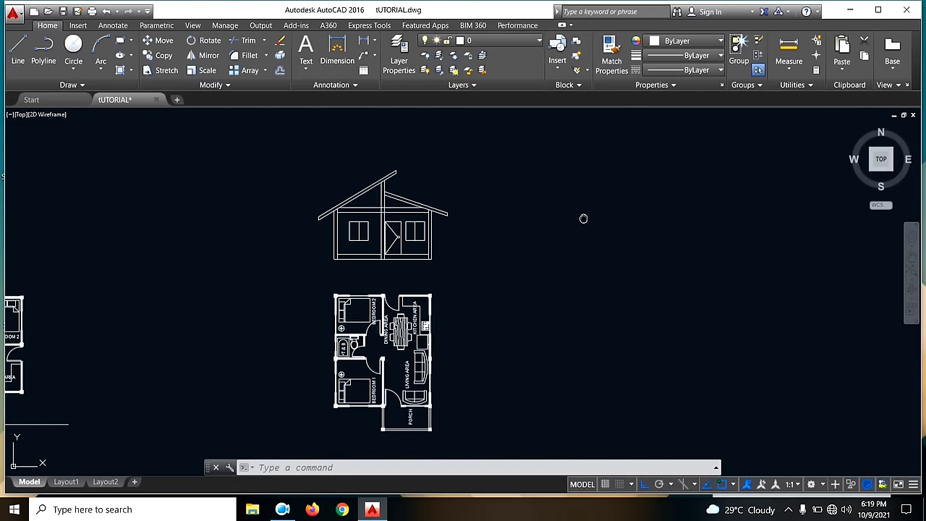
mouse_move(433, 210)
middle_mouse_down()
mouse_move(493, 248)
mouse_move(449, 220)
middle_mouse_up()
scroll(362, 165, "down", 2)
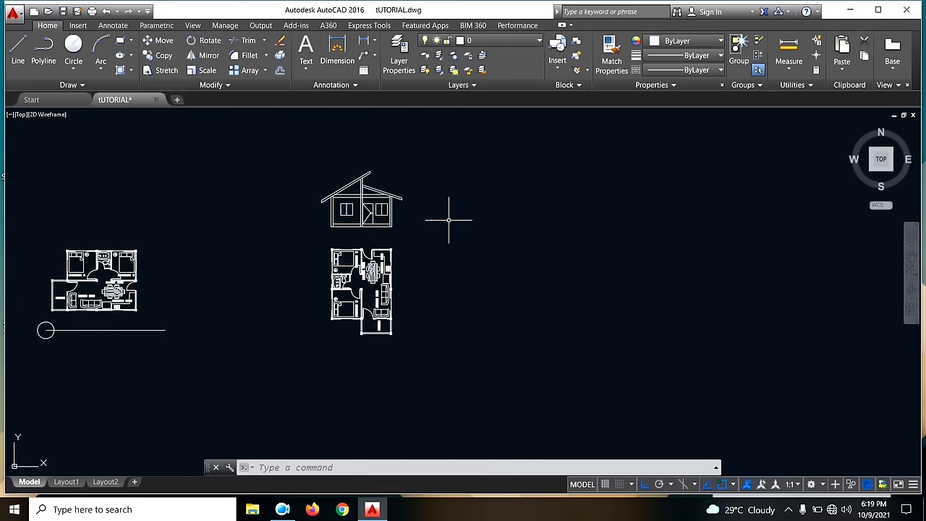
scroll(363, 172, "up", 1)
scroll(388, 171, "down", 1)
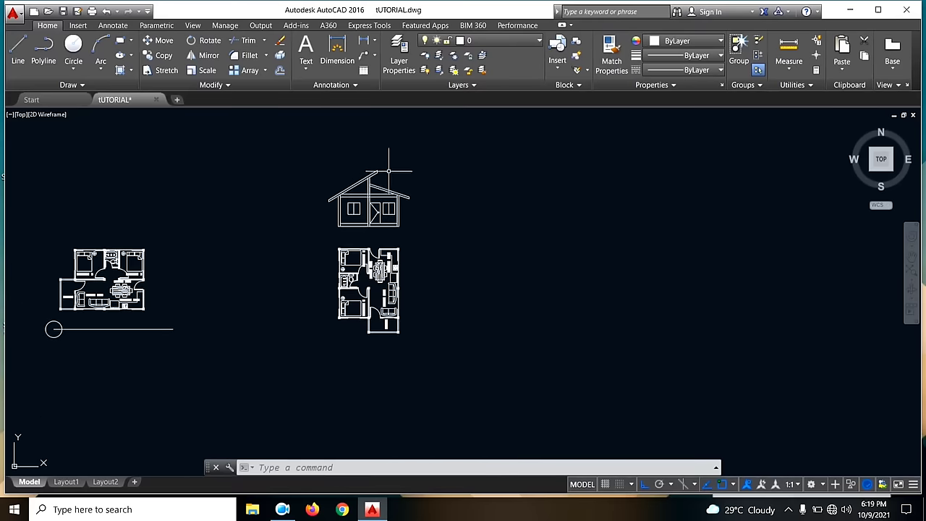
mouse_move(470, 287)
middle_mouse_down()
mouse_move(531, 275)
mouse_move(443, 284)
middle_mouse_up()
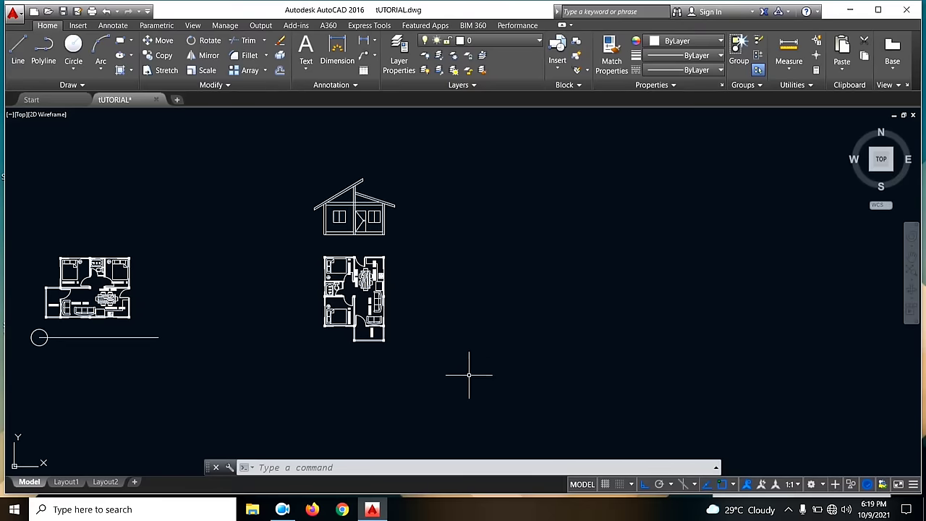
- Copy the original unrotated floor plan horizontally to the right of the rotated plan
left_click(446, 290)
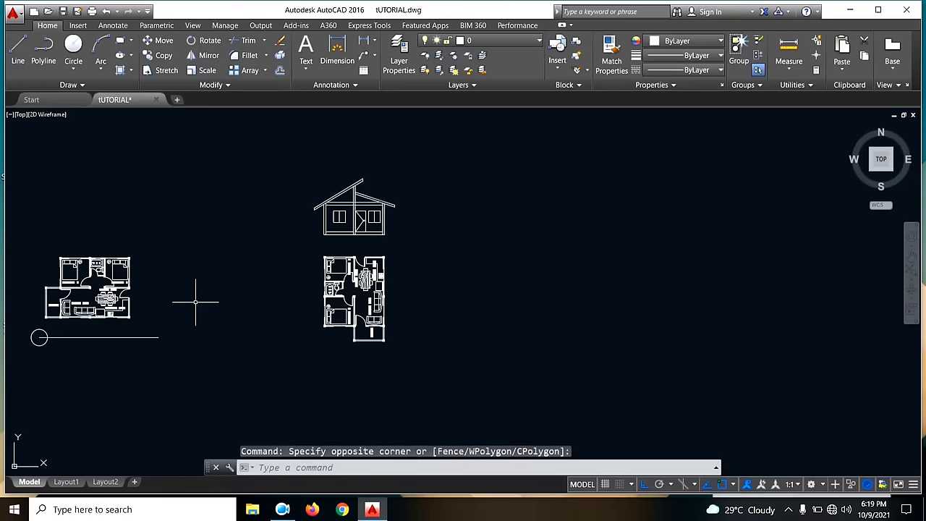
left_click(41, 225)
type("co")
key("Return")
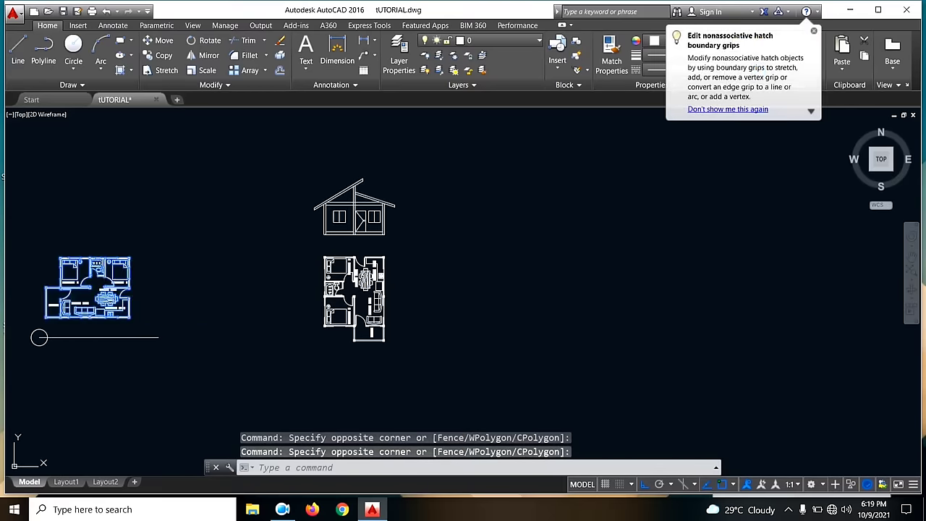
left_click(174, 301)
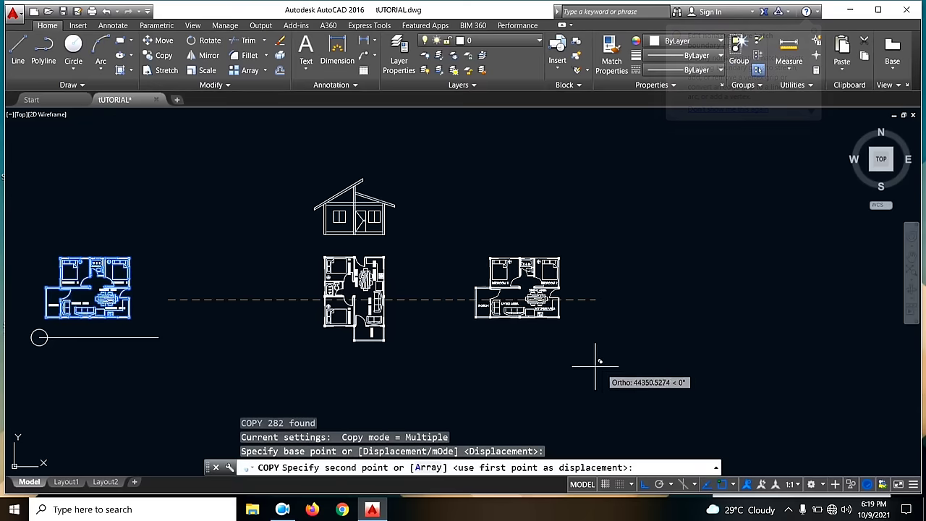
left_click(548, 369)
key("Escape")
- Draw a horizontal ground line from the front elevation's base rightward, well past the copied floor plan
scroll(449, 308, "up", 2)
scroll(446, 324, "up", 4)
scroll(493, 372, "down", 4)
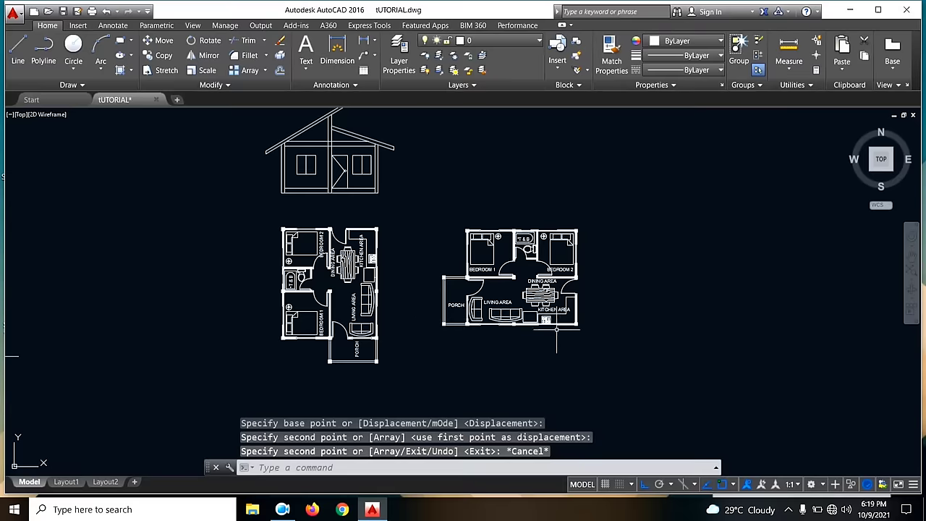
scroll(557, 330, "up", 3)
scroll(474, 217, "down", 2)
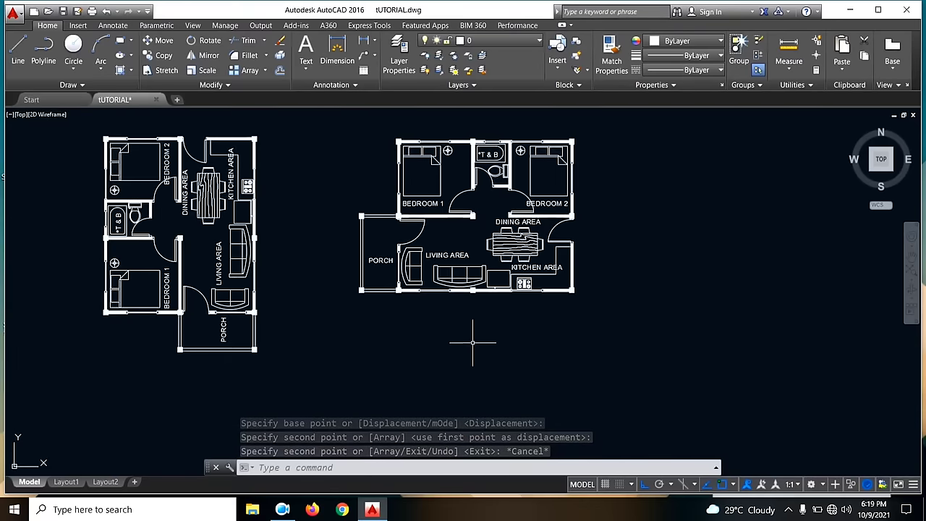
scroll(478, 333, "down", 4)
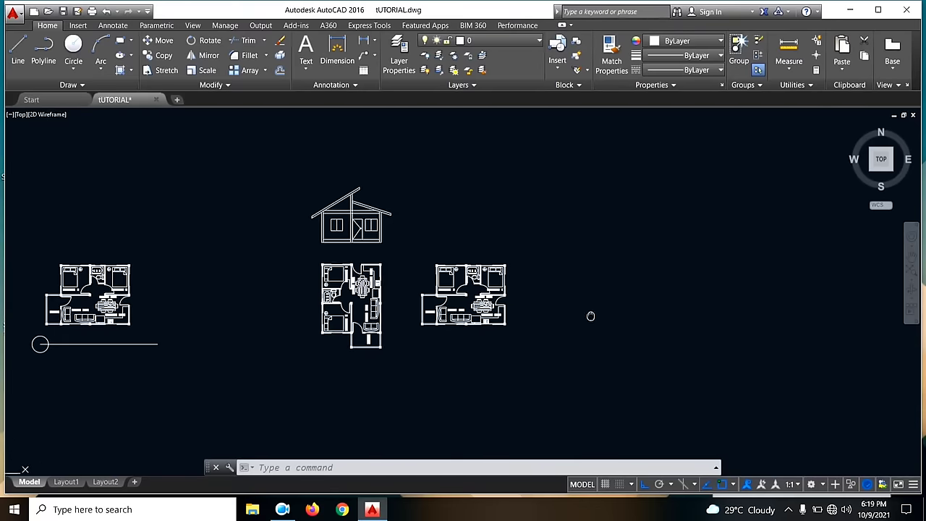
left_click(18, 61)
scroll(391, 224, "up", 3)
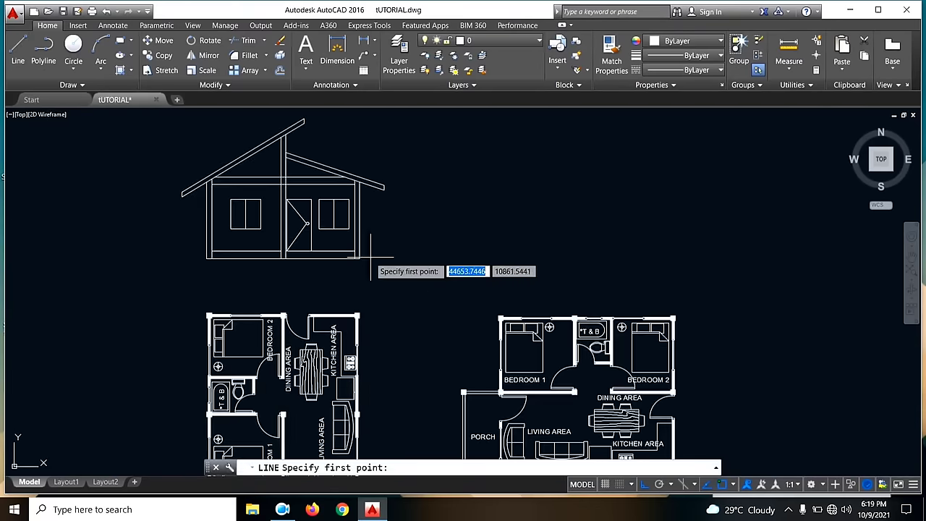
left_click(364, 257)
scroll(375, 248, "down", 3)
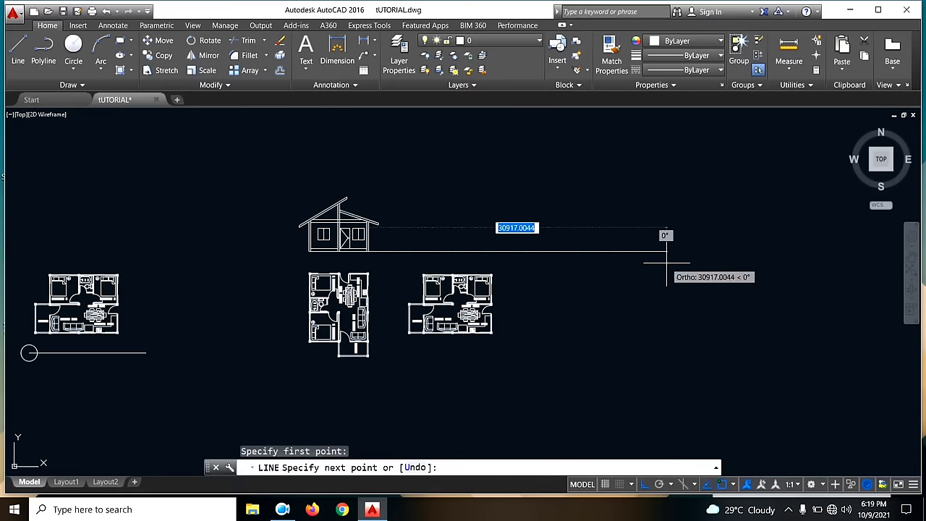
left_click(657, 257)
key("Escape")
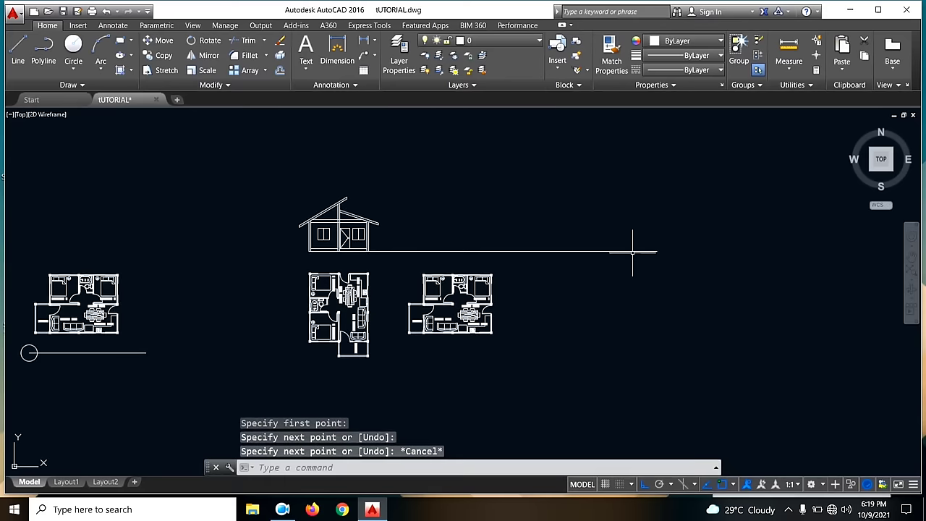
- Draw a vertical projection line from the copied plan's lower-left porch column up past the ground line
left_click(13, 47)
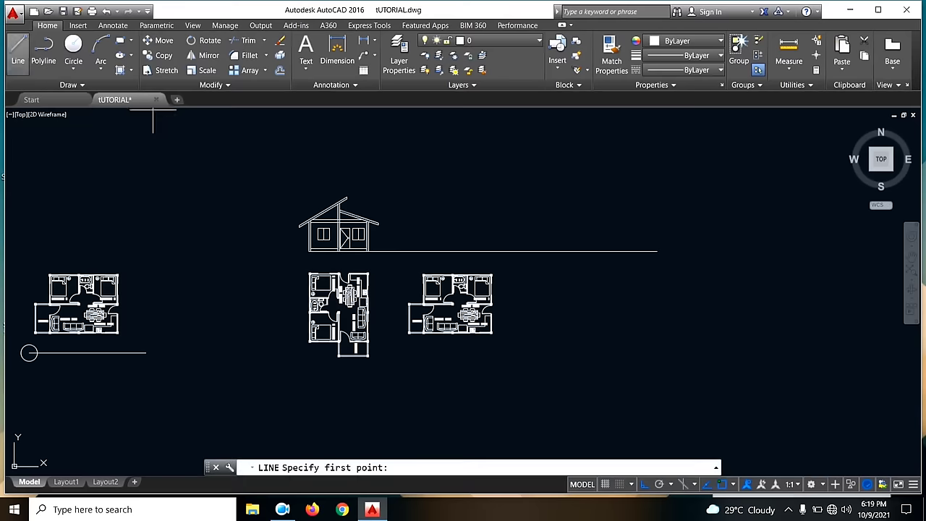
scroll(394, 348, "up", 8)
left_click(452, 277)
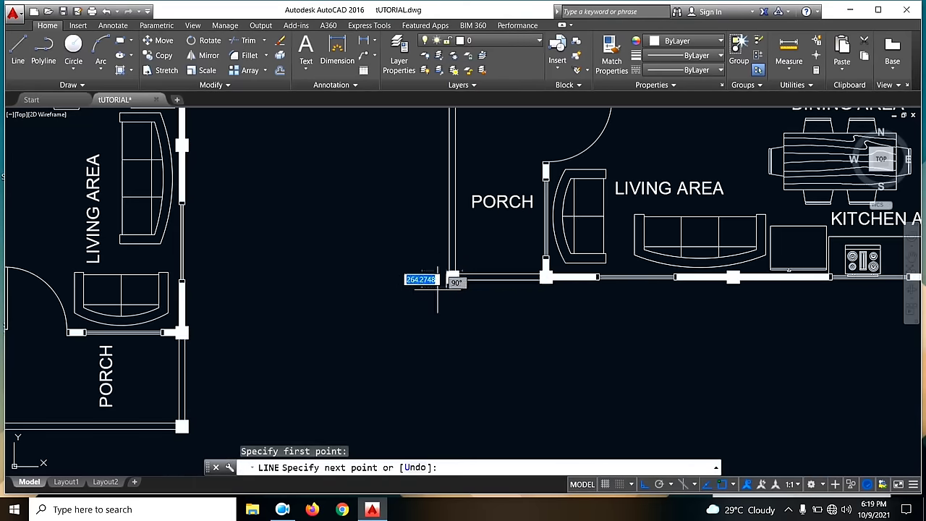
scroll(437, 289, "down", 8)
key("Escape")
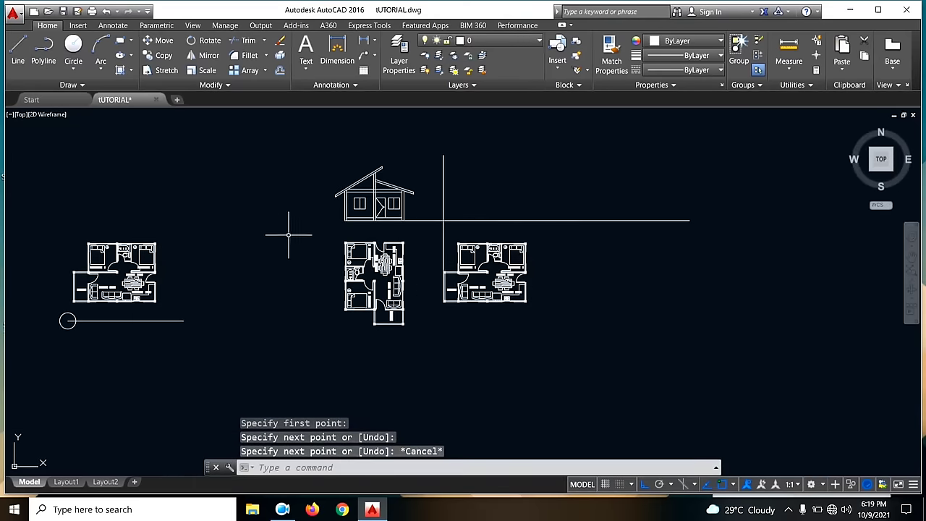
- Copy both edges of the front elevation's left column to where the porch projection line meets the ground line
scroll(308, 226, "up", 6)
left_click(398, 157)
scroll(355, 186, "down", 4)
type("co")
key("Return")
scroll(405, 192, "up", 6)
left_click(405, 192)
scroll(406, 192, "down", 7)
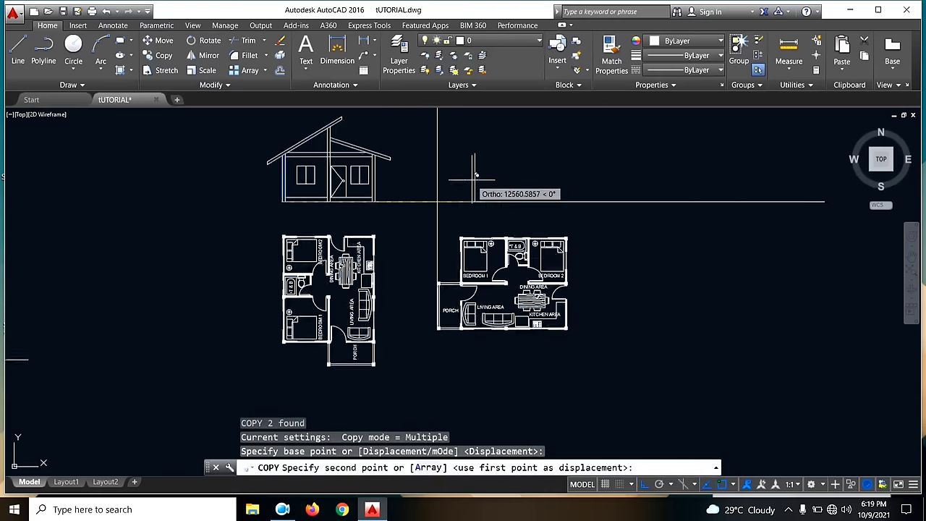
scroll(475, 175, "up", 2)
left_click(418, 210)
scroll(418, 210, "down", 4)
key("Escape")
- Delete the vertical porch projection line
left_click(434, 170)
left_click(391, 146)
key("Delete")
- Copy the new column to the other three column positions, using the columns along the copied plan's lower wall as reference points
mouse_move(426, 170)
middle_mouse_down()
mouse_move(405, 69)
mouse_move(438, 210)
middle_mouse_up()
left_click(386, 177)
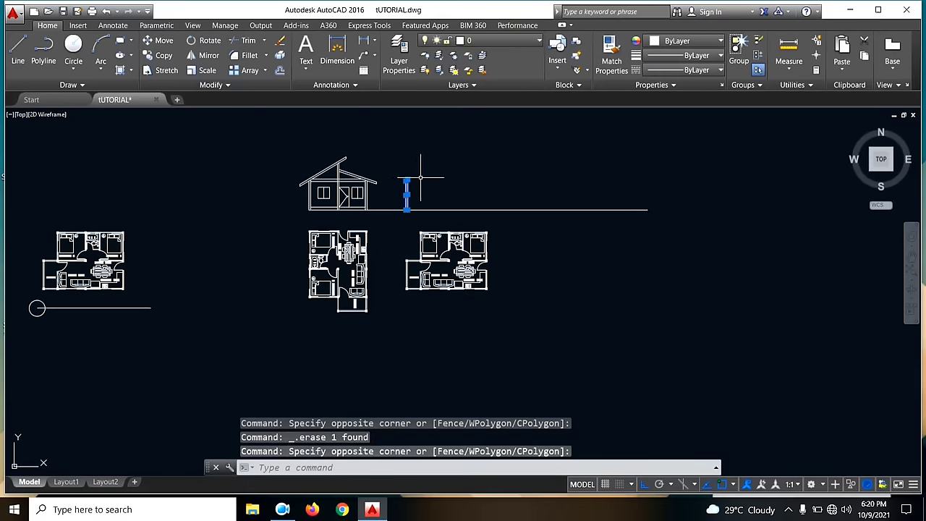
type("co")
key("Return")
scroll(368, 286, "up", 5)
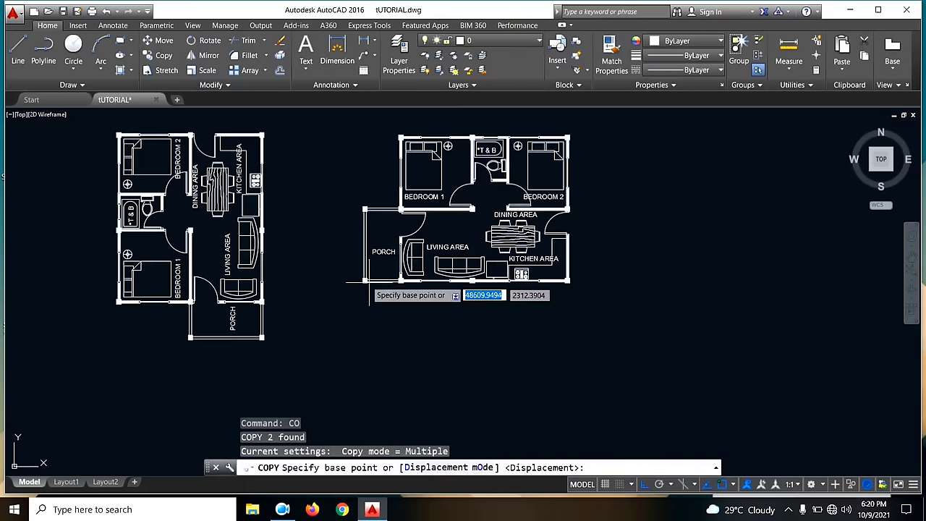
scroll(367, 284, "up", 2)
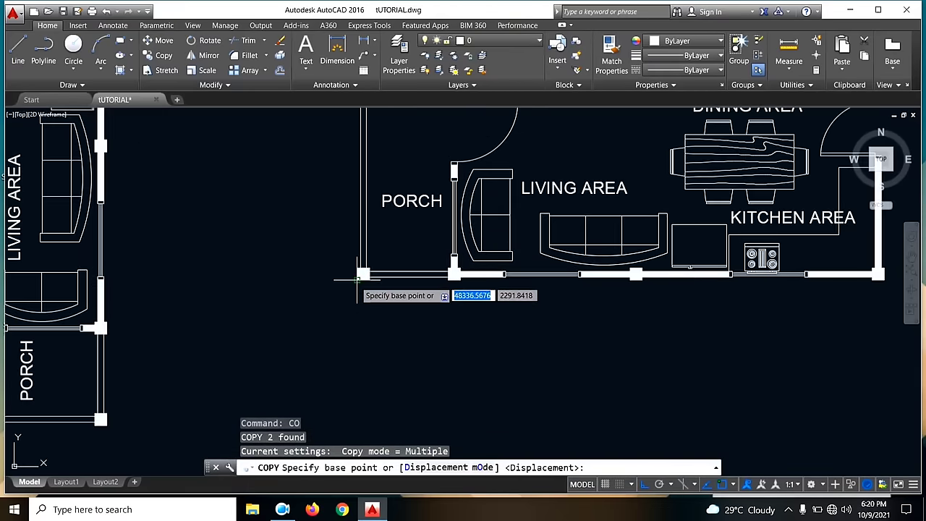
left_click(363, 275)
left_click(454, 275)
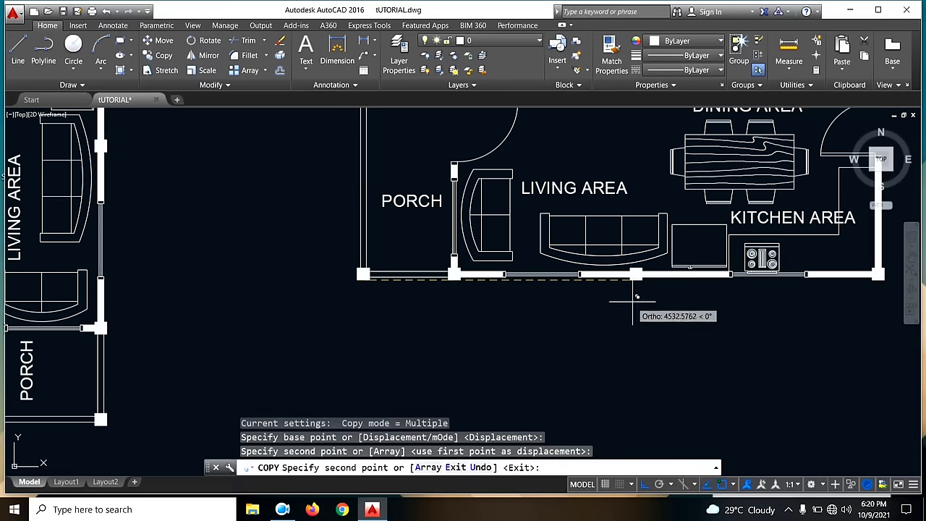
left_click(635, 275)
scroll(572, 289, "down", 2)
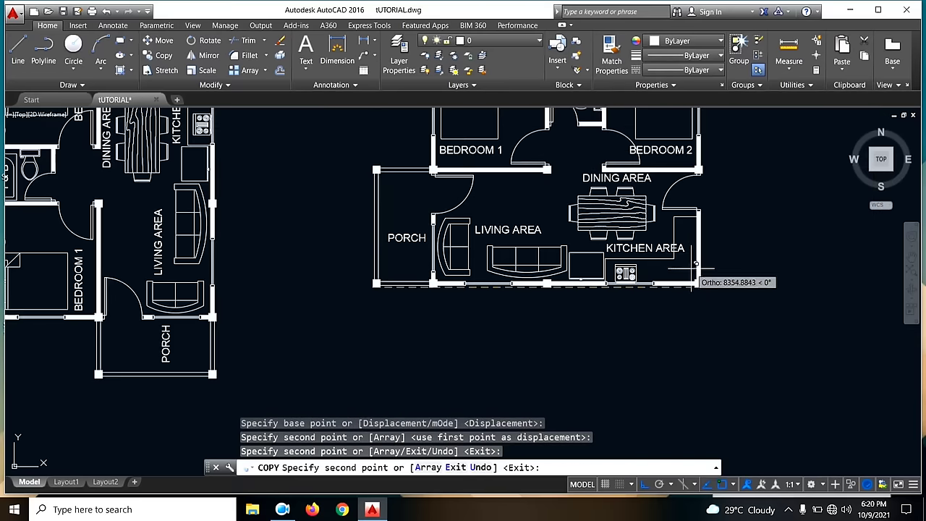
scroll(673, 275, "up", 6)
left_click(696, 320)
scroll(622, 326, "down", 5)
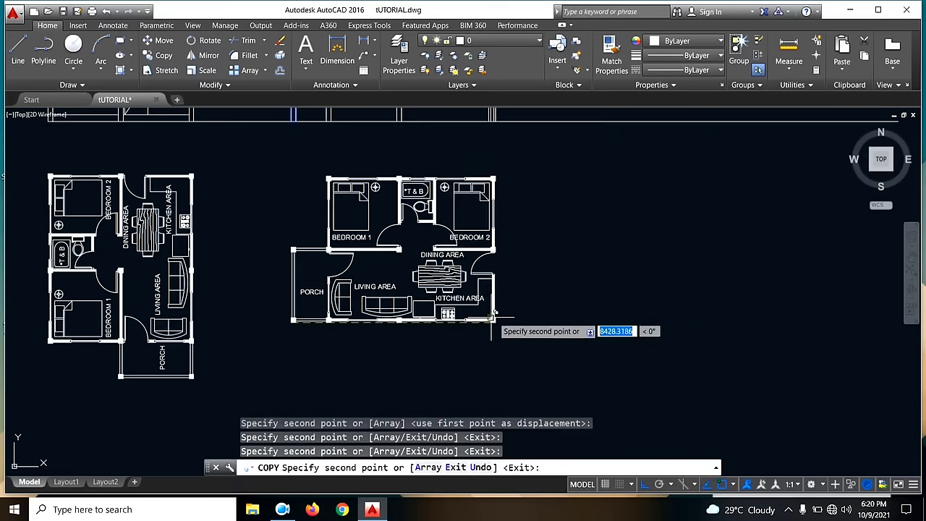
key("Escape")
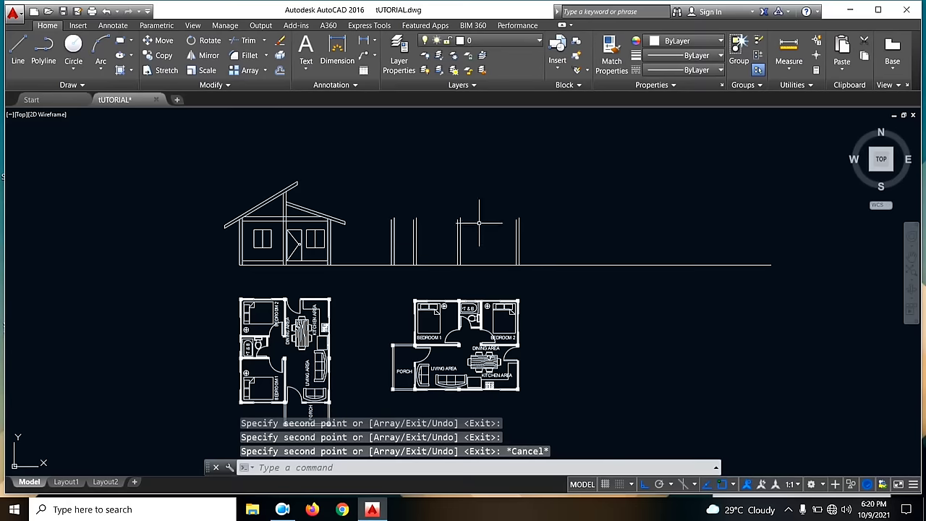
- Draw a horizontal line from the front elevation's upper beam line rightward, past all the copied columns
left_click(17, 50)
scroll(290, 214, "up", 2)
left_click(278, 220)
scroll(277, 221, "down", 2)
left_click(766, 220)
key("Escape")
- Draw a second horizontal line from the front elevation's lower beam line at the middle column, rightward past the copied columns
left_click(18, 50)
scroll(273, 257, "up", 3)
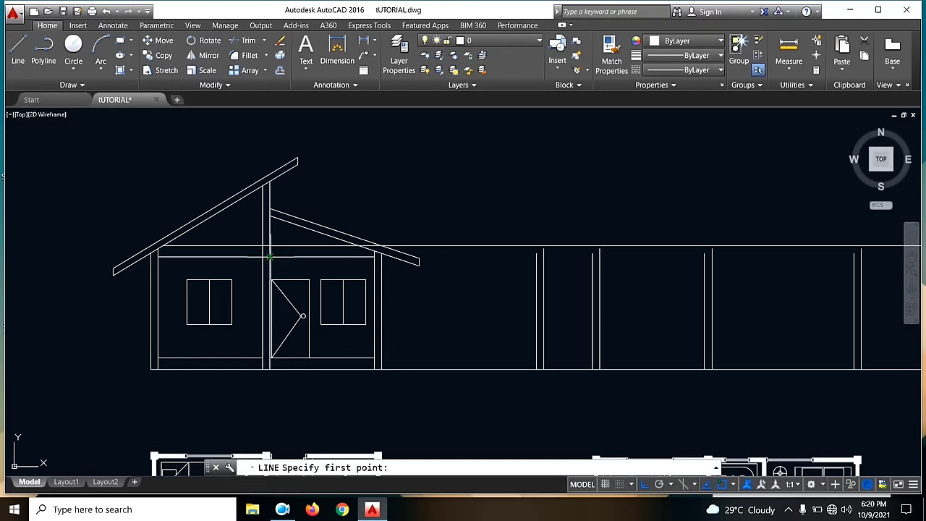
left_click(269, 257)
scroll(269, 257, "down", 3)
left_click(600, 246)
key("Escape")
- Draw a vertical projection line from the left edge of the copied plan's living area window up past the beam lines
middle_click_drag(441, 296, 542, 304)
left_click(24, 62)
scroll(444, 329, "up", 8)
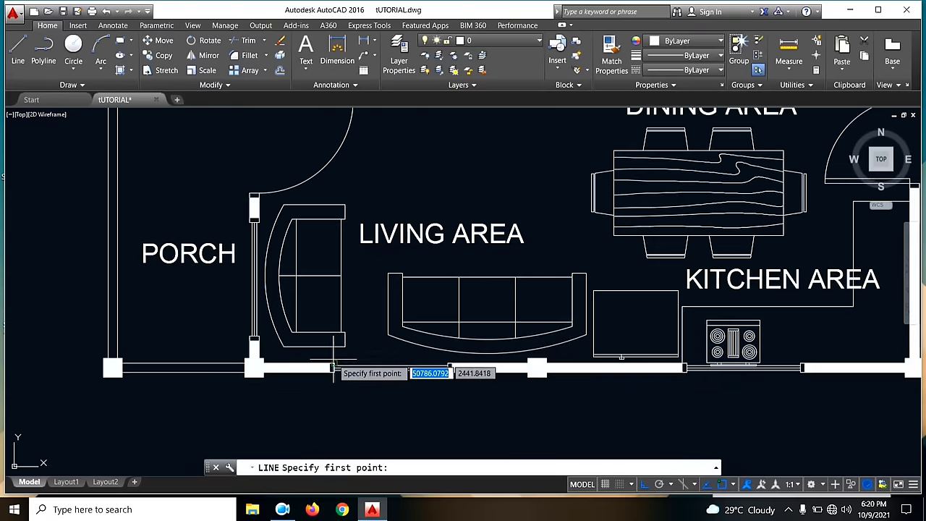
left_click(333, 367)
scroll(333, 367, "down", 8)
left_click(342, 212)
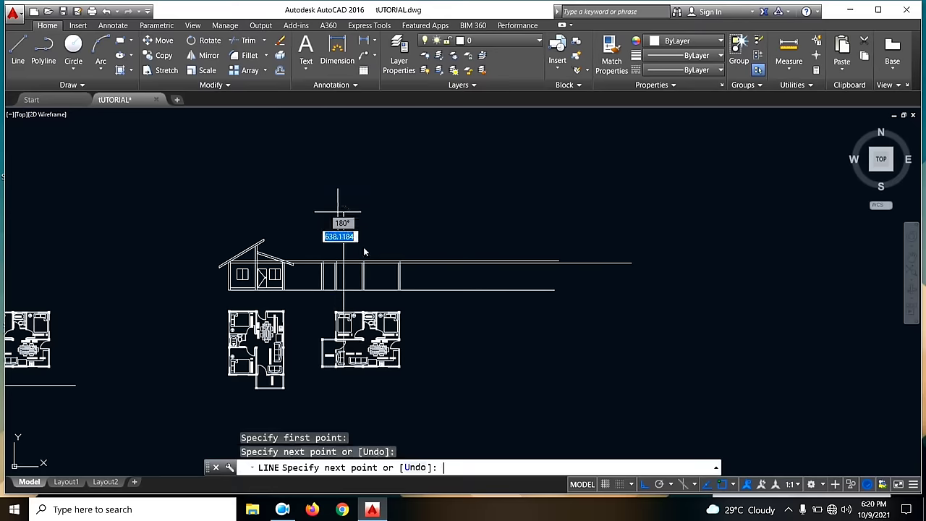
key("Return")
- Draw a vertical projection line from the right edge of the copied plan's living area window up past the beam lines
key("Return")
scroll(344, 369, "up", 8)
left_click(409, 310)
scroll(409, 310, "down", 6)
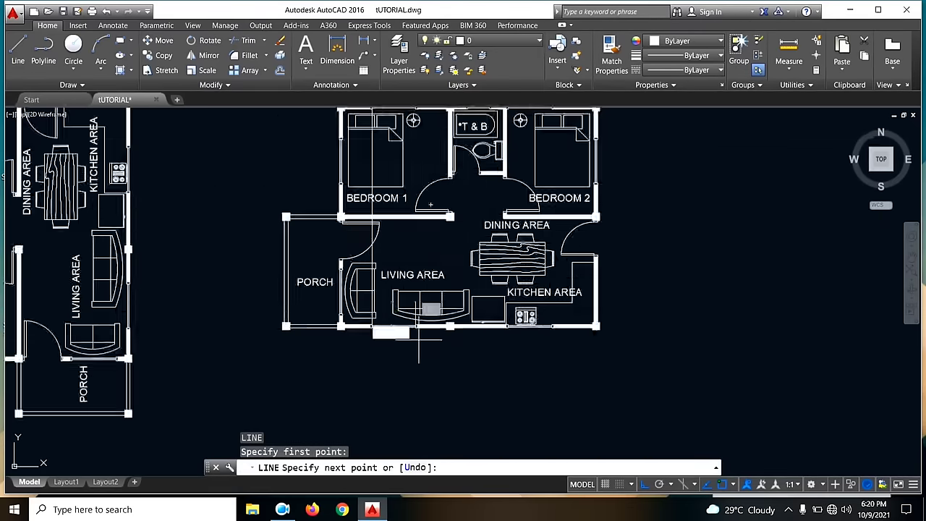
scroll(424, 218, "down", 5)
left_click(438, 162)
key("Return")
- Draw a vertical projection line from the left edge of the copied plan's kitchen window up past the beam lines
key("Return")
scroll(459, 315, "up", 8)
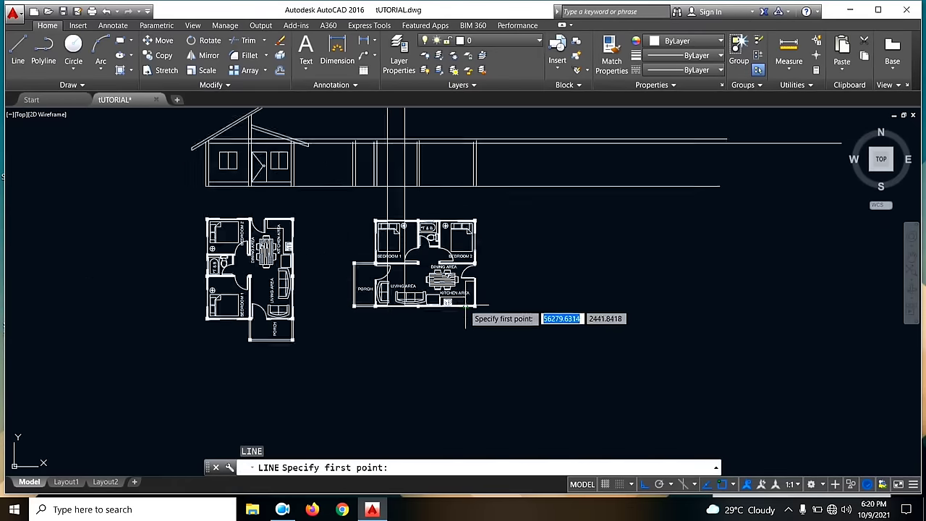
scroll(391, 295, "up", 8)
left_click(454, 369)
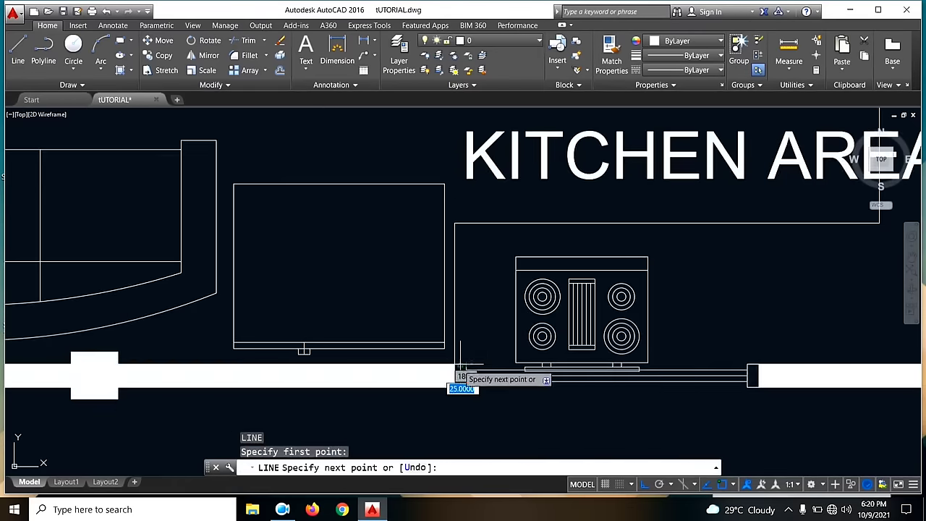
scroll(454, 370, "down", 8)
scroll(456, 365, "down", 5)
left_click(453, 190)
key("Return")
- Draw a vertical projection line from the right edge of the copied plan's kitchen window up past the beam lines
key("Return")
scroll(496, 332, "up", 8)
scroll(498, 318, "up", 4)
left_click(490, 332)
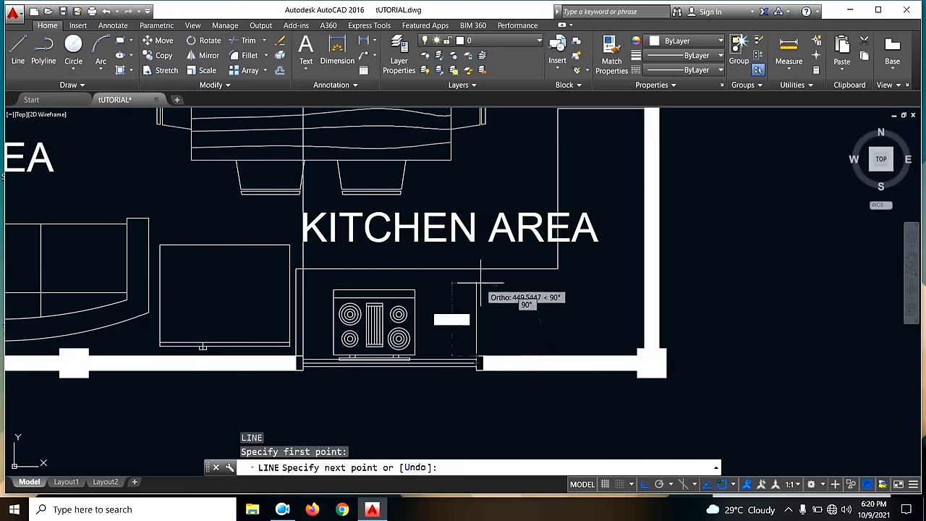
scroll(491, 304, "down", 6)
scroll(463, 311, "down", 6)
key("Escape")
- Trim the four vertical window projection lines above the upper beam line and below the ground line
scroll(456, 209, "up", 4)
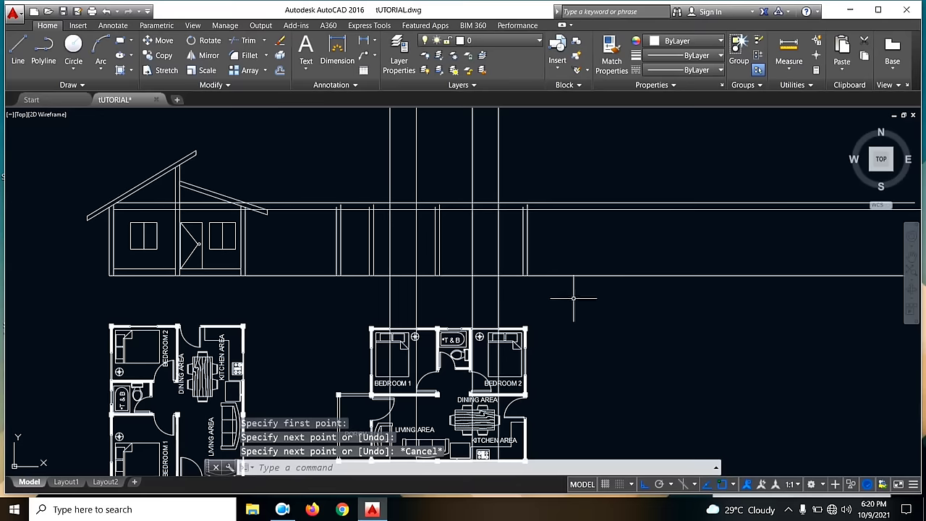
type("tr")
key("Return")
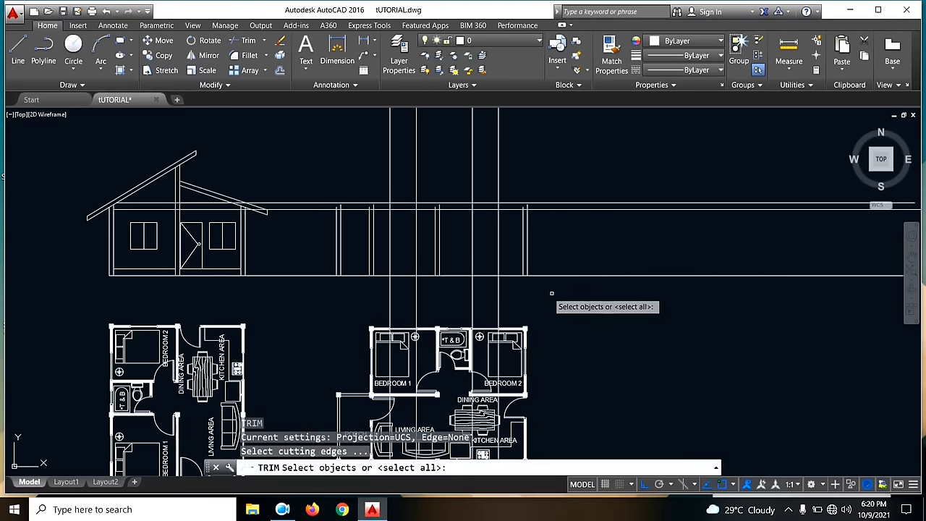
left_click(519, 276)
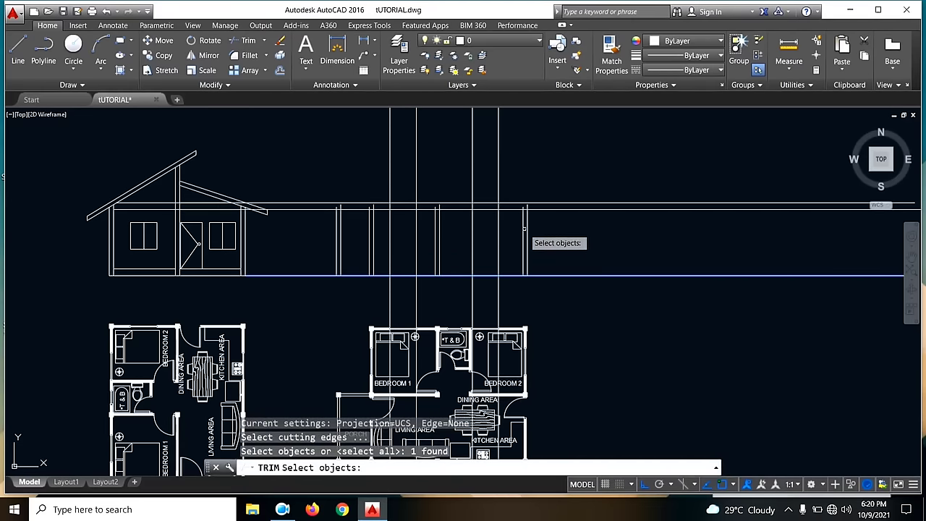
left_click(518, 205)
key("Return")
left_click(555, 157)
left_click(332, 145)
left_click(538, 295)
left_click(386, 306)
key("Escape")
middle_click_drag(474, 290, 475, 304)
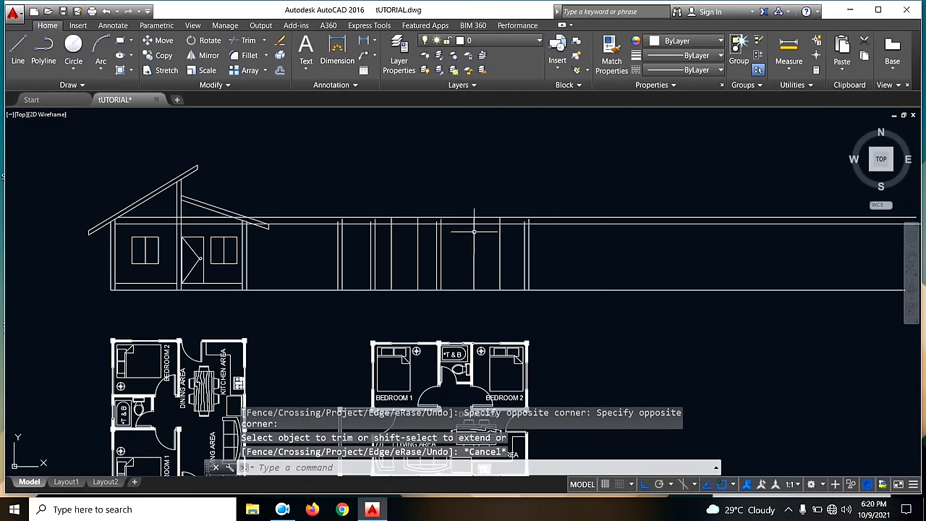
- Extend all the side elevation's column lines up to the upper beam line
scroll(336, 220, "up", 4)
scroll(586, 212, "down", 2)
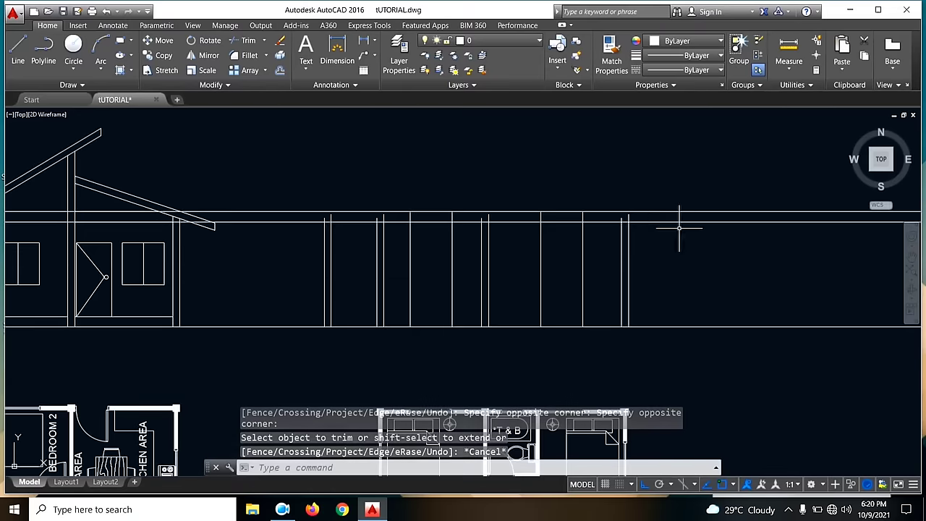
middle_click_drag(347, 221, 331, 227)
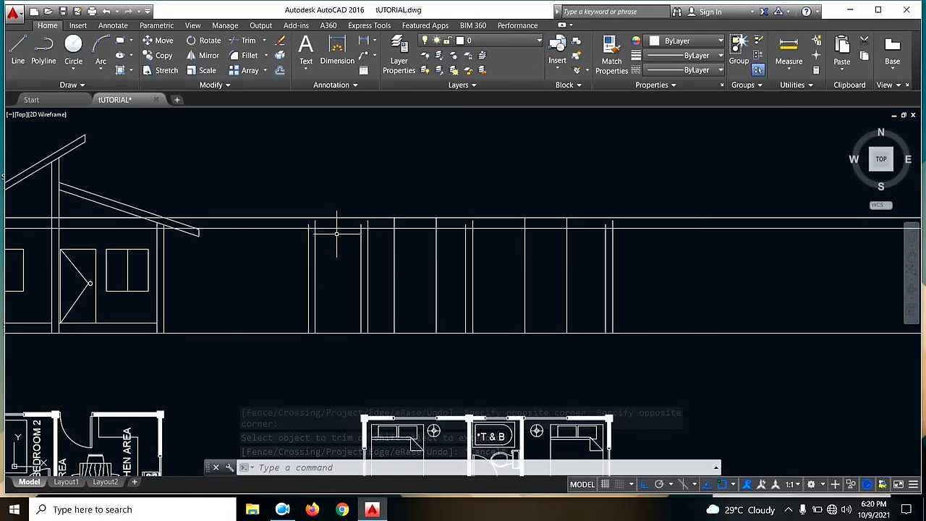
type("ex")
key("Return")
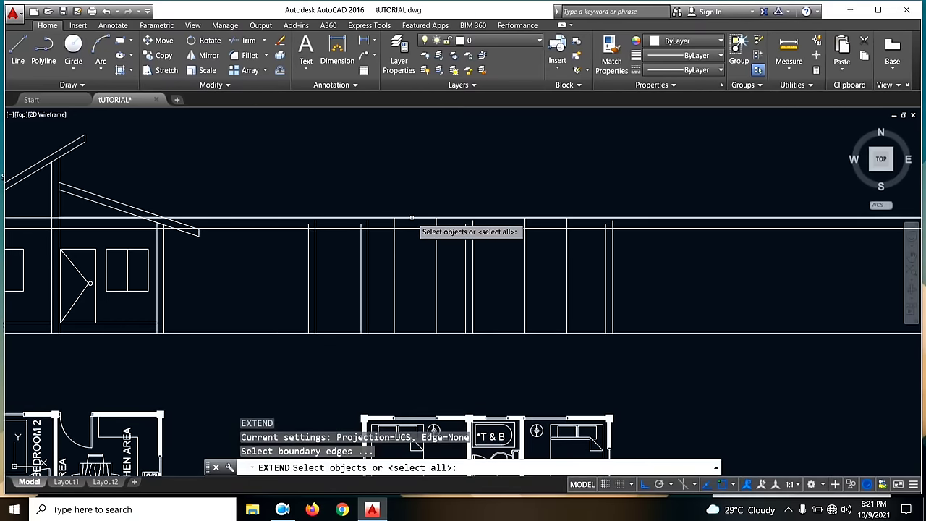
left_click(412, 217)
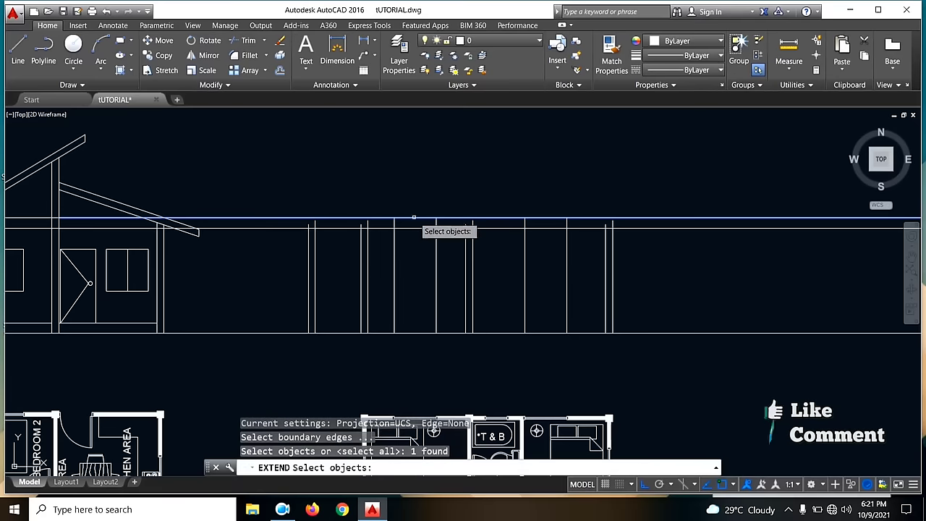
key("Return")
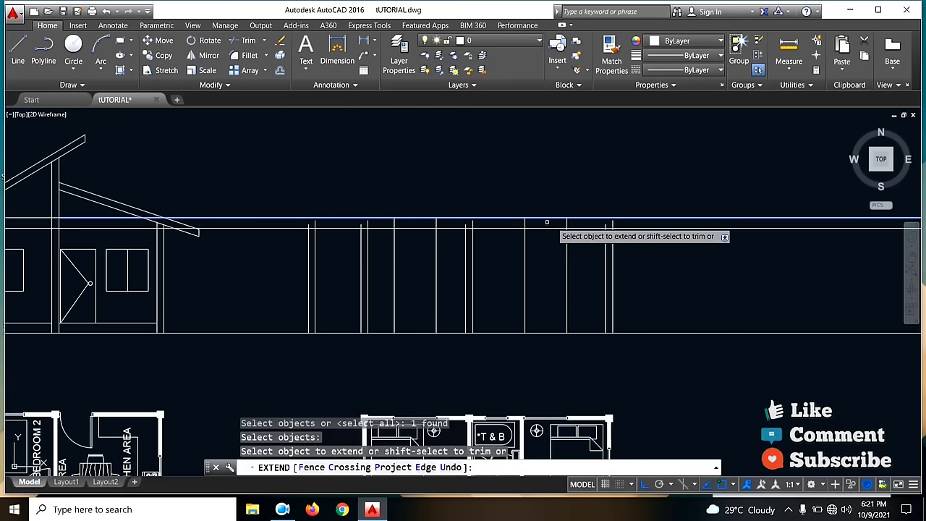
left_click(693, 263)
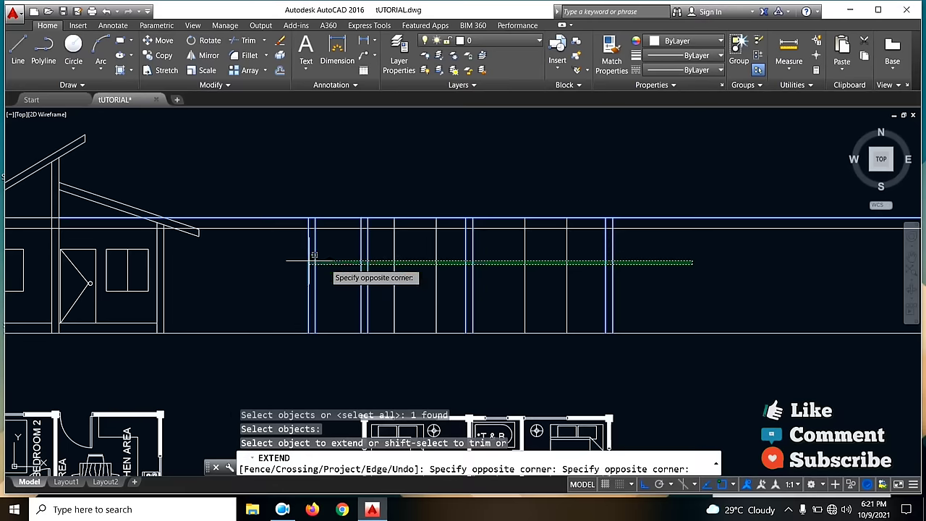
left_click(275, 239)
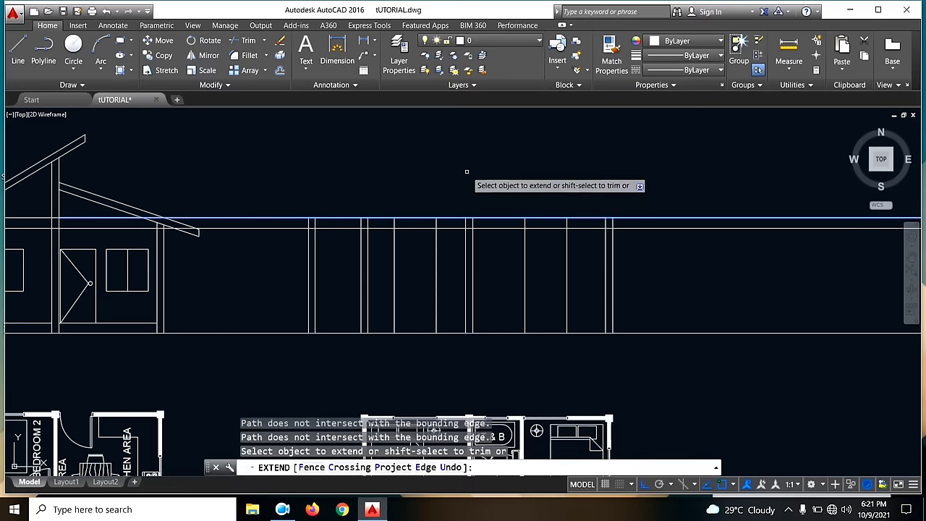
scroll(474, 177, "down", 2)
key("Escape")
- Trim the beam and ground lines outside the side elevation's outermost column edges, on both sides
type("tr")
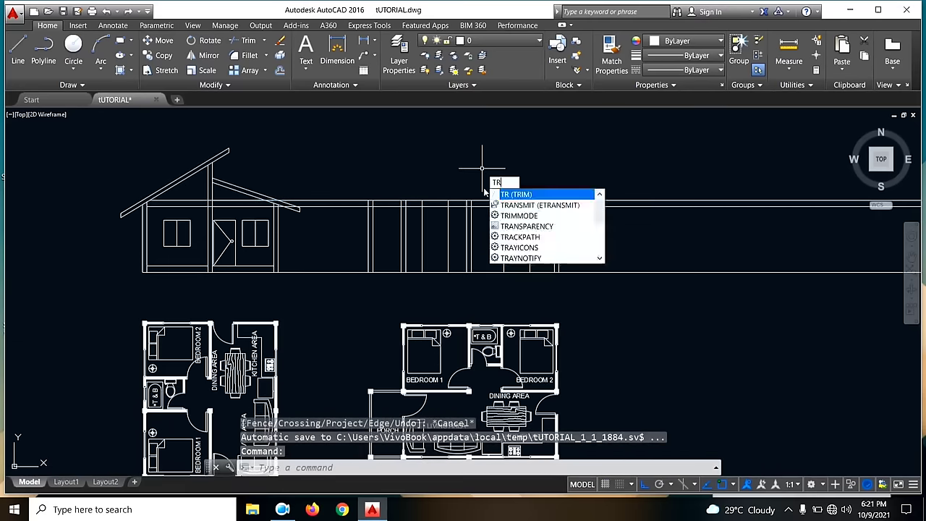
key("Return")
left_click(558, 212)
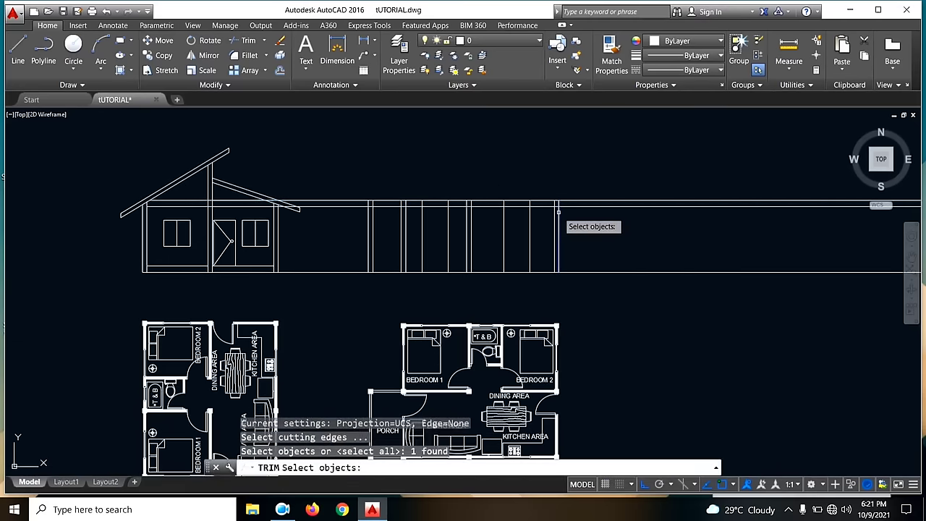
left_click(368, 209)
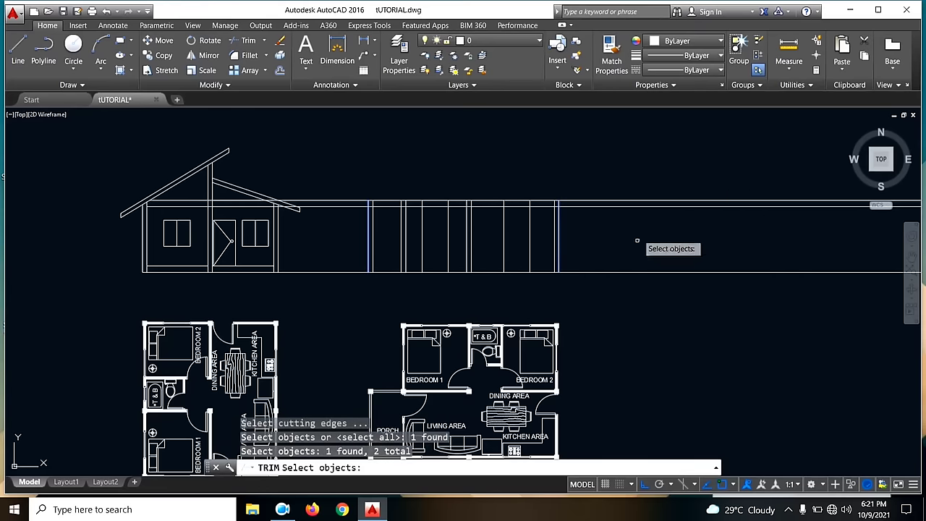
key("Return")
left_click(745, 327)
left_click(640, 148)
left_click(354, 307)
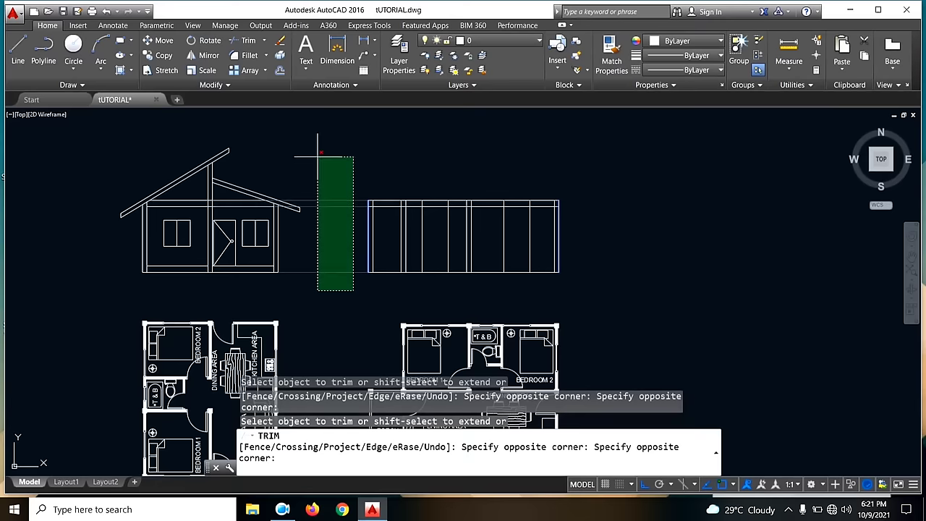
left_click(311, 154)
scroll(523, 173, "down", 2)
key("Escape")
mouse_move(621, 244)
middle_mouse_down()
mouse_move(569, 248)
mouse_move(555, 263)
mouse_move(542, 238)
mouse_move(539, 248)
mouse_move(558, 242)
mouse_move(556, 221)
middle_mouse_up()
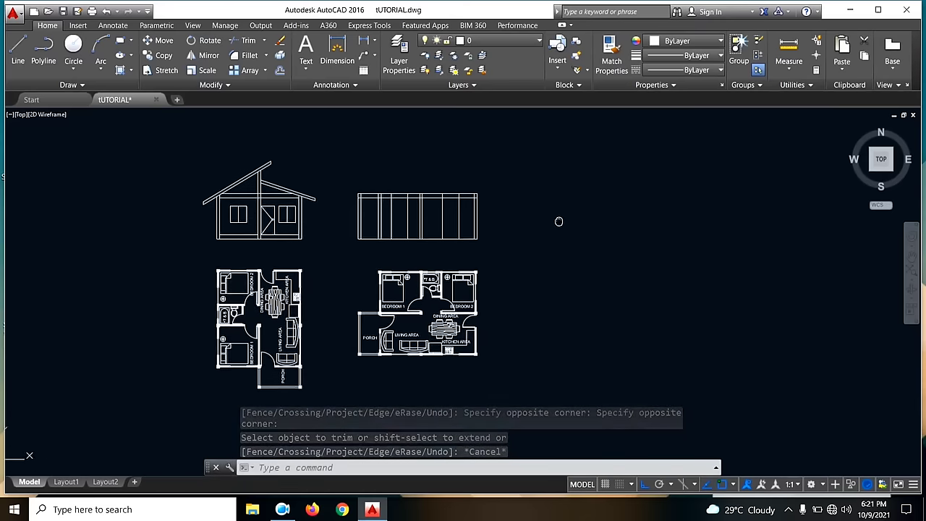
- Draw horizontal projection lines from the top and bottom of the front elevation's right window, extending past the side elevation
scroll(423, 197, "up", 2)
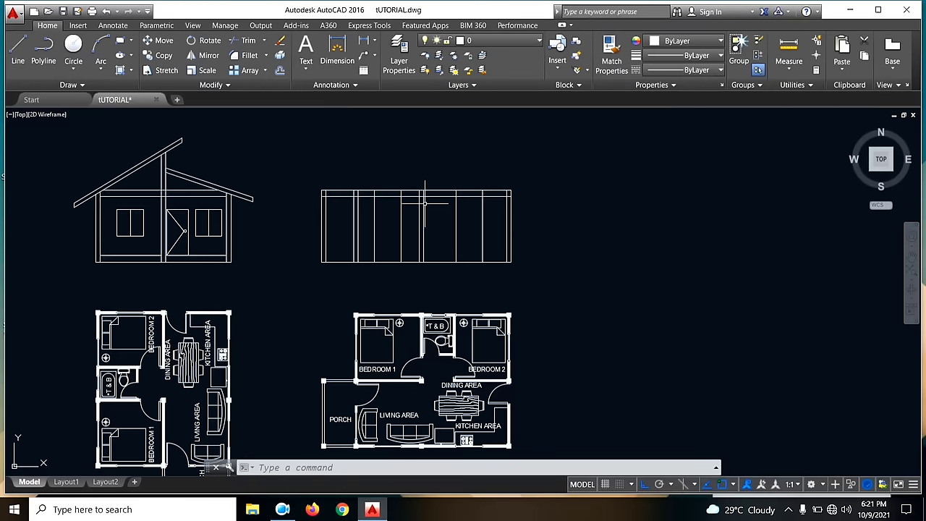
middle_click_drag(481, 192, 521, 152)
left_click(19, 62)
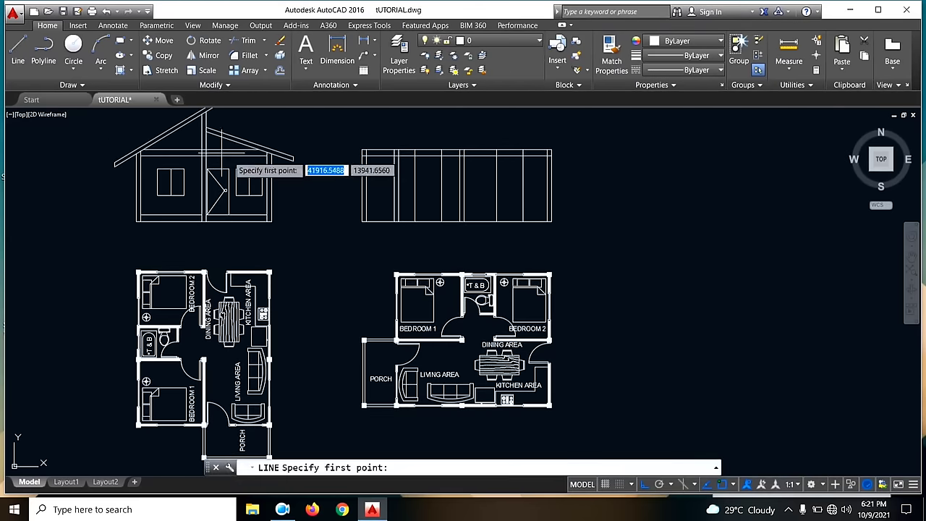
left_click(262, 171)
left_click(642, 169)
key("Return")
key("Return")
left_click(272, 195)
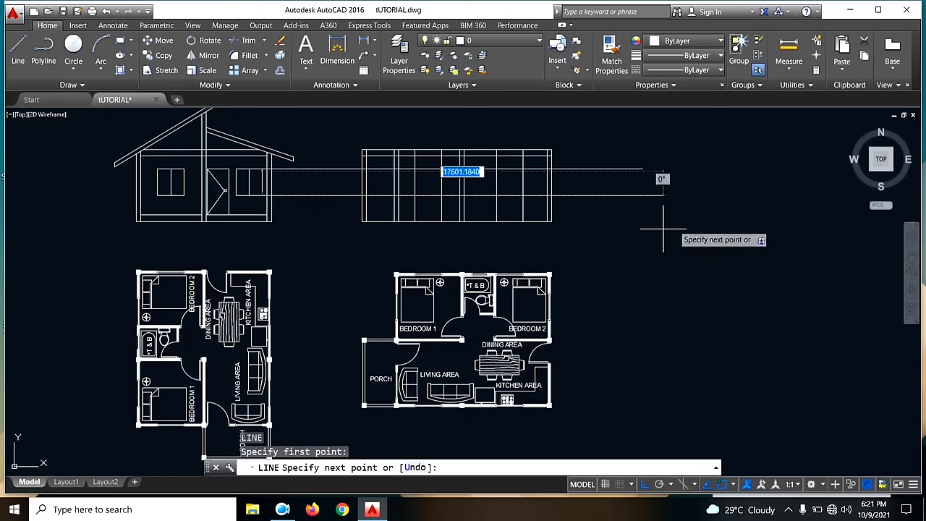
left_click(724, 195)
key("Escape")
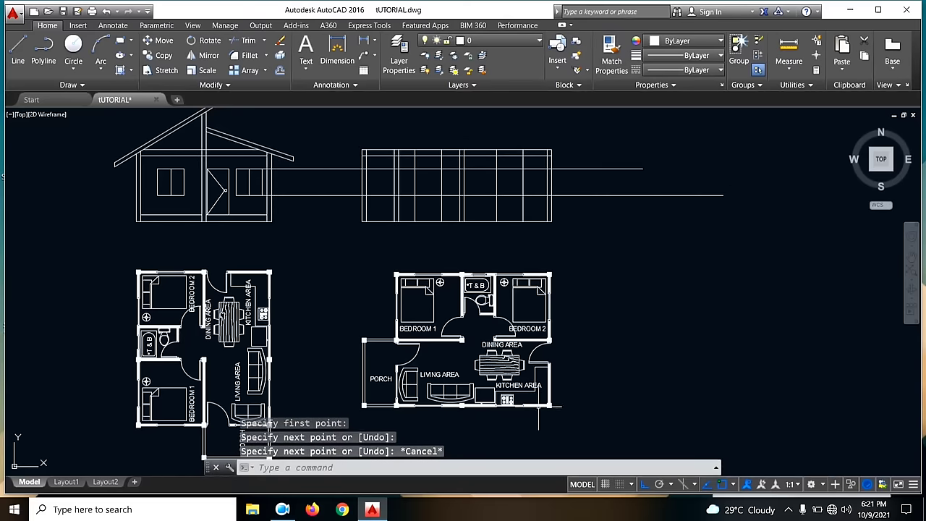
- Trim the window projection lines above, below and on both outer sides of the side elevation's windows, using the lines themselves as cutting edges
middle_click_drag(584, 231, 579, 254)
type("tr")
key("Return")
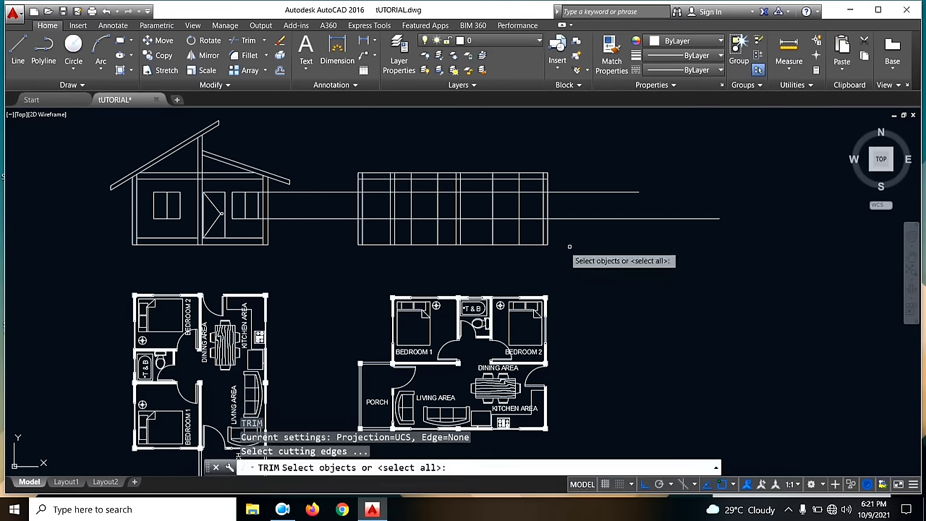
left_click(412, 202)
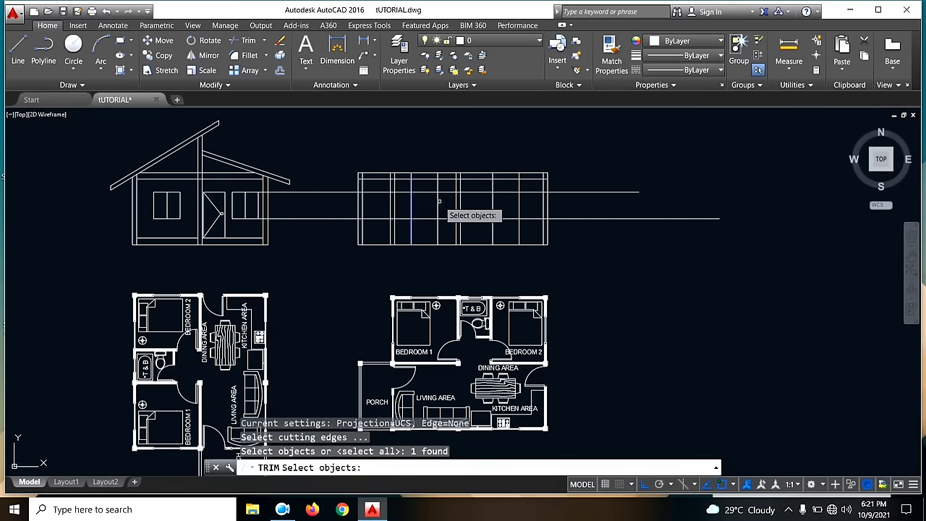
left_click(438, 202)
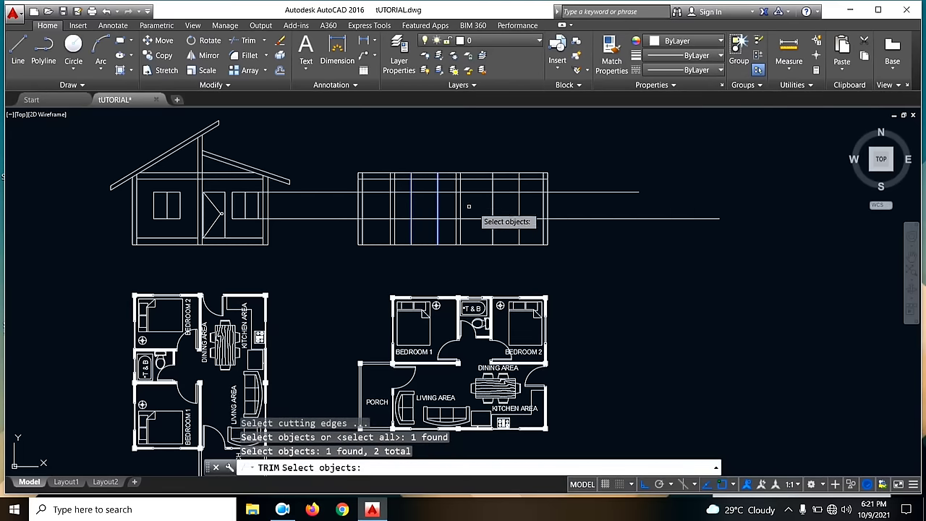
left_click(512, 193)
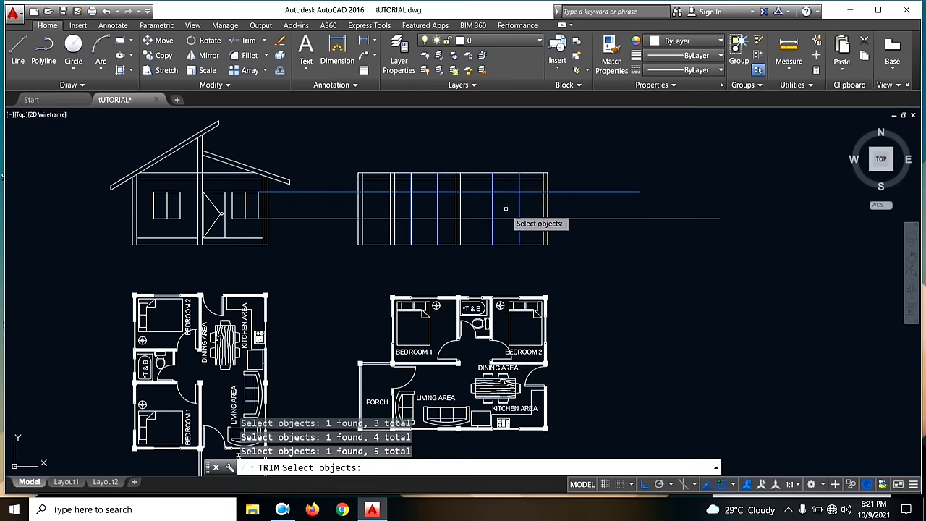
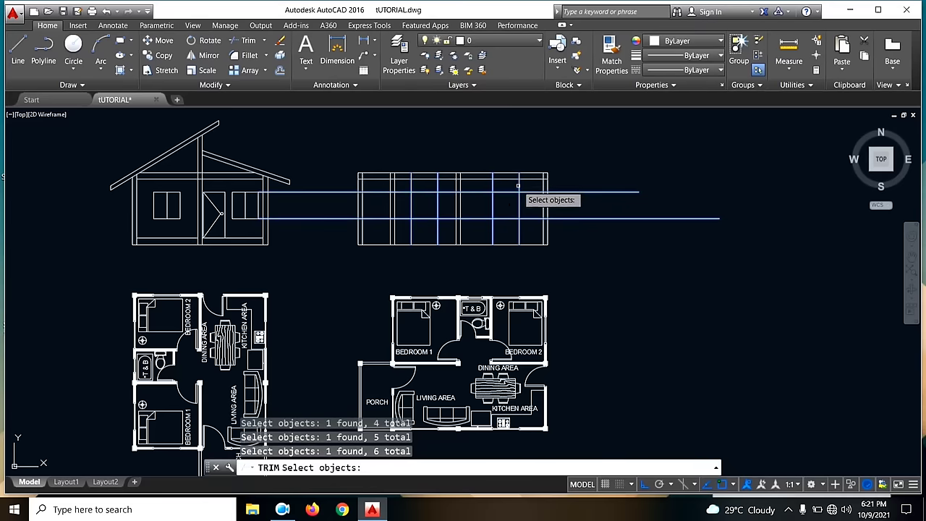
key("Return")
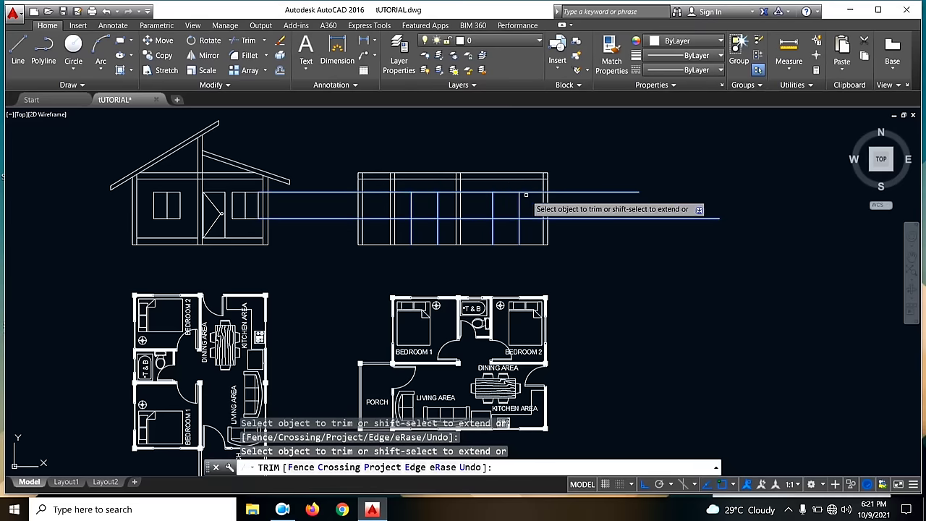
left_click_drag(529, 211, 489, 226)
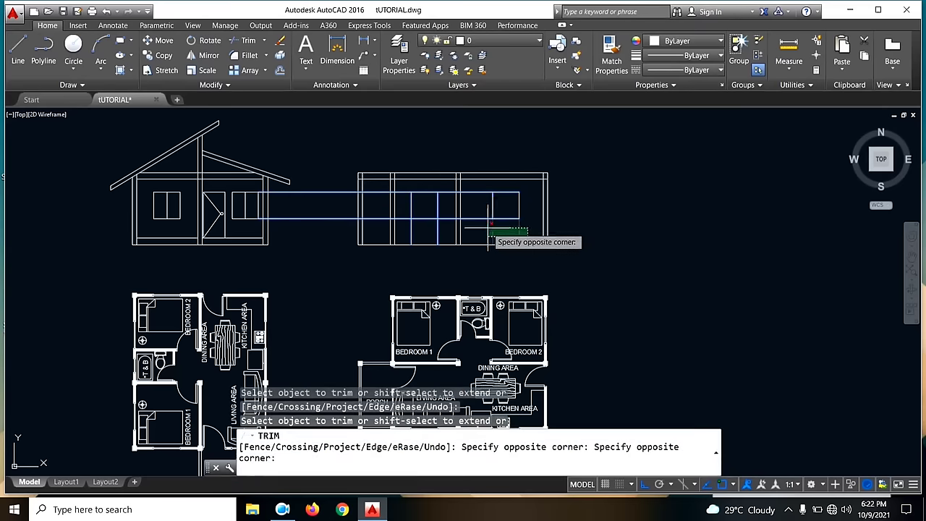
left_click(442, 228)
left_click(402, 227)
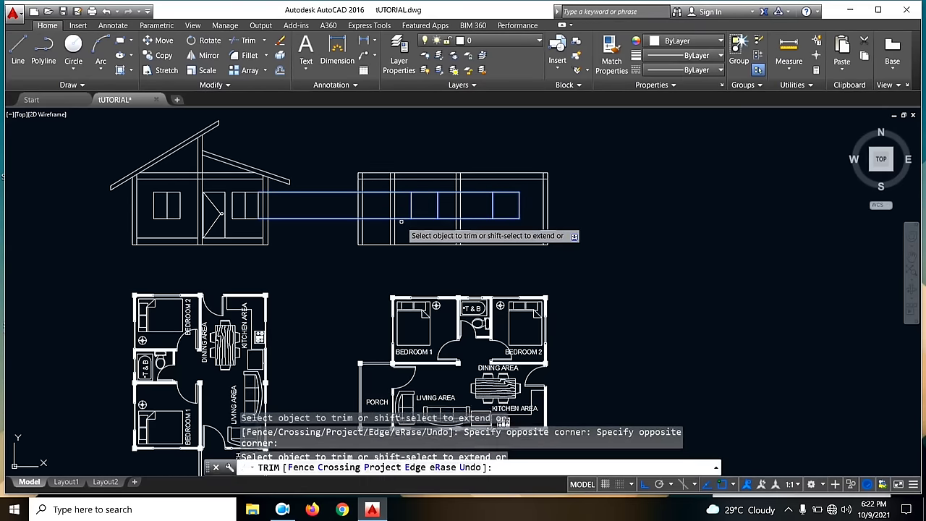
left_click(403, 226)
left_click(399, 185)
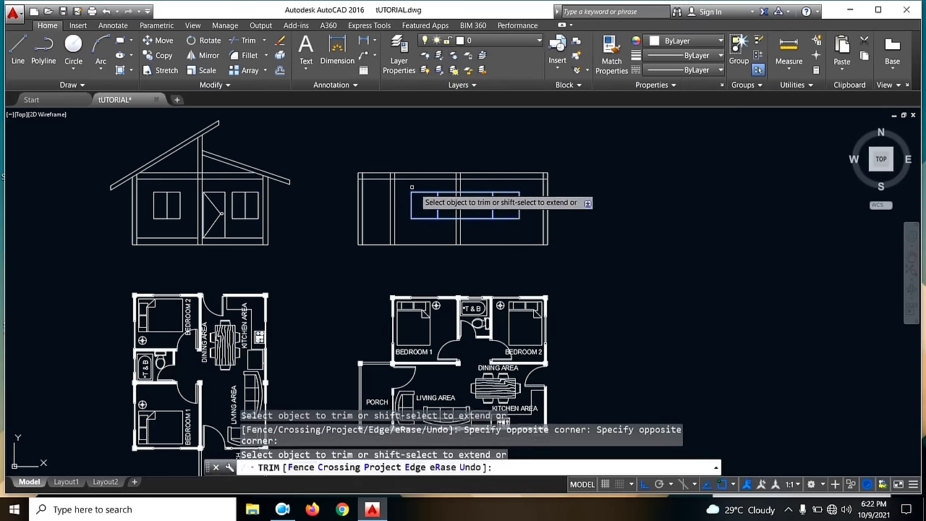
- Trim the two horizontal lines between the windows to leave two separate window outlines on the side elevation
left_click(446, 218)
left_click(452, 192)
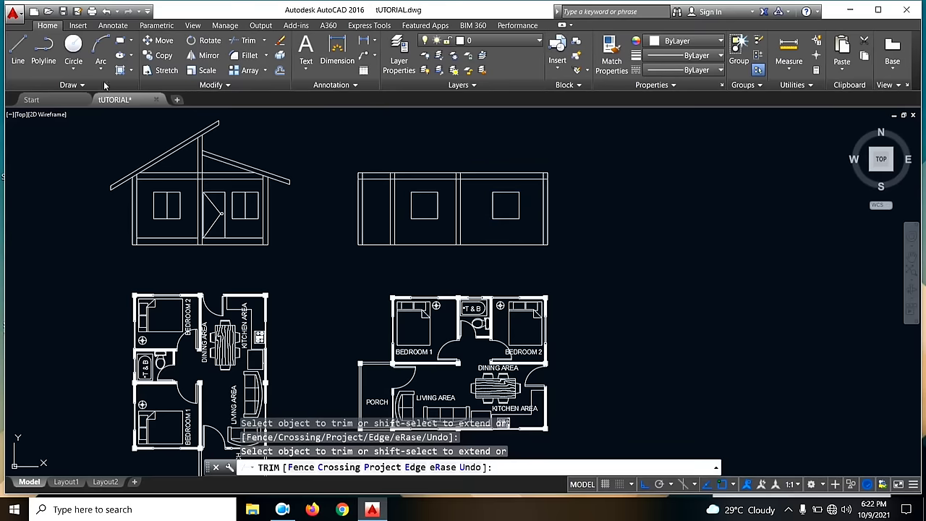
key("Escape")
scroll(518, 188, "up", 4)
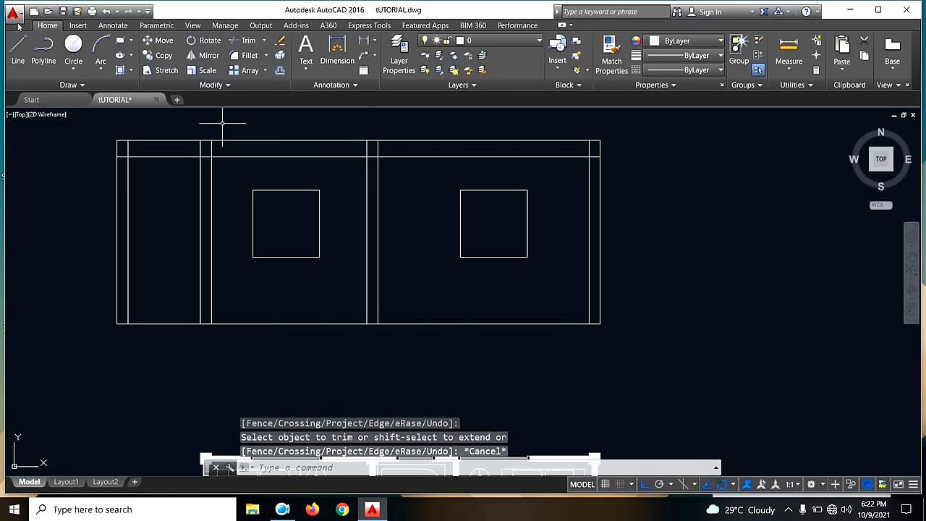
- Draw a vertical centre line from top edge to bottom edge in each of the side elevation's two windows
type("l")
key("Return")
left_click(494, 190)
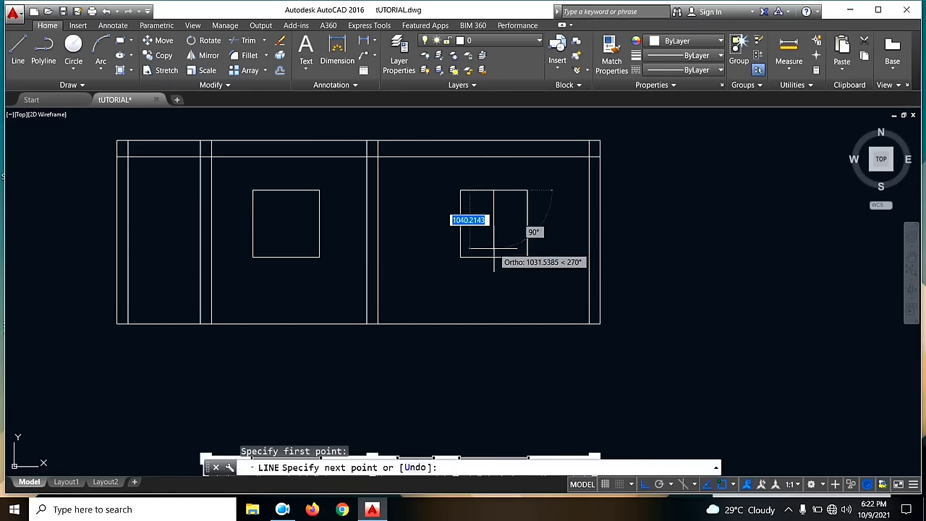
left_click(494, 257)
key("Return")
key("Return")
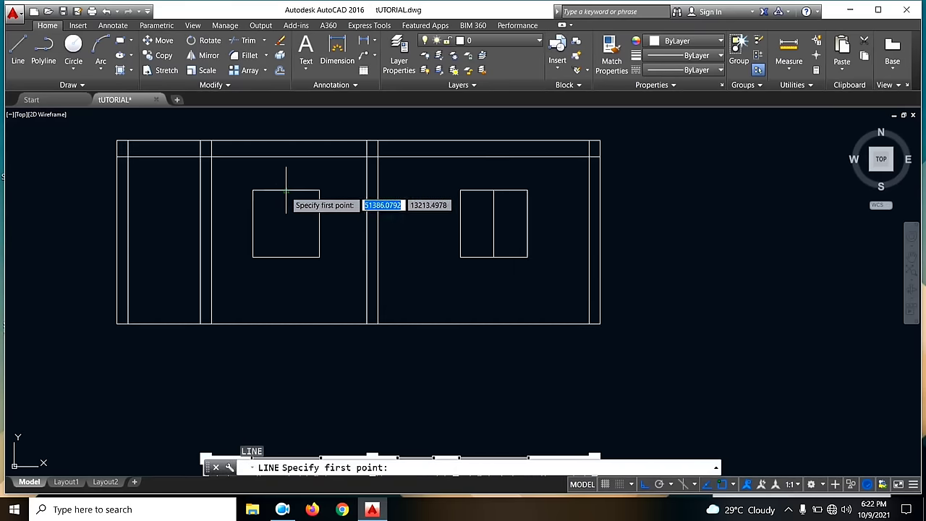
left_click(285, 190)
left_click(286, 257)
scroll(494, 173, "down", 5)
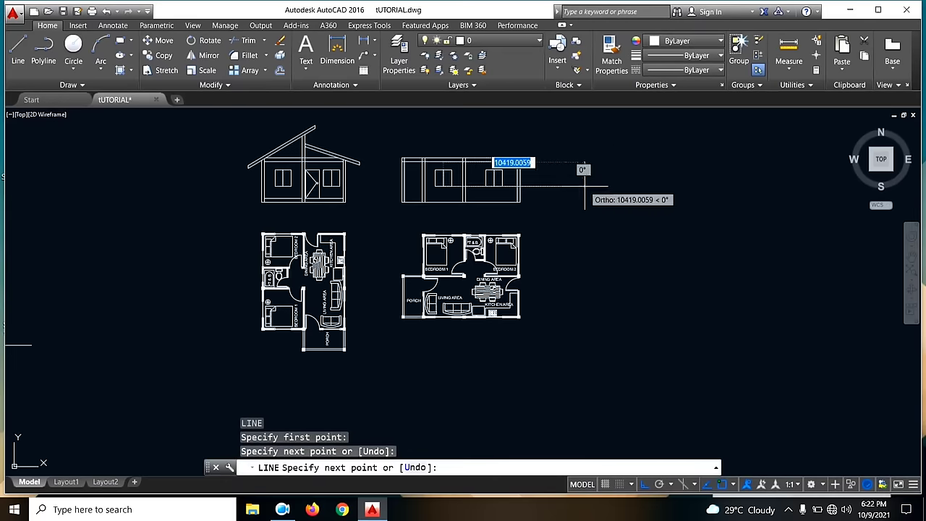
key("Escape")
- Draw a horizontal projection line from the bottom tip of the front elevation's right roof eave, extending past the side elevation
middle_click_drag(658, 271, 641, 297)
scroll(455, 192, "up", 2)
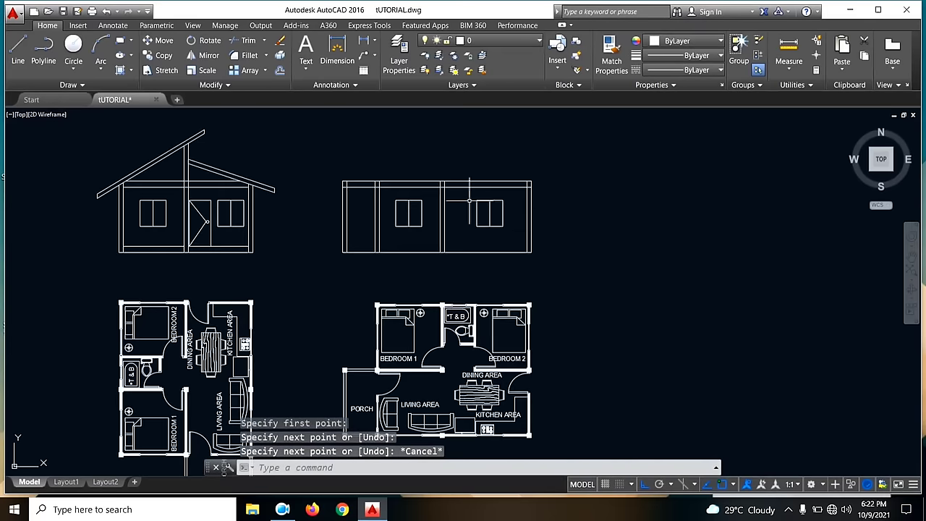
mouse_move(669, 242)
middle_mouse_down()
mouse_move(666, 225)
mouse_move(664, 251)
middle_mouse_up()
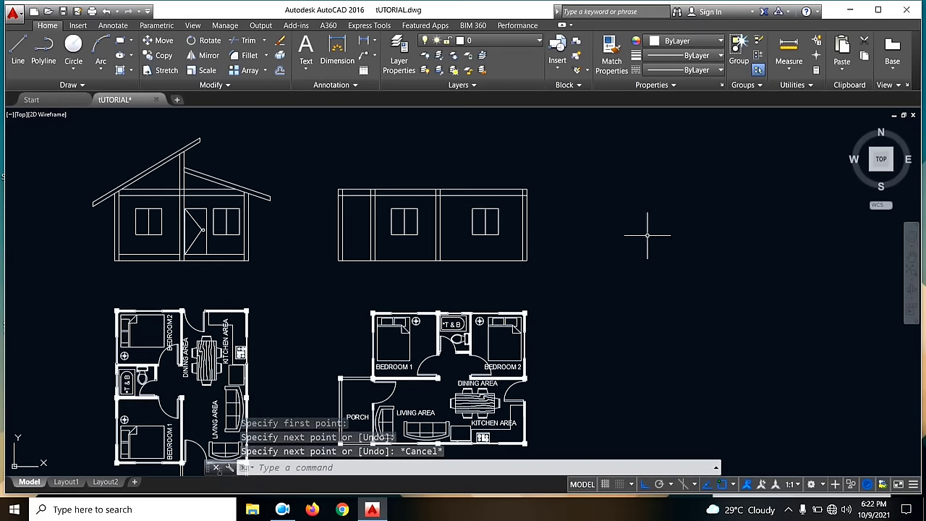
left_click(18, 52)
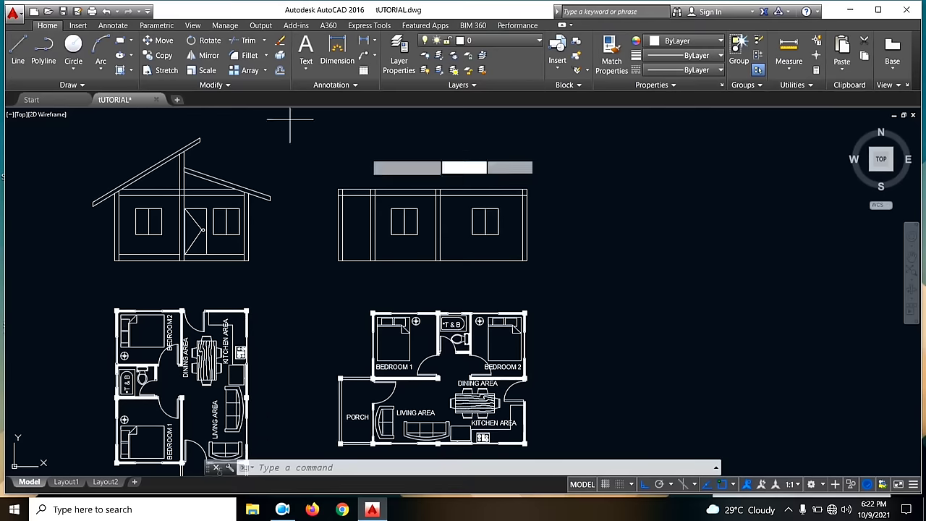
left_click(18, 52)
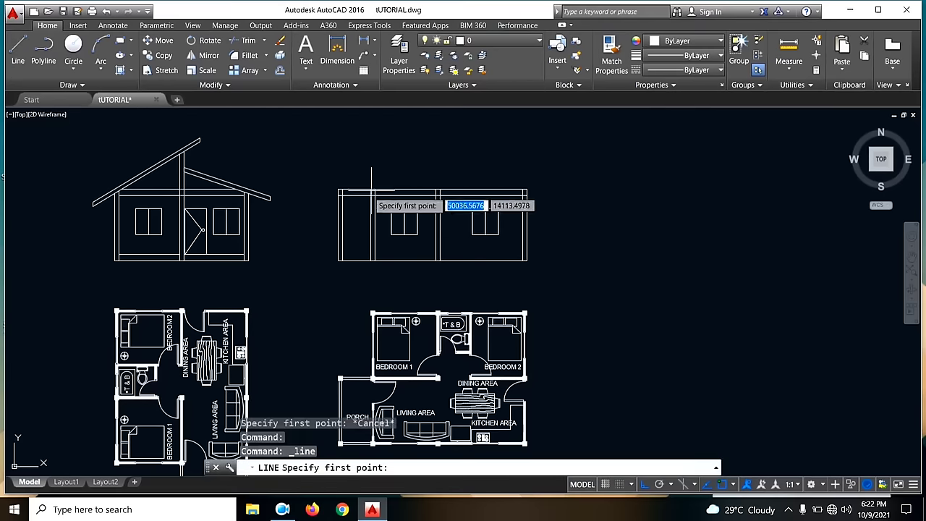
left_click(274, 201)
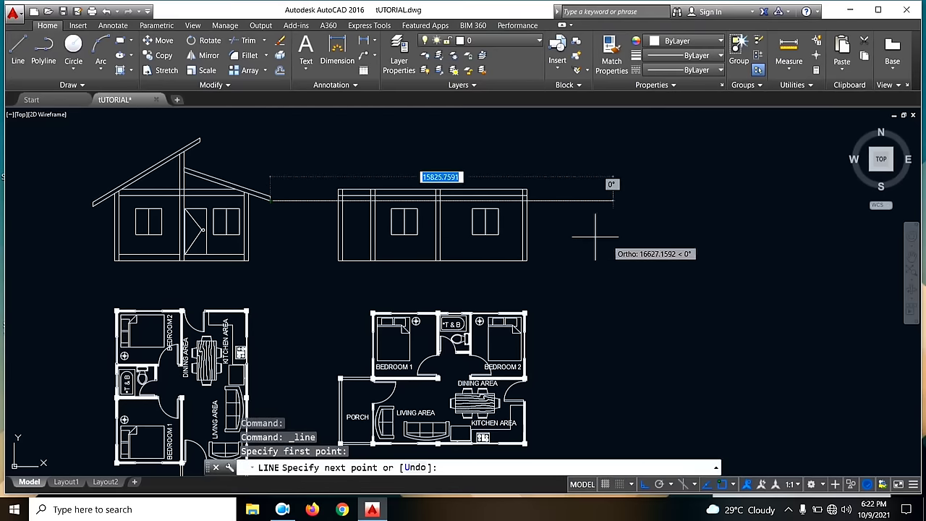
left_click(678, 200)
key("Return")
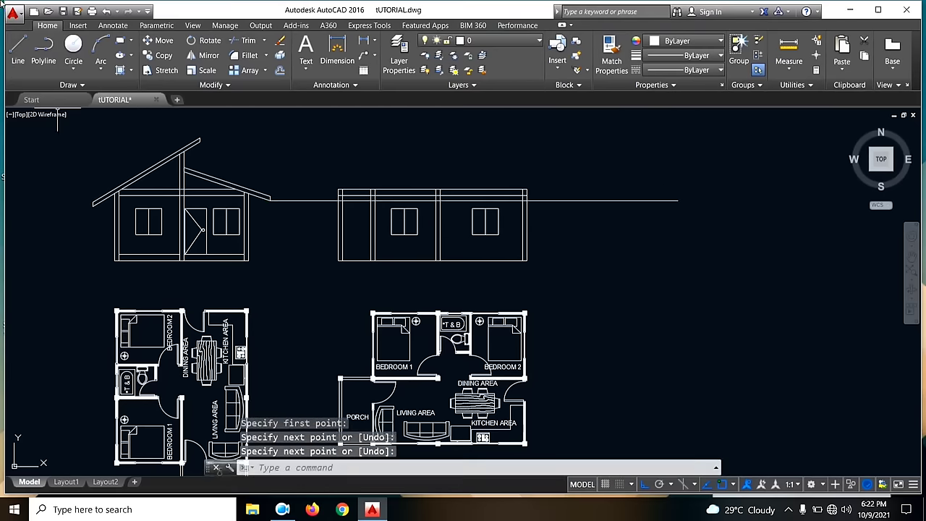
- Draw horizontal projection lines from the lower roof's upper end and the top of the tall middle column, extending past the side elevation
left_click(18, 45)
left_click(201, 140)
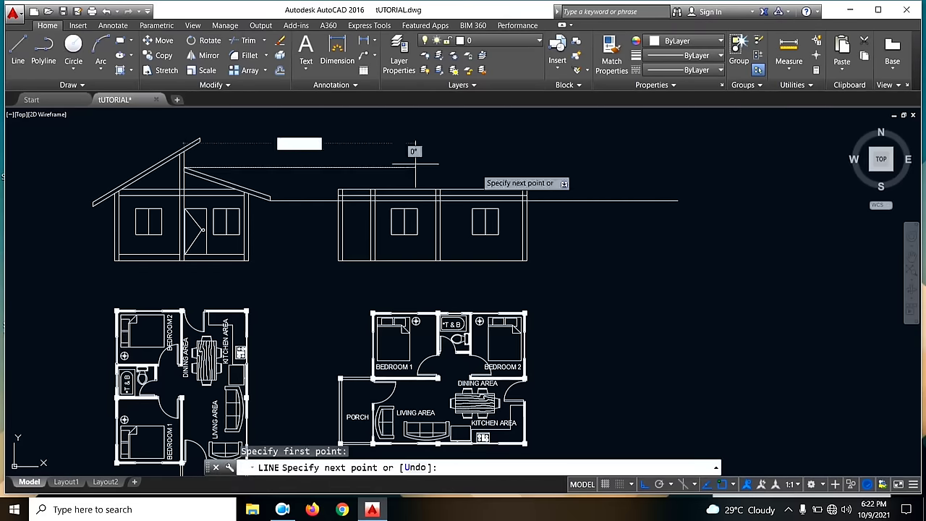
left_click(650, 167)
key("Return")
key("Return")
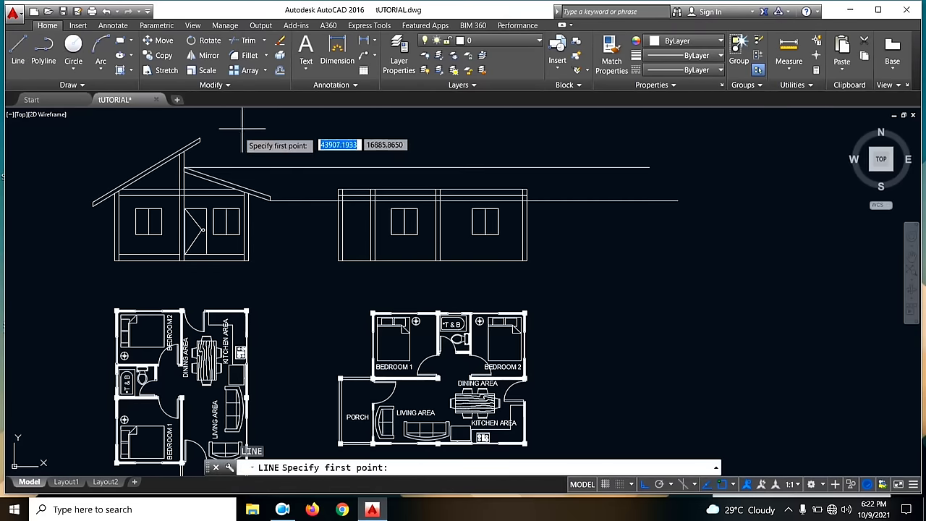
left_click(184, 152)
left_click(749, 152)
key("Return")
- Draw a horizontal projection line from the front elevation's highest roof tip, extending past the side elevation
key("Return")
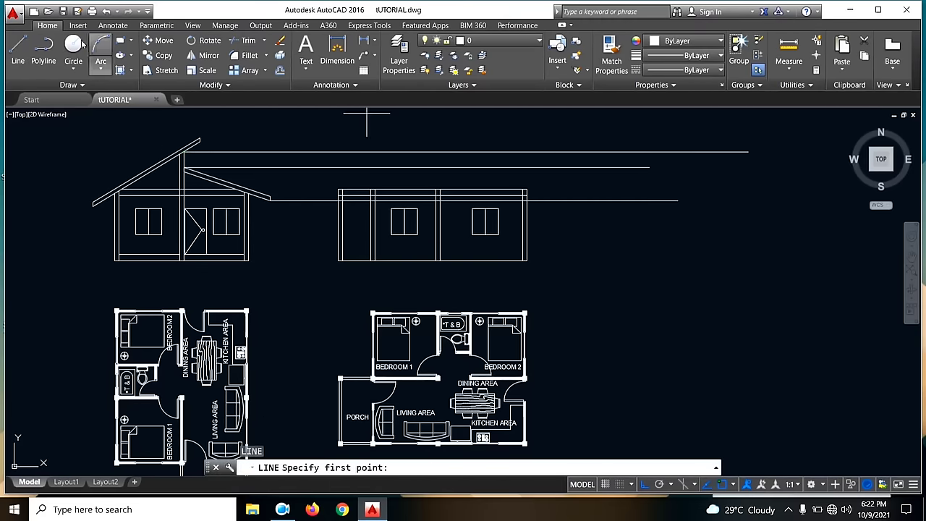
left_click(201, 138)
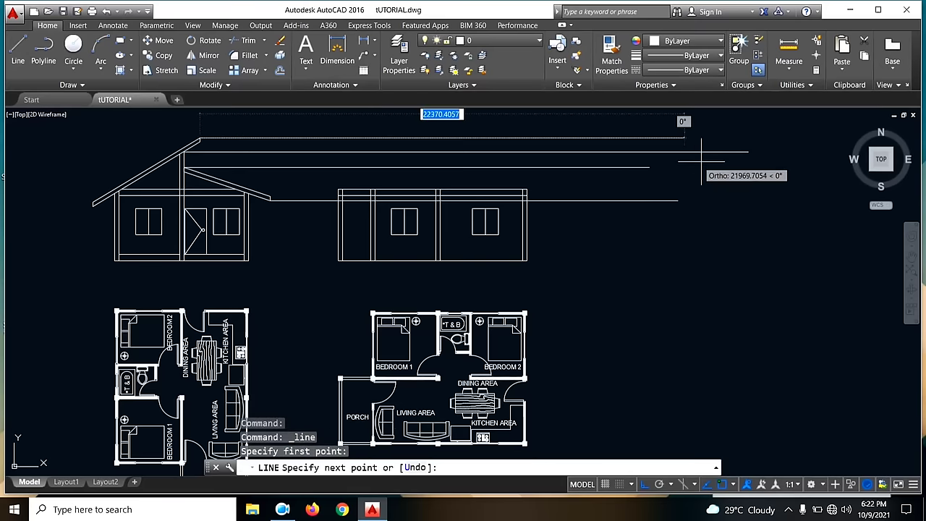
left_click(784, 131)
key("Return")
mouse_move(638, 190)
middle_mouse_down()
mouse_move(705, 199)
mouse_move(638, 233)
mouse_move(562, 246)
middle_mouse_up()
left_click(18, 50)
scroll(490, 230, "up", 4)
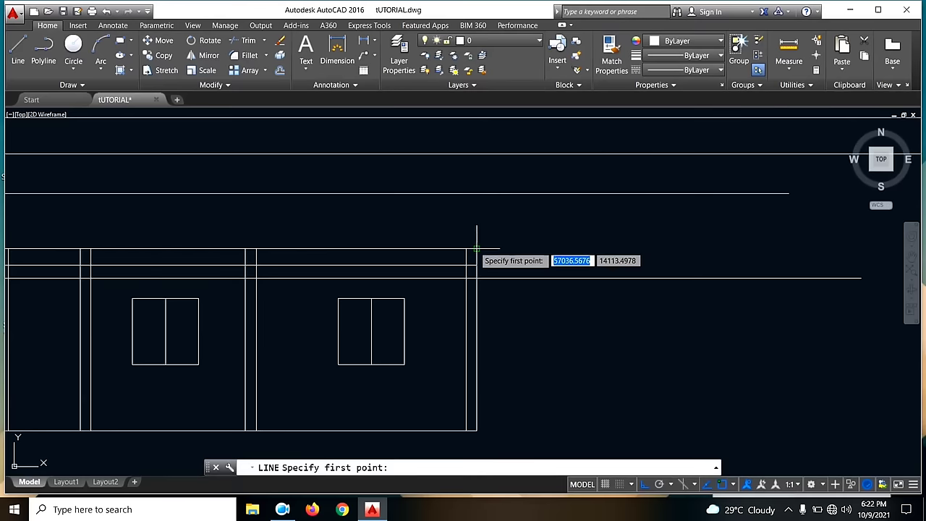
key("Escape")
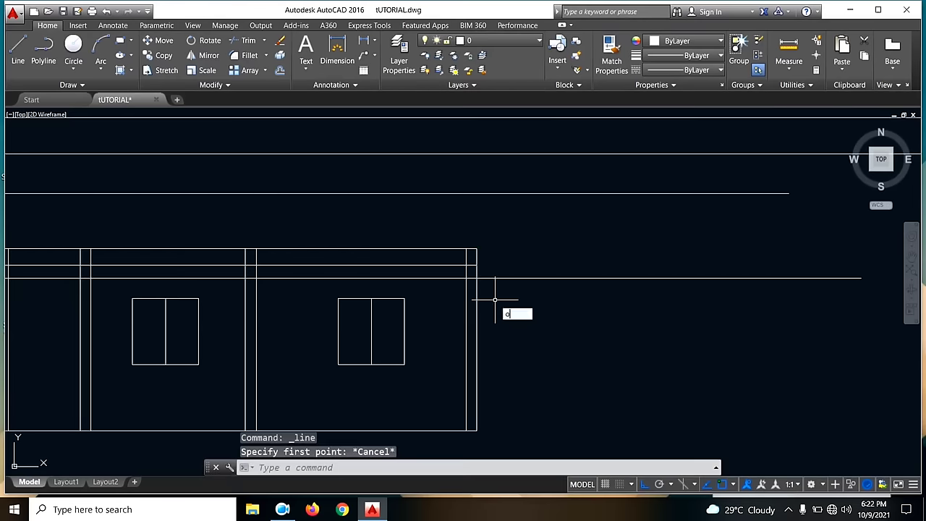
- Offset the right outer edge of the side elevation's rightmost column outward by 1000
type("o")
key("Return")
key("Return")
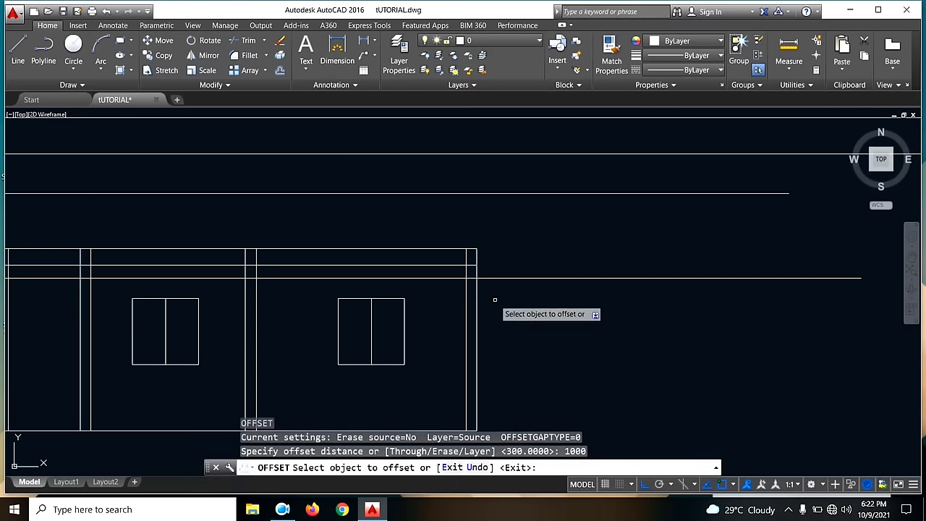
left_click(476, 292)
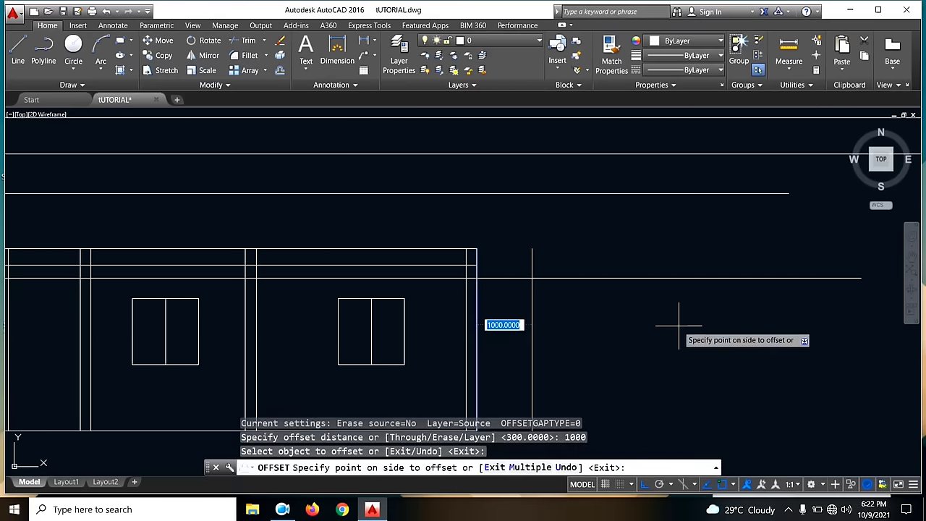
left_click(648, 314)
key("Escape")
scroll(548, 298, "down", 3)
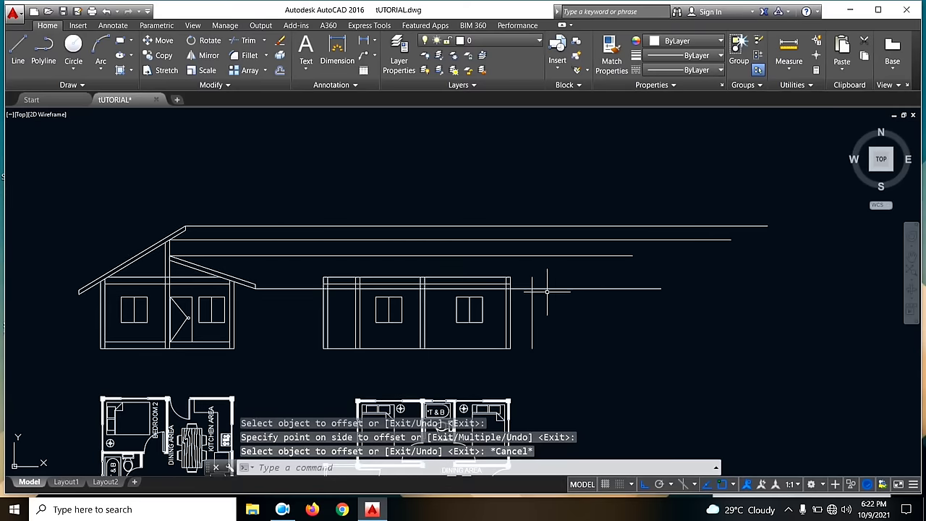
- Fillet the offset line with the highest roof projection line and the eave projection line to form the roof's right corners
key("Return")
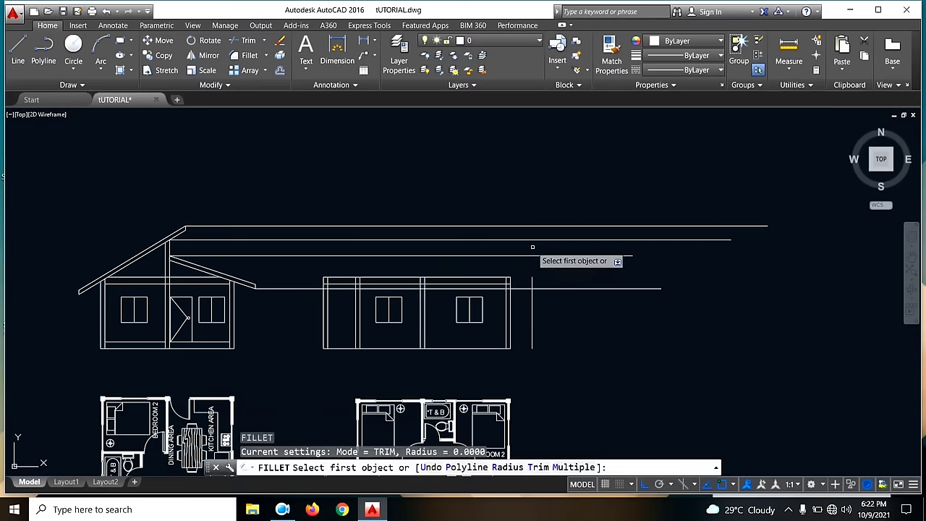
left_click(536, 226)
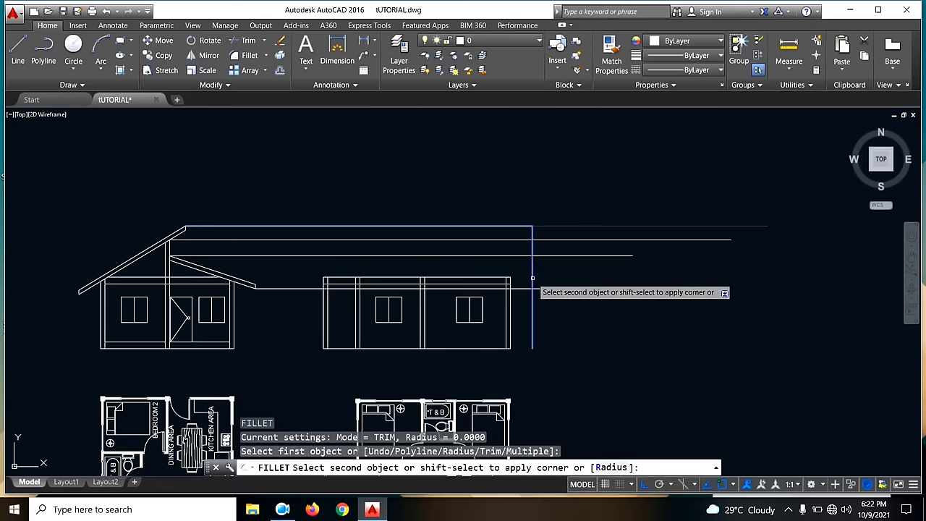
left_click(533, 279)
key("Return")
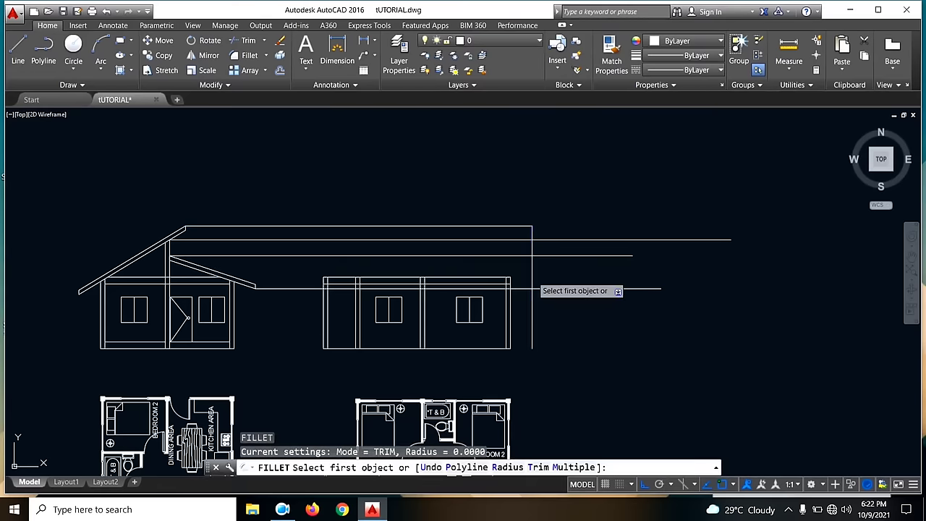
left_click(533, 276)
left_click(524, 288)
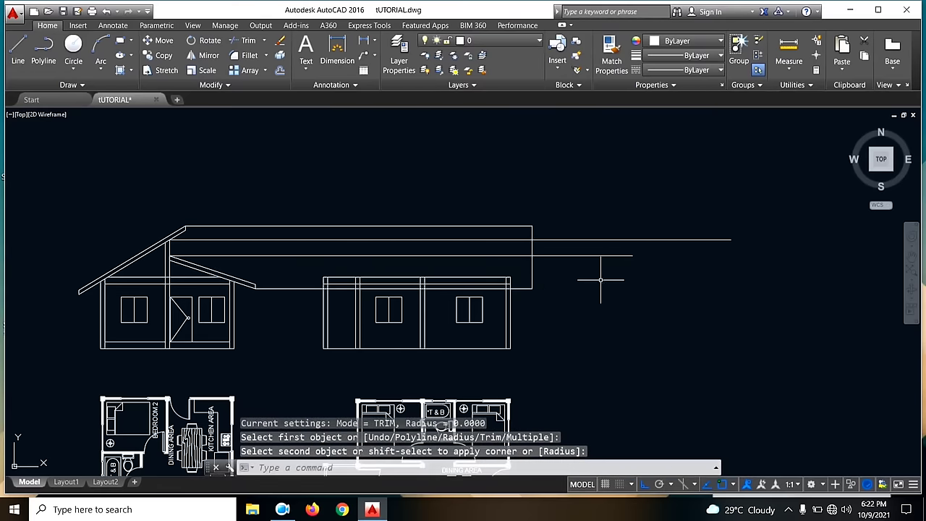
- Trim the two middle roof projection lines beyond the roof's right edge, using that edge as the cutting edge
type("tr")
key("Return")
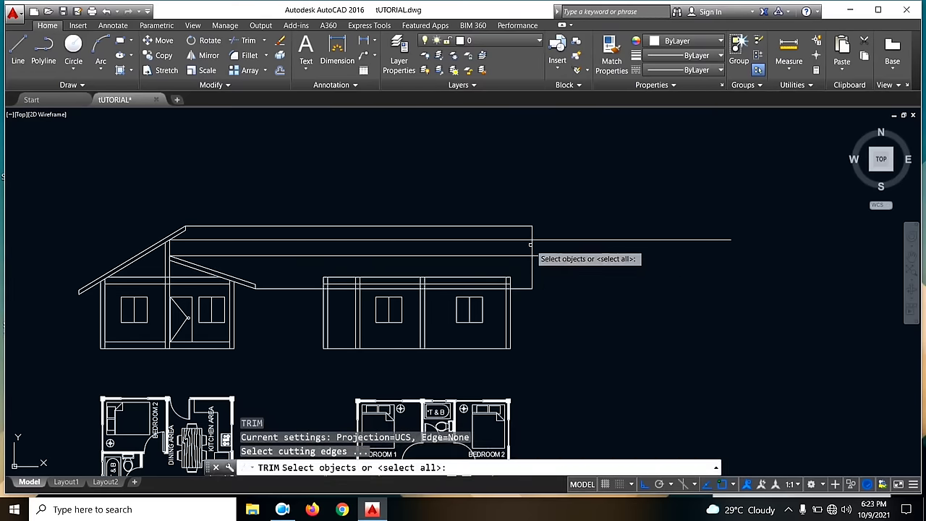
left_click(533, 244)
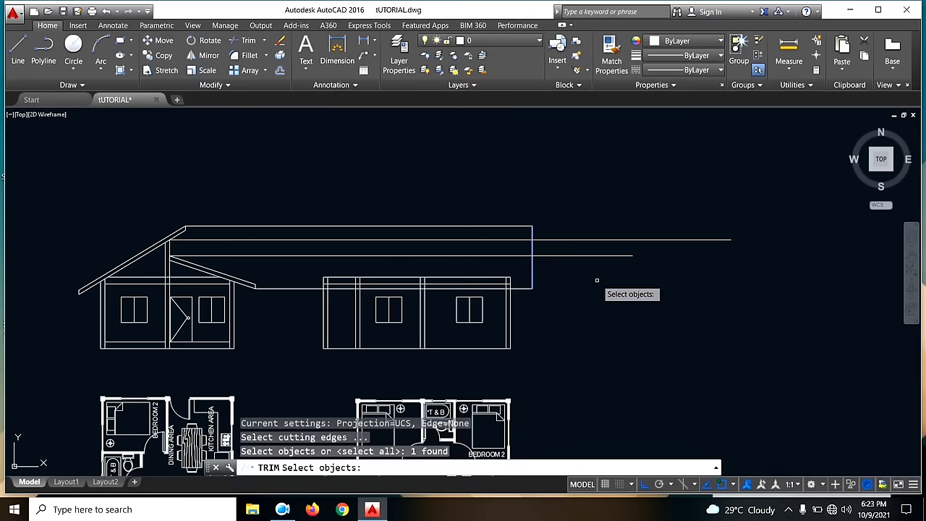
key("Return")
left_click(635, 294)
left_click(575, 171)
scroll(666, 211, "down", 1)
key("Escape")
- Offset the left outer edge of the side elevation's leftmost column outward by 1000
scroll(368, 280, "up", 5)
scroll(373, 280, "down", 2)
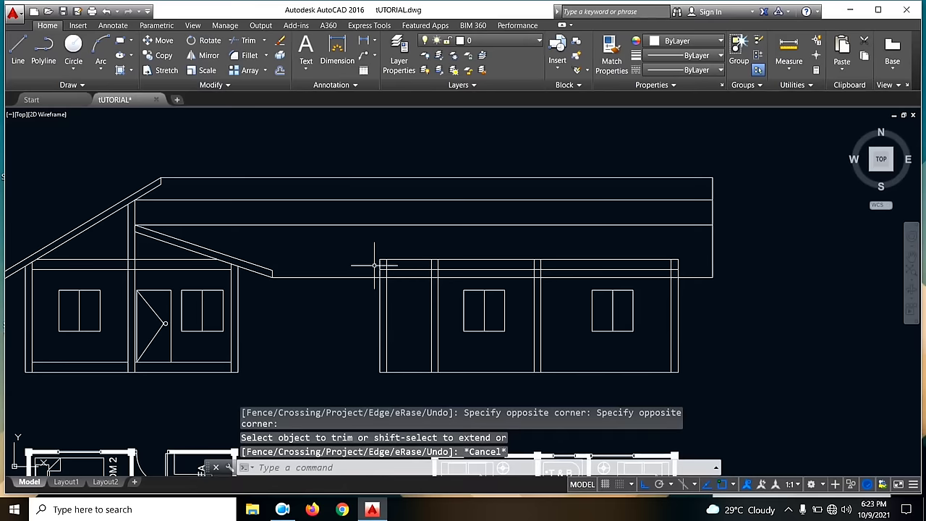
type("o")
key("Return")
key("Return")
left_click(380, 264)
left_click(349, 259)
key("Escape")
- Fillet the left offset line with the highest roof line and the eave line to form the roof's left corners
type("f")
key("Return")
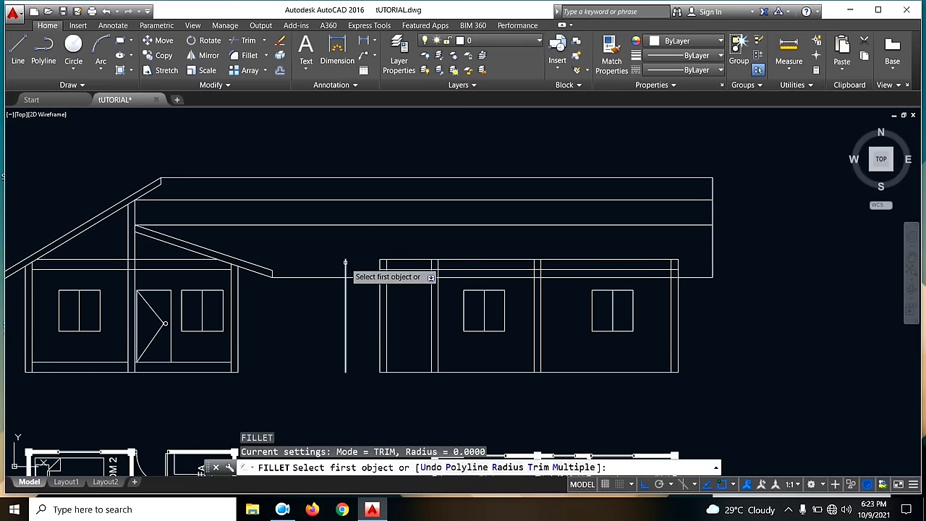
left_click(345, 262)
left_click(362, 178)
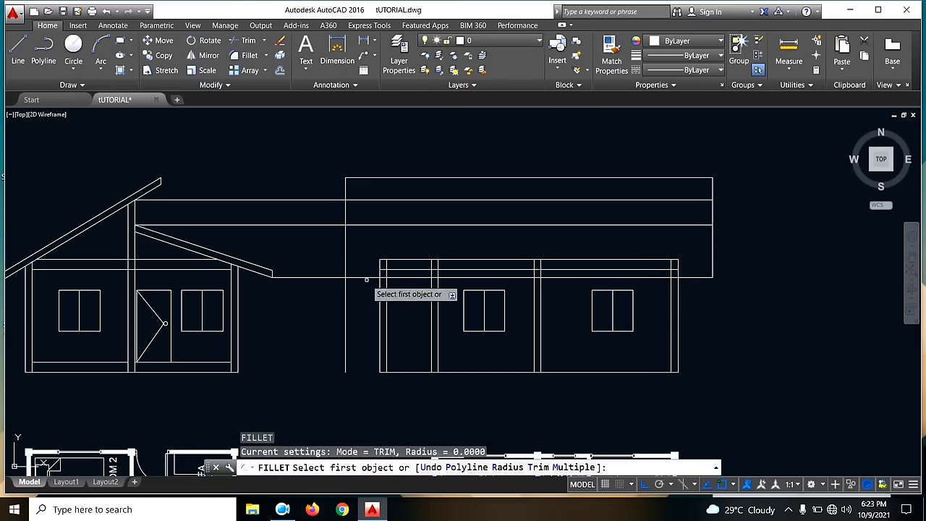
left_click(366, 277)
left_click(346, 260)
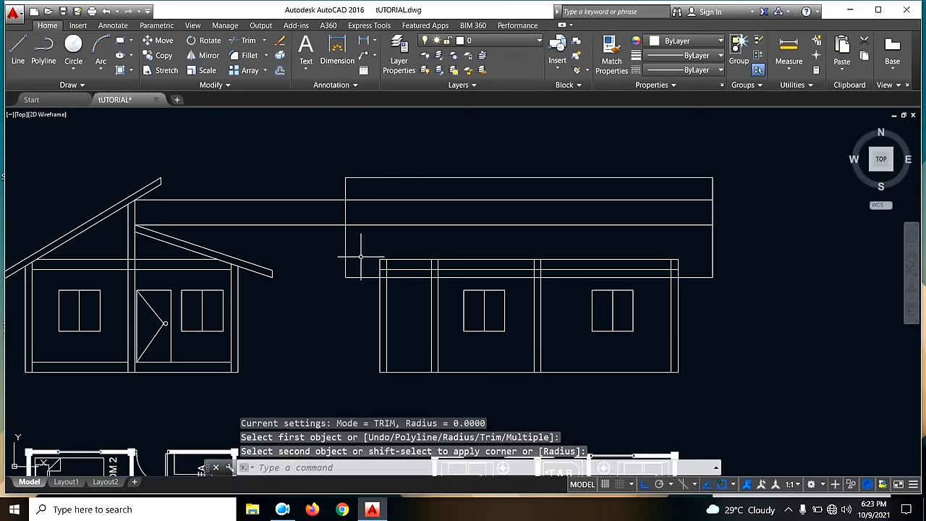
- Trim the two middle roof projection lines between the front elevation and the side elevation roof's left edge
scroll(550, 184, "down", 2)
mouse_move(711, 292)
middle_mouse_down()
mouse_move(705, 90)
mouse_move(708, 135)
mouse_move(691, 147)
mouse_move(653, 269)
mouse_move(662, 266)
mouse_move(687, 307)
middle_mouse_up()
key("Escape")
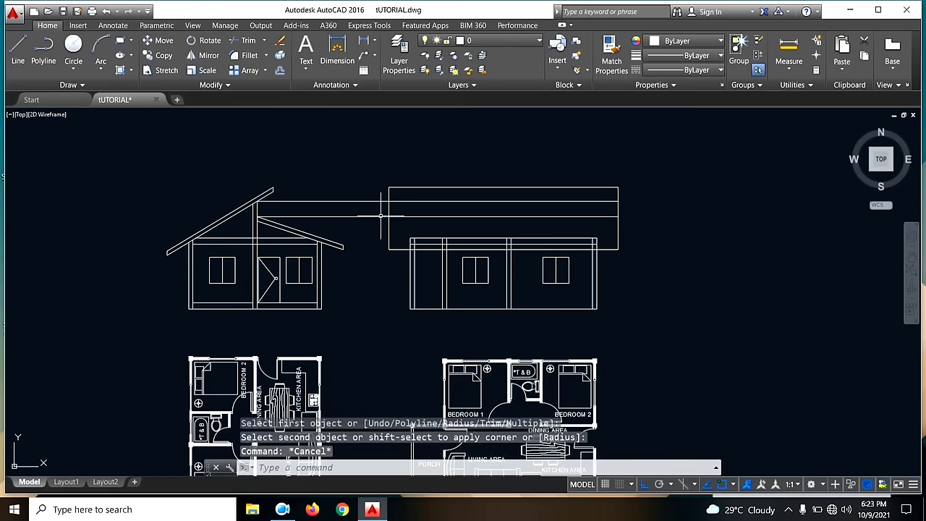
key("Return")
key("Return")
left_click(372, 227)
left_click(341, 168)
key("Escape")
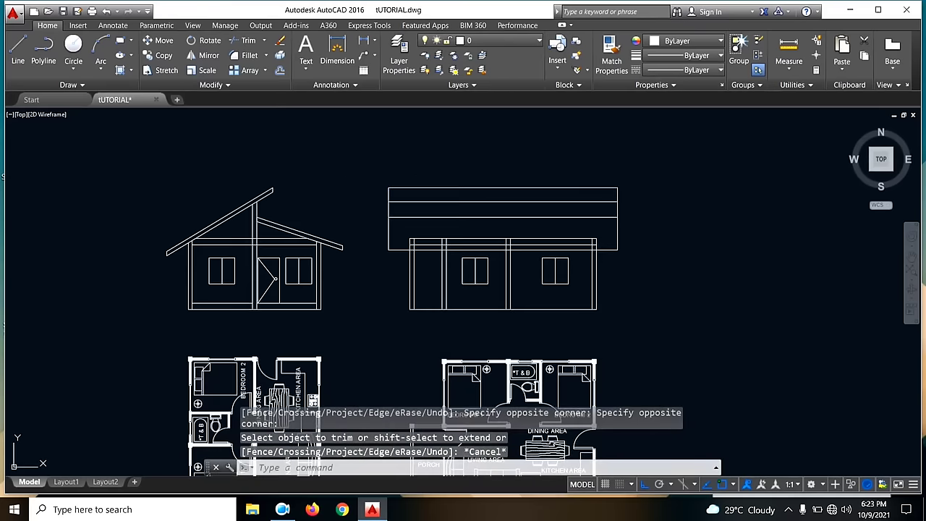
- Draw a horizontal projection line from the upper corner of the front elevation's right eave end, extending past the side elevation's roof
mouse_move(678, 229)
middle_mouse_down()
mouse_move(671, 101)
mouse_move(668, 163)
mouse_move(654, 192)
middle_mouse_up()
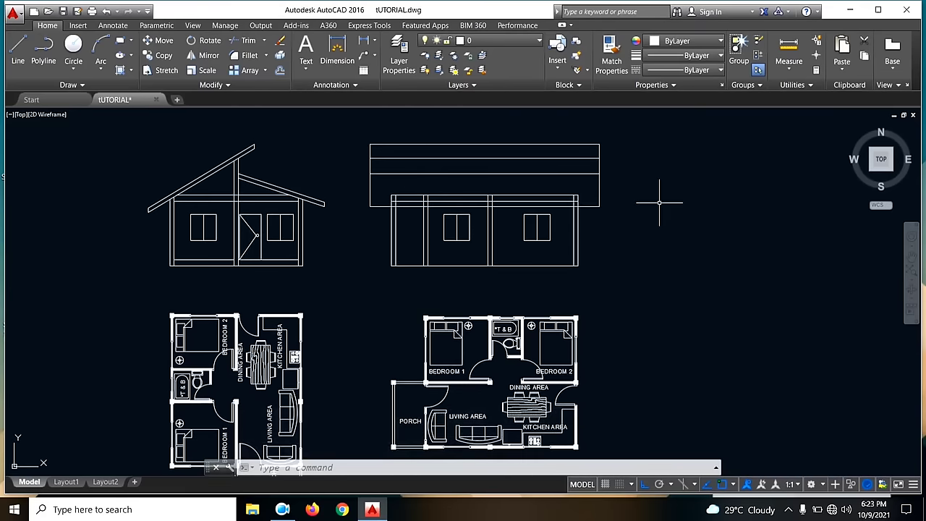
left_click(20, 58)
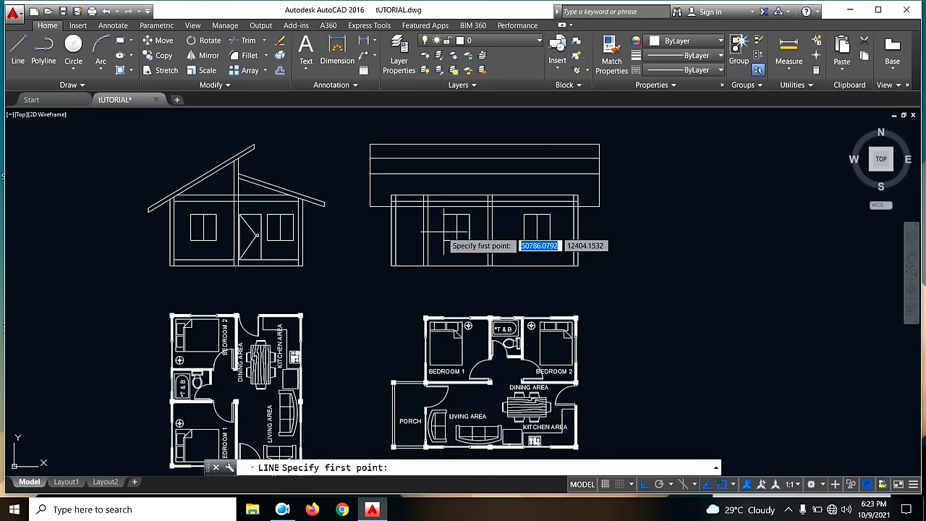
left_click(326, 197)
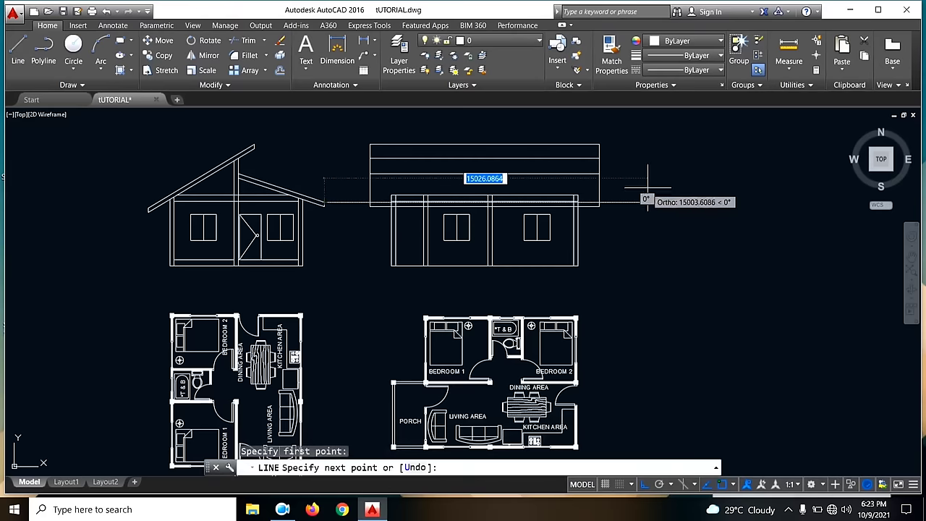
left_click(650, 187)
key("Escape")
type("tr")
key("Return")
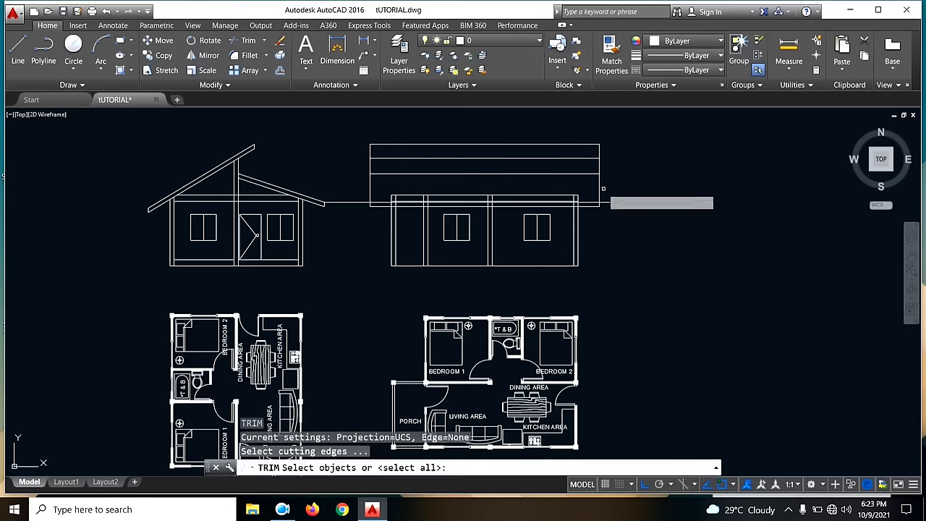
left_click(370, 183)
left_click(367, 209)
key("Escape")
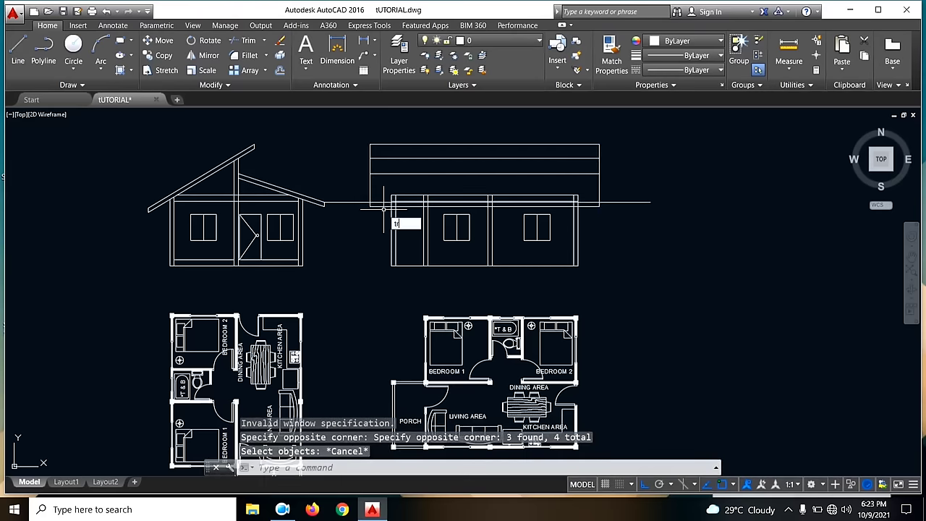
- Trim the eave projection line back to the left and right edges of the side elevation's roof
key("Return")
left_click(371, 183)
key("Return")
left_click(646, 208)
left_click(620, 171)
left_click(354, 212)
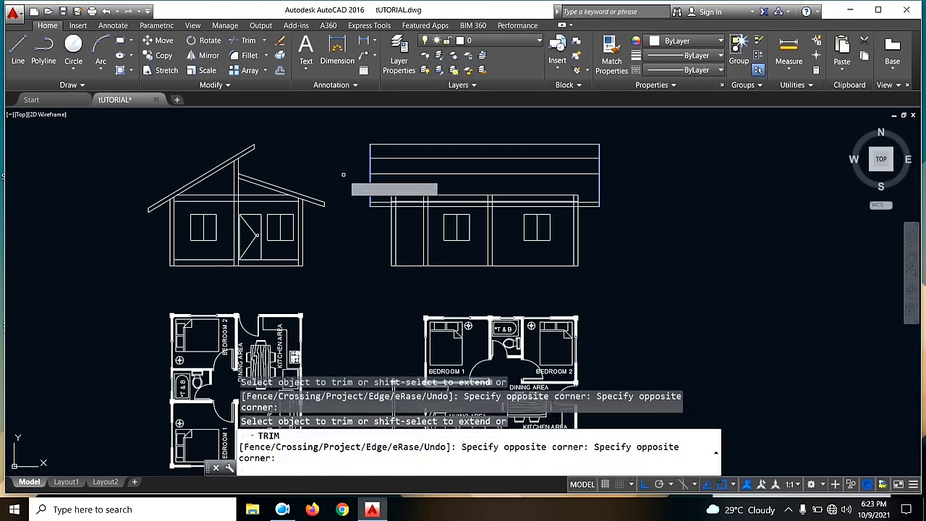
key("Escape")
- Trim the side elevation's column lines above the roof's lowest eave line
scroll(481, 177, "up", 3)
scroll(462, 202, "down", 3)
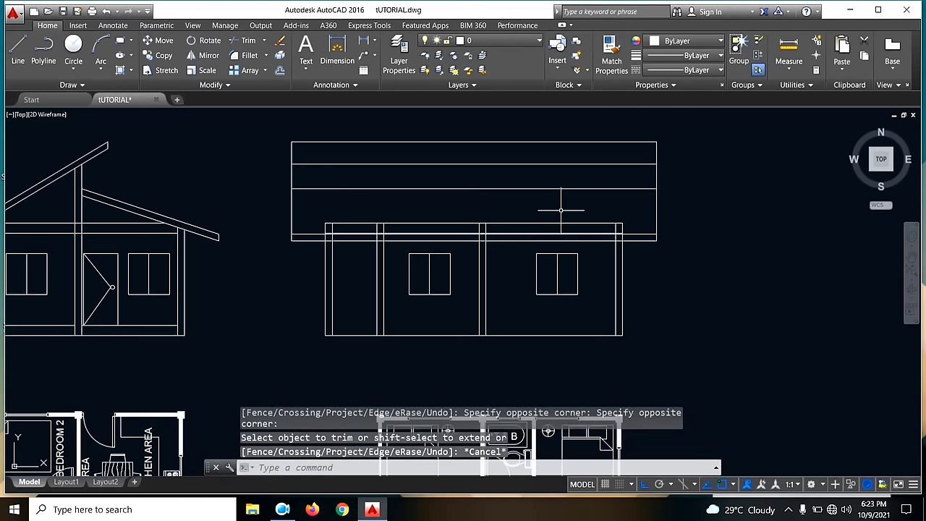
scroll(438, 221, "up", 1)
scroll(407, 221, "up", 4)
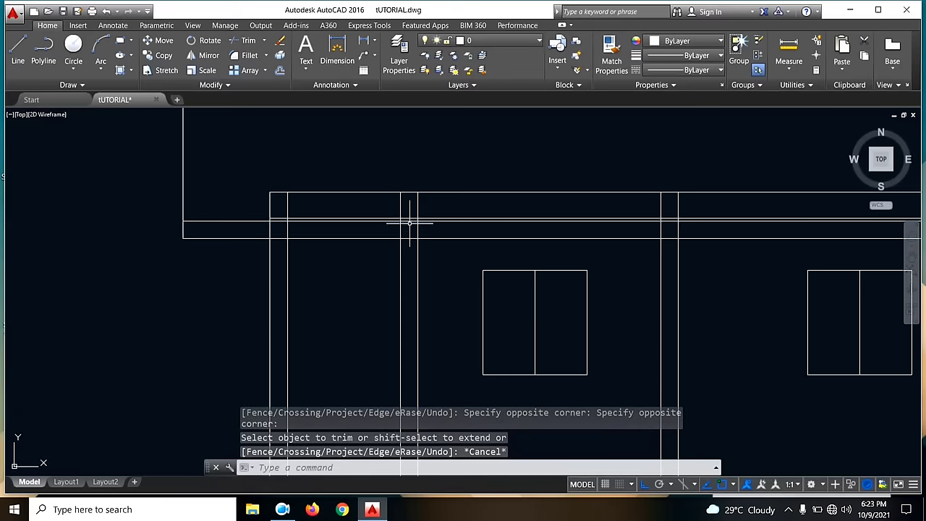
scroll(407, 227, "down", 2)
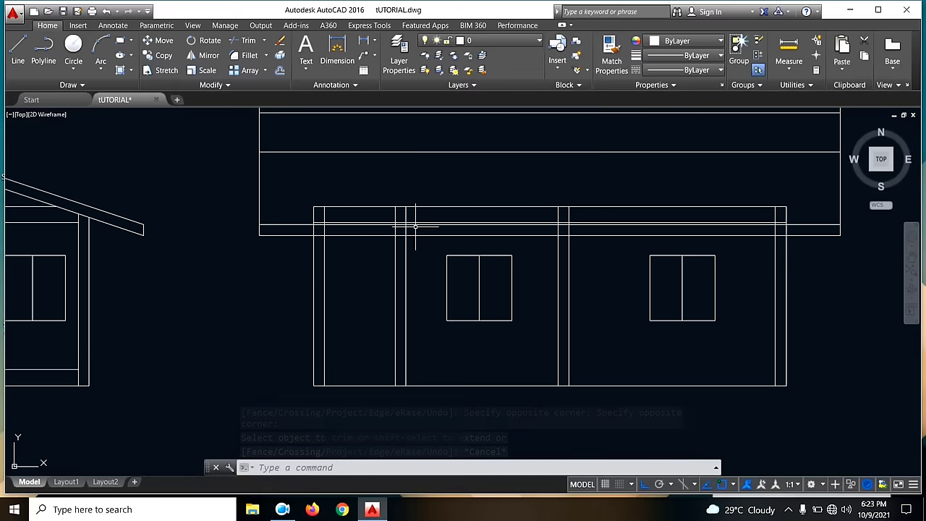
type("tr")
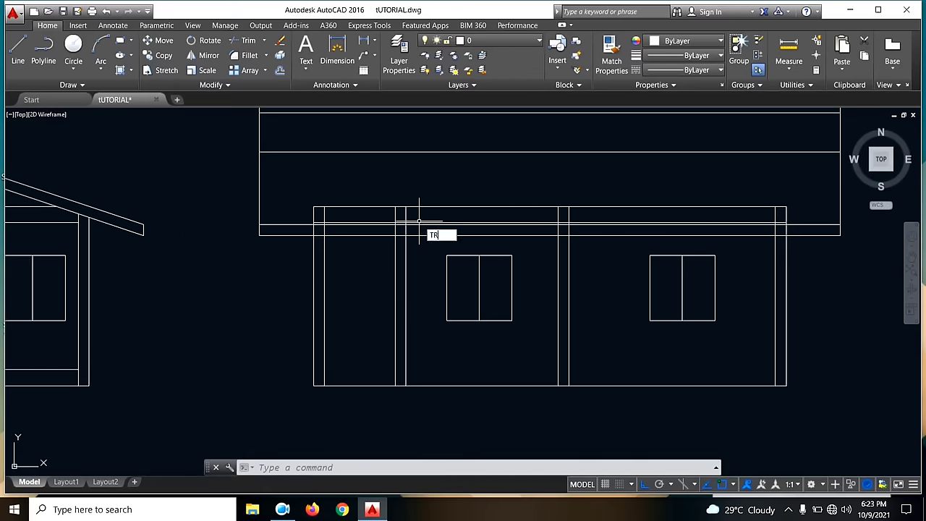
key("Return")
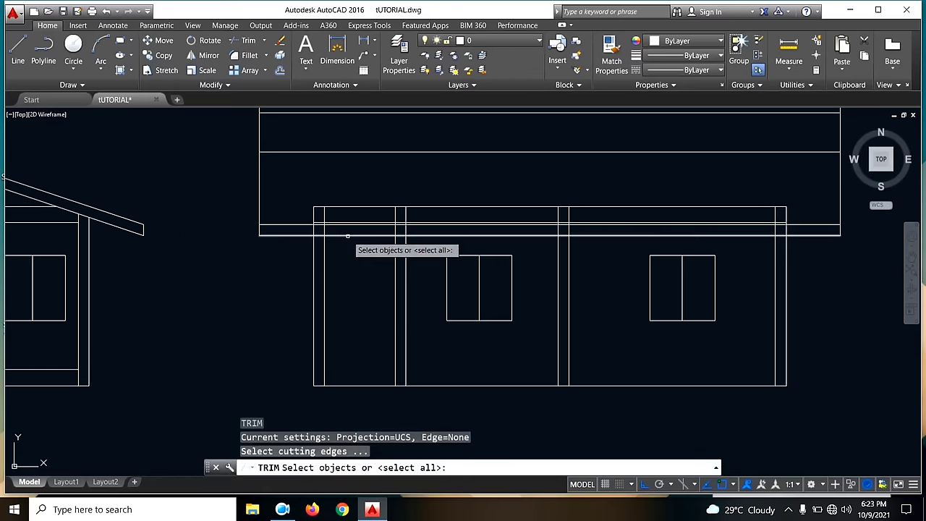
left_click(347, 236)
scroll(347, 236, "down", 2)
key("Return")
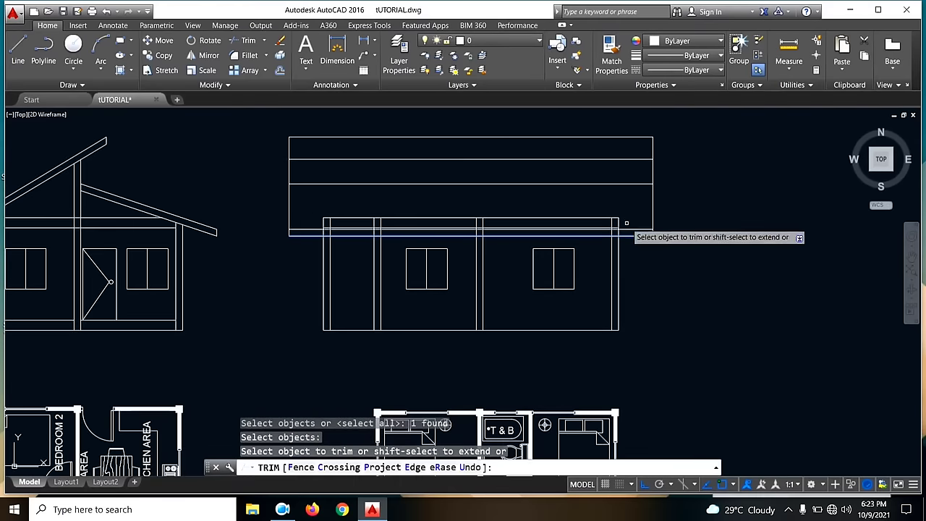
left_click(627, 221)
left_click(319, 204)
key("Escape")
- Delete the two leftover horizontal beam lines inside the side elevation's roof, just above the eave
scroll(335, 217, "up", 2)
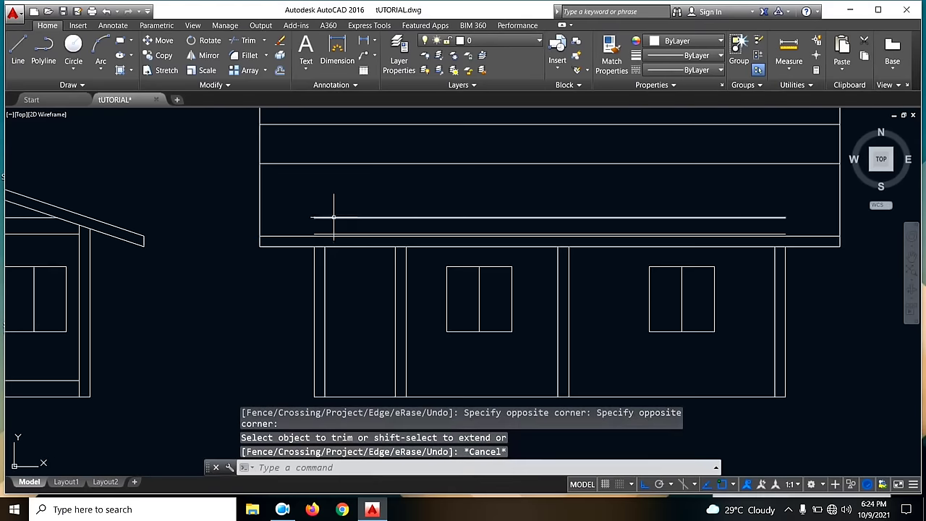
left_click(329, 232)
left_click(322, 233)
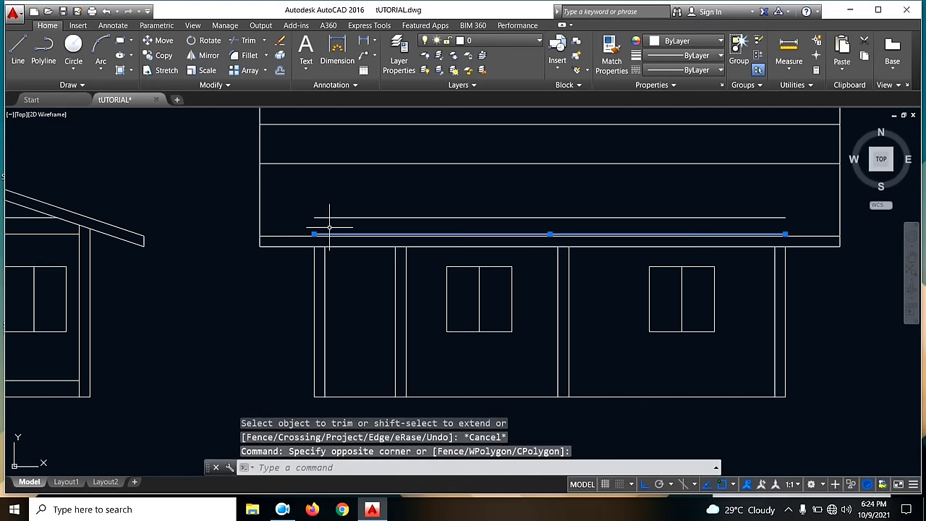
left_click(352, 216)
key("Delete")
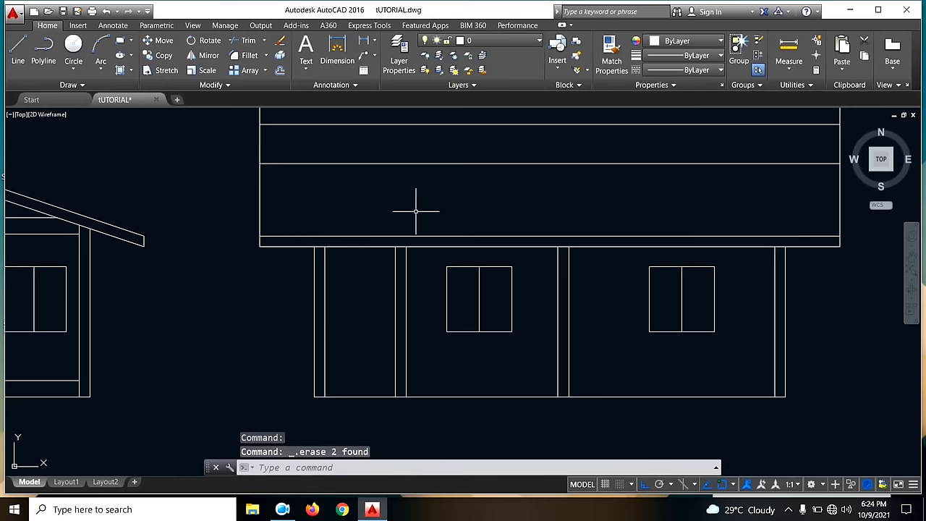
- Draw a horizontal projection line from the lower corner of the front elevation's highest roof end, extending past the side elevation's roof
scroll(434, 217, "down", 2)
scroll(368, 236, "down", 2)
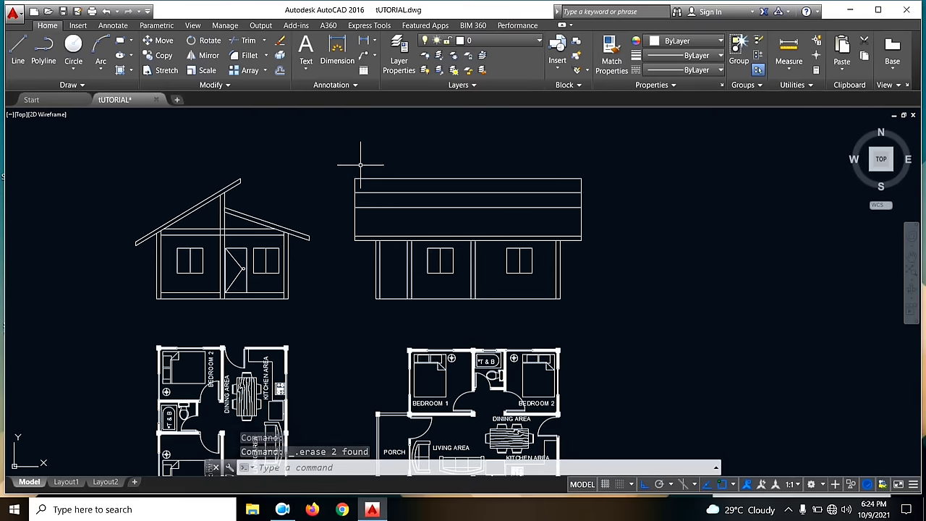
scroll(217, 137, "up", 2)
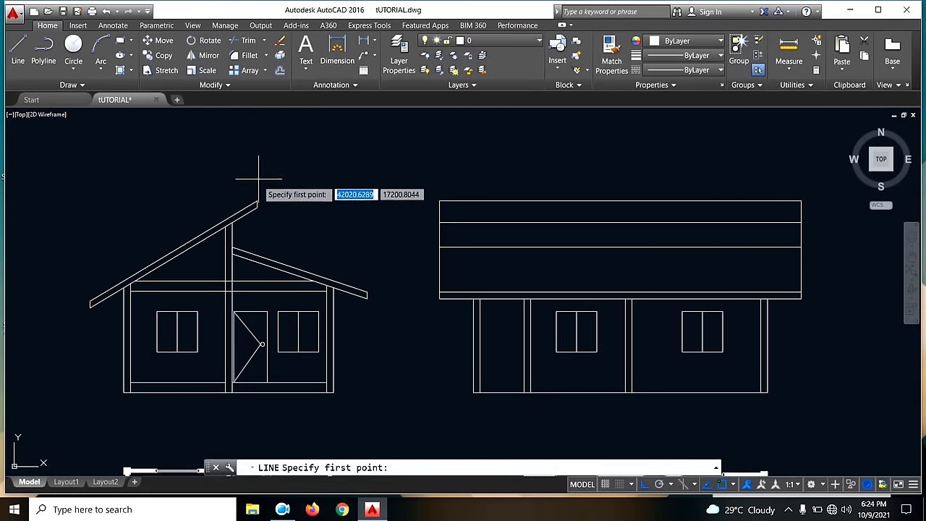
left_click(257, 206)
left_click(846, 217)
key("Escape")
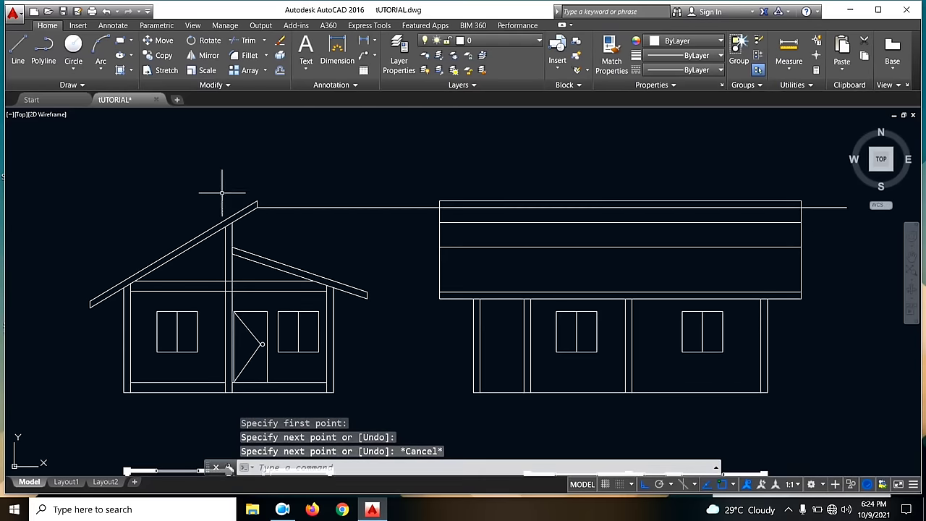
- Trim the upper roof projection line back to the left and right edges of the side elevation's roof
type("tr")
key("Return")
left_click(440, 217)
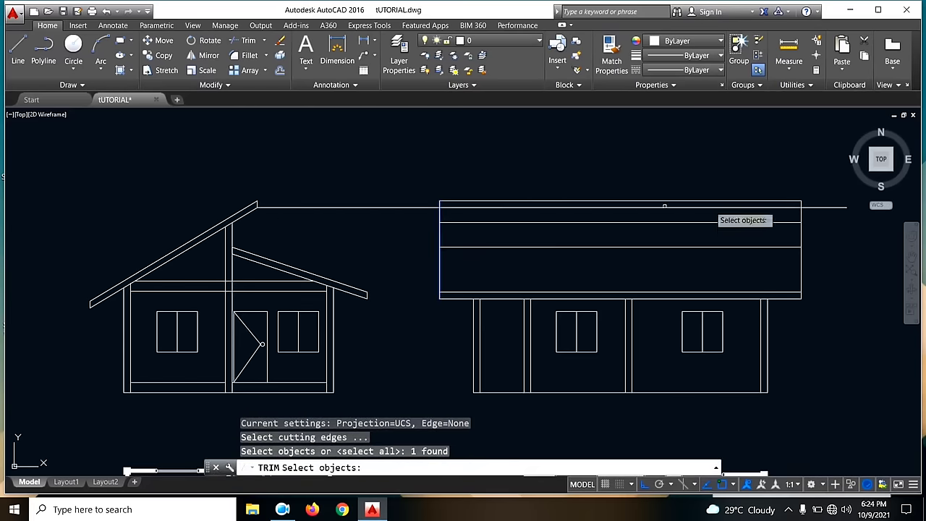
key("Return")
left_click(597, 214)
left_click(377, 217)
left_click(356, 198)
key("Escape")
- Draw a horizontal projection line from the right end of the front elevation's floor line, extending past the side elevation's rightmost column
middle_click_drag(426, 218, 344, 217)
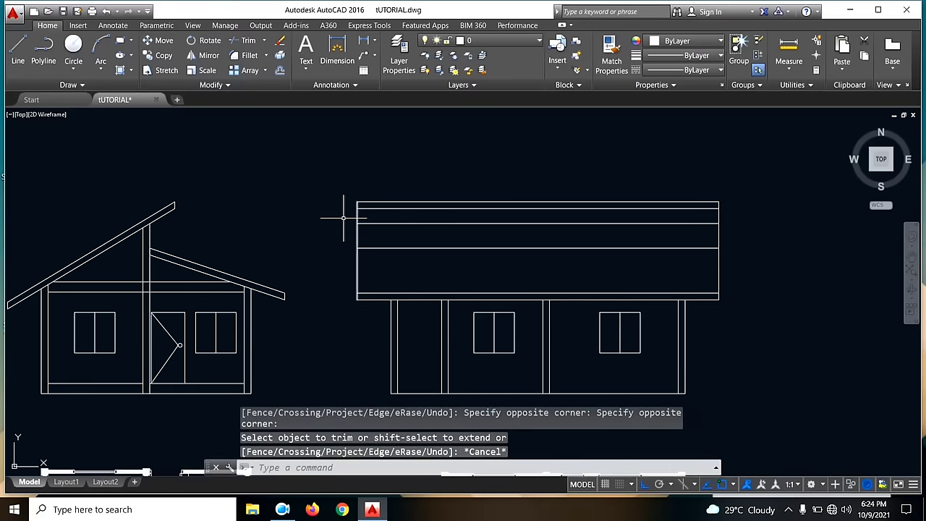
middle_click_drag(503, 260, 513, 275)
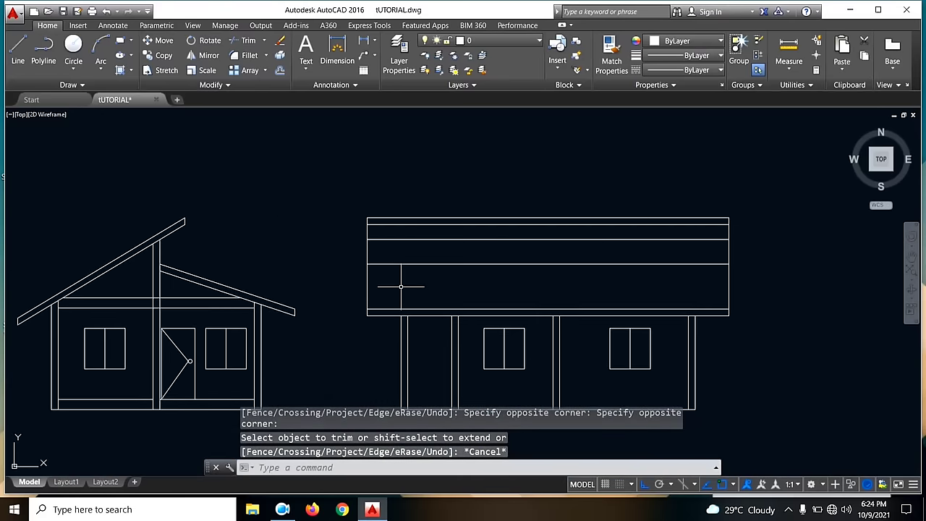
middle_click_drag(718, 288, 692, 246)
middle_click_drag(739, 273, 703, 244)
scroll(379, 231, "down", 2)
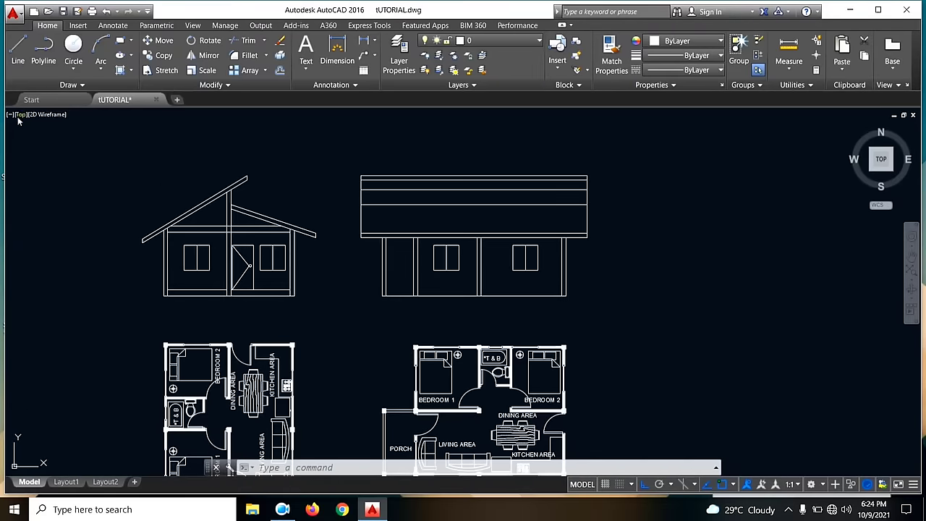
left_click(18, 51)
scroll(283, 251, "up", 2)
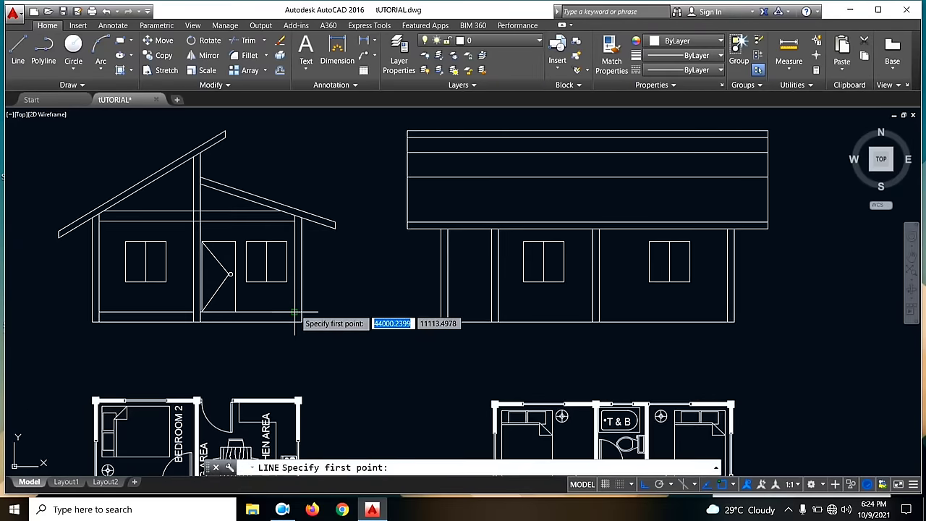
left_click(296, 313)
left_click(776, 308)
key("Escape")
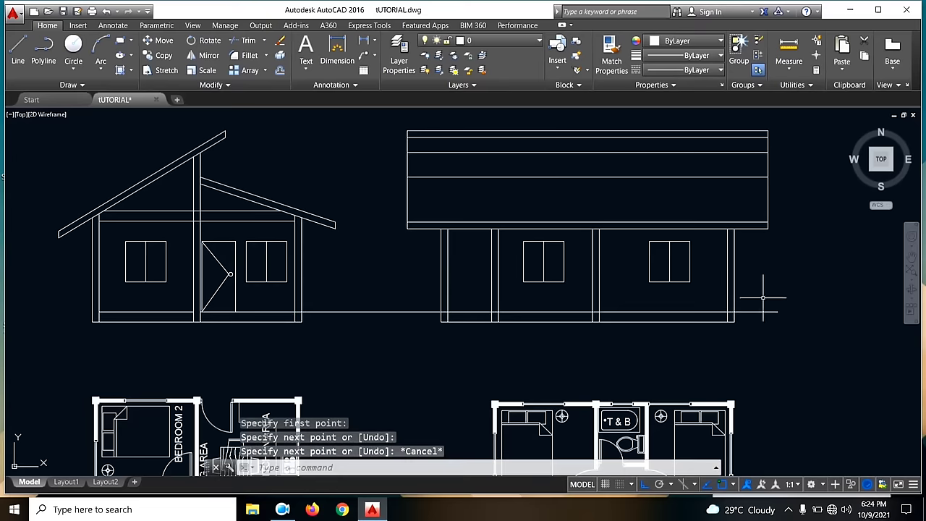
- Trim the floor projection line outside the outer edges of the side elevation's leftmost and rightmost columns
type("ttr")
key("Return")
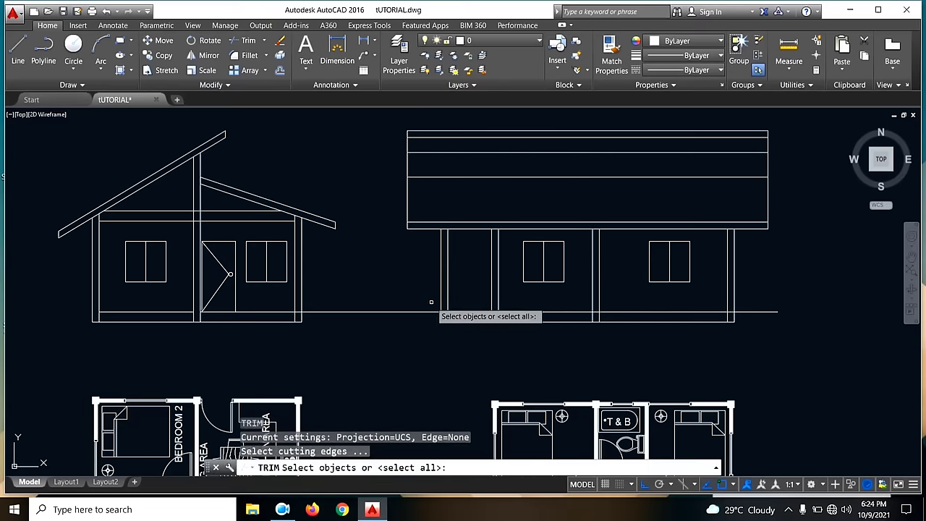
left_click(441, 301)
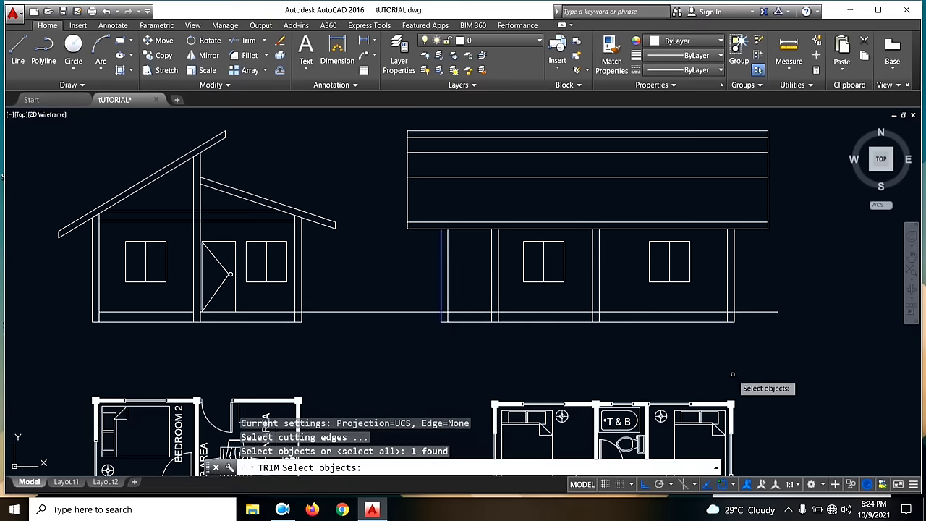
left_click(735, 293)
key("Return")
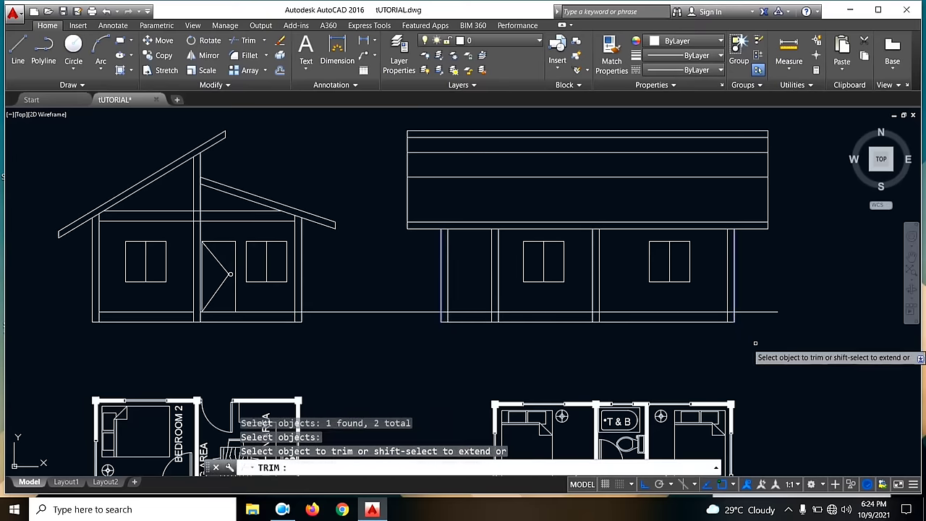
left_click(760, 313)
left_click(744, 329)
key("Escape")
middle_click_drag(629, 324, 572, 311)
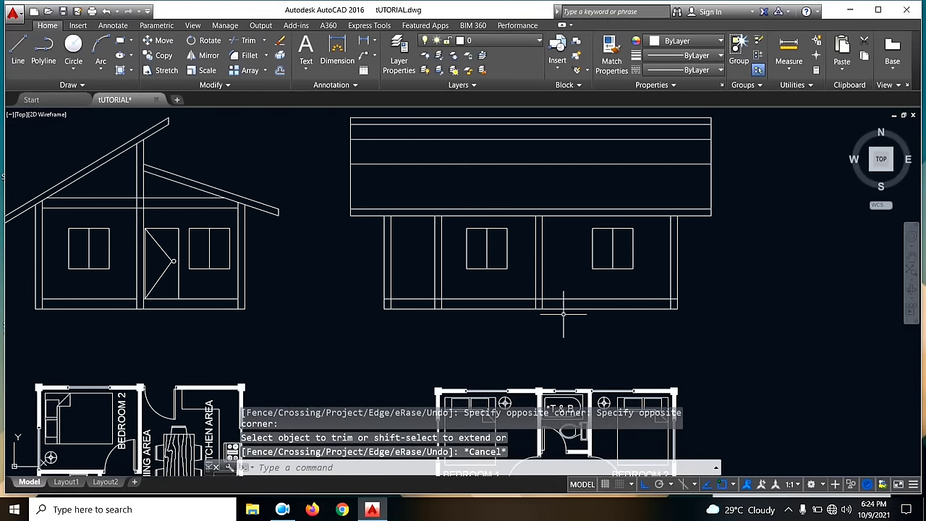
- Trim the side elevation's floor line where it crosses each of the four columns
type("tr")
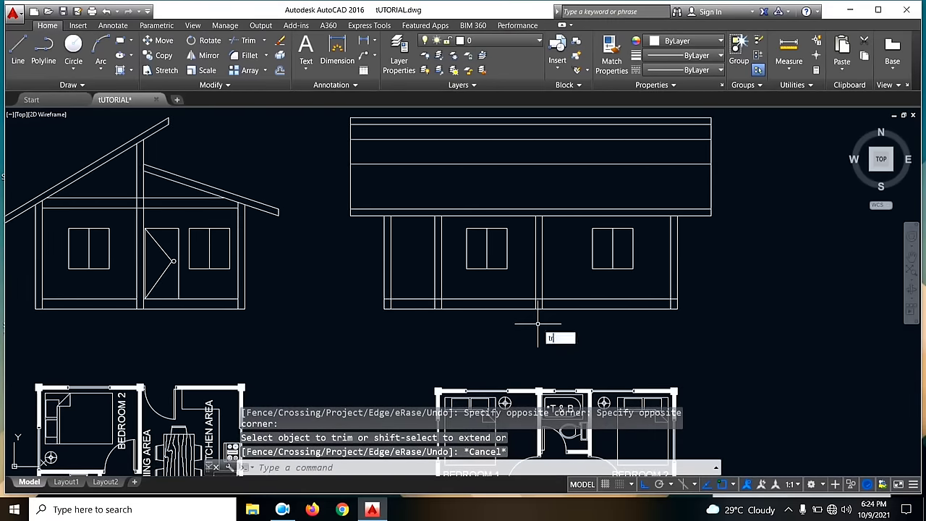
key("Return")
scroll(385, 297, "up", 2)
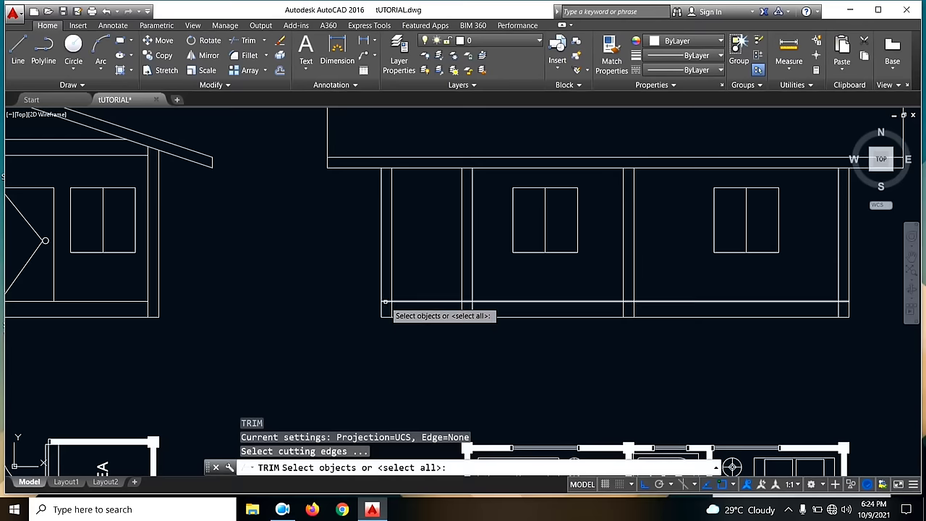
key("Return")
left_click(386, 302)
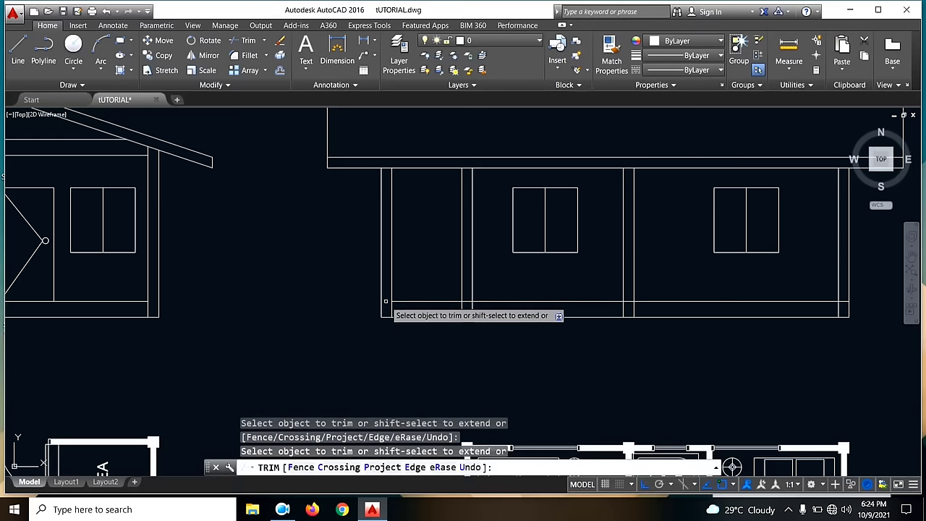
left_click(468, 302)
left_click(629, 302)
left_click(844, 301)
scroll(673, 289, "down", 4)
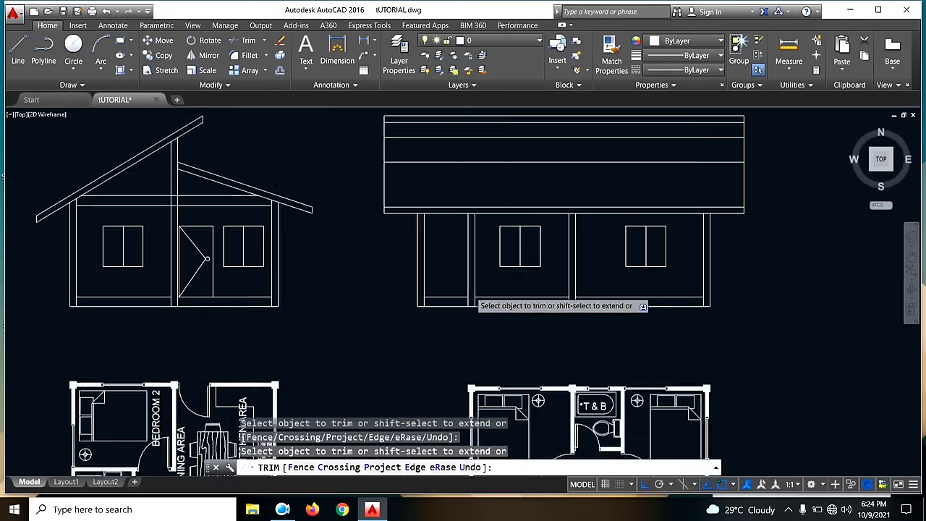
key("Escape")
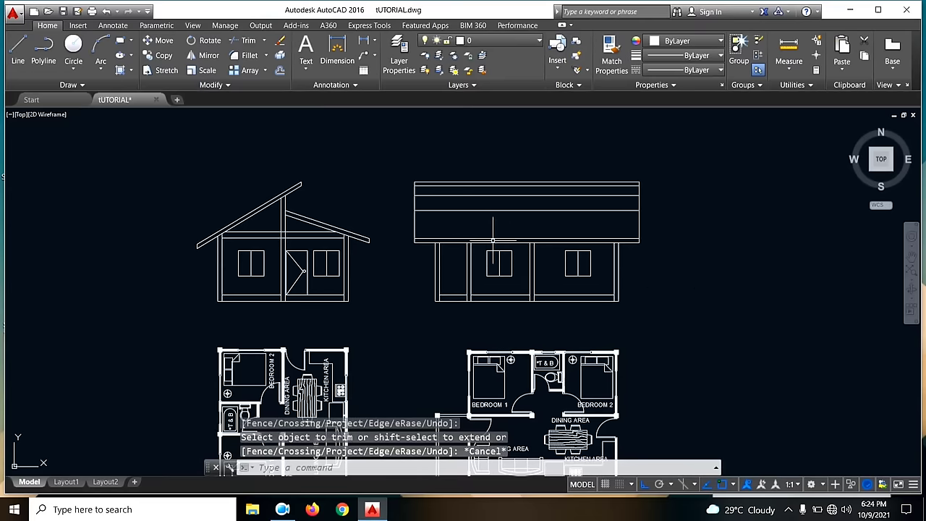
- Start hatching the side elevation's wide lower roof panel with the ANSI32 pattern at an angle of 45
middle_click_drag(497, 208, 459, 208)
type("H")
key("Return")
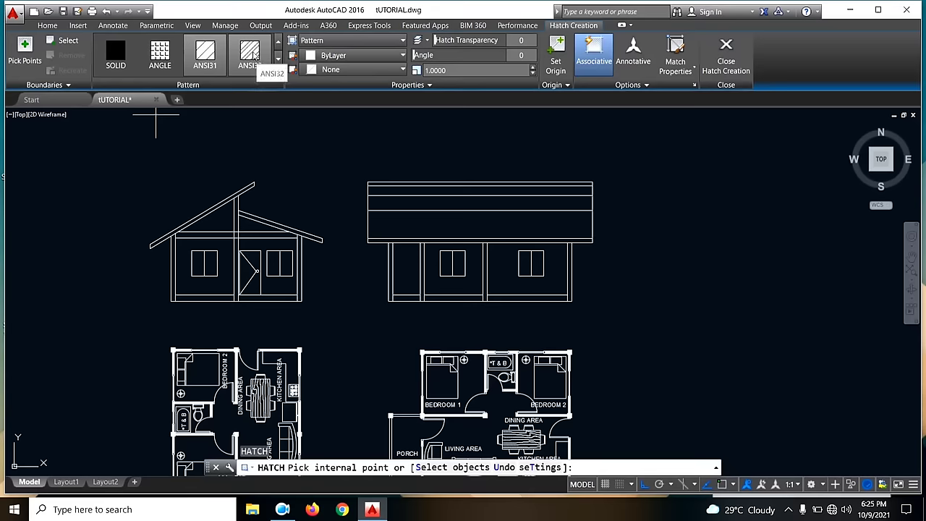
left_click(249, 58)
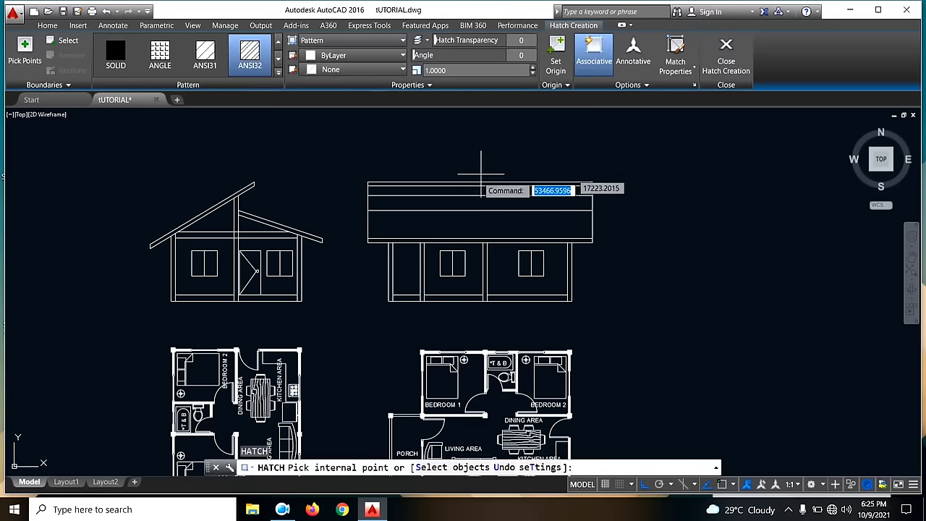
scroll(497, 154, "up", 2)
left_click(430, 250)
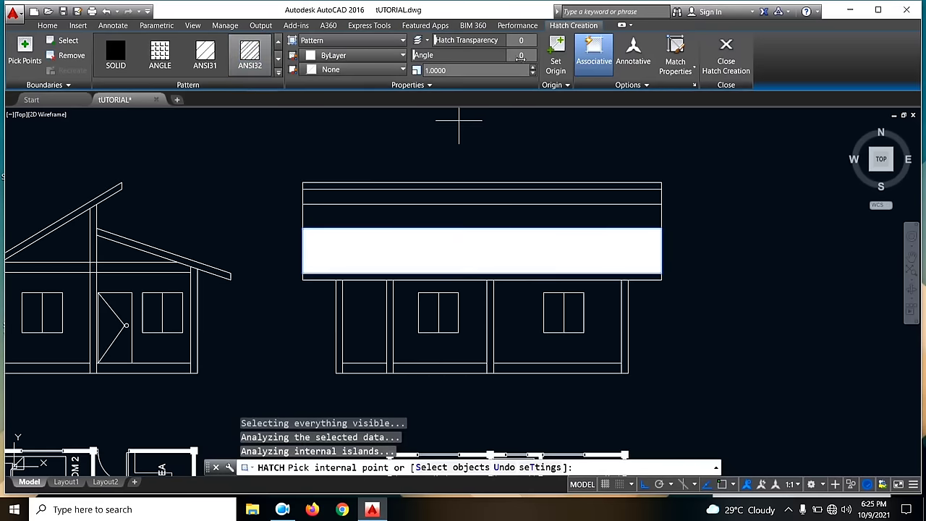
type("45")
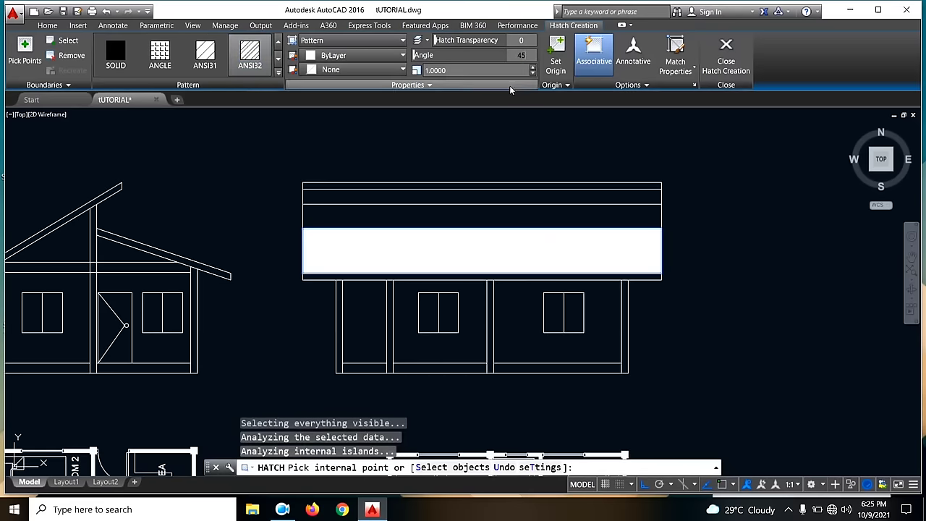
key("Return")
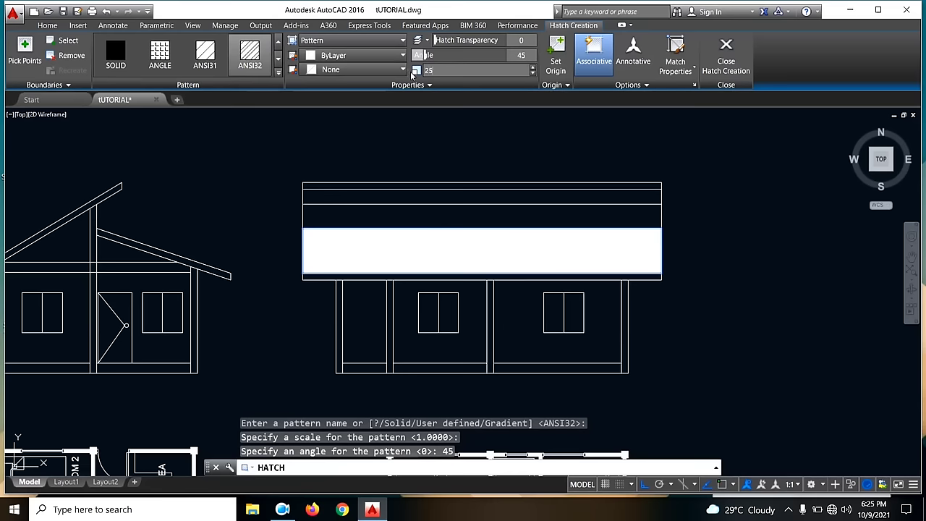
- Finish the lower roof hatch at scale 25, then raise the hatch's scale to 150
key("Return")
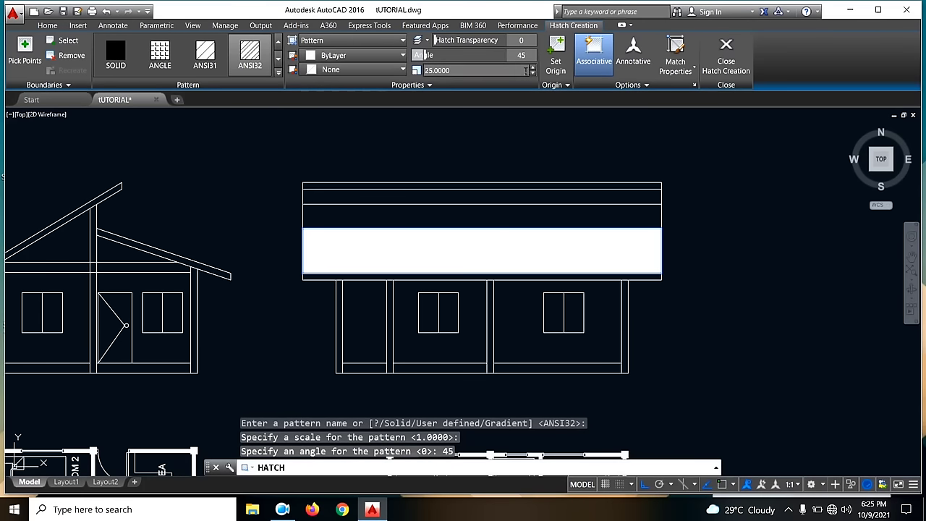
key("Escape")
left_click(512, 241)
left_click(400, 225)
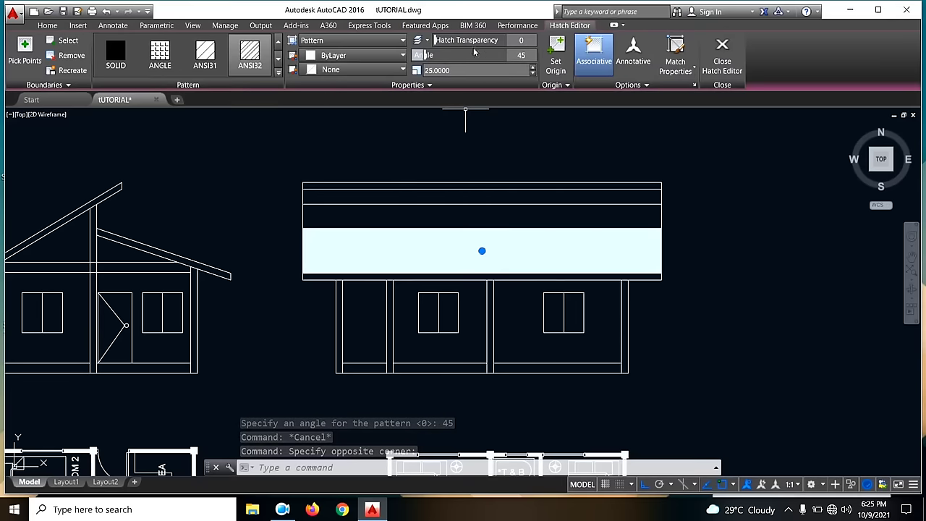
left_click(469, 71)
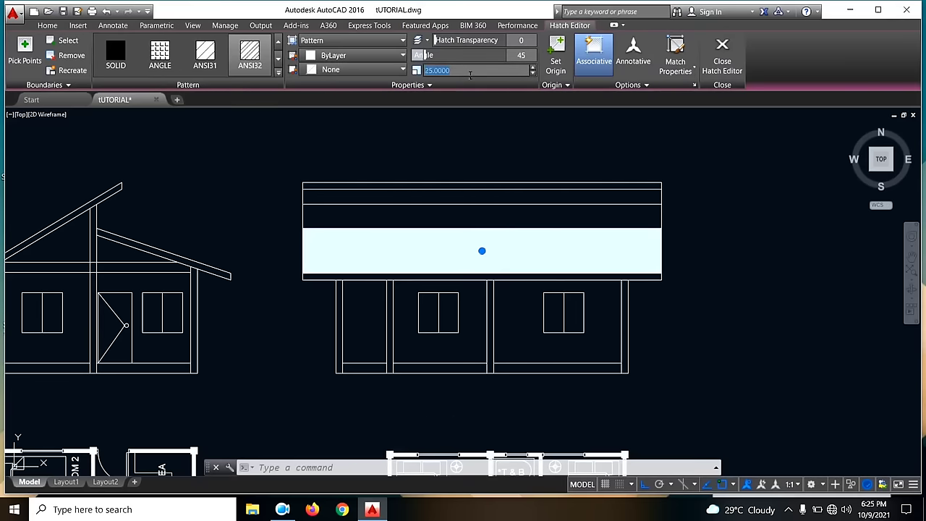
type("150")
key("Return")
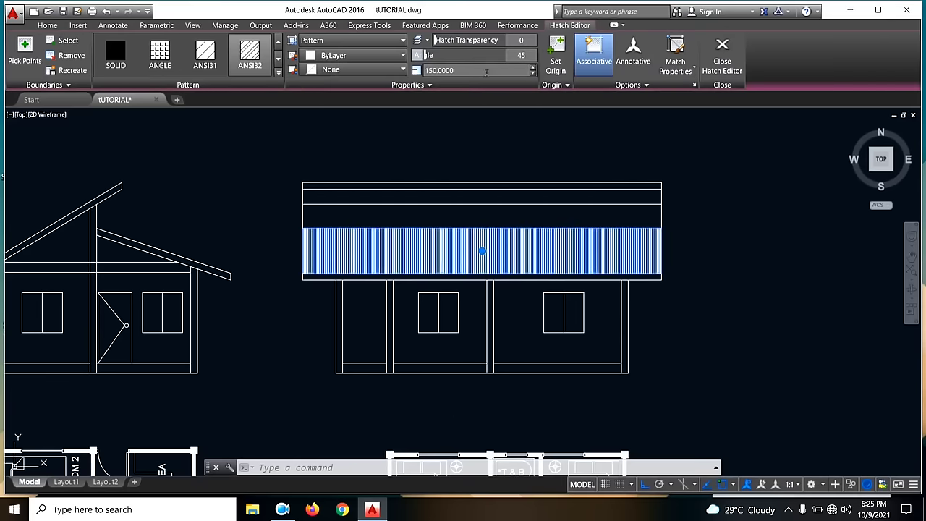
- Set the lower roof hatch's scale to 250 and deselect it
left_click(476, 71)
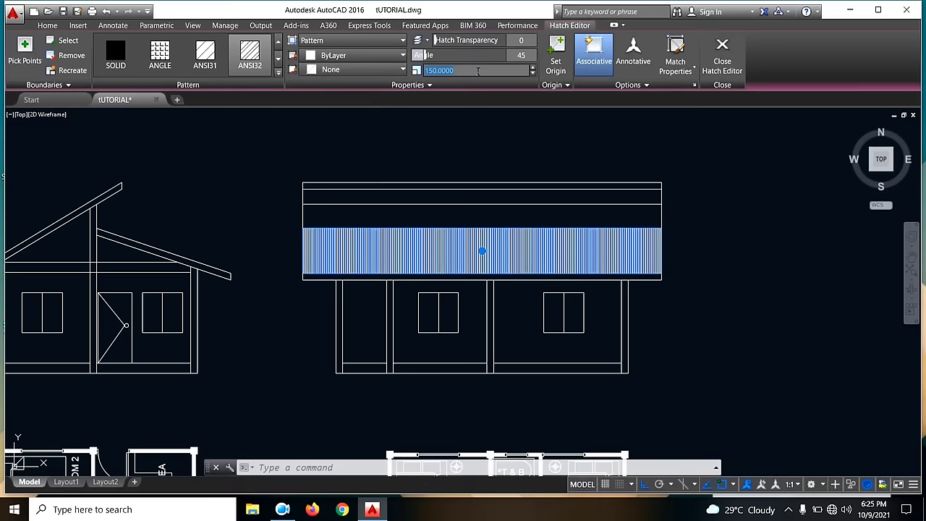
type("250")
key("Return")
scroll(408, 259, "up", 2)
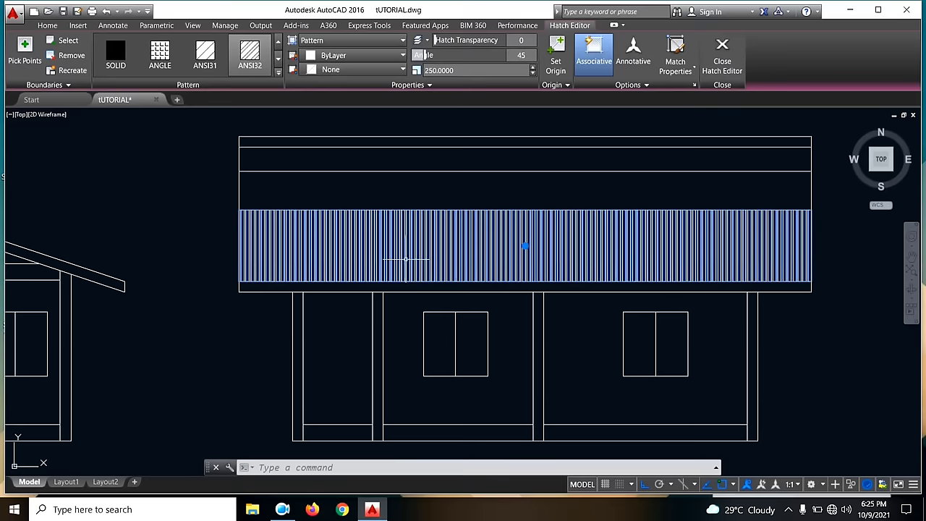
scroll(418, 211, "down", 4)
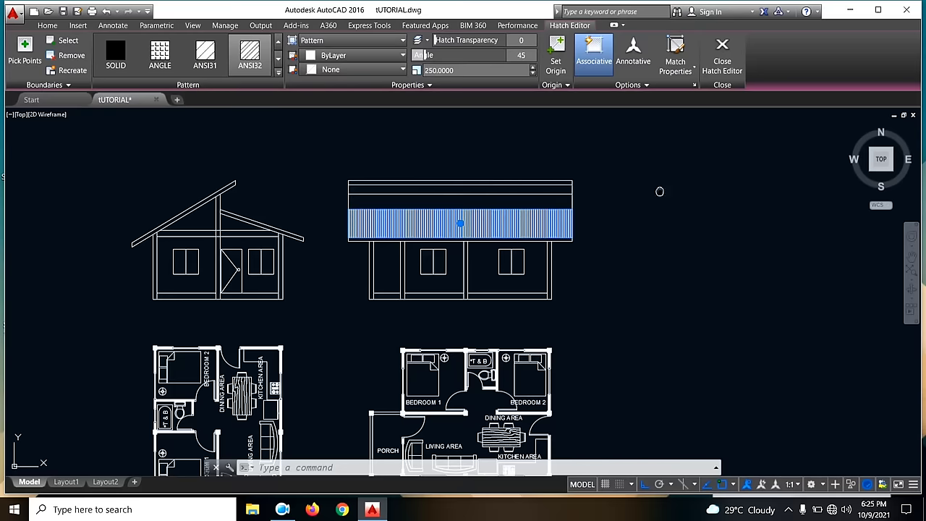
mouse_move(659, 199)
middle_mouse_down()
mouse_move(705, 162)
mouse_move(695, 181)
middle_mouse_up()
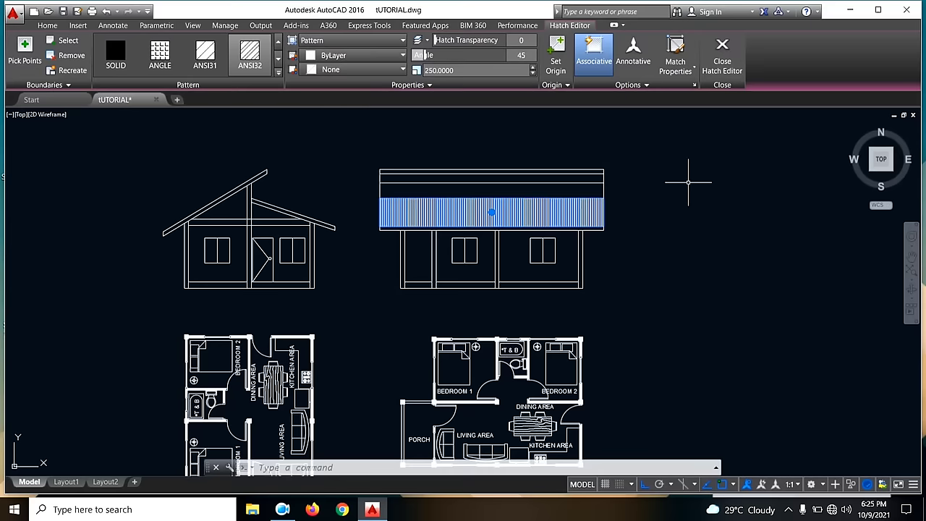
left_click(688, 181)
key("Escape")
scroll(452, 196, "up", 2)
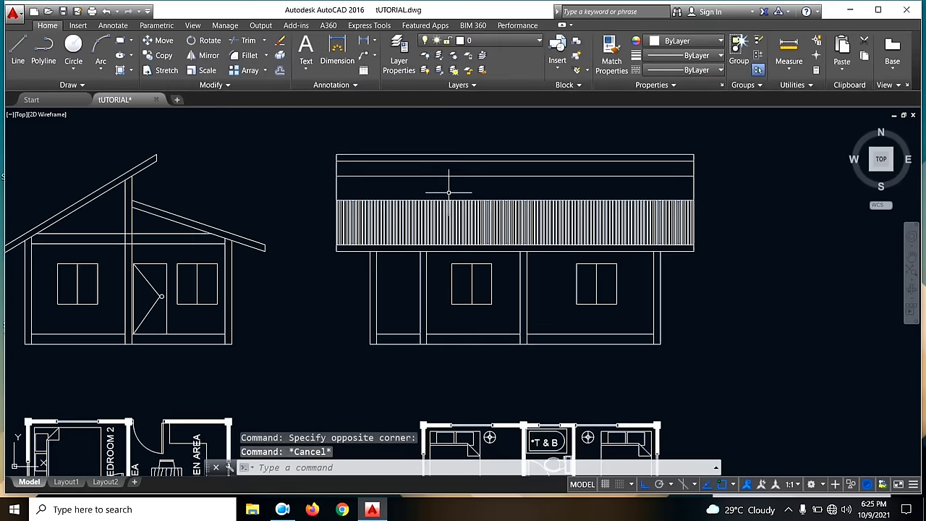
- Examine the hatched roof of the side elevation against the front elevation and the floor plans
scroll(283, 201, "down", 2)
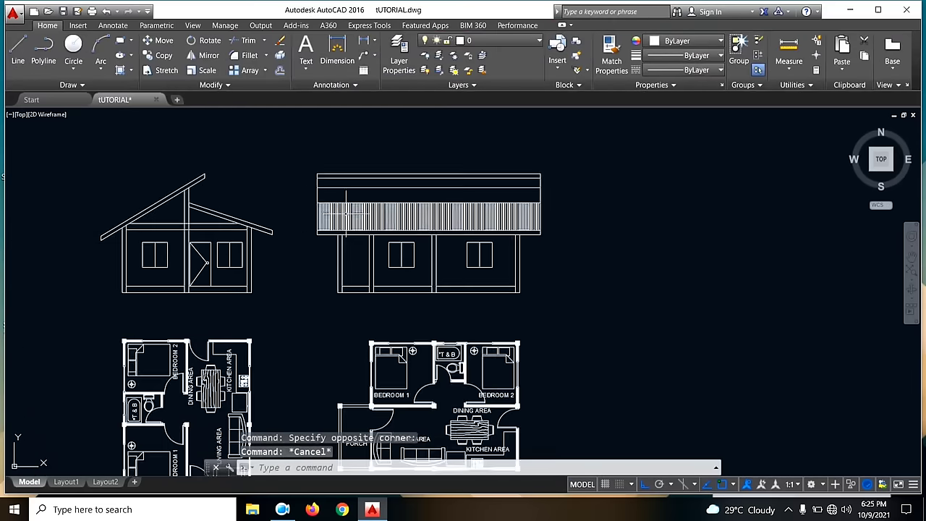
scroll(618, 231, "up", 1)
scroll(365, 165, "up", 3)
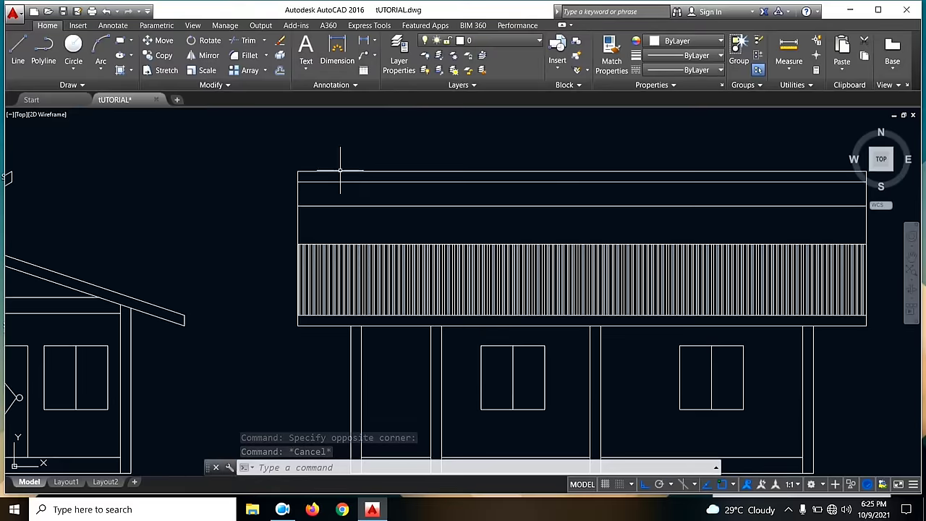
scroll(507, 166, "down", 2)
mouse_move(688, 217)
middle_mouse_down()
mouse_move(649, 229)
mouse_move(641, 186)
middle_mouse_up()
scroll(637, 182, "down", 2)
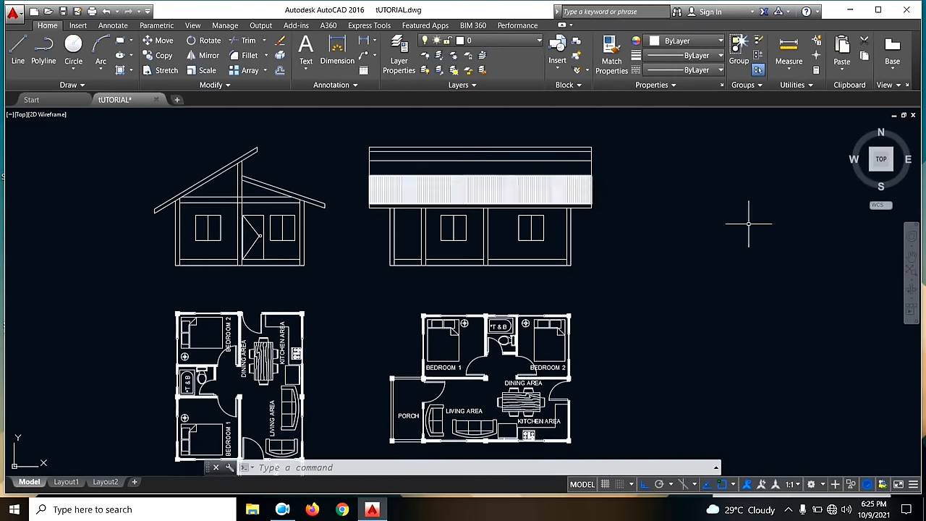
scroll(593, 217, "down", 1)
middle_click_drag(571, 198, 531, 222)
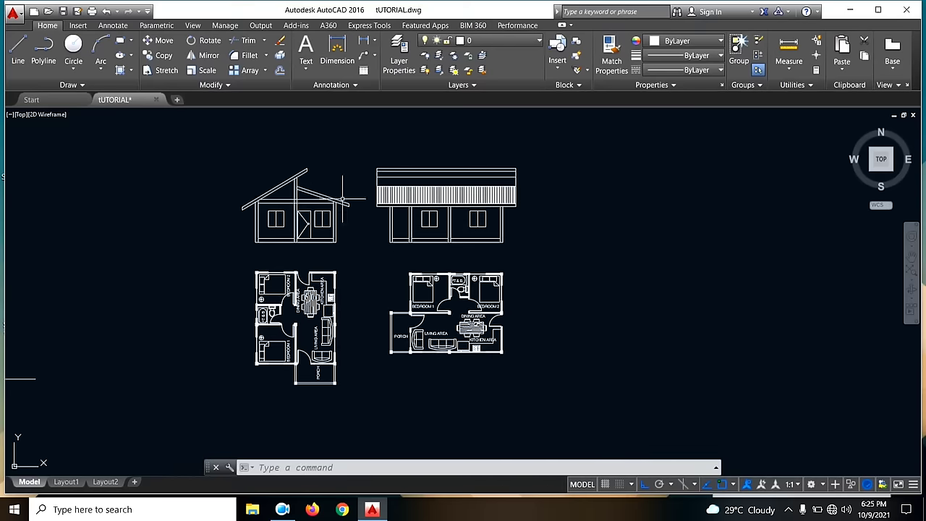
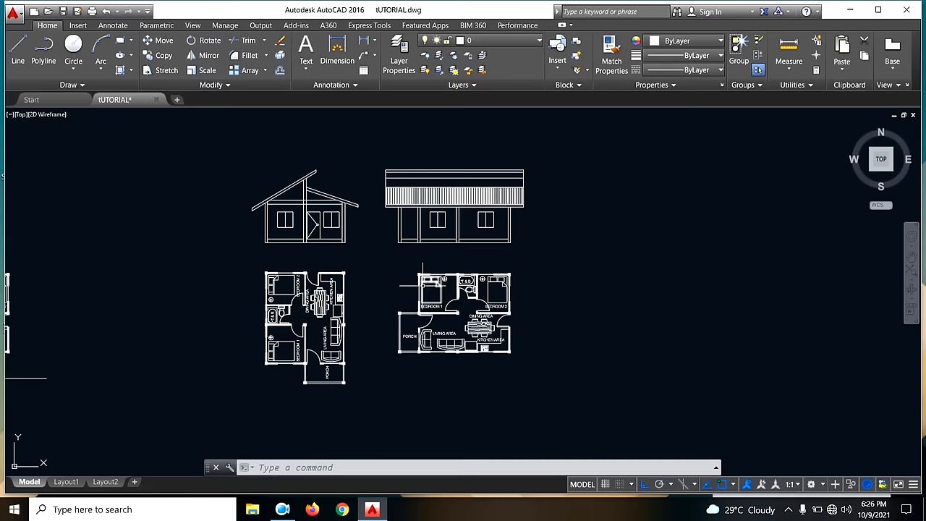
- Draw a line from the second column's left edge at the eave, 1000 to the left, then vertically up past the roof ridge
left_click(18, 56)
scroll(423, 185, "up", 6)
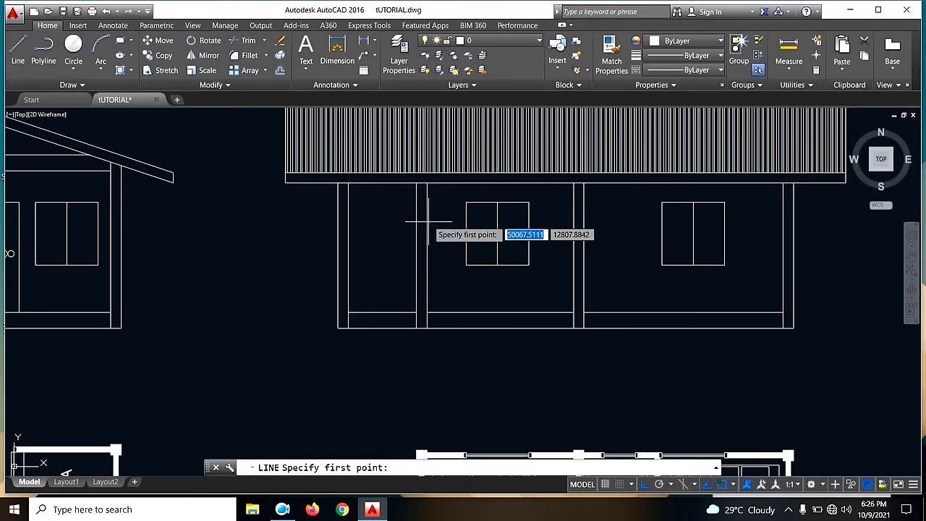
left_click(417, 183)
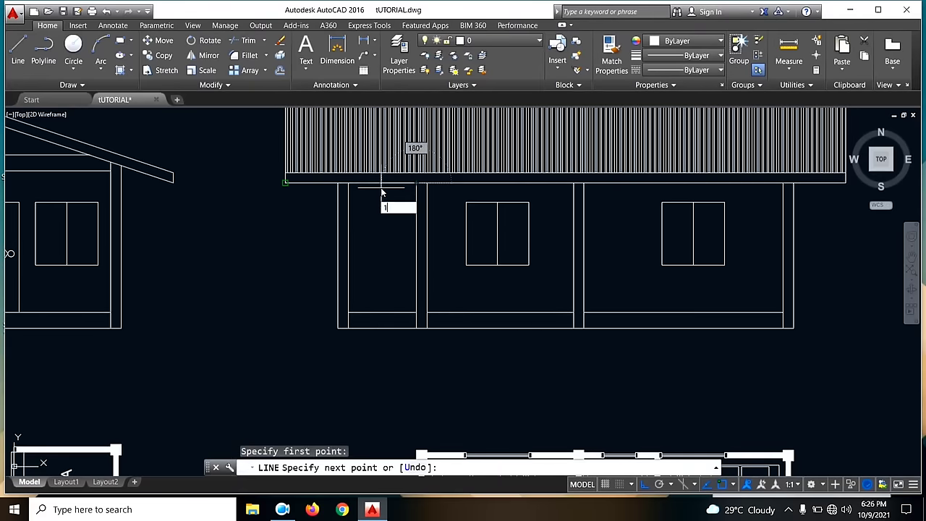
type("1000")
key("Return")
scroll(417, 189, "down", 6)
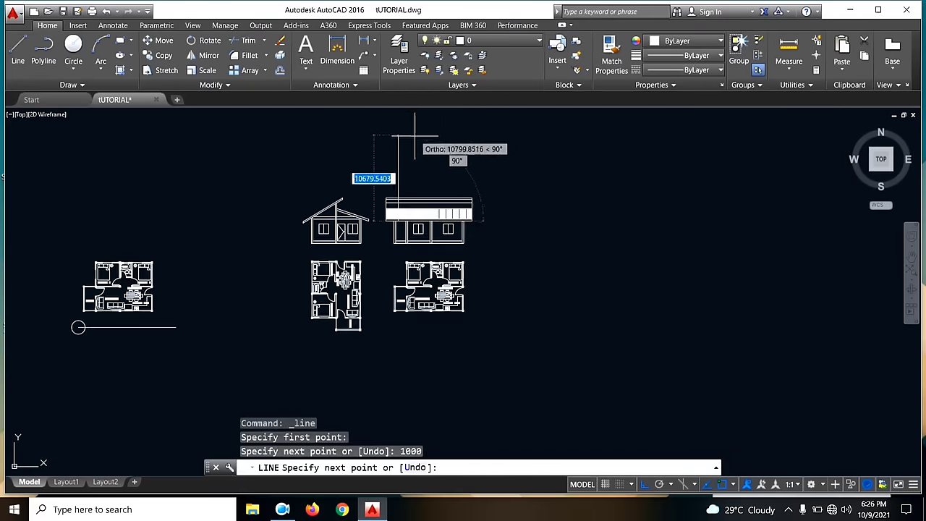
left_click(398, 165)
key("Escape")
- Fillet the new vertical line with the side elevation's top roof line into a sharp corner
type("f")
key("Return")
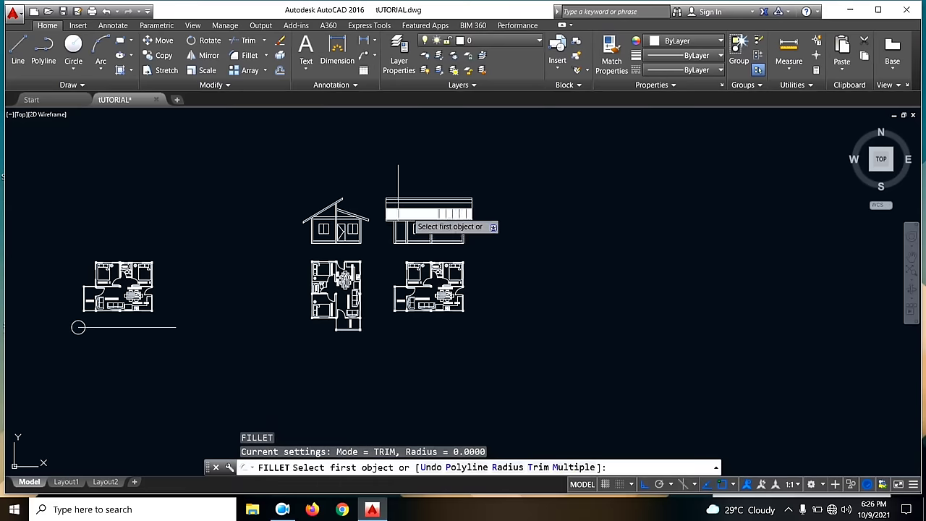
scroll(406, 210, "up", 6)
left_click(351, 157)
left_click(379, 133)
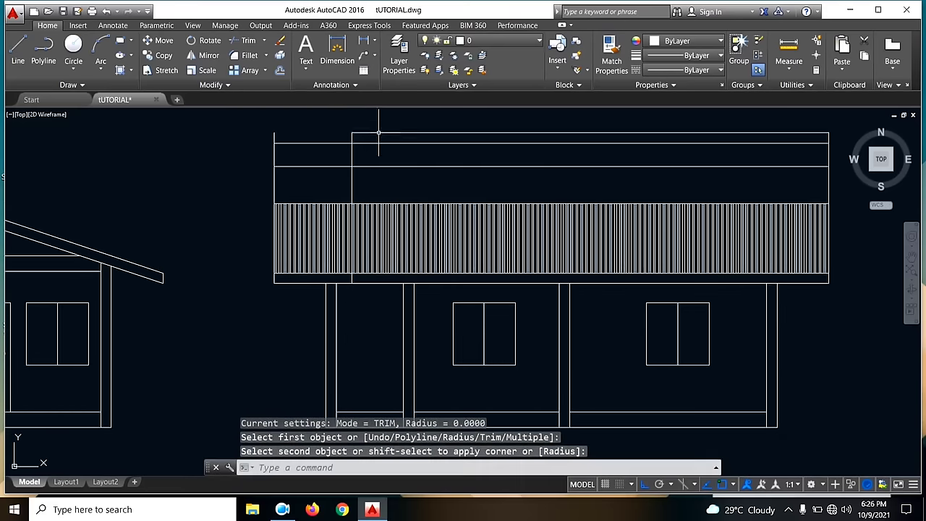
- Trim the upper roof lines that extend to the left of the new vertical line
key("Escape")
type("tr")
key("Return")
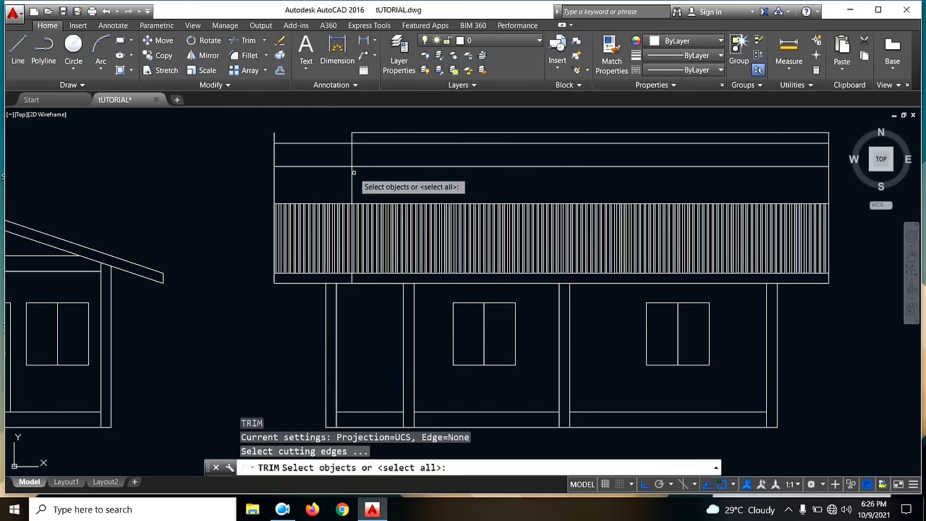
left_click(352, 171)
key("Return")
left_click(330, 142)
left_click(321, 176)
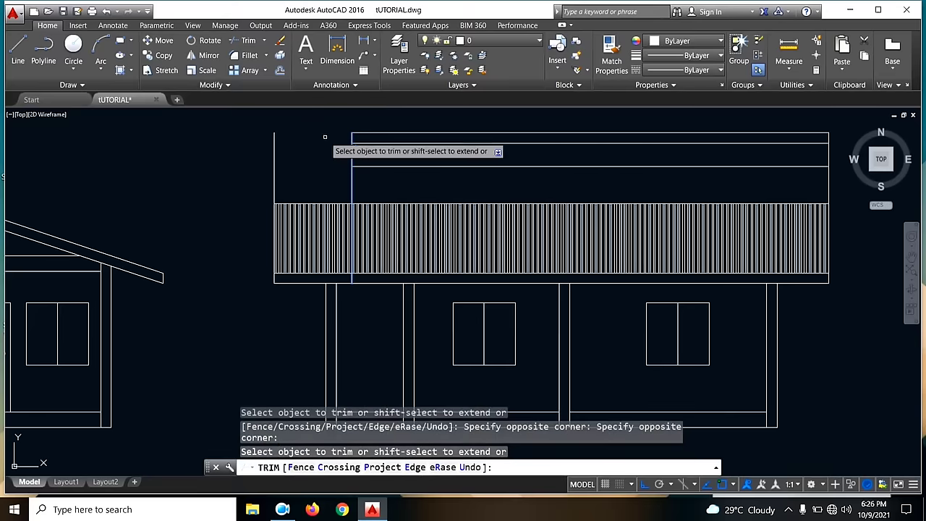
scroll(395, 128, "down", 4)
key("Escape")
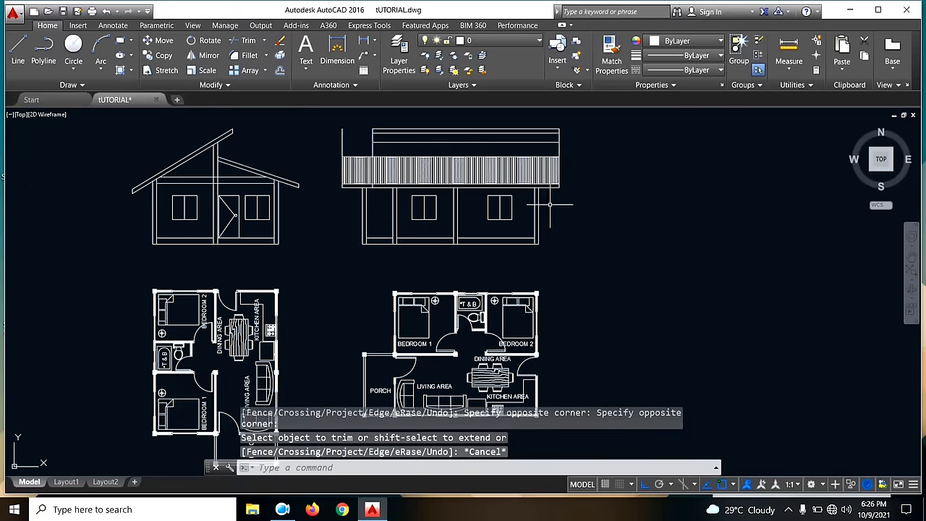
- Draw a vertical line from the second column's left edge at the eave up past the lower roof's top line
scroll(423, 137, "down", 2)
scroll(539, 237, "up", 2)
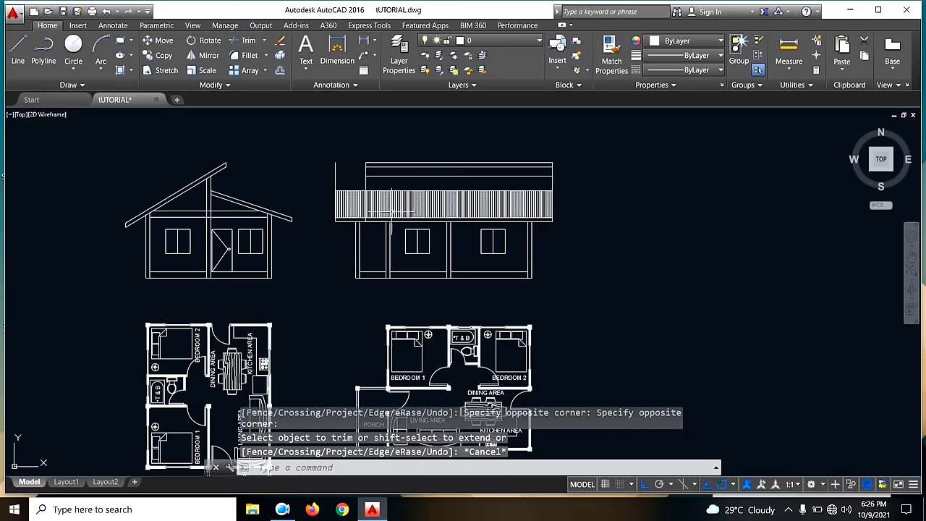
scroll(388, 192, "up", 2)
left_click(17, 60)
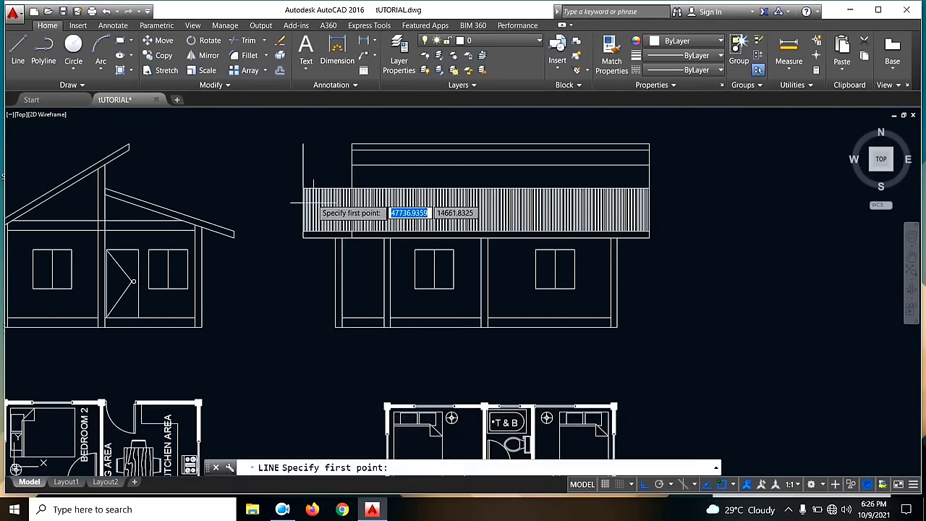
scroll(393, 207, "up", 3)
left_click(475, 297)
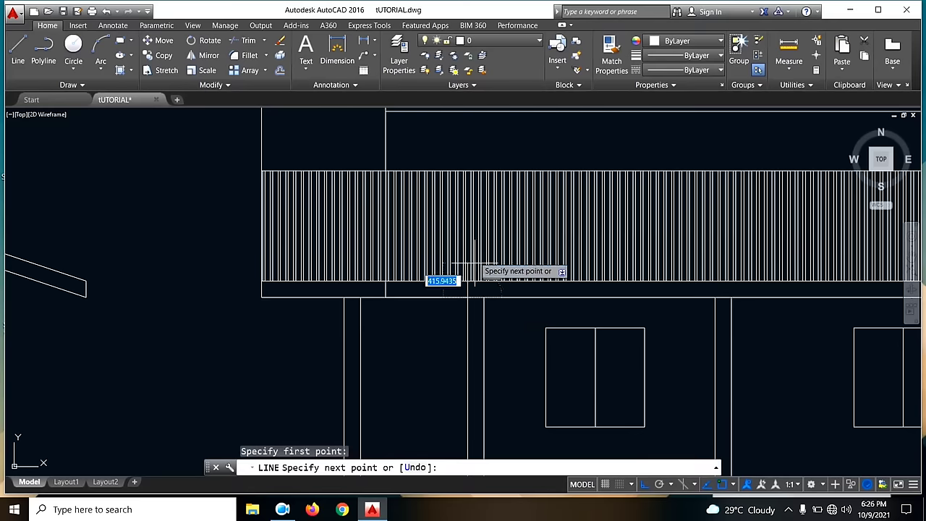
scroll(477, 153, "down", 2)
left_click(476, 151)
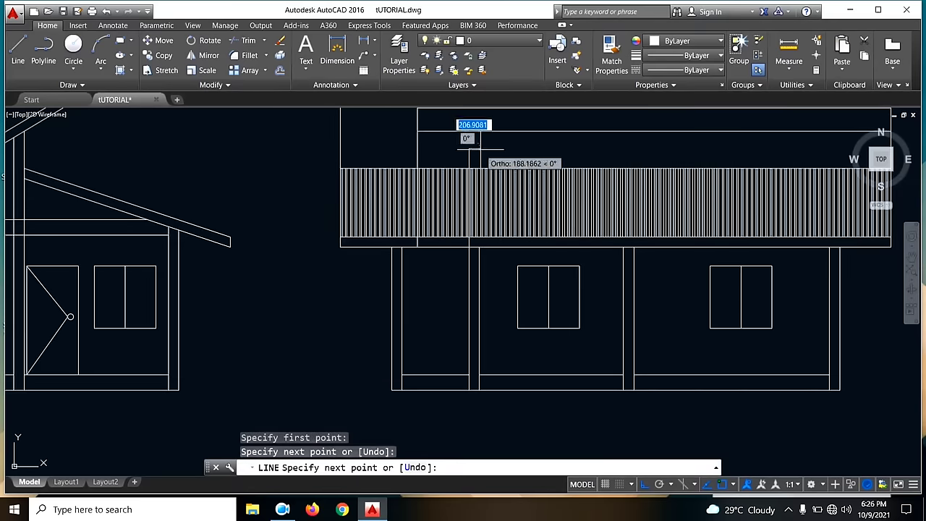
key("Escape")
- Trim the part of the new vertical line that projects above the lower roof's top line
type("tr")
key("Return")
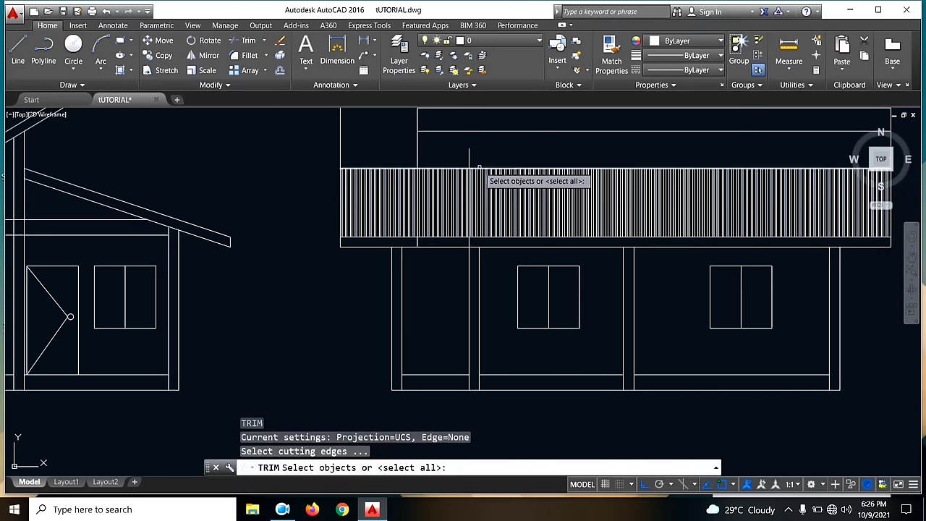
left_click(469, 156)
key("Return")
key("Escape")
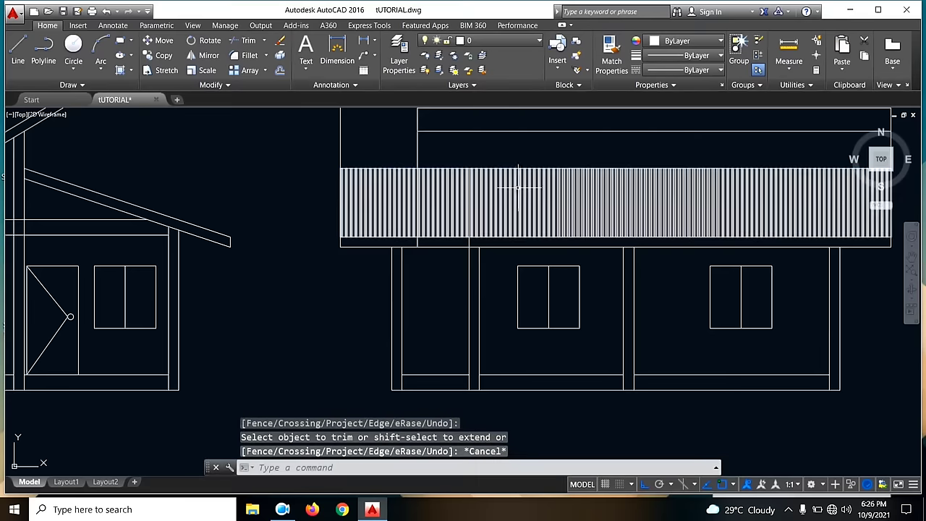
- Delete the hatch from the lower roof of the side elevation
left_click(615, 201)
key("Delete")
scroll(484, 199, "down", 2)
mouse_move(484, 198)
middle_mouse_down()
mouse_move(469, 228)
mouse_move(478, 231)
mouse_move(451, 232)
mouse_move(437, 214)
middle_mouse_up()
left_click(427, 218)
key("Escape")
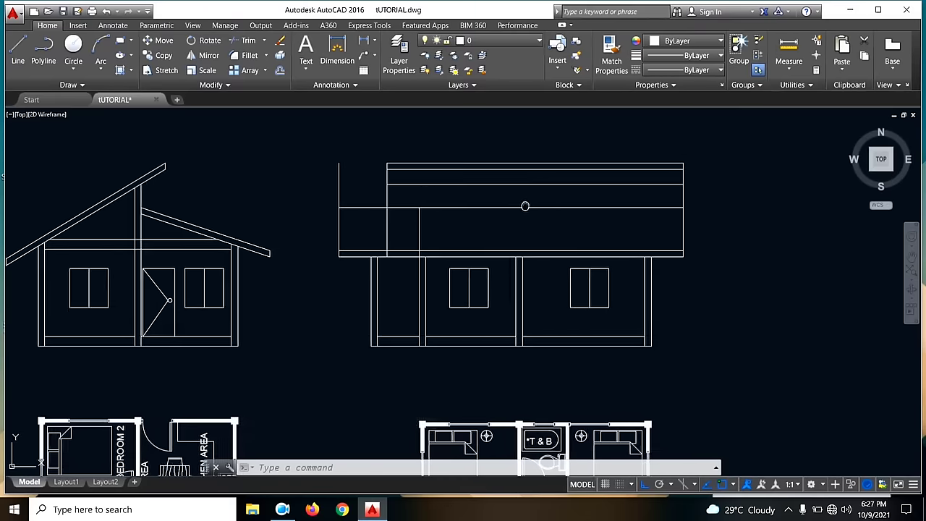
- Draw a horizontal projection line from the lower corner of the front elevation's upper roof eave end into the side elevation
middle_click_drag(525, 205, 454, 219)
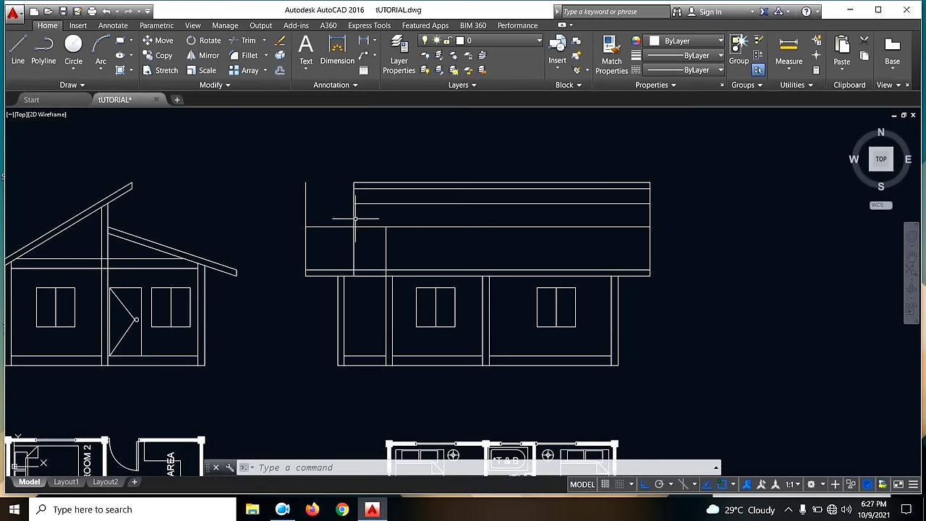
key("Escape")
mouse_move(355, 209)
middle_mouse_down()
mouse_move(389, 221)
mouse_move(385, 209)
middle_mouse_up()
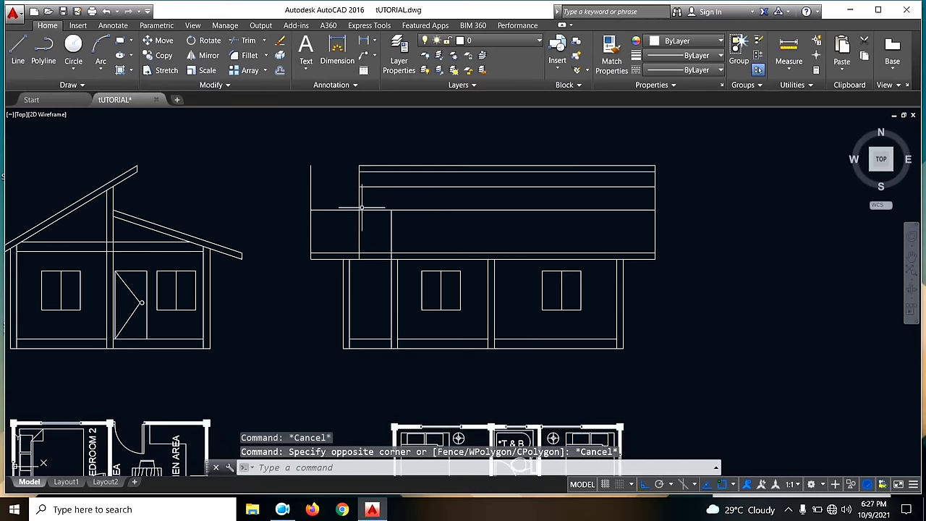
middle_click_drag(428, 235, 583, 221)
left_click(17, 49)
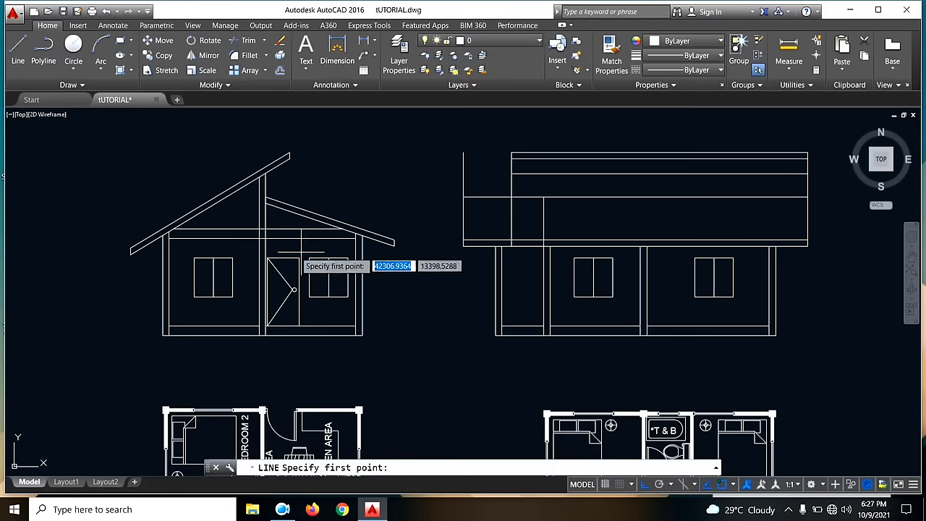
left_click(131, 253)
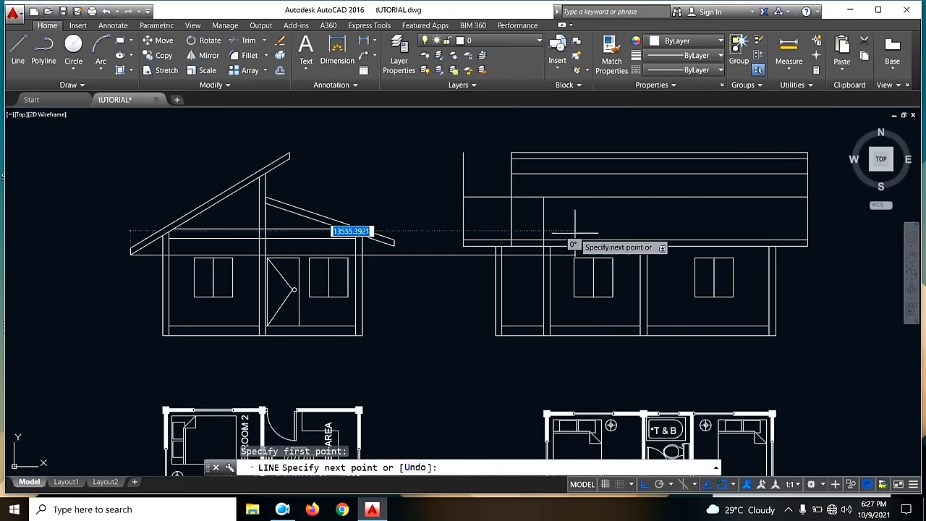
scroll(496, 266, "up", 2)
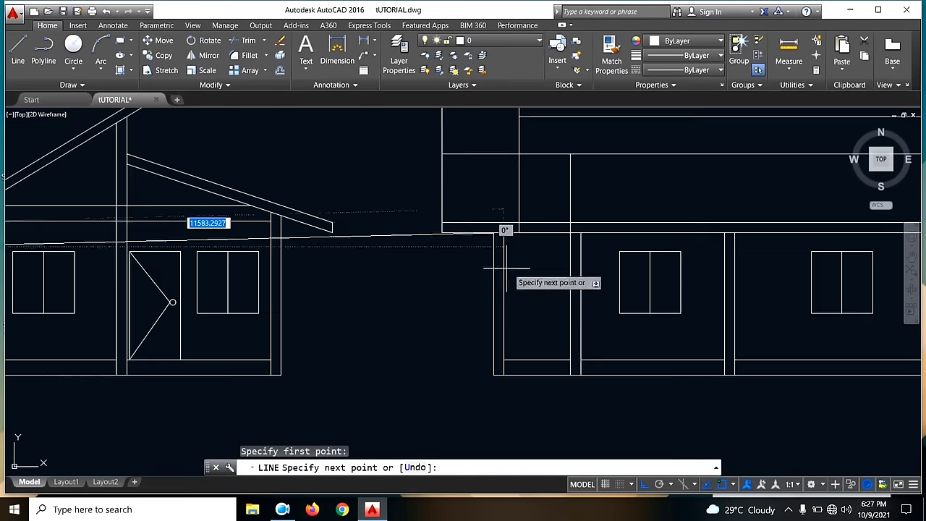
scroll(544, 249, "down", 2)
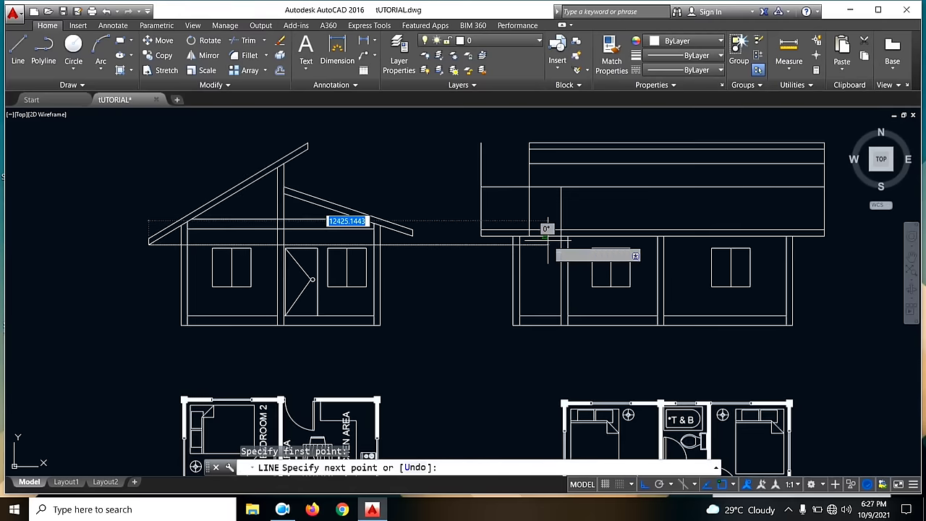
scroll(551, 244, "up", 4)
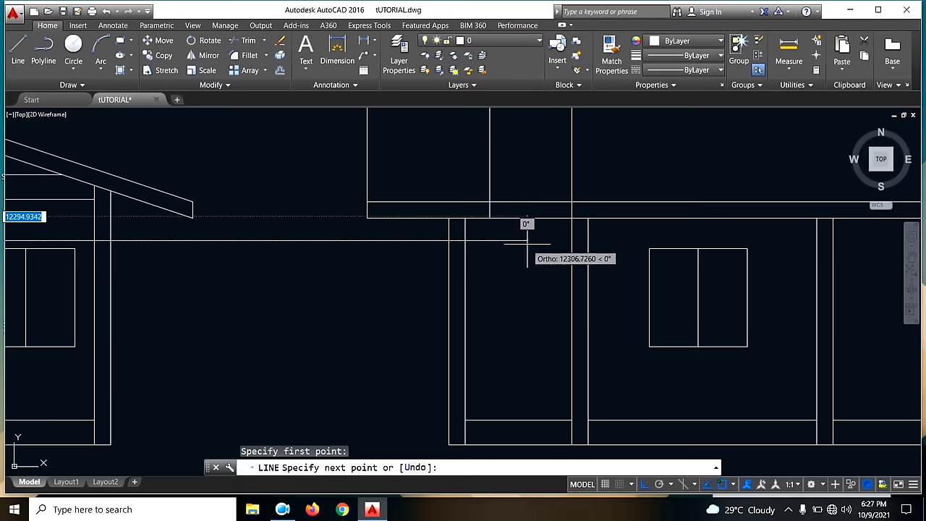
left_click(507, 244)
key("Escape")
- Add a short vertical line below the side elevation upper roof's left edge and fillet it with the projection line using radius 0
key("space")
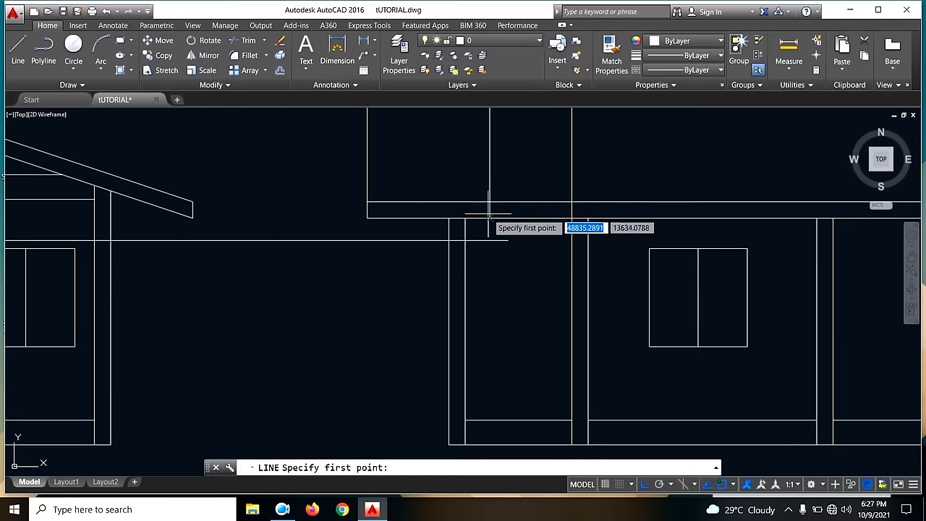
left_click(490, 217)
left_click(490, 223)
key("Escape")
type("f")
key("space")
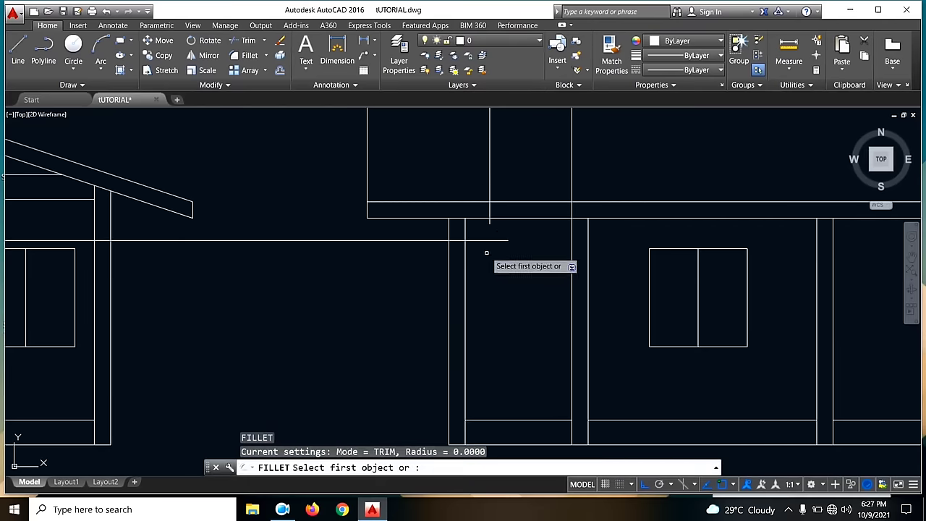
left_click(476, 239)
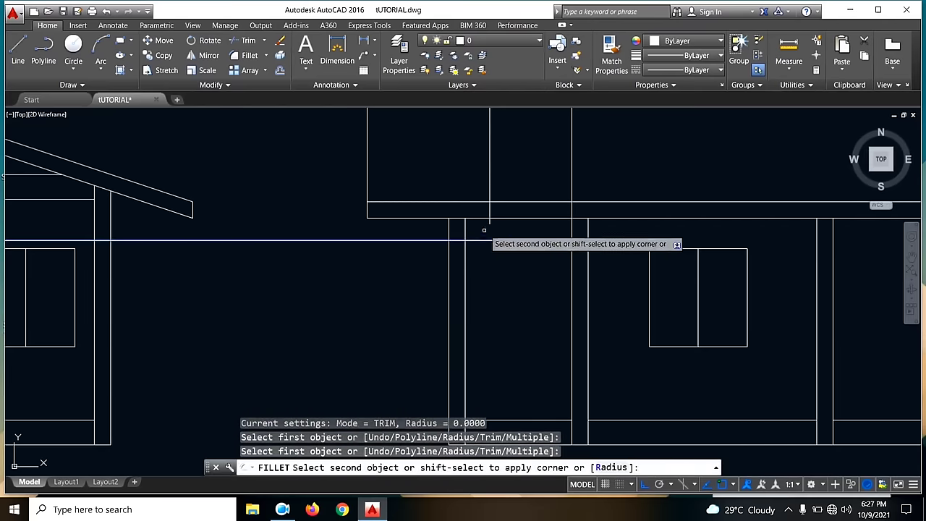
key("Escape")
- Delete the projection line and draw a horizontal line from the left vertical's lower end past the upper roof's right edge
left_click(494, 250)
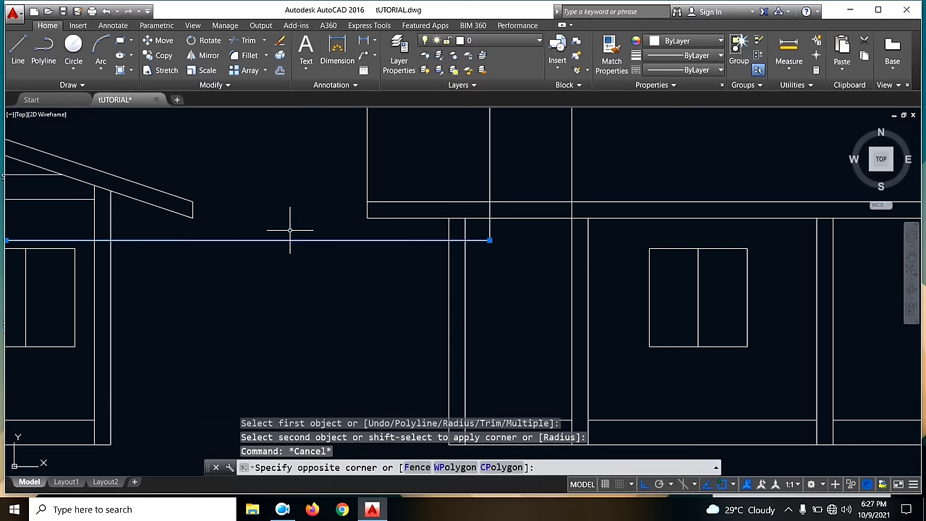
left_click(317, 239)
key("Delete")
scroll(329, 246, "down", 4)
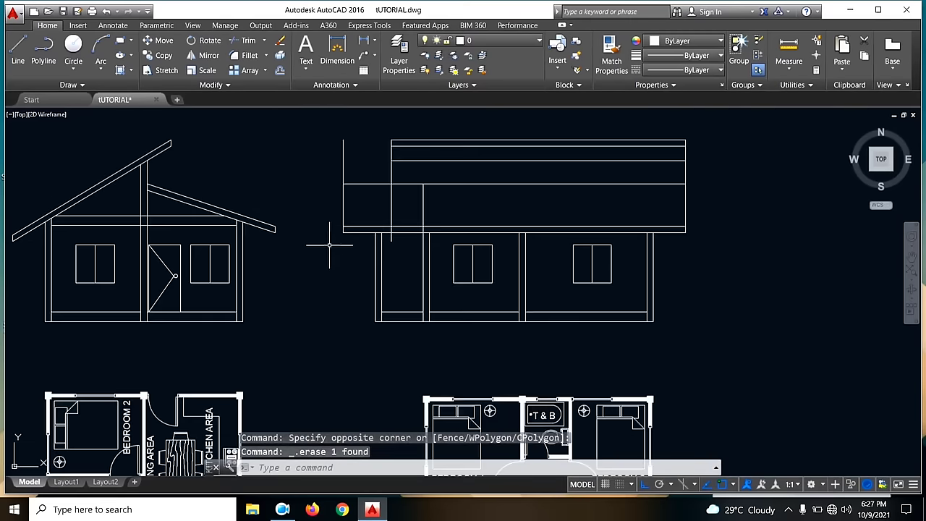
left_click(16, 49)
left_click(391, 240)
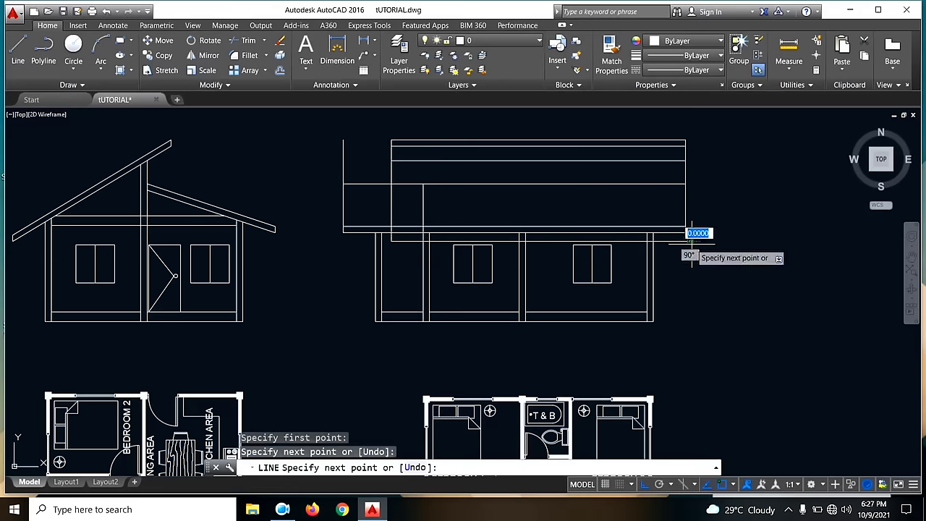
key("Escape")
- Add a short vertical line below the side elevation roof's right edge and fillet it with the lower horizontal line using radius 0
key("space")
scroll(568, 179, "up", 4)
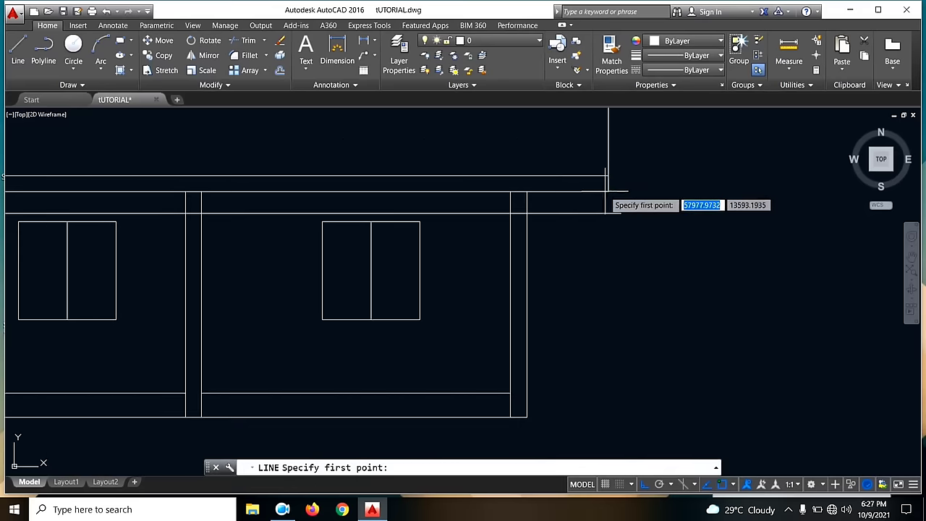
left_click(609, 176)
key("Escape")
type("f")
key("Return")
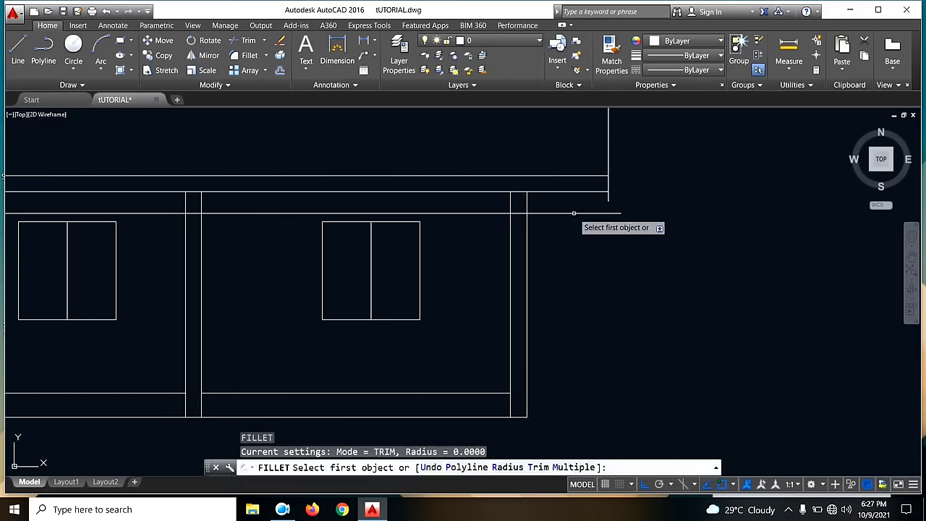
left_click(579, 213)
scroll(617, 210, "down", 5)
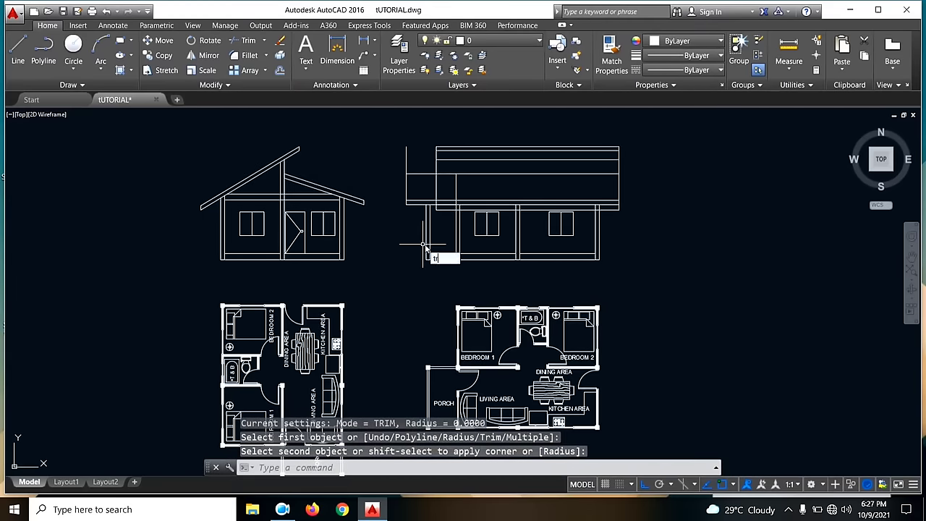
- Trim the lower horizontal line between the second column's left edge and the last column
key("Return")
scroll(445, 230, "up", 5)
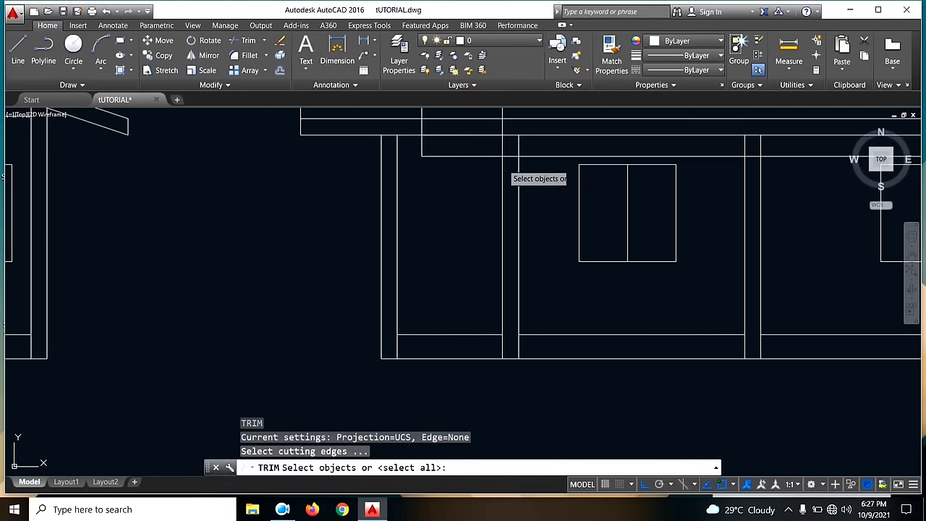
left_click(502, 166)
scroll(651, 177, "down", 5)
scroll(612, 173, "up", 4)
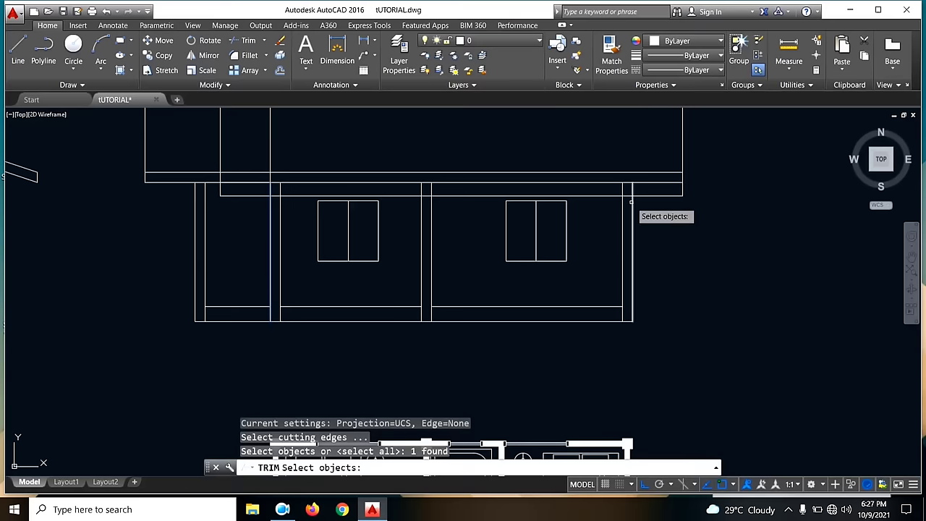
left_click(624, 201)
key("Return")
scroll(572, 235, "down", 4)
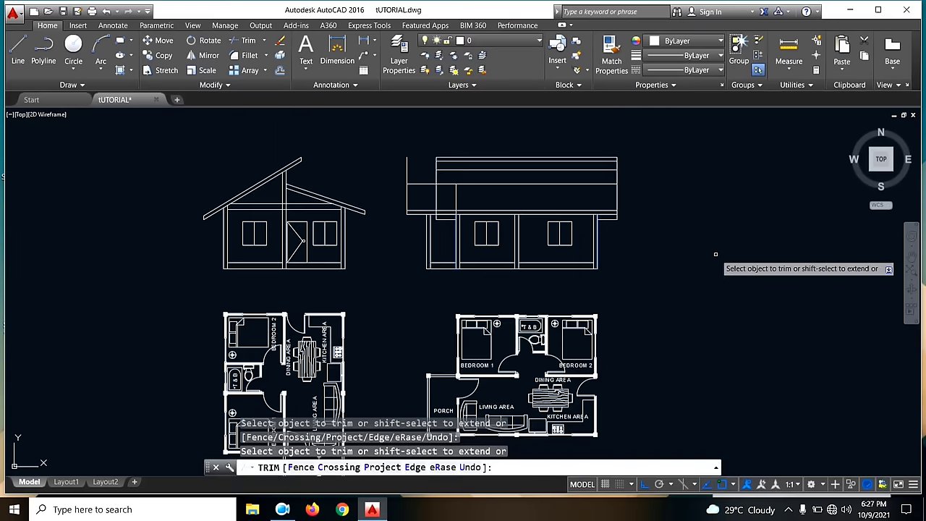
key("Escape")
left_click(18, 48)
scroll(196, 207, "up", 3)
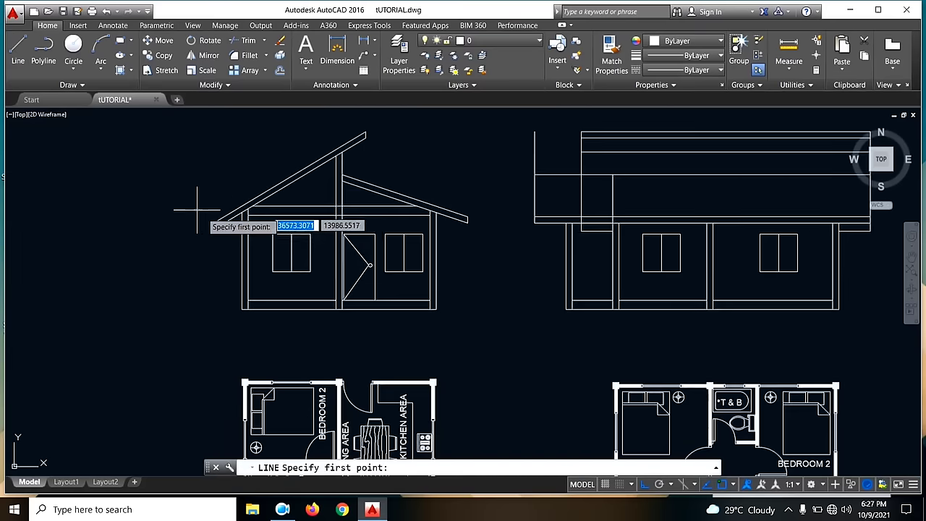
left_click(211, 226)
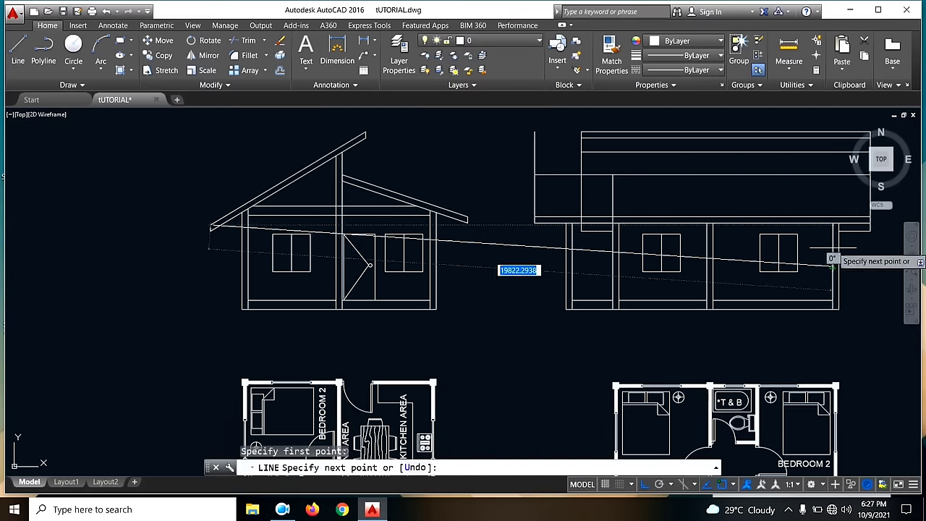
key("Escape")
left_click(20, 51)
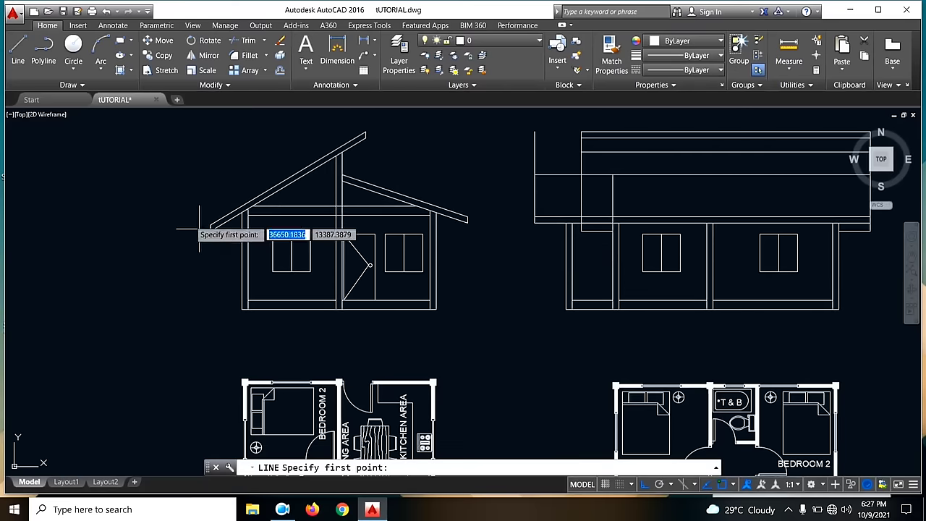
left_click(211, 226)
scroll(196, 233, "down", 4)
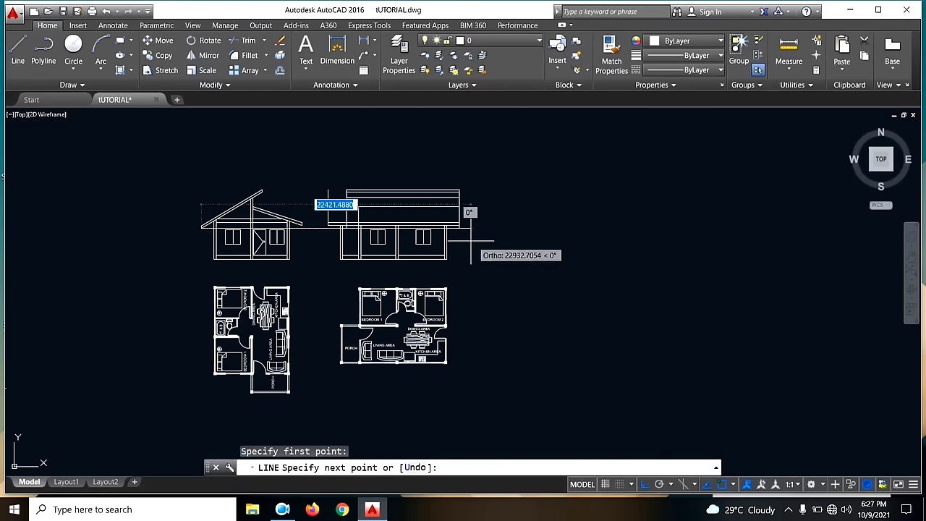
scroll(461, 242, "up", 4)
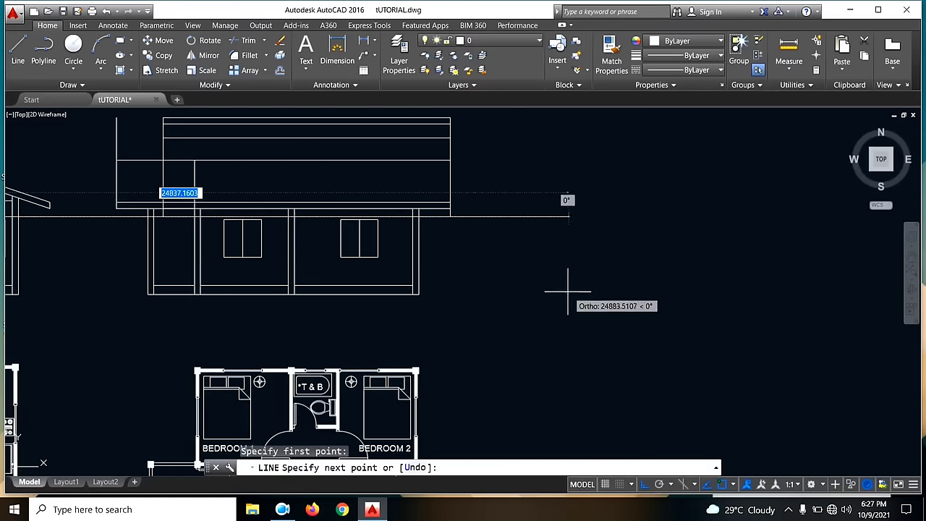
middle_click_drag(511, 285, 852, 304)
key("Escape")
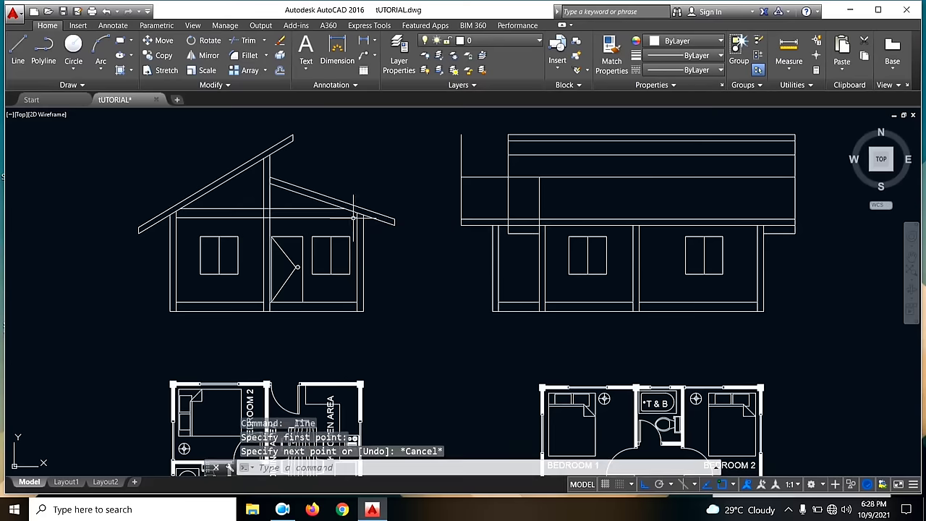
- Draw a horizontal line from the upper corner of the front elevation's upper roof eave end past the side elevation's right edge
left_click(17, 48)
scroll(139, 217, "up", 2)
left_click(138, 231)
scroll(131, 239, "down", 2)
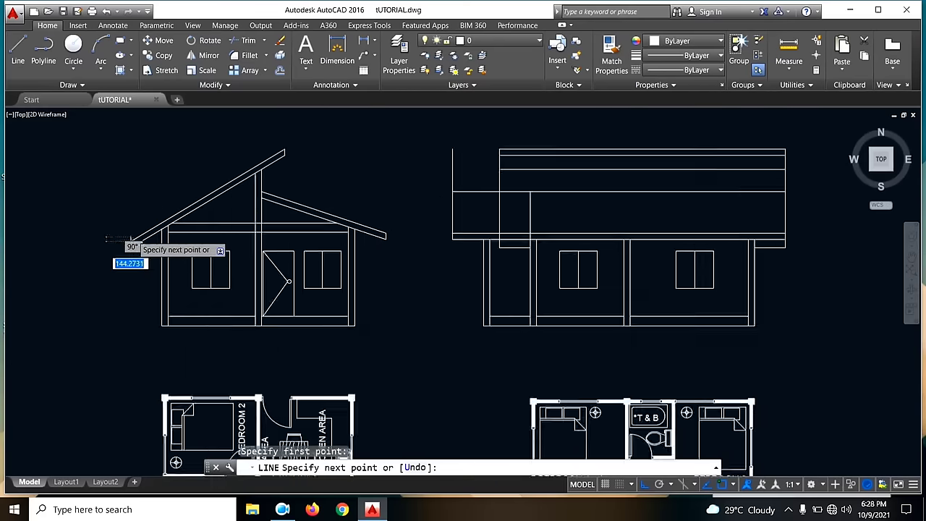
scroll(575, 238, "down", 1)
scroll(555, 217, "up", 2)
left_click(597, 242)
key("Escape")
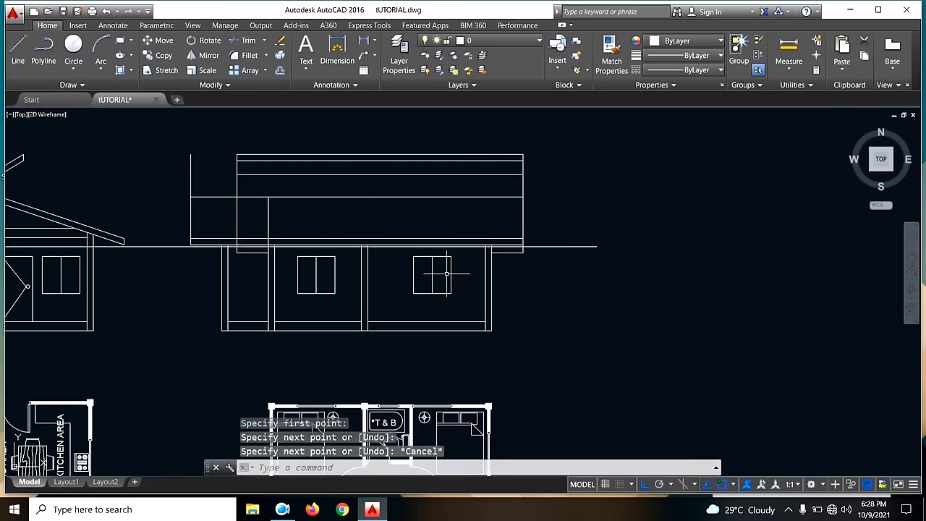
- Trim the new horizontal line where it extends beyond the upper roof's left and right edges in the side elevation
type("tr")
key("Return")
scroll(217, 275, "up", 5)
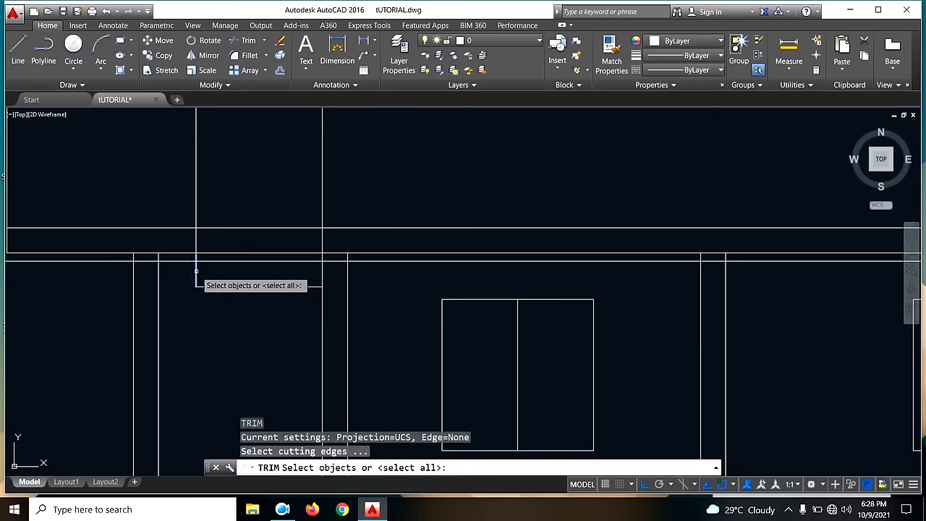
left_click(196, 271)
scroll(196, 271, "down", 4)
scroll(660, 273, "up", 4)
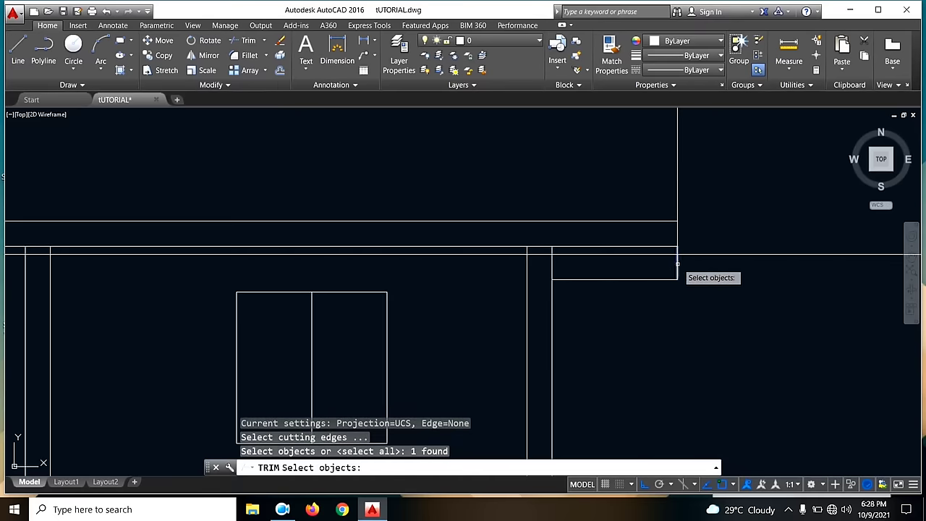
left_click(678, 264)
key("Return")
left_click(738, 234)
scroll(382, 268, "down", 3)
scroll(381, 266, "up", 1)
left_click(381, 266)
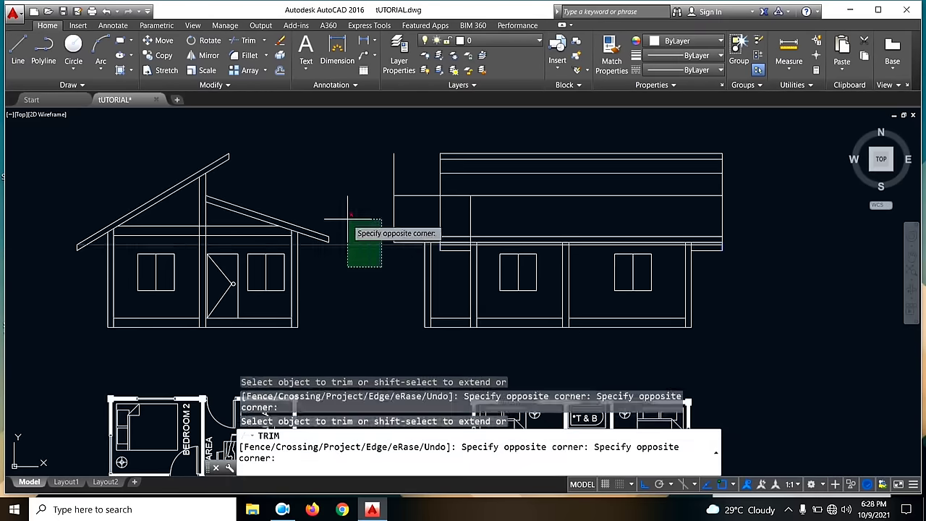
left_click(348, 217)
key("Escape")
- Trim the remaining eave line between the second column's left edge and the last column's outer edge
key("Return")
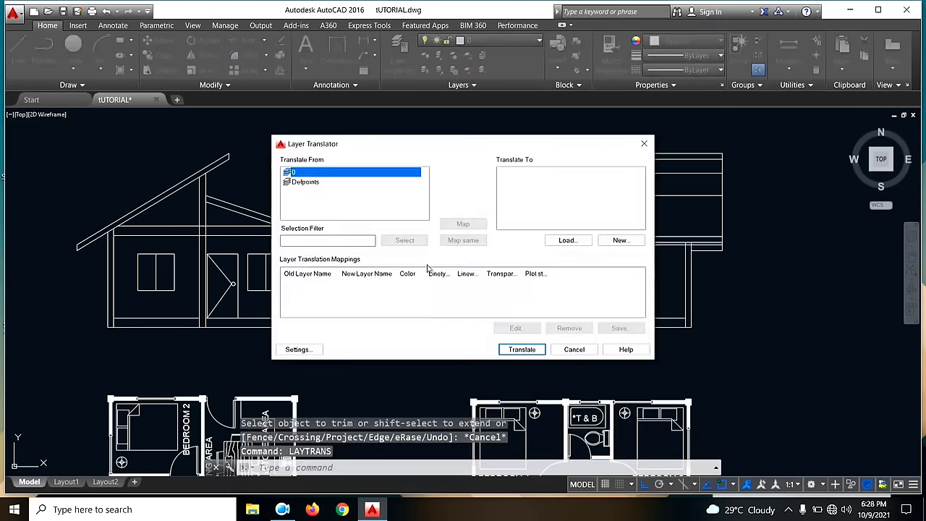
key("Escape")
type("tr")
key("Return")
scroll(521, 249, "up", 4)
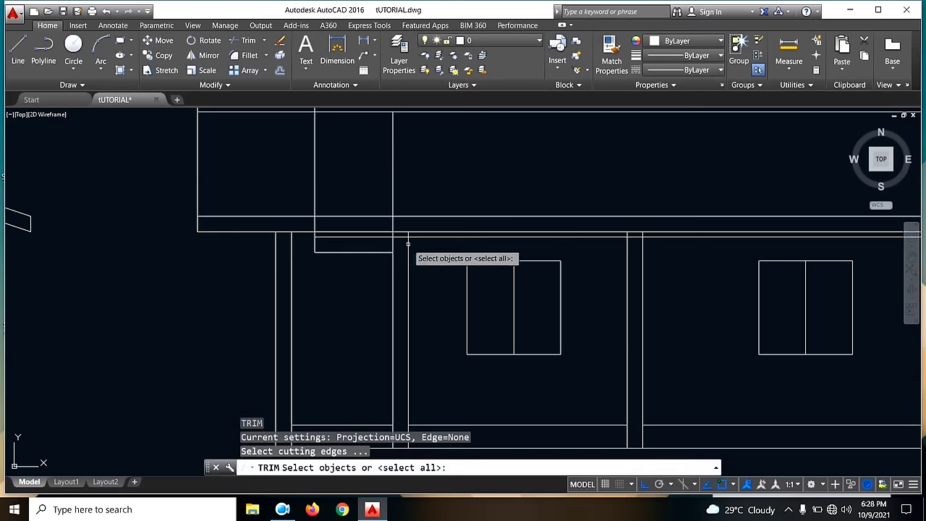
left_click(391, 241)
scroll(724, 261, "down", 4)
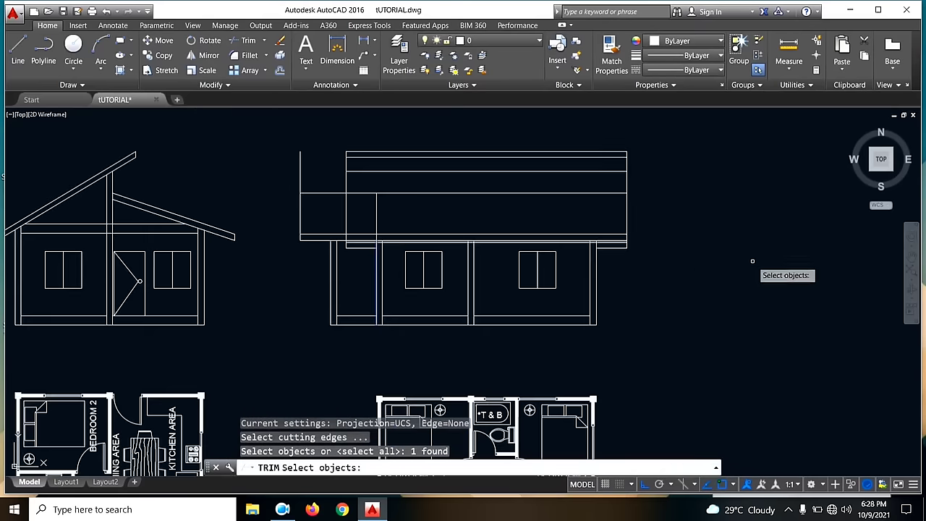
scroll(620, 249, "up", 6)
left_click(563, 247)
key("Return")
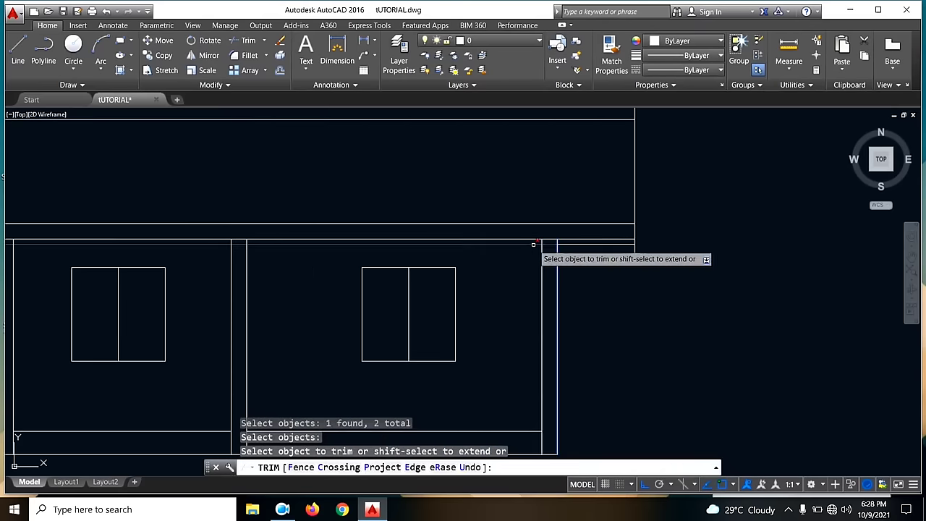
scroll(673, 278, "down", 5)
key("Escape")
middle_click_drag(674, 278, 652, 242)
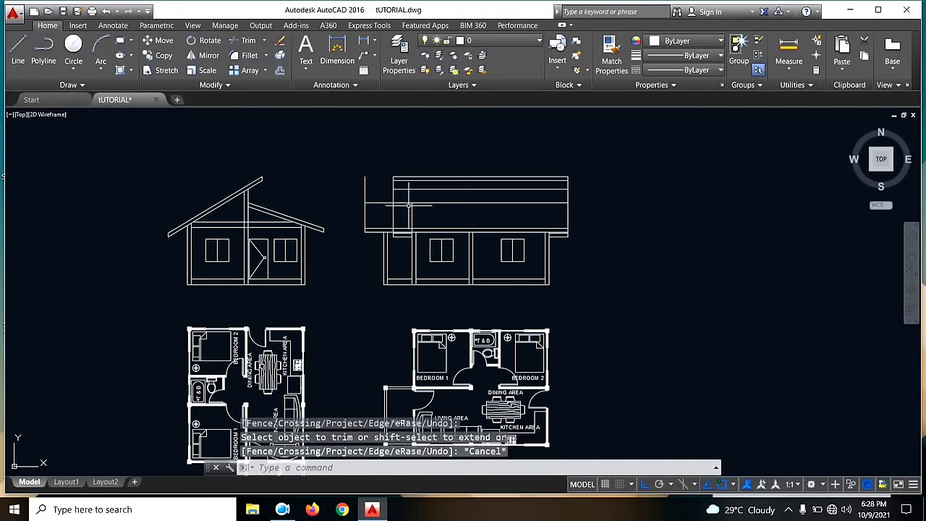
- Fillet the vertical line above the second column with the lower roof's top line to form a square corner
scroll(409, 206, "up", 4)
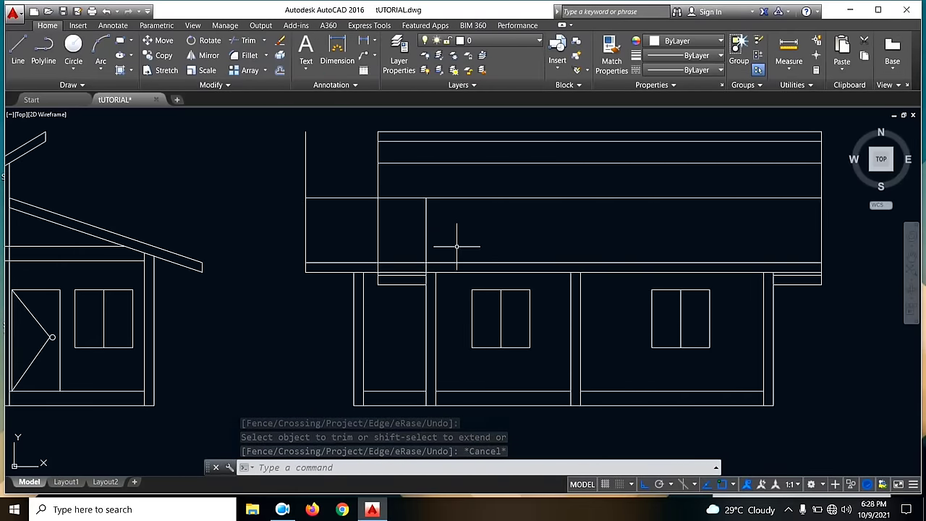
middle_click_drag(453, 244, 454, 268)
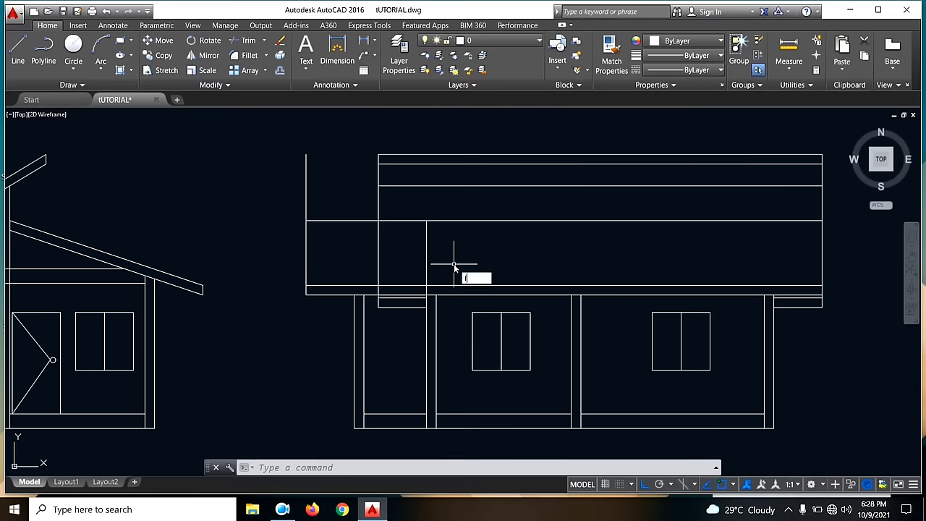
type("f")
key("Return")
scroll(446, 233, "down", 2)
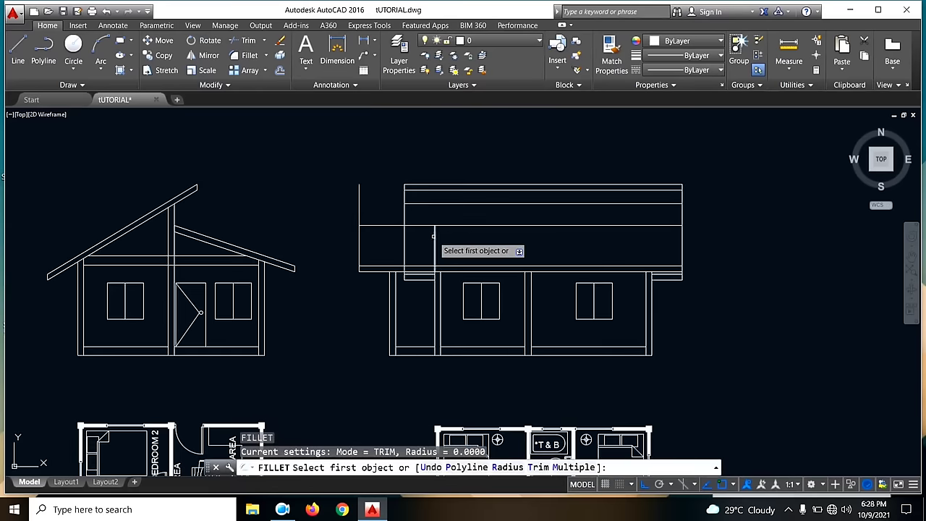
left_click(434, 234)
left_click(446, 226)
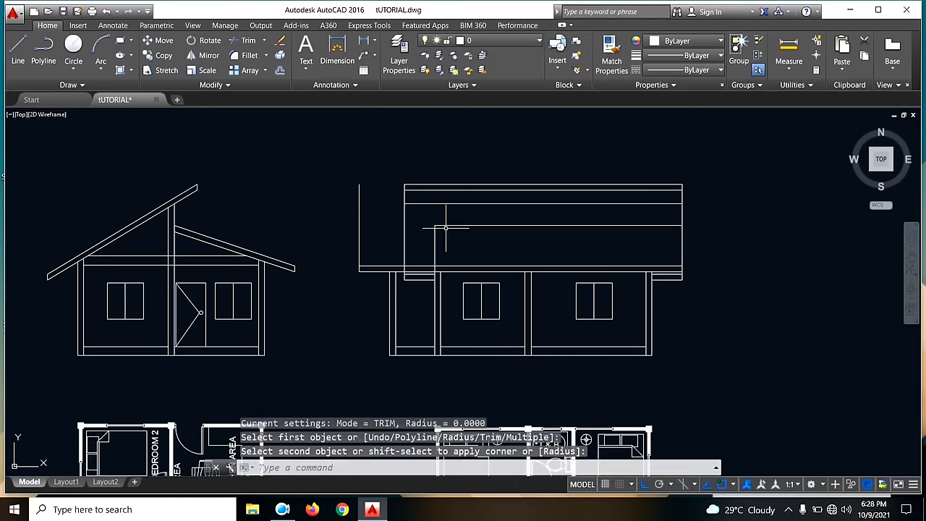
left_click(18, 51)
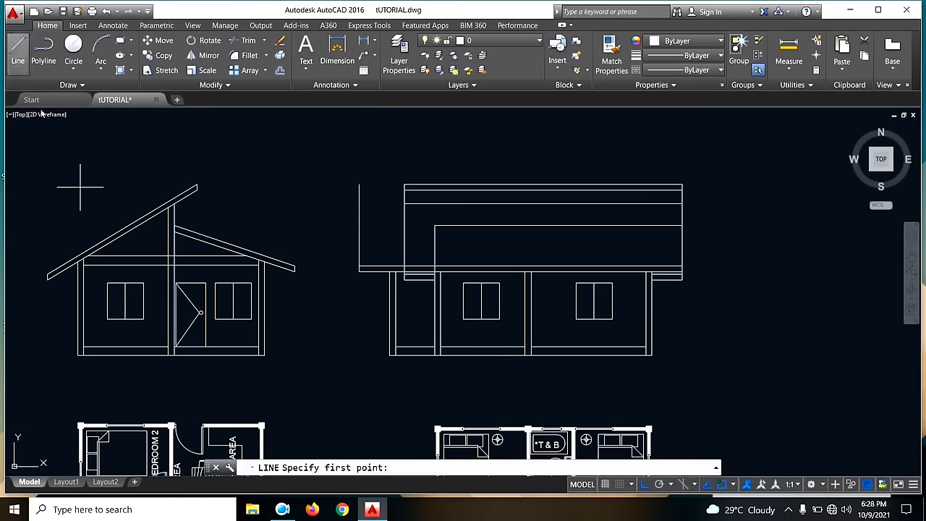
left_click(174, 226)
key("Escape")
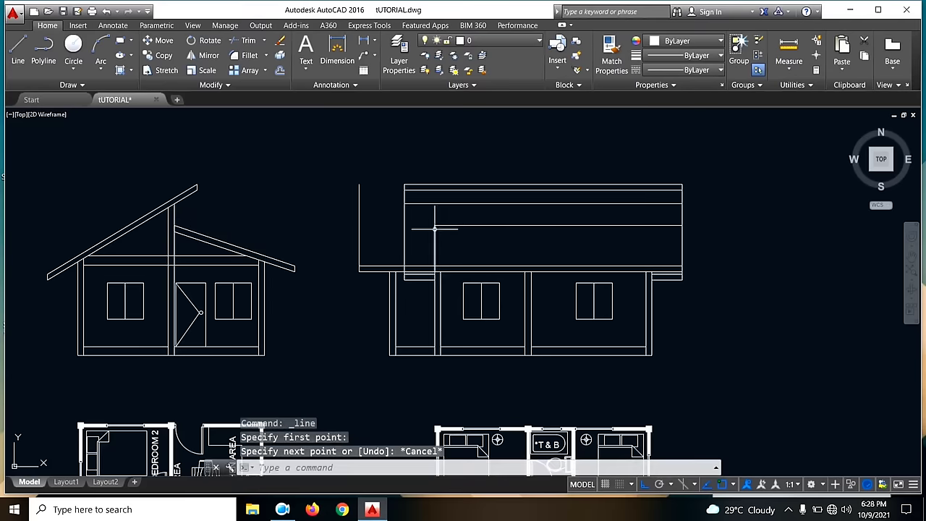
middle_click_drag(378, 254, 383, 242)
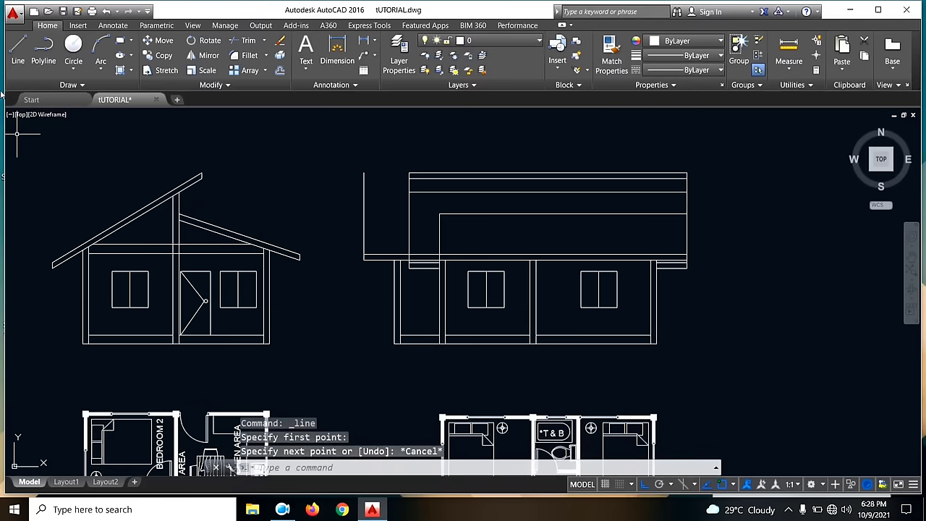
left_click(17, 51)
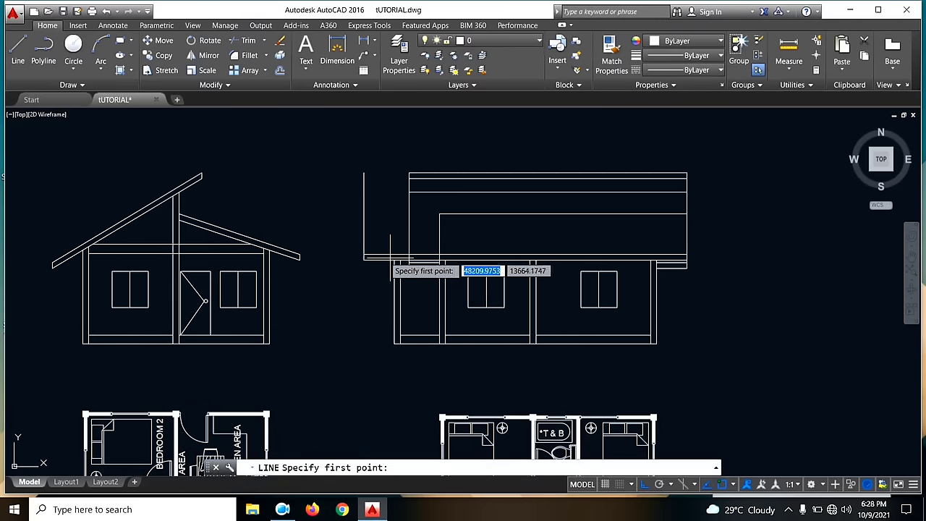
left_click(93, 245)
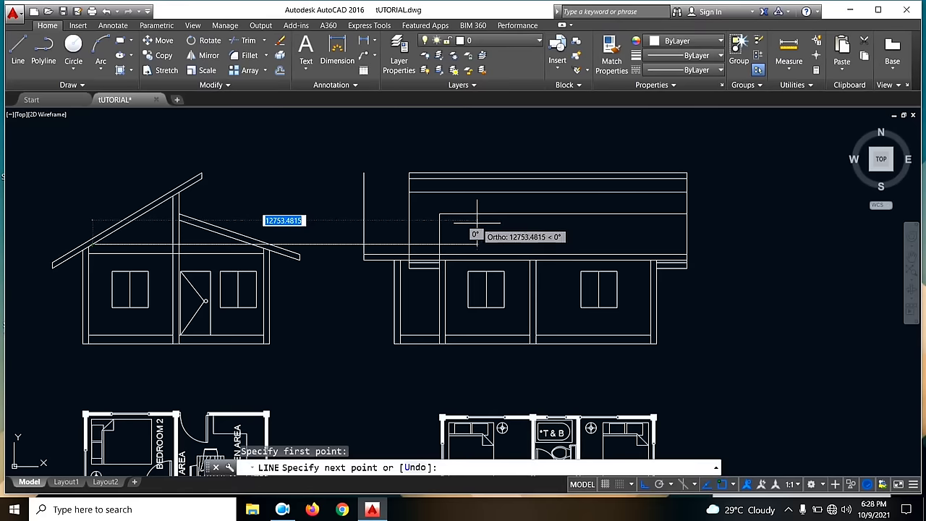
key("Escape")
- Erase the leftover vertical construction line standing at the outer end of the side elevation's porch eave
left_click(375, 224)
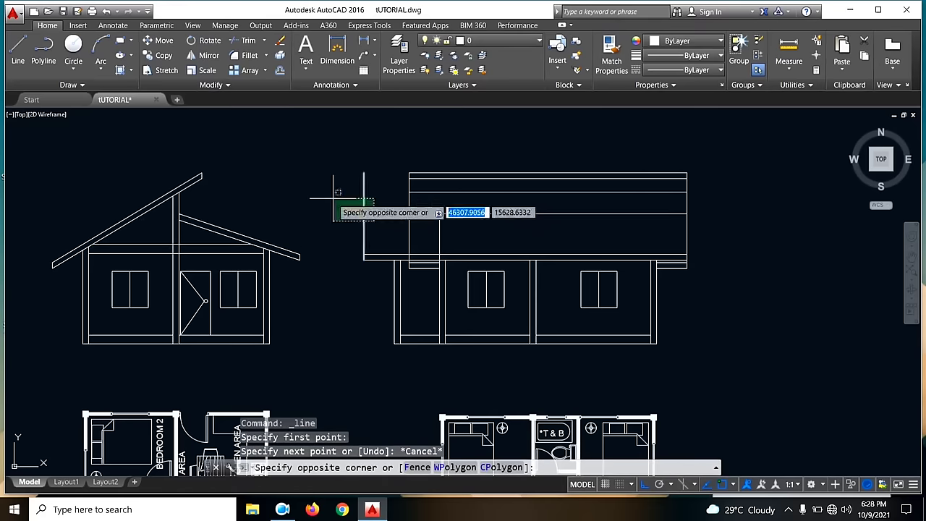
left_click(345, 204)
key("Delete")
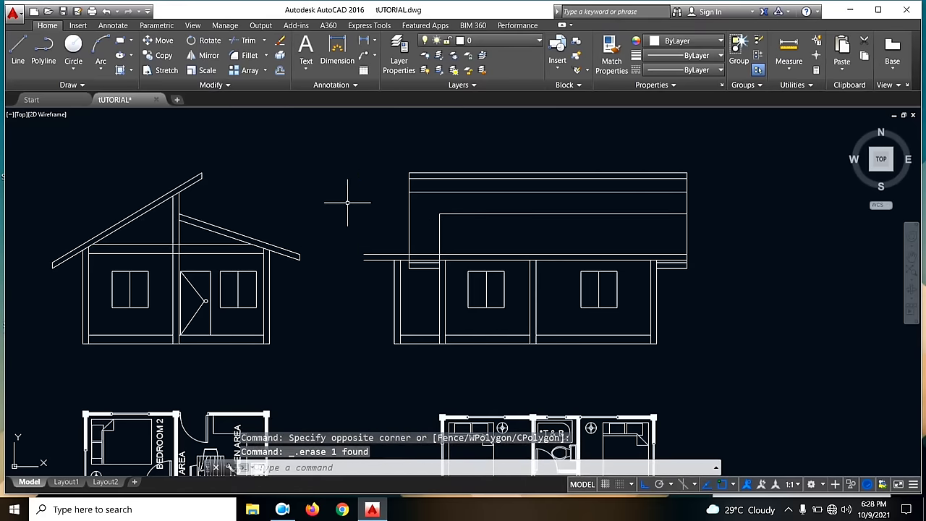
- Draw a line 300 units upward from where the second column's left edge line meets the upper eave line
left_click(19, 54)
scroll(440, 238, "up", 5)
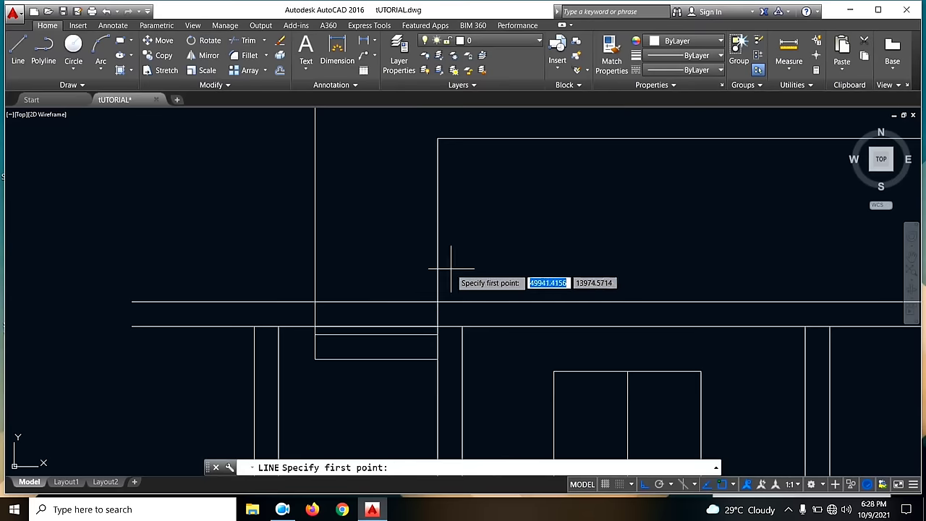
scroll(451, 268, "down", 5)
scroll(500, 266, "down", 2)
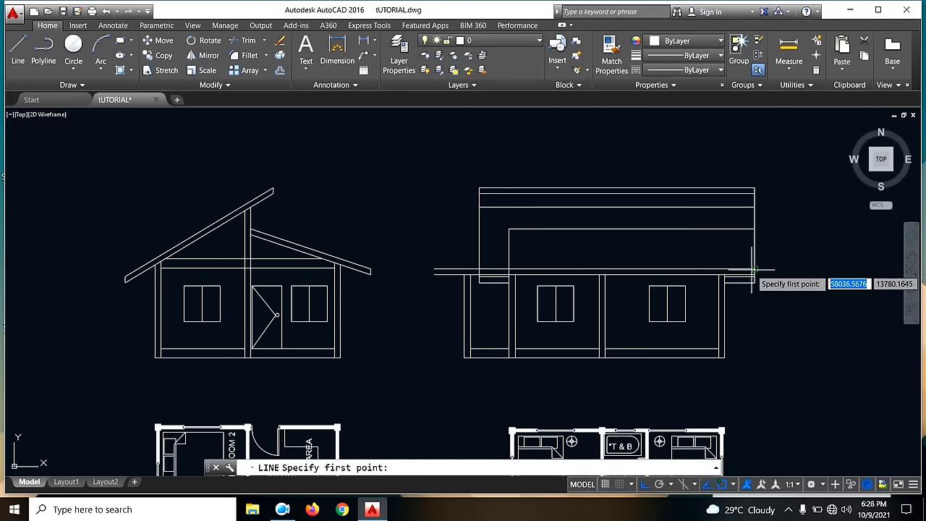
scroll(513, 270, "up", 3)
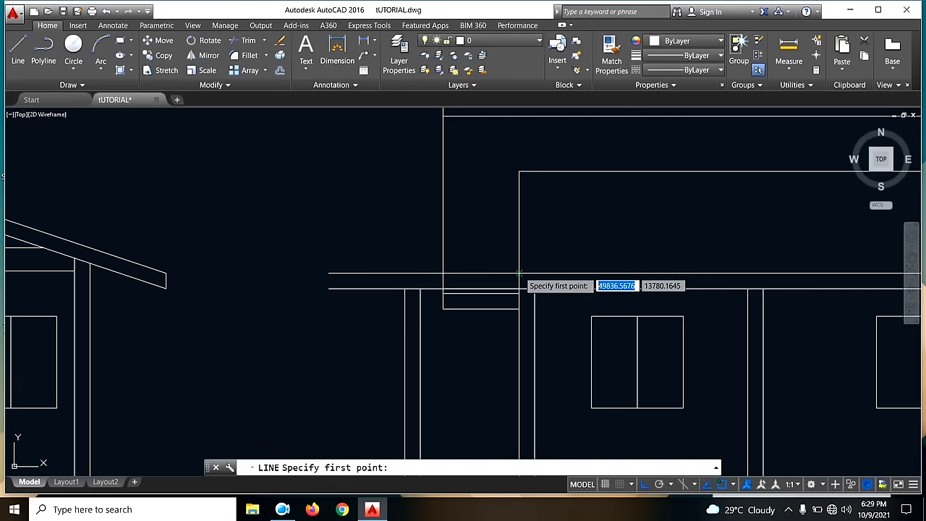
left_click(519, 274)
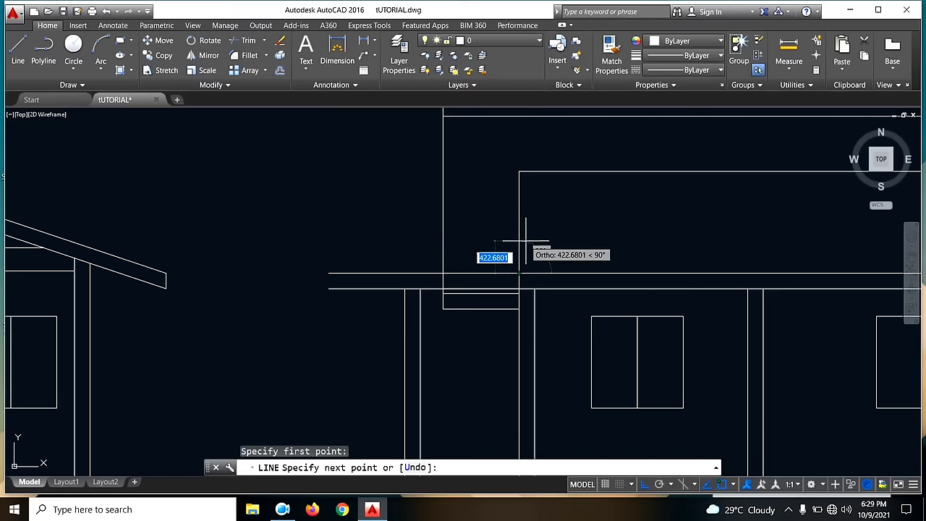
type("300")
key("Return")
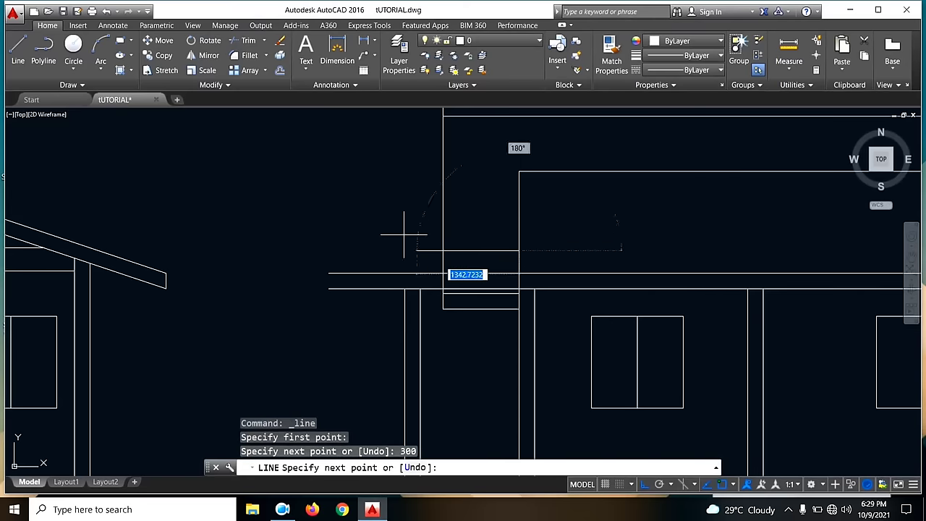
- Continue the line down in a slope to the porch eave's upper outer end and close the eave end vertically
scroll(464, 228, "down", 2)
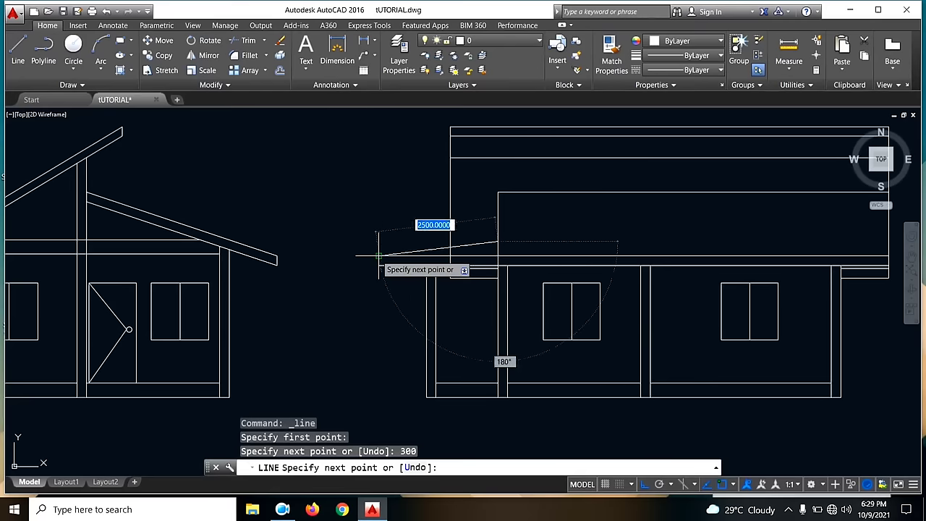
left_click(379, 254)
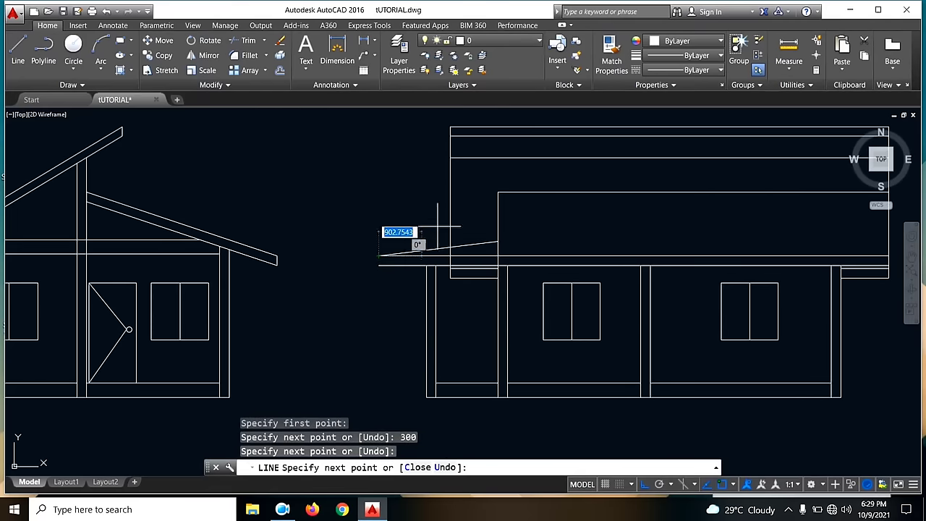
left_click(384, 252)
key("Escape")
middle_click_drag(434, 201, 417, 243)
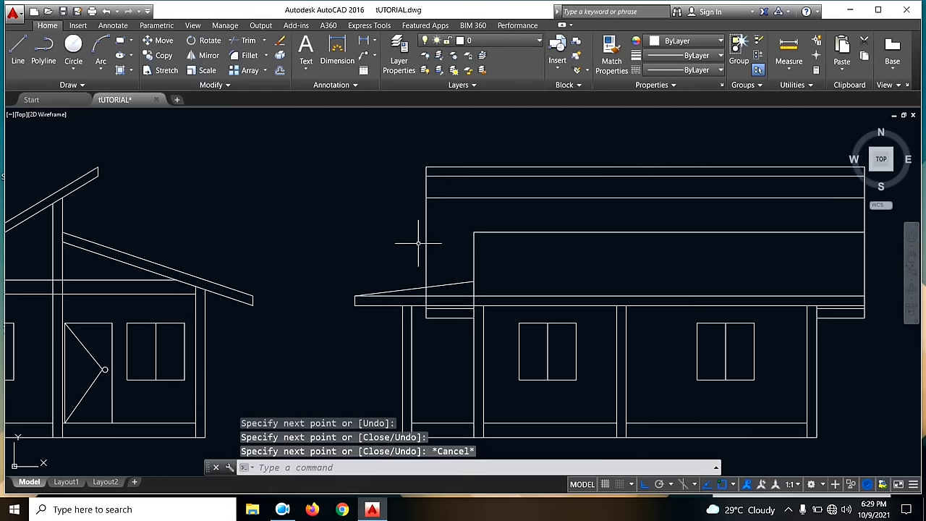
- Trim the upper roof's left edge between the sloping porch roof line and the lower eave line
scroll(448, 188, "down", 2)
middle_click_drag(612, 241, 606, 227)
scroll(435, 258, "up", 5)
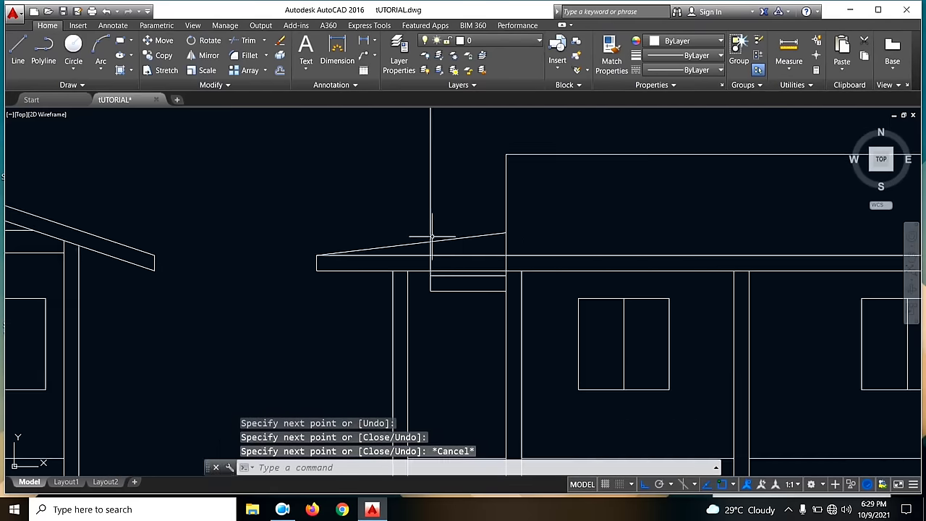
scroll(446, 257, "down", 2)
middle_click_drag(470, 276, 459, 290)
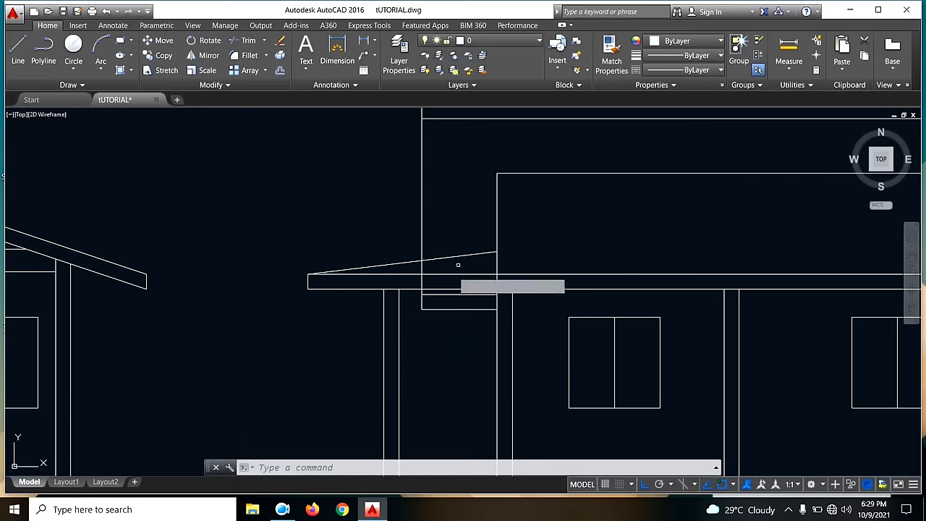
type("tr")
key("Return")
left_click(432, 289)
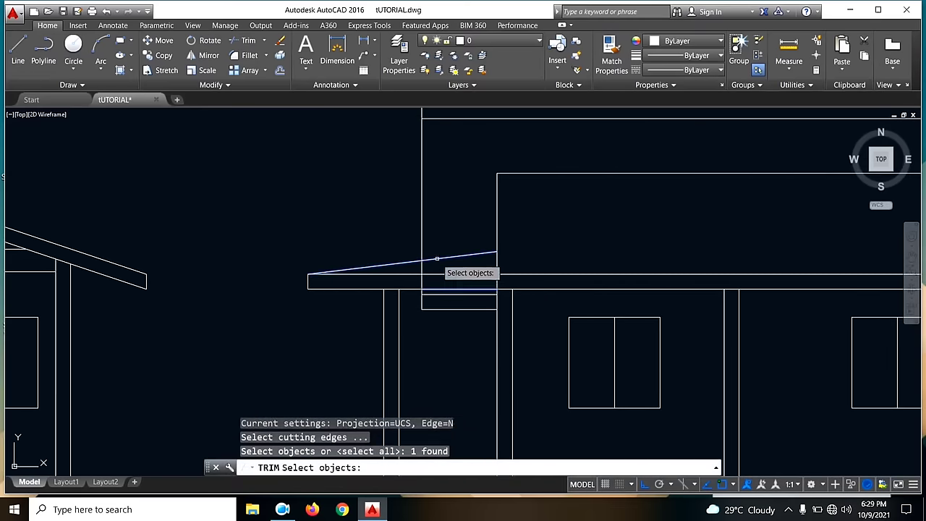
left_click(437, 259)
key("Return")
scroll(420, 278, "down", 5)
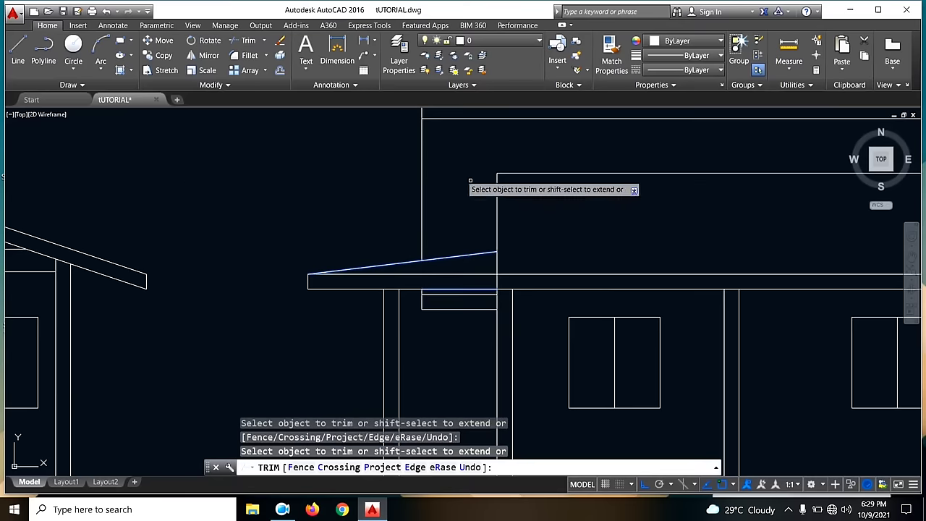
key("Escape")
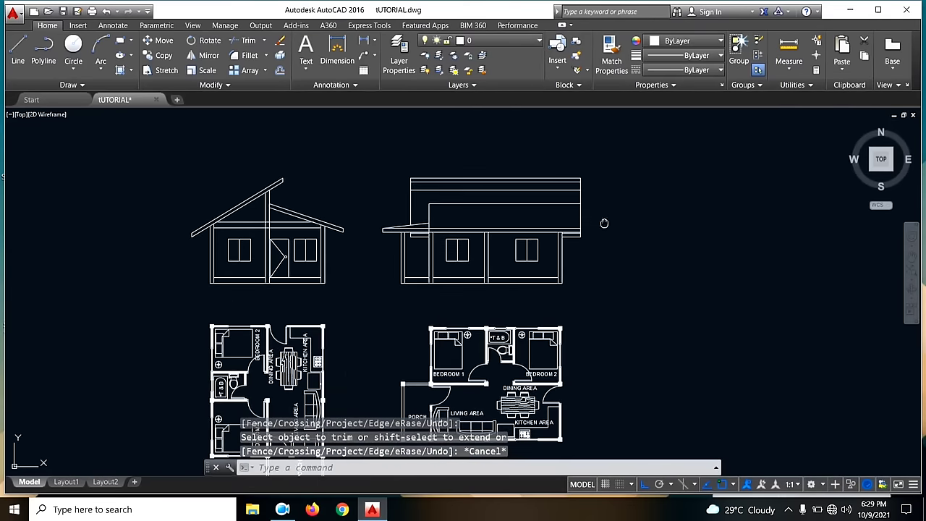
- Hatch the lower roof face above the eave in the side elevation with the ANSI32 pattern
middle_click_drag(605, 223, 594, 220)
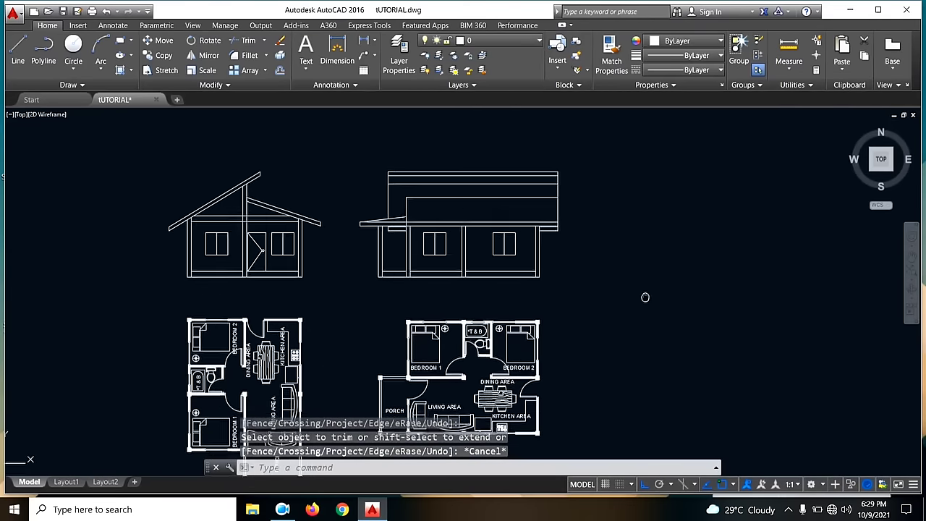
scroll(406, 188, "down", 1)
scroll(434, 169, "up", 3)
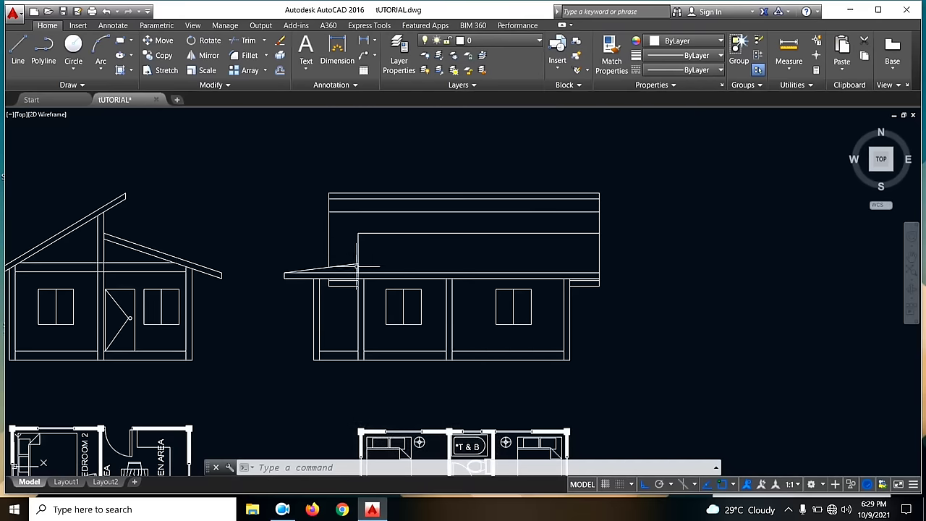
scroll(337, 265, "down", 2)
middle_click_drag(309, 275, 401, 275)
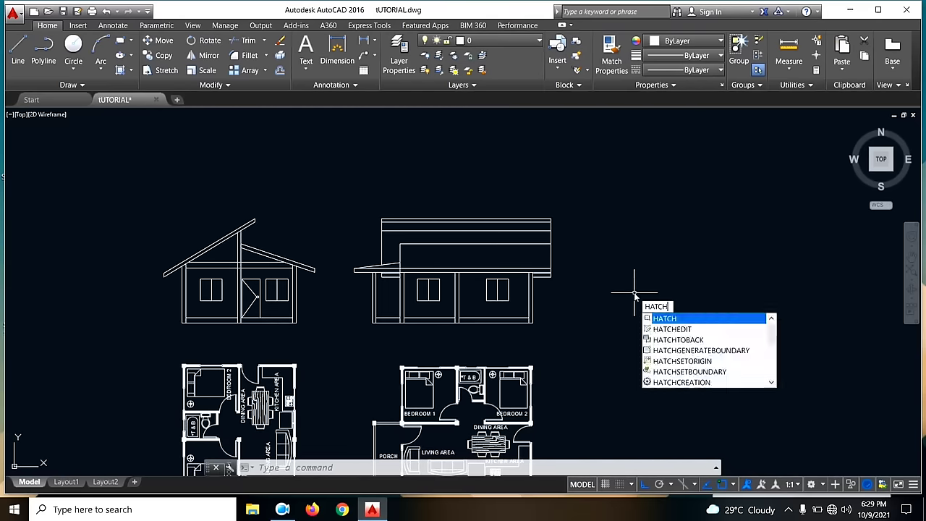
key("Return")
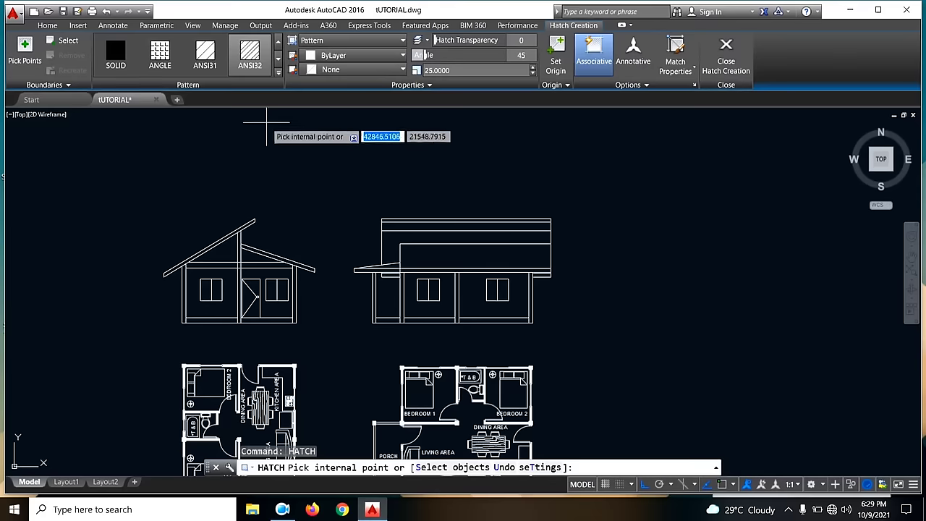
left_click(249, 55)
scroll(452, 262, "up", 2)
left_click(439, 251)
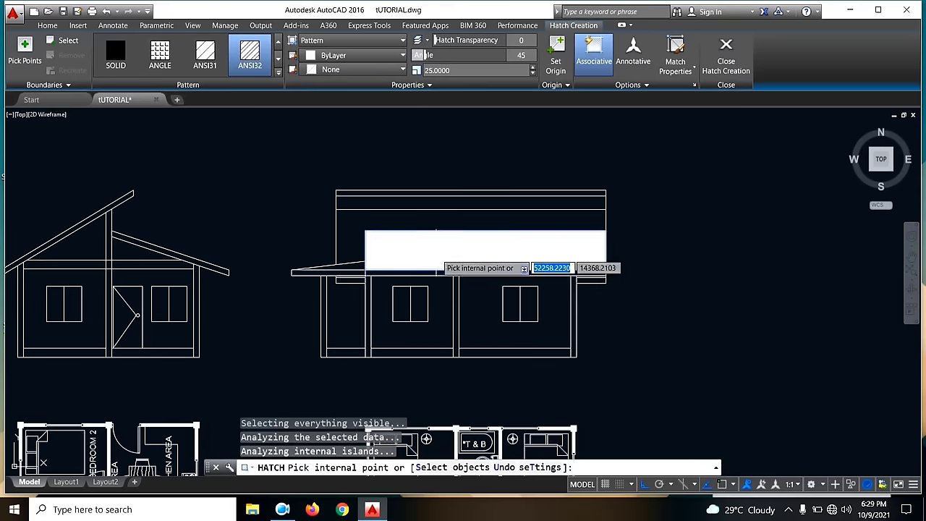
- Set the lower roof hatch's scale to 250 and finish the hatch
left_click(471, 73)
type("250")
key("Return")
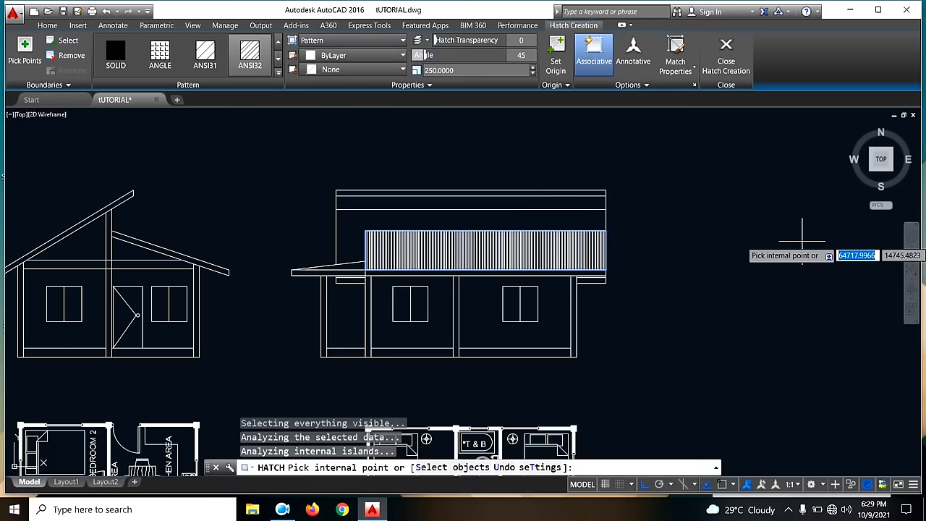
key("Escape")
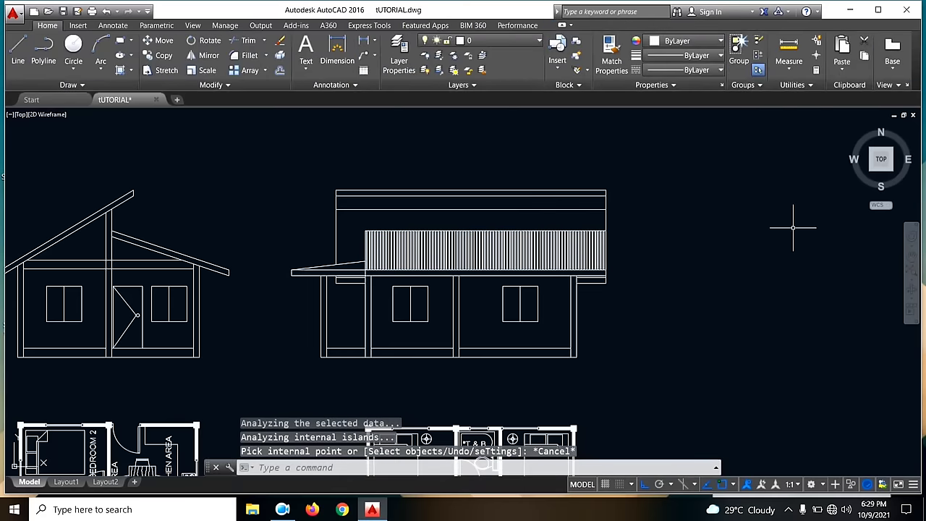
- Fill the porch post and the wall columns of the side elevation with the SOLID hatch pattern
scroll(793, 227, "down", 2)
scroll(708, 221, "up", 1)
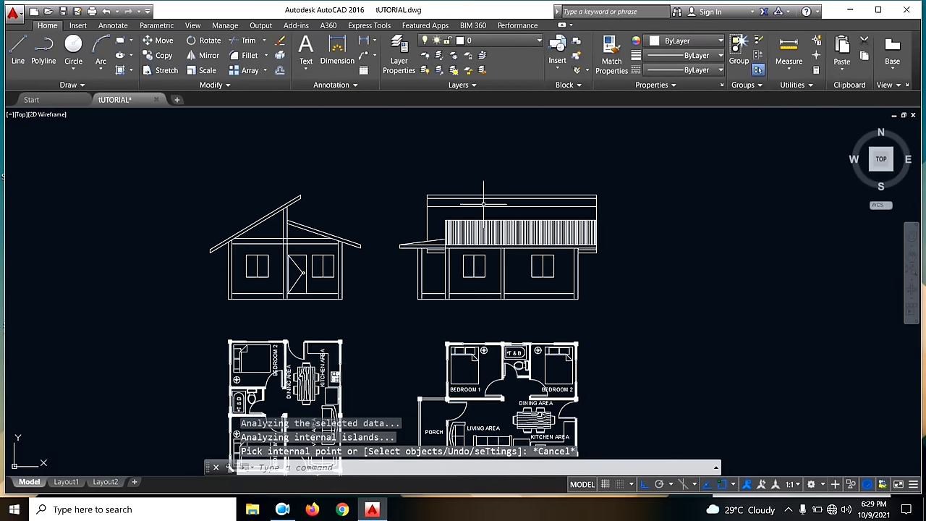
scroll(587, 193, "up", 2)
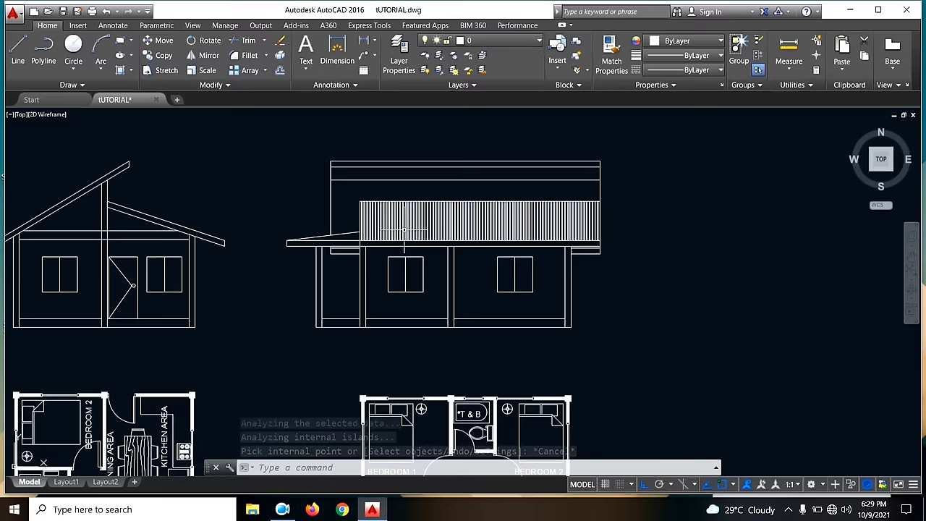
middle_click_drag(765, 289, 758, 337)
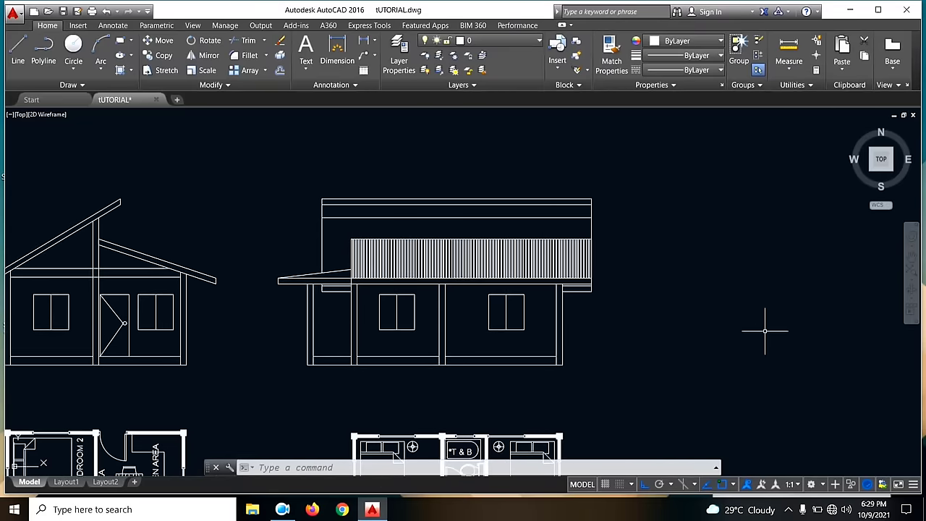
type("h")
key("Return")
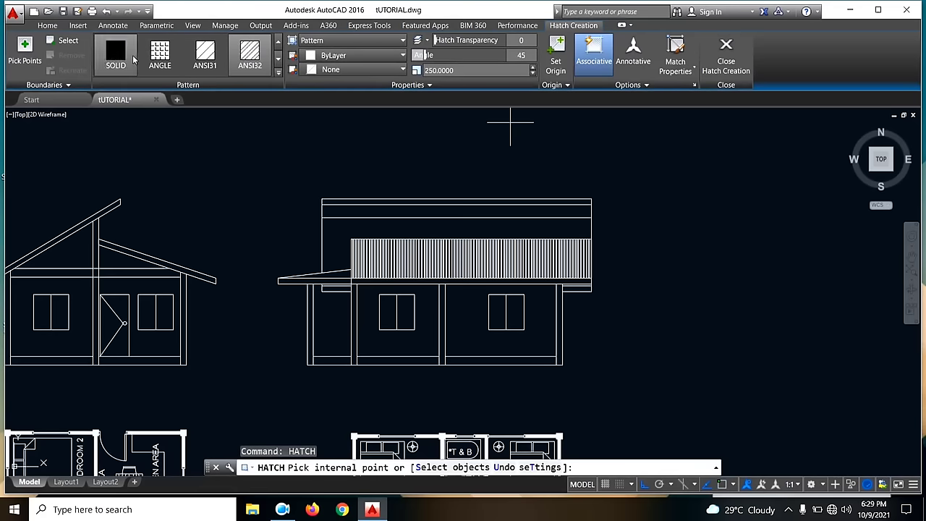
left_click(116, 54)
scroll(340, 378, "up", 2)
left_click(291, 346)
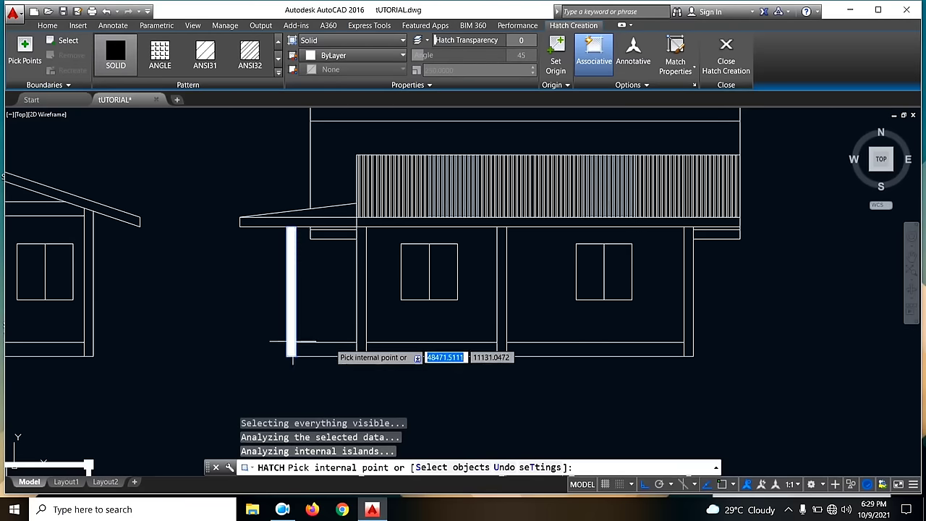
left_click(361, 318)
left_click(503, 291)
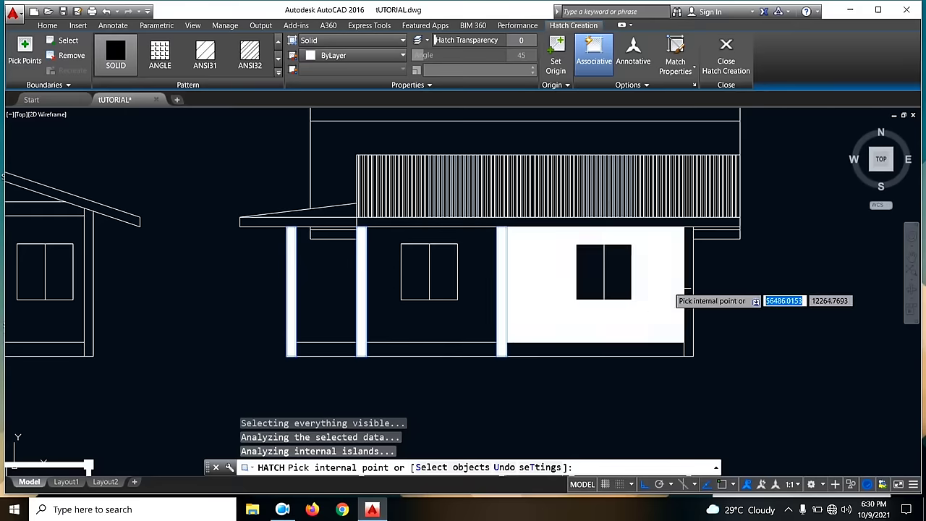
scroll(665, 282, "down", 2)
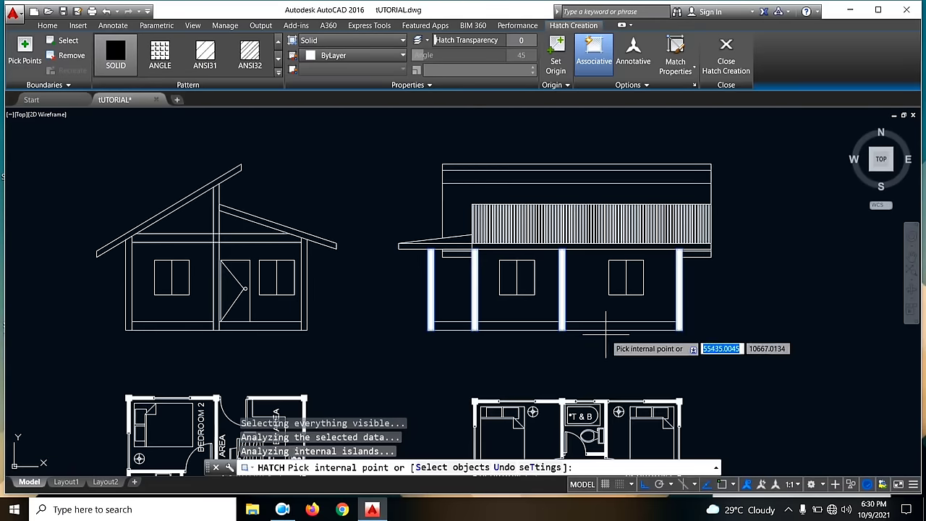
- Fill the base beam segments between the side elevation's columns with the same solid hatch and finish the hatch
scroll(434, 328, "up", 2)
left_click(562, 317)
left_click(655, 321)
scroll(434, 304, "down", 2)
scroll(425, 223, "up", 2)
scroll(425, 223, "up", 1)
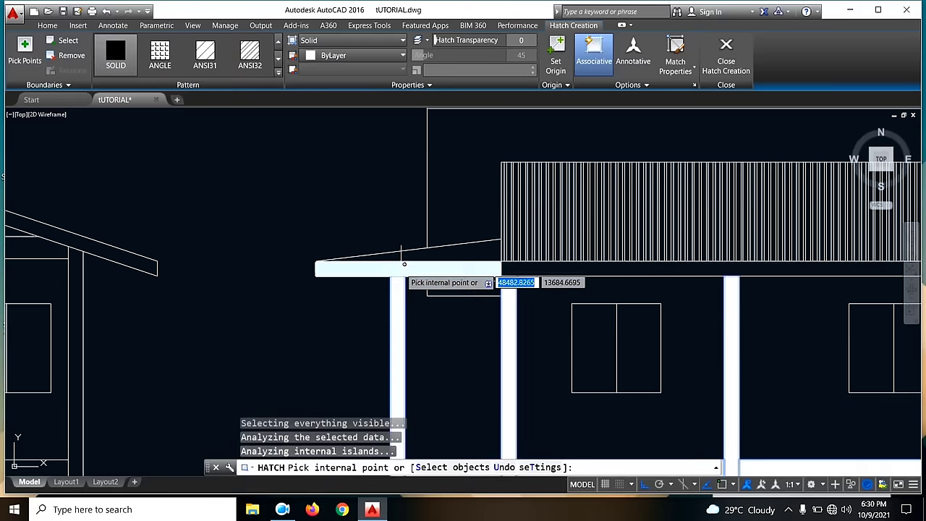
scroll(400, 264, "down", 1)
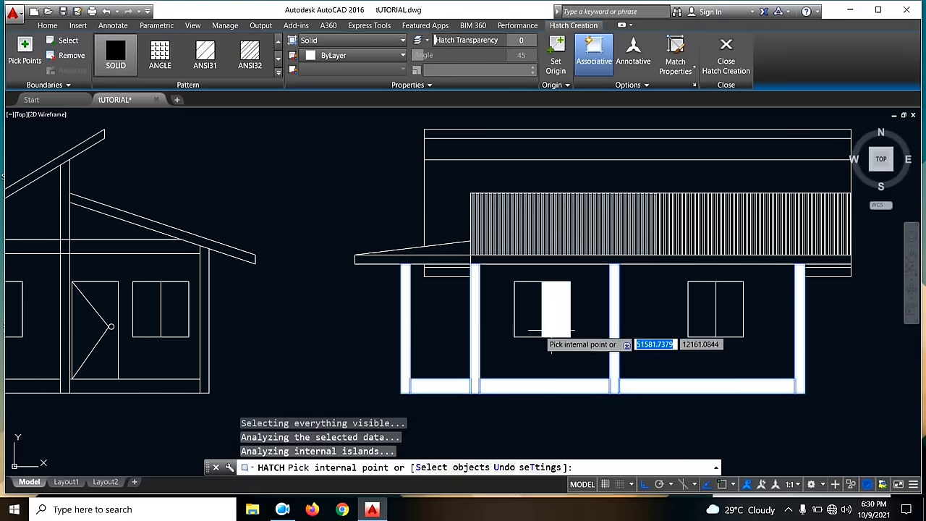
scroll(391, 306, "down", 2)
mouse_move(728, 310)
middle_mouse_down()
mouse_move(757, 310)
mouse_move(731, 337)
mouse_move(763, 329)
middle_mouse_up()
scroll(673, 264, "down", 2)
key("Escape")
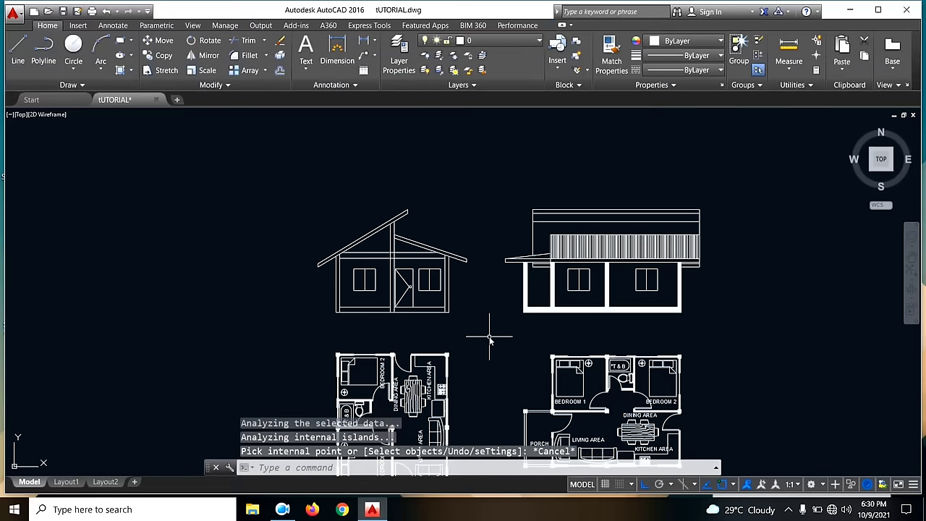
- Fill the front elevation's columns, base beams and upper beams with the SOLID hatch pattern and finish the hatch
key("Return")
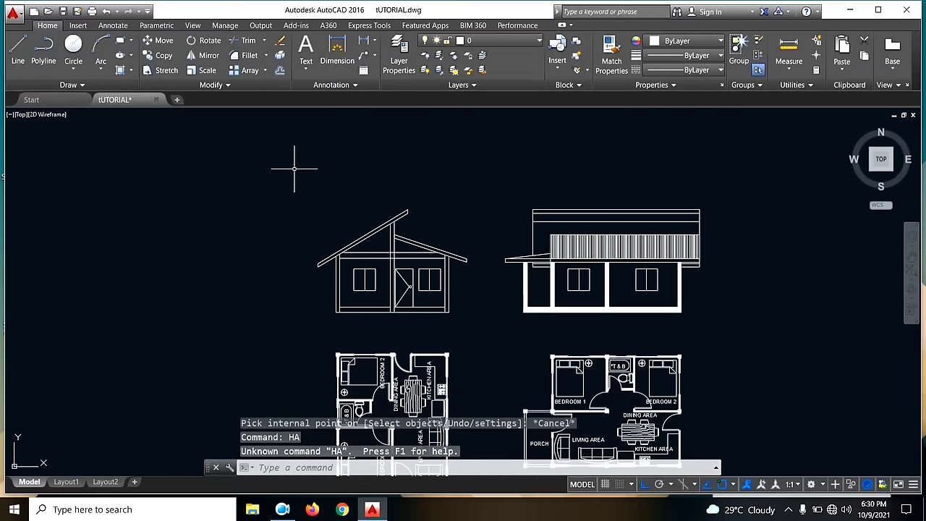
scroll(402, 293, "up", 2)
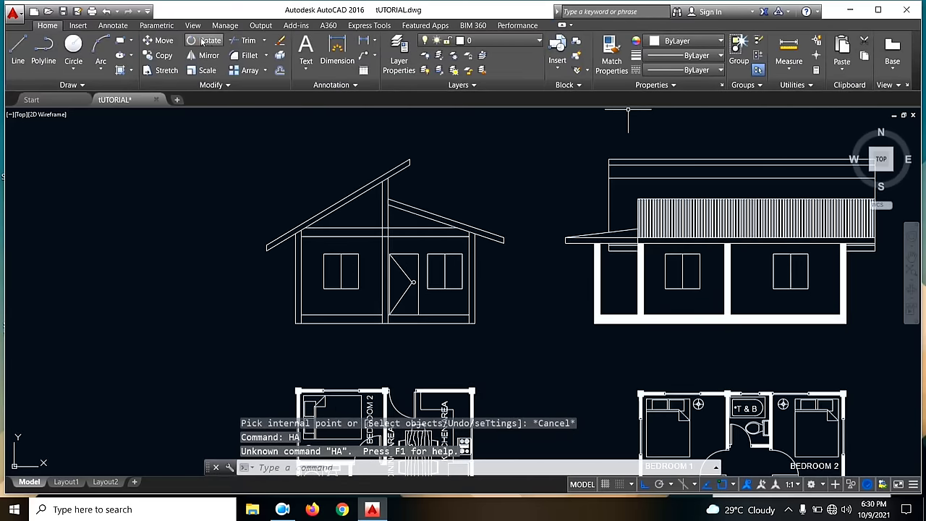
type("h")
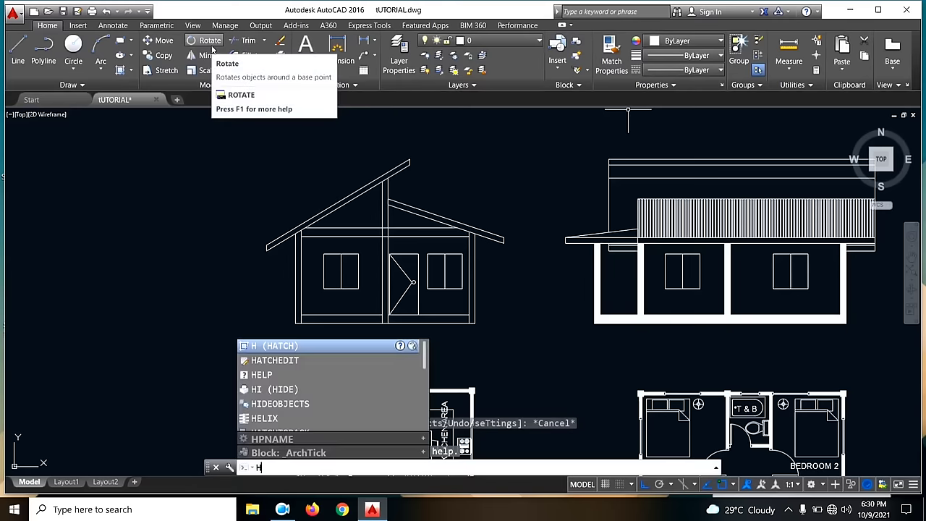
key("Return")
left_click(108, 58)
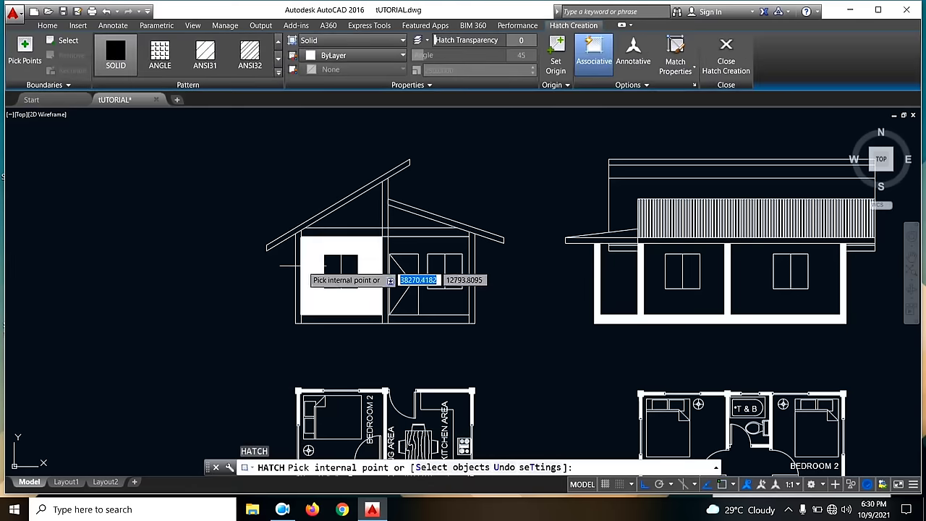
scroll(297, 246, "up", 2)
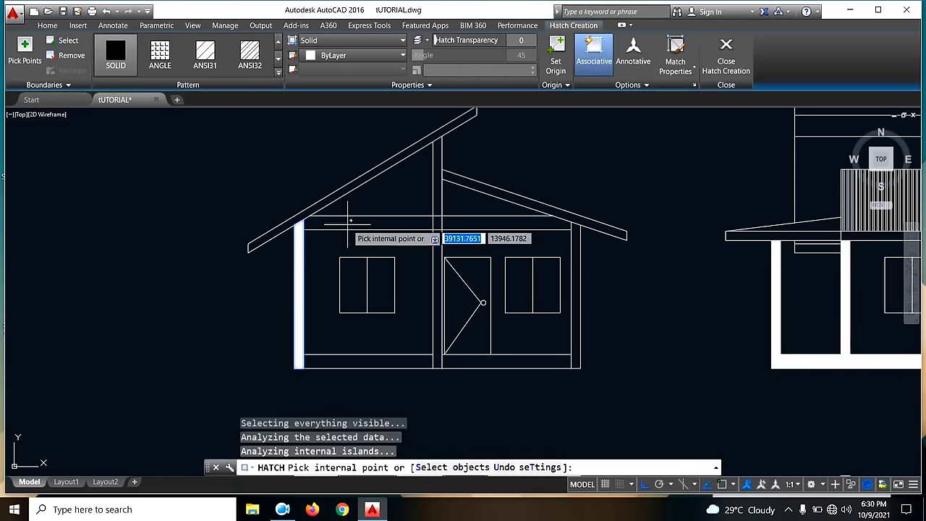
left_click(375, 340)
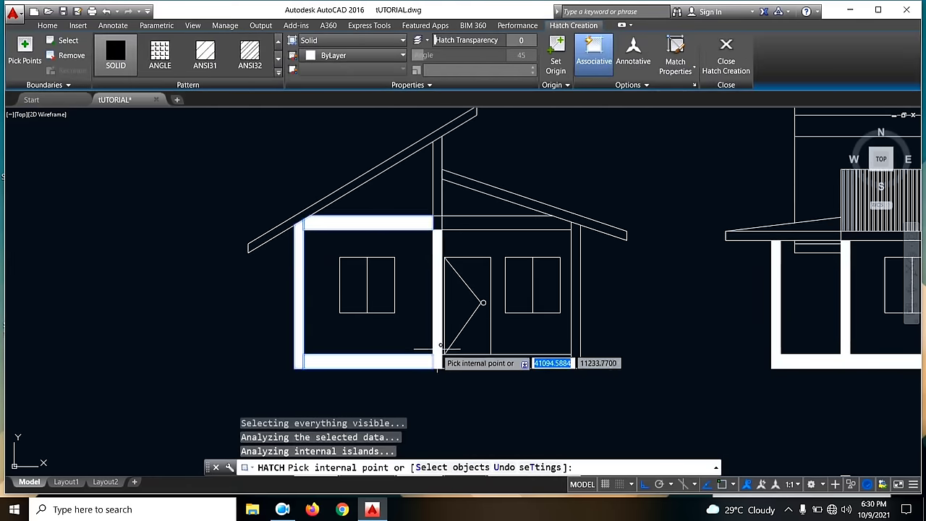
left_click(437, 222)
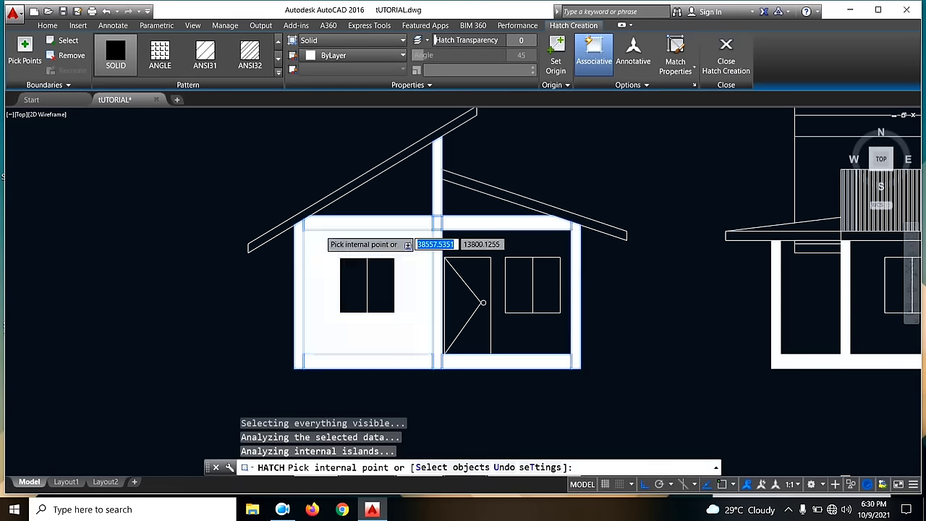
scroll(376, 246, "down", 5)
key("Escape")
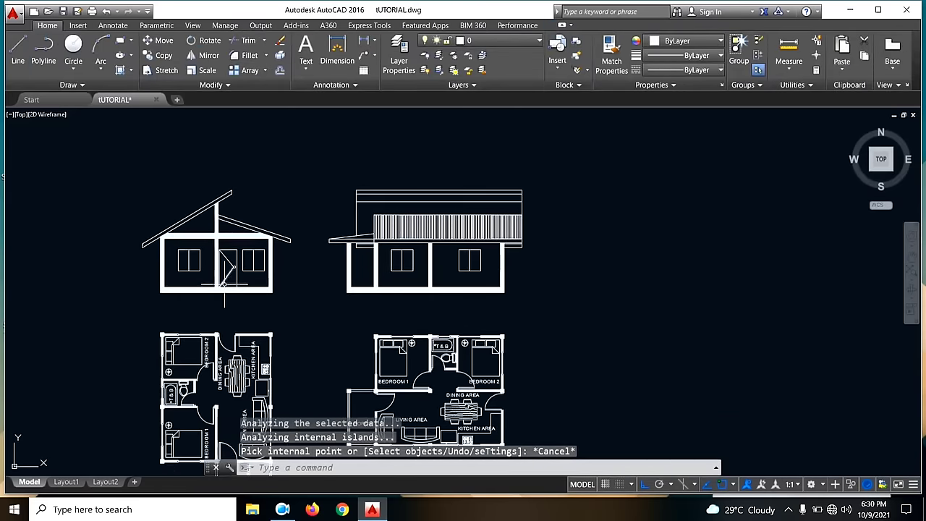
- Mirror the front elevation and its floor plan about a vertical line beyond the side elevation, keeping the source objects
middle_click_drag(672, 333, 684, 273)
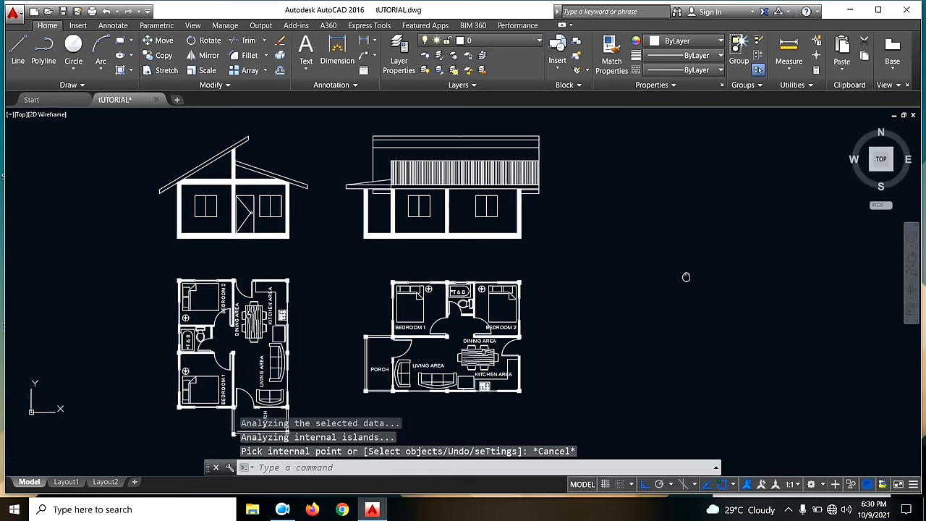
scroll(341, 211, "down", 2)
middle_click_drag(499, 259, 449, 277)
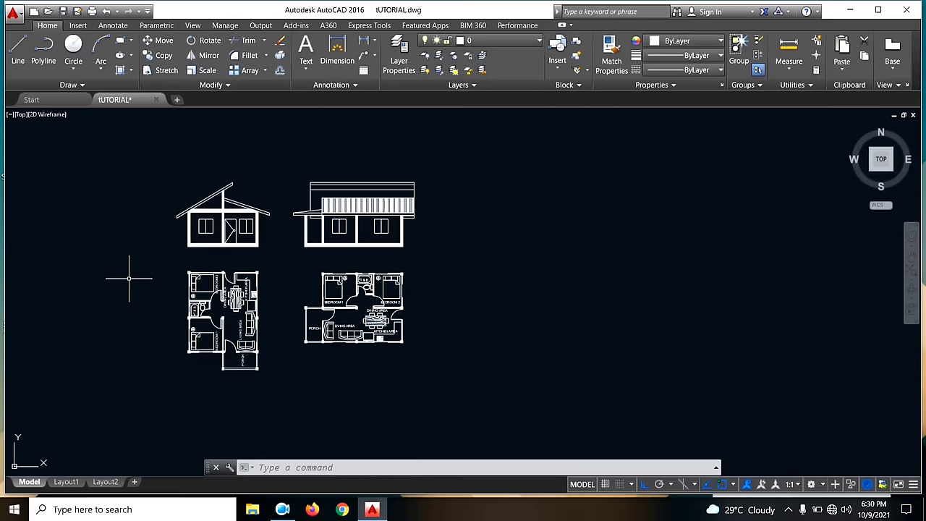
middle_click_drag(563, 346, 546, 324)
mouse_move(579, 246)
middle_mouse_down()
mouse_move(656, 250)
mouse_move(645, 251)
middle_mouse_up()
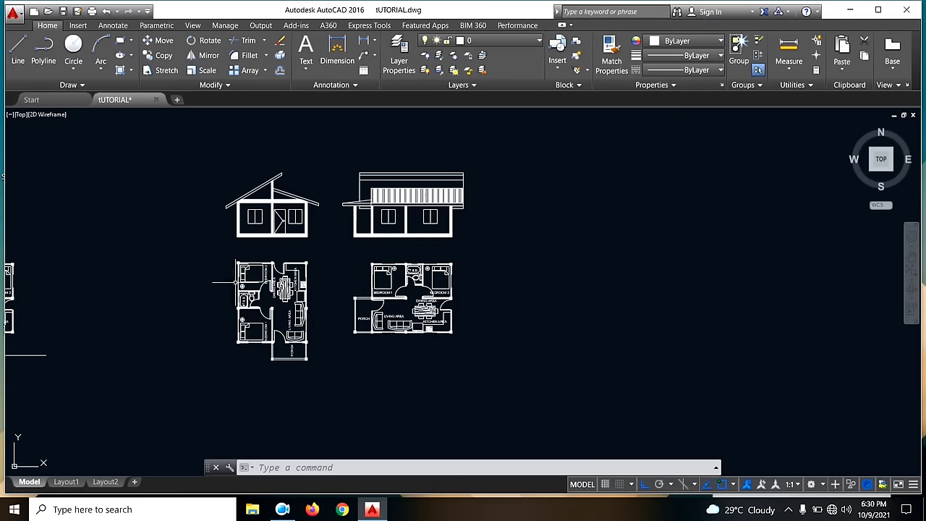
left_click(173, 135)
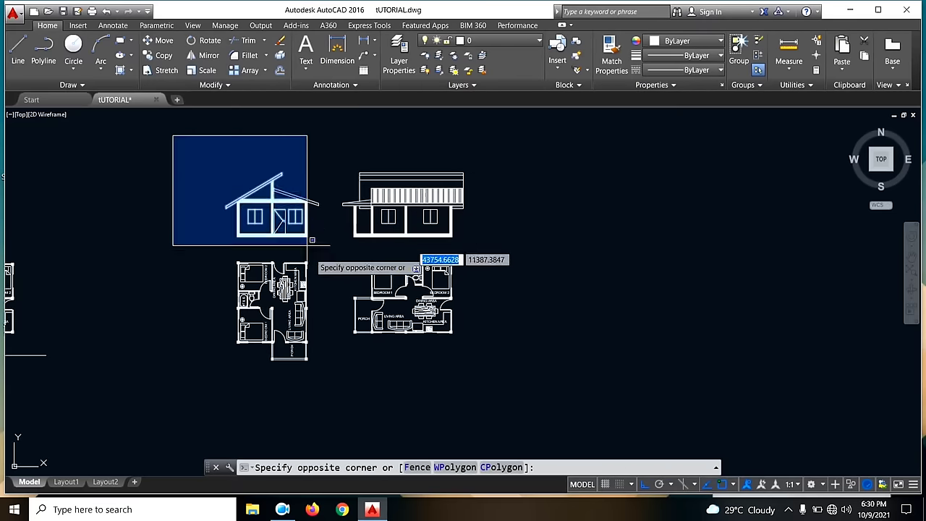
left_click(333, 401)
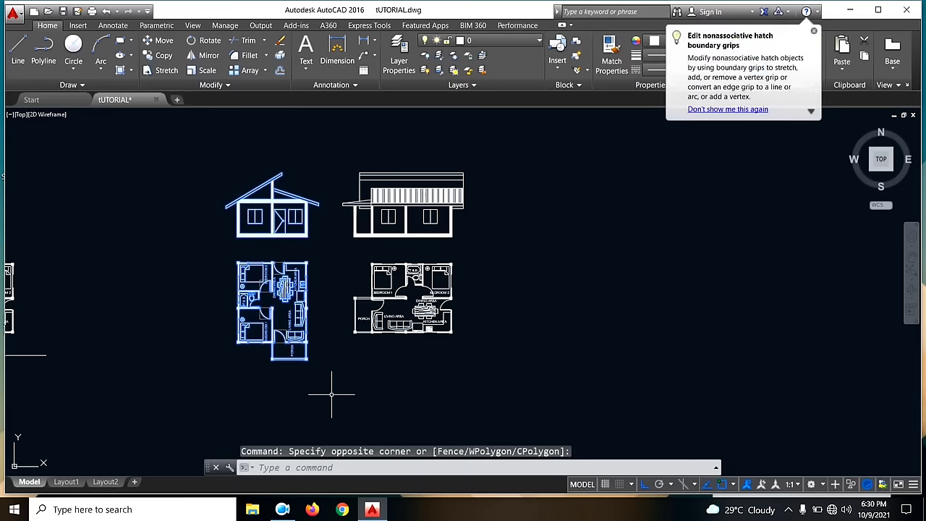
type("i")
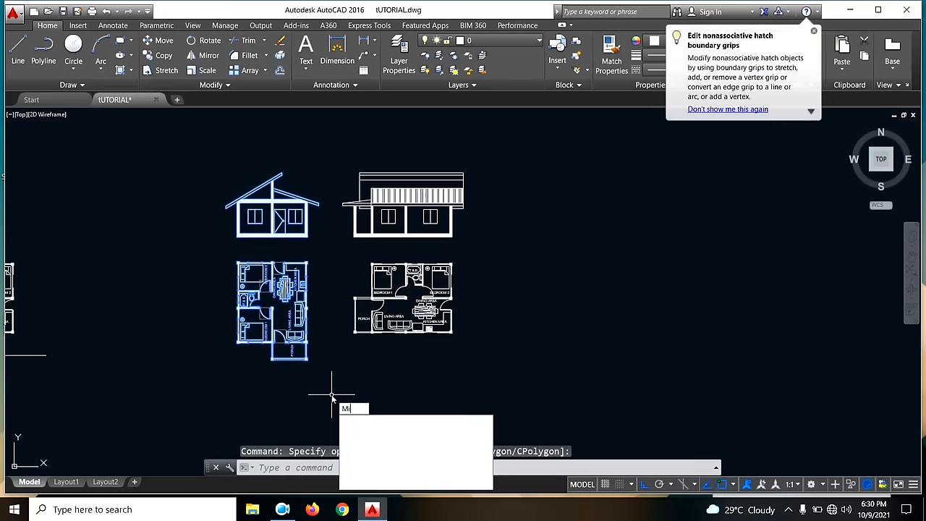
key("Return")
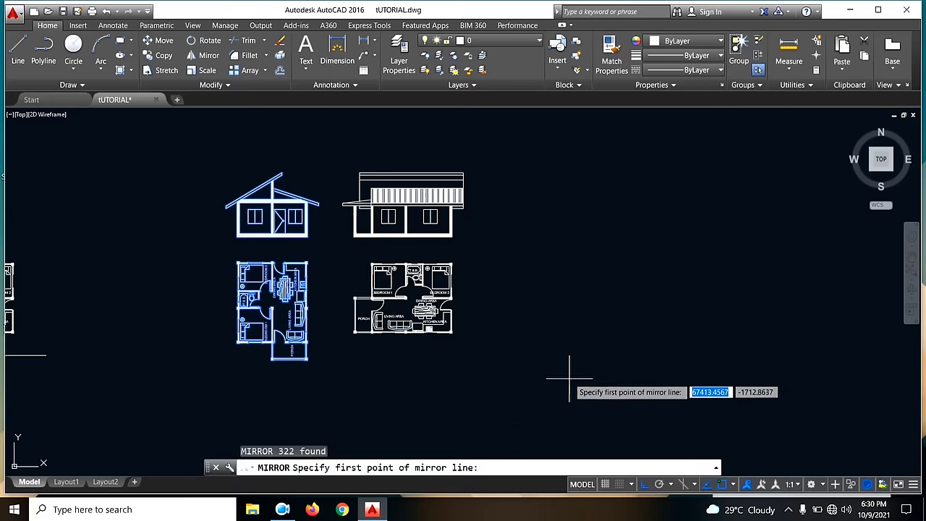
left_click(492, 342)
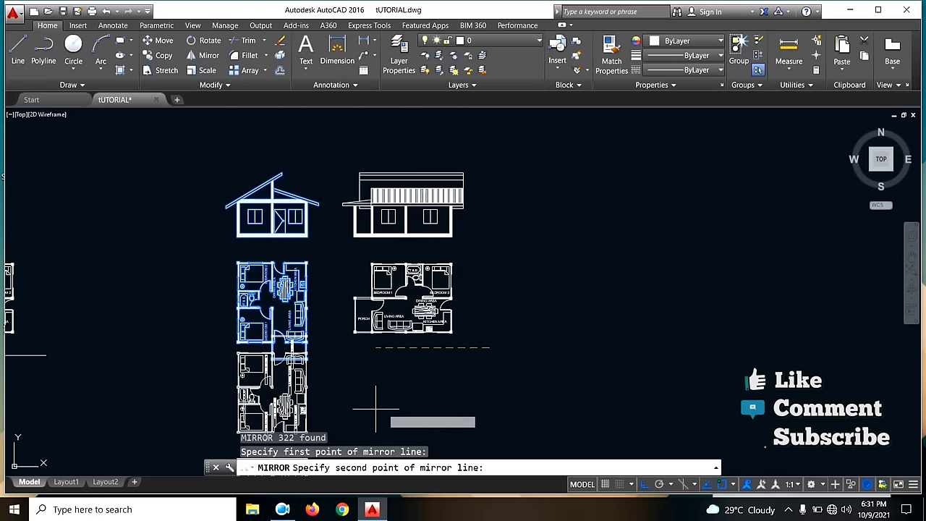
left_click(517, 274)
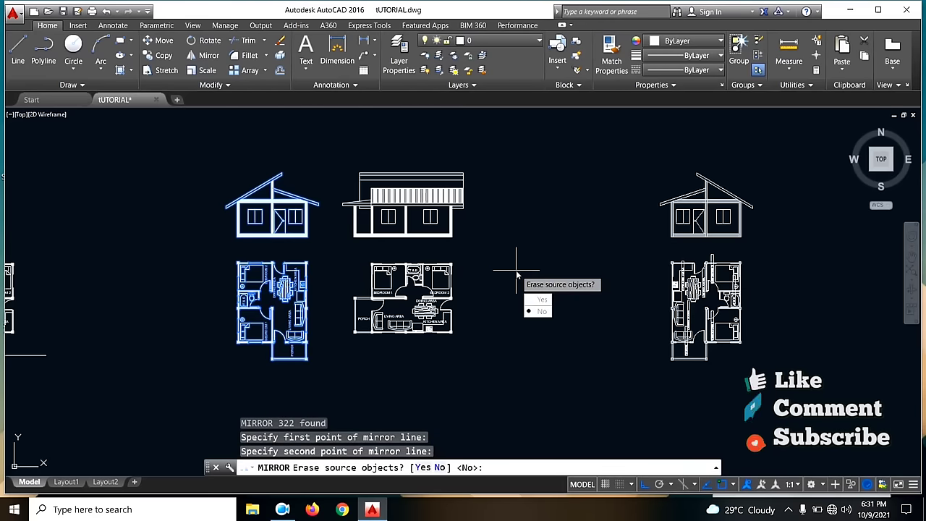
key("Return")
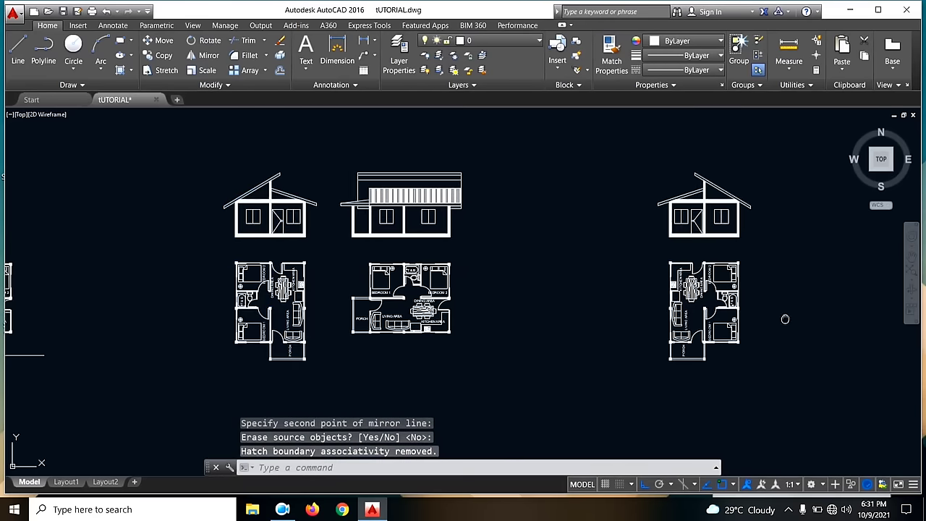
- Examine the mirrored elevation and the door and window openings in the kitchen and Bedroom 2 wall of the plan below
mouse_move(786, 319)
middle_mouse_down()
mouse_move(687, 321)
mouse_move(598, 280)
middle_mouse_up()
scroll(539, 223, "up", 2)
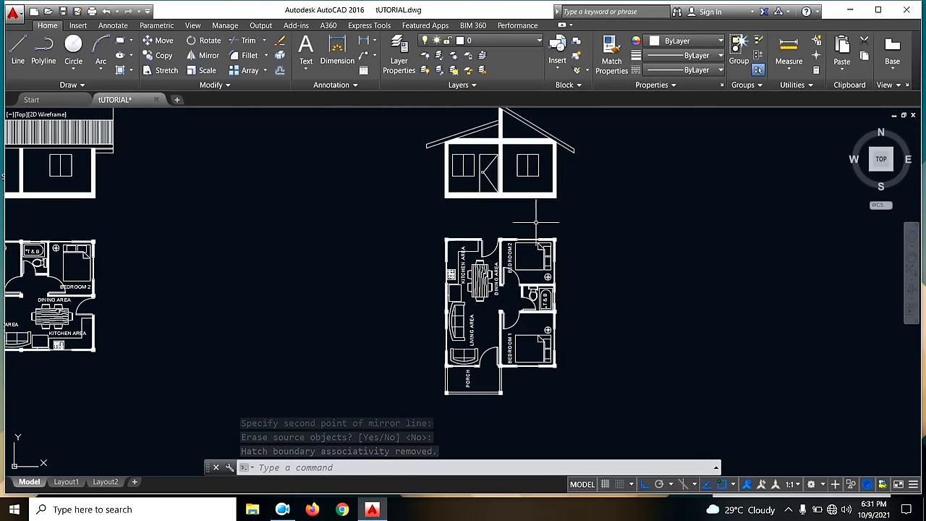
scroll(581, 216, "up", 2)
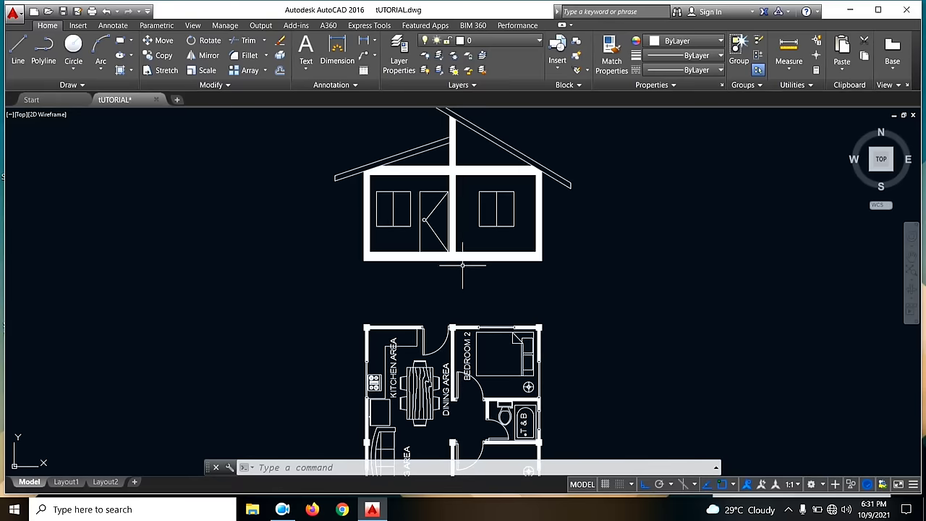
mouse_move(521, 300)
middle_mouse_down()
mouse_move(517, 119)
mouse_move(506, 222)
mouse_move(472, 266)
middle_mouse_up()
scroll(416, 315, "up", 6)
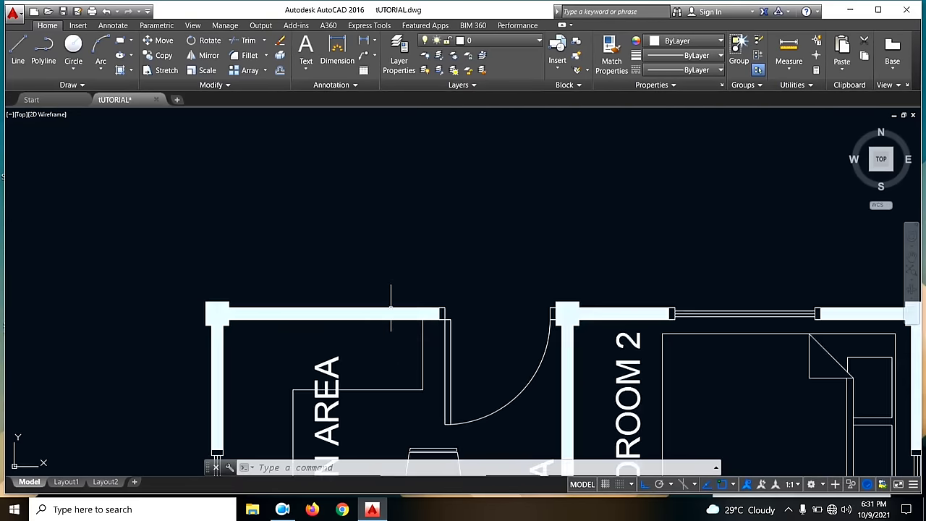
scroll(377, 316, "down", 6)
scroll(340, 319, "up", 2)
scroll(321, 258, "up", 3)
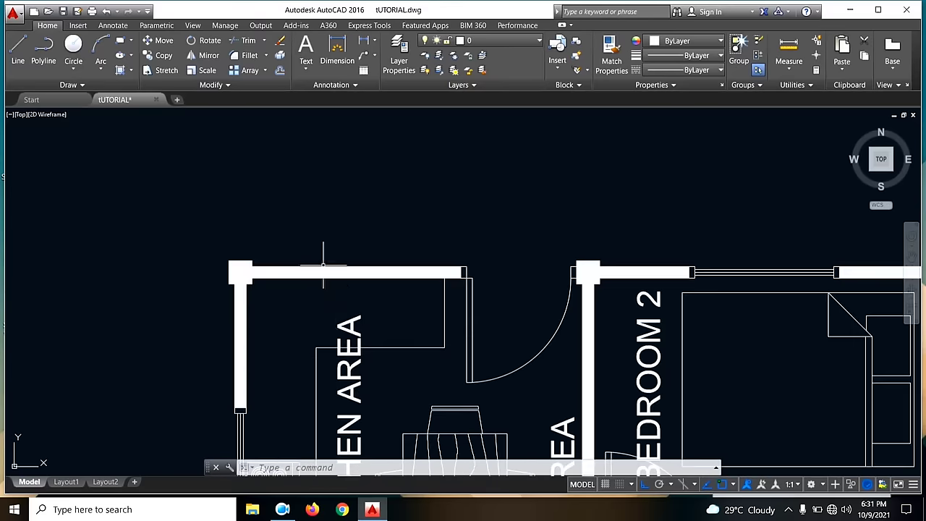
scroll(562, 253, "down", 5)
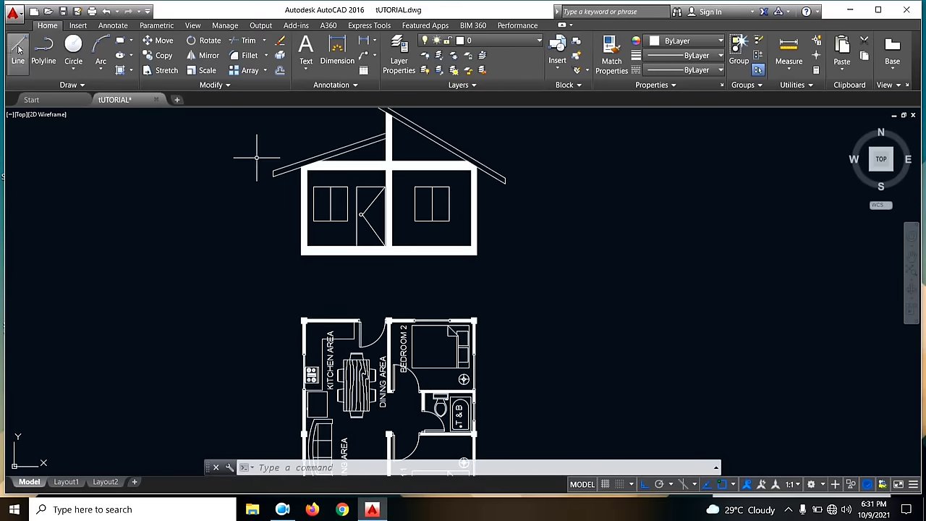
left_click(18, 51)
scroll(419, 326, "up", 5)
left_click(403, 263)
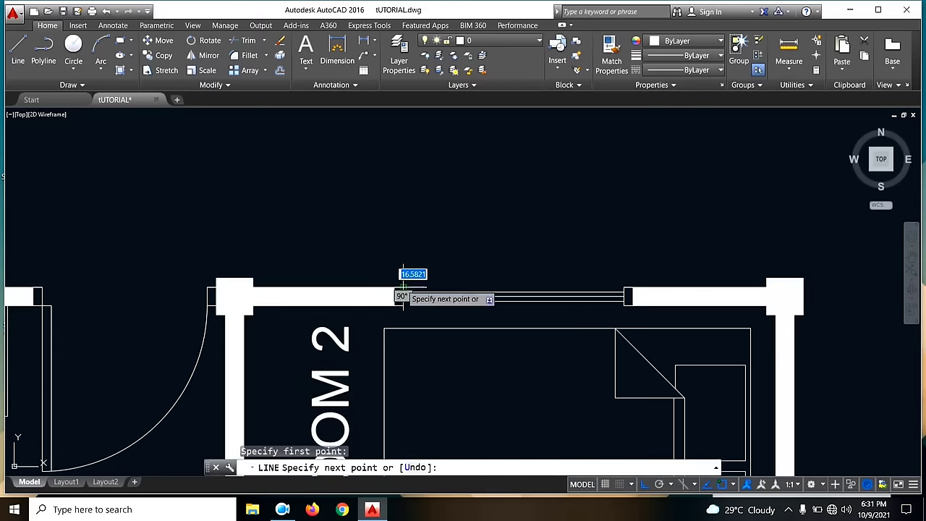
scroll(403, 297, "down", 8)
scroll(424, 166, "down", 4)
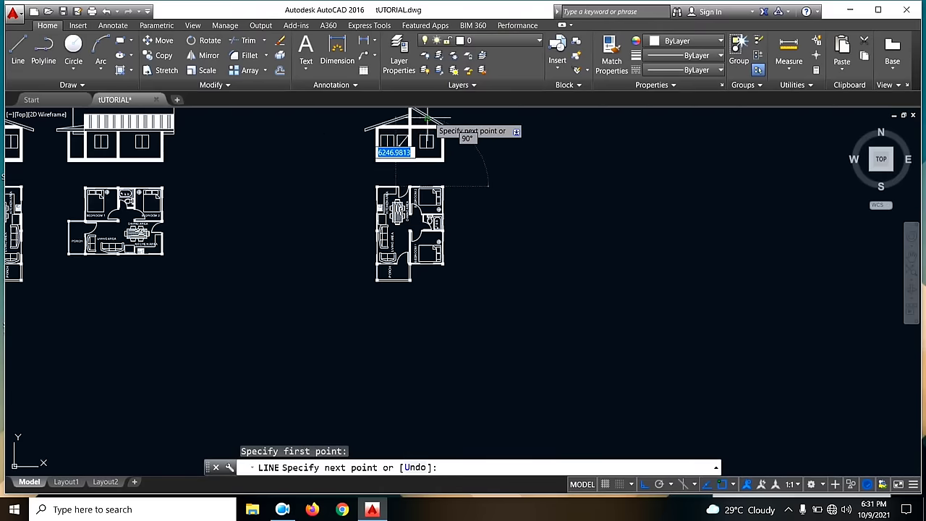
scroll(408, 189, "up", 6)
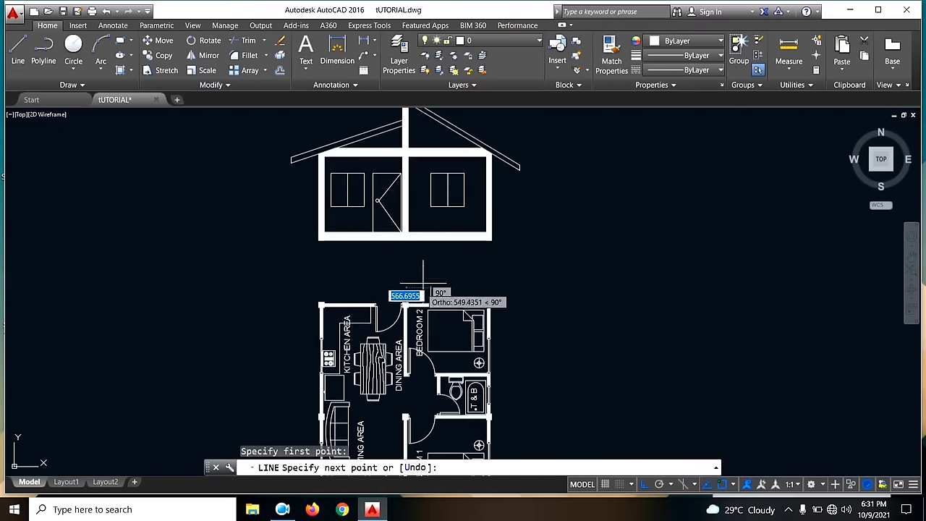
left_click(394, 239)
key("Escape")
- Draw a vertical projection line from the kitchen door opening's outer jamb in the mirrored plan up past the elevation's door head
left_click(18, 54)
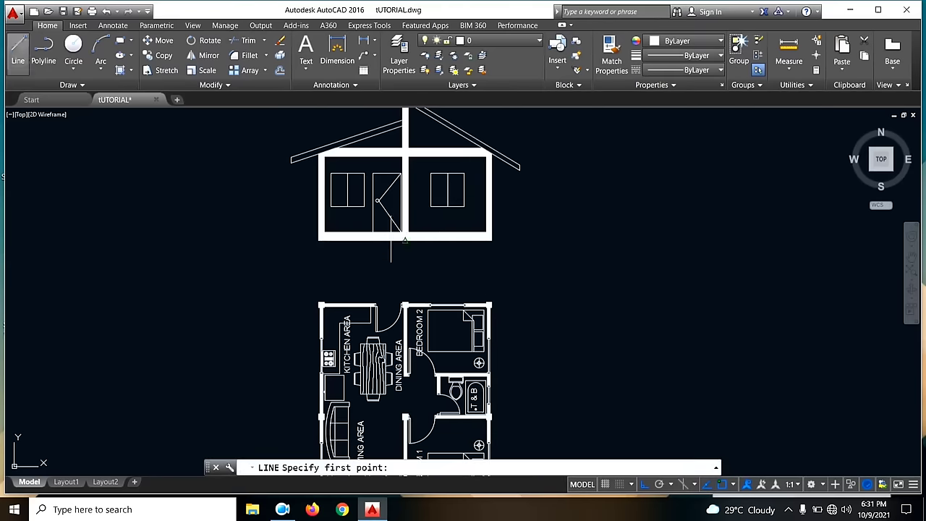
scroll(391, 290, "up", 4)
left_click(352, 318)
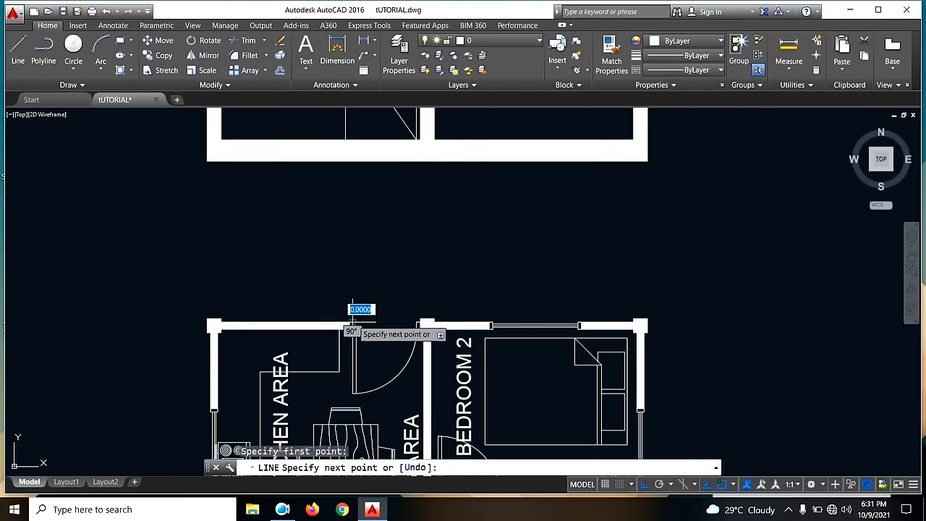
scroll(359, 304, "down", 5)
scroll(337, 253, "up", 6)
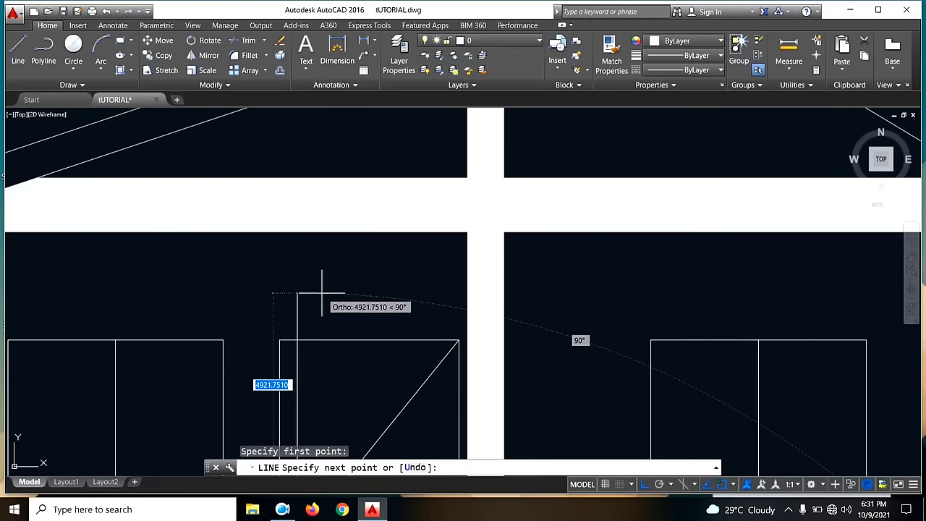
left_click(299, 260)
scroll(300, 258, "down", 6)
key("Escape")
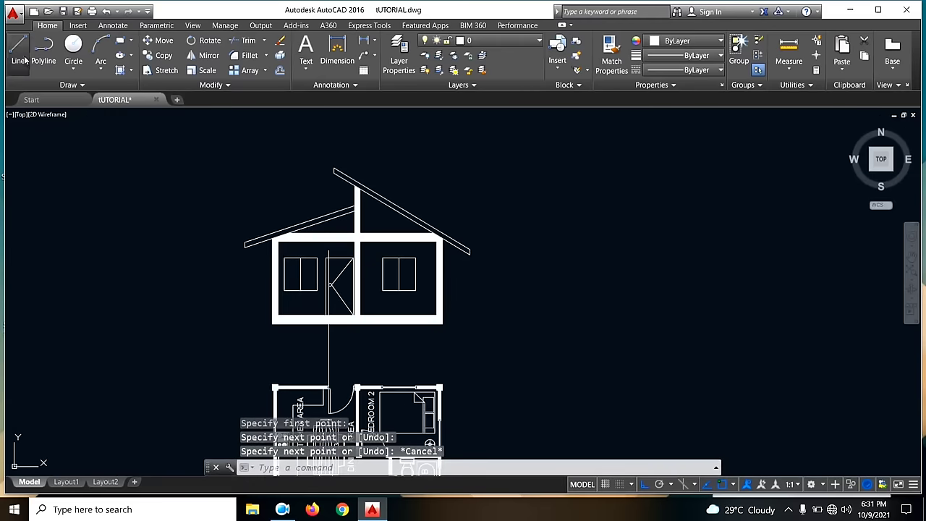
left_click(19, 54)
scroll(351, 355, "up", 6)
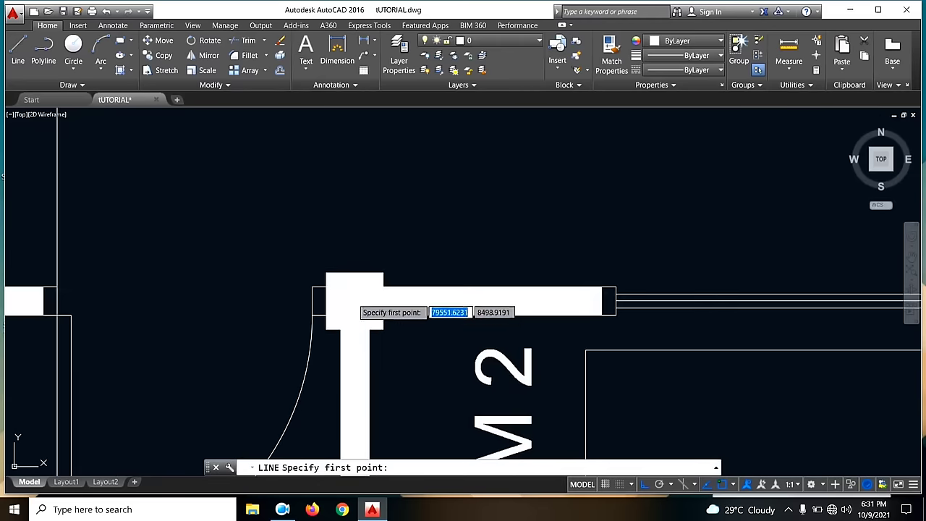
left_click(312, 287)
scroll(312, 287, "down", 6)
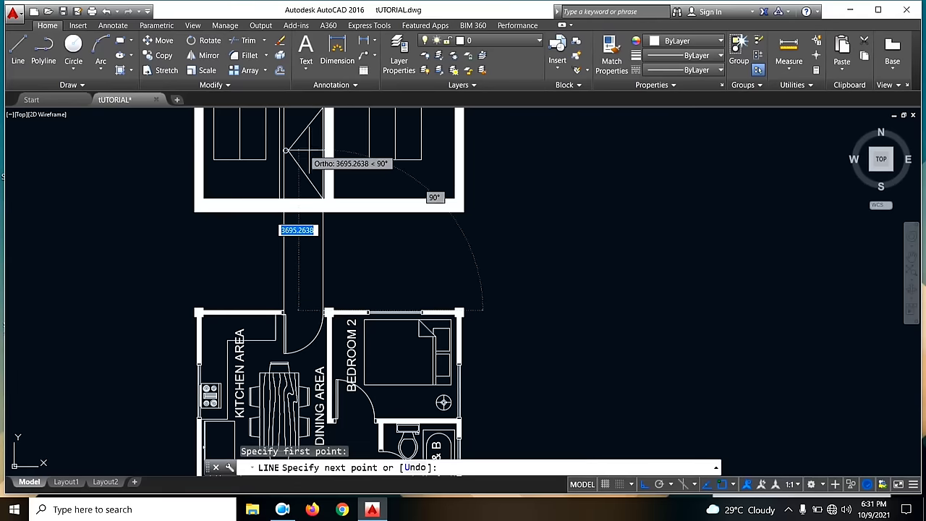
middle_click_drag(288, 156, 302, 380)
key("Escape")
- Move the door knob circle in the mirrored elevation horizontally into the door leaf, away from the projected jamb line
scroll(302, 181, "up", 5)
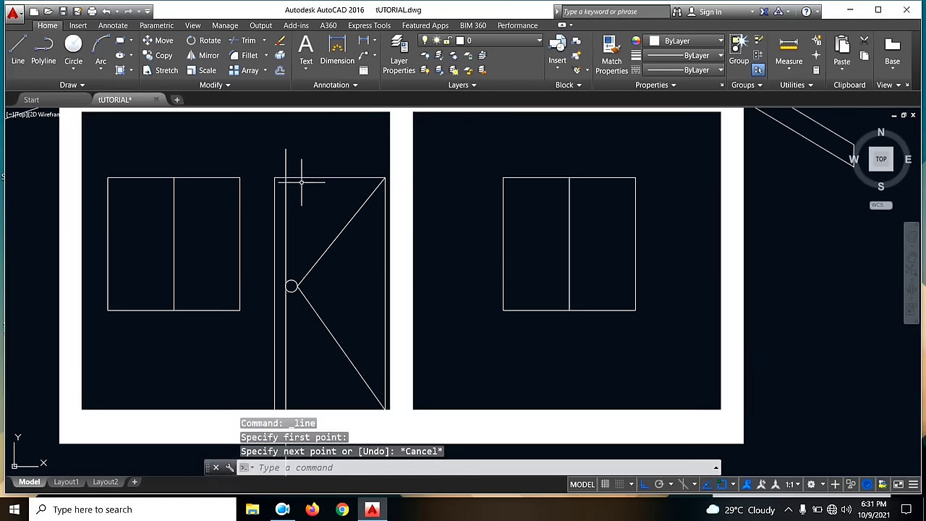
scroll(302, 284, "up", 3)
left_click(284, 276)
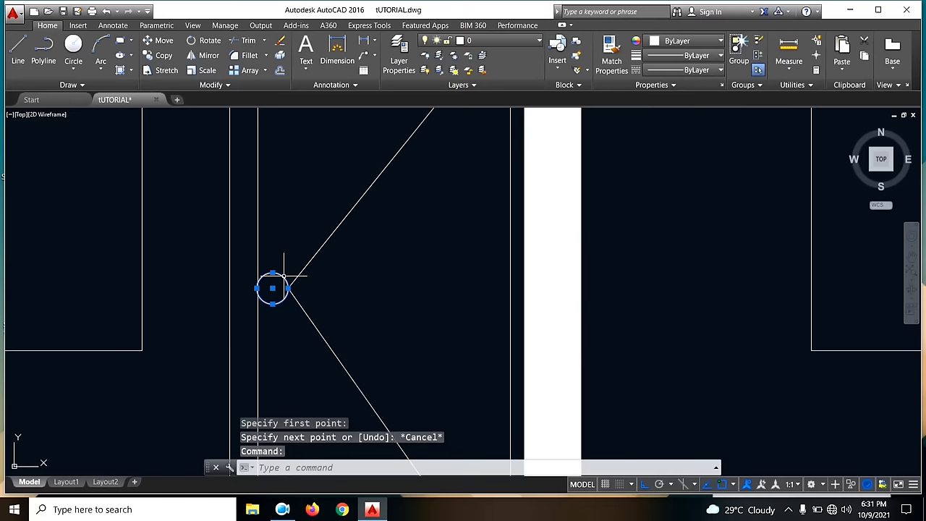
type("m")
key("Return")
left_click(340, 289)
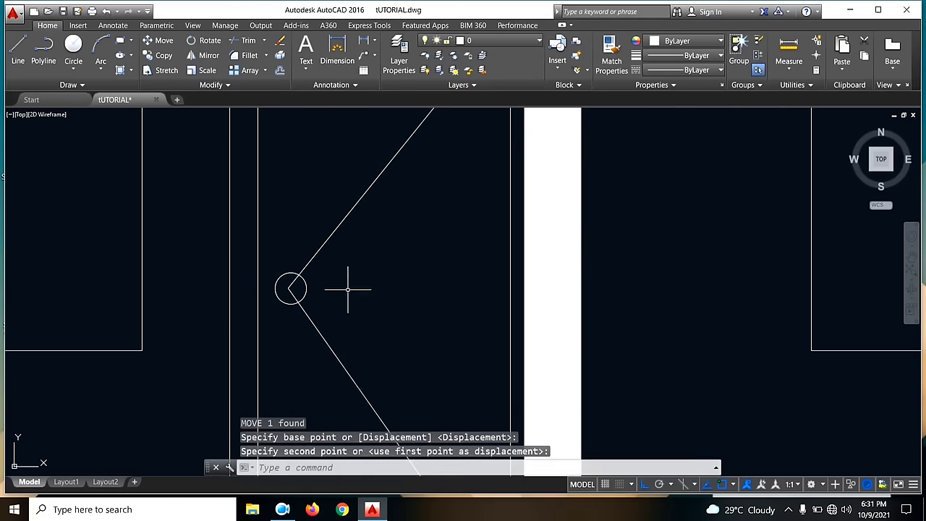
- Stretch the shared apex of the door's two diagonal swing lines to the knob circle's nearest quadrant
left_click(292, 288)
left_click(292, 283)
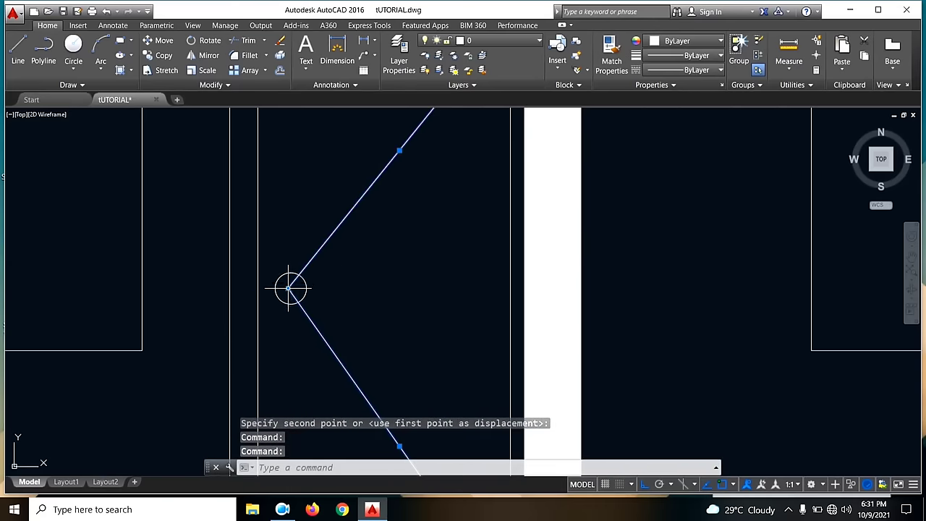
left_click(289, 287)
scroll(304, 288, "down", 6)
key("Escape")
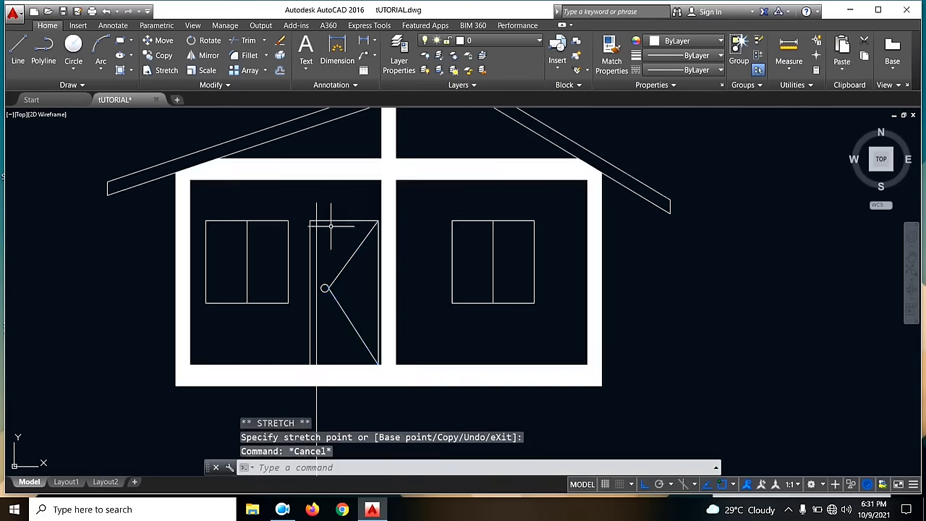
- Fillet the projected jamb line with the door's head line at radius 0 to form the door's new upper corner
scroll(322, 223, "up", 4)
type("f")
key("Return")
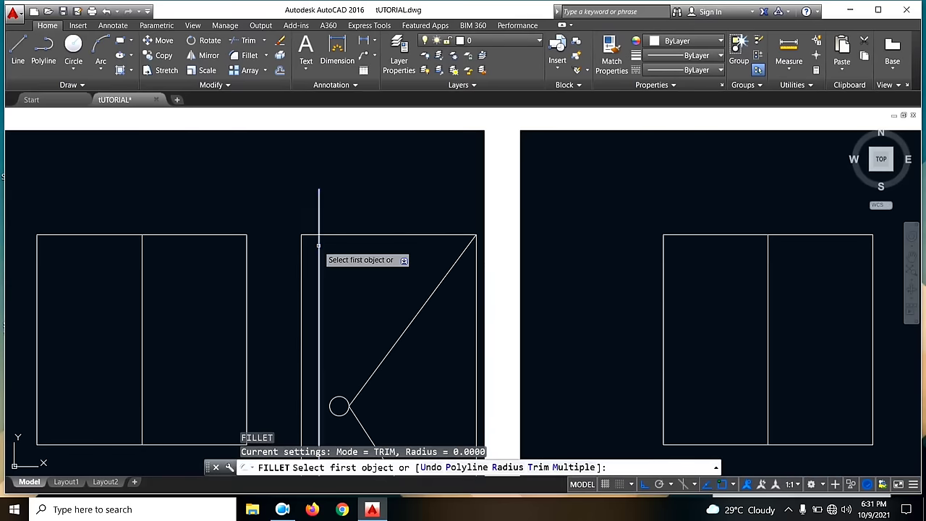
left_click(319, 250)
key("Escape")
- Delete the old vertical door edge outside the projected jamb line in the mirrored elevation
left_click(310, 244)
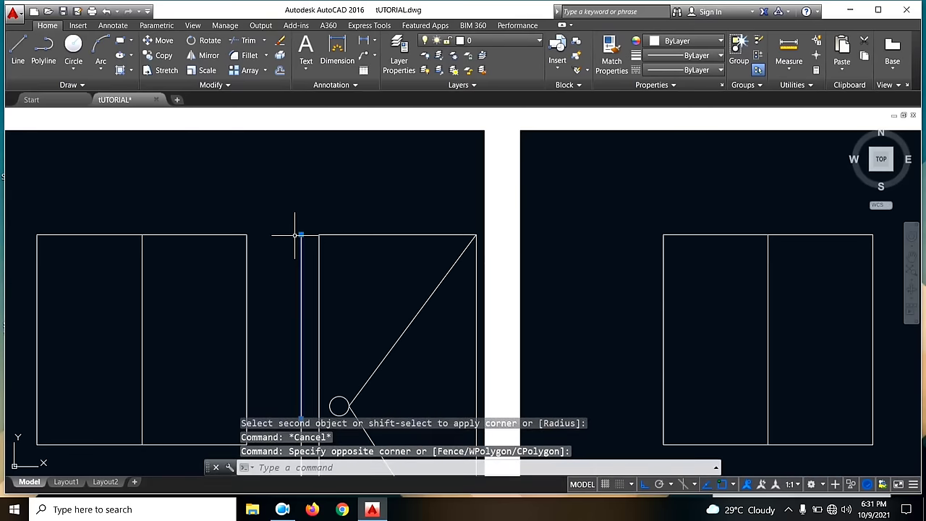
left_click(301, 235)
scroll(362, 152, "down", 6)
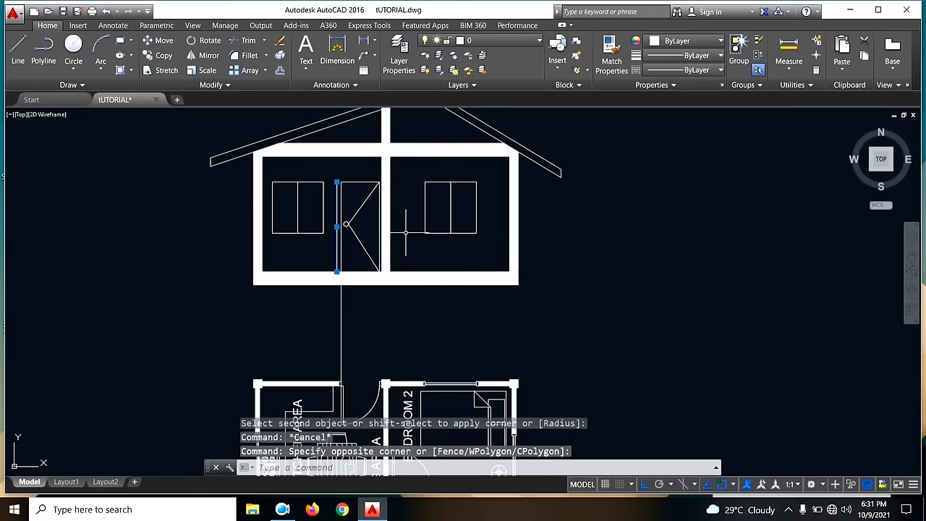
key("Delete")
- Trim the projected jamb line below the mirrored elevation's base beam, using the beam's upper edge as the cutting edge
scroll(311, 217, "down", 3)
scroll(359, 290, "up", 3)
left_click(362, 263)
left_click(283, 257)
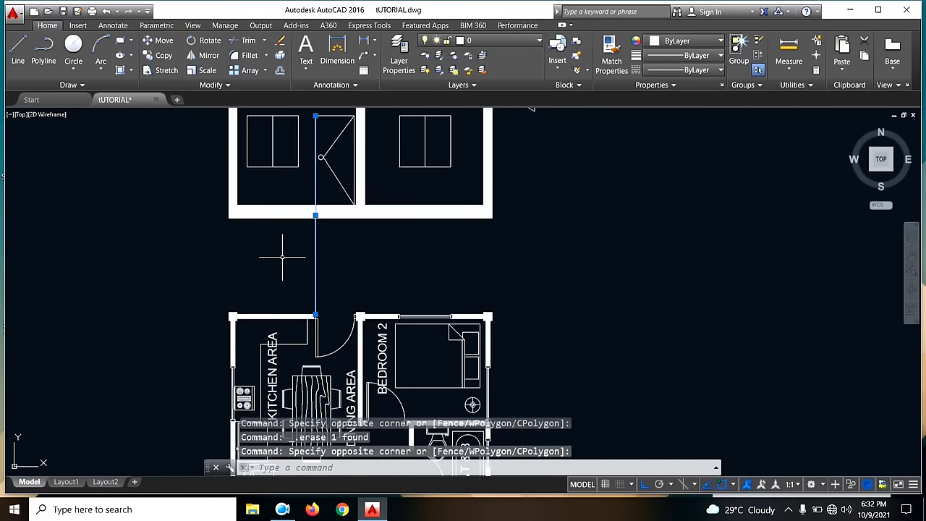
key("Escape")
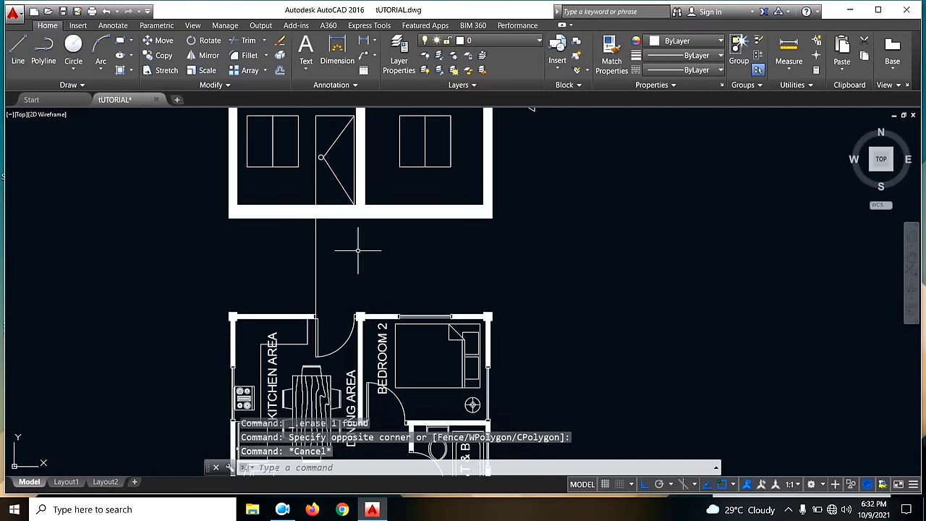
key("Return")
left_click(332, 210)
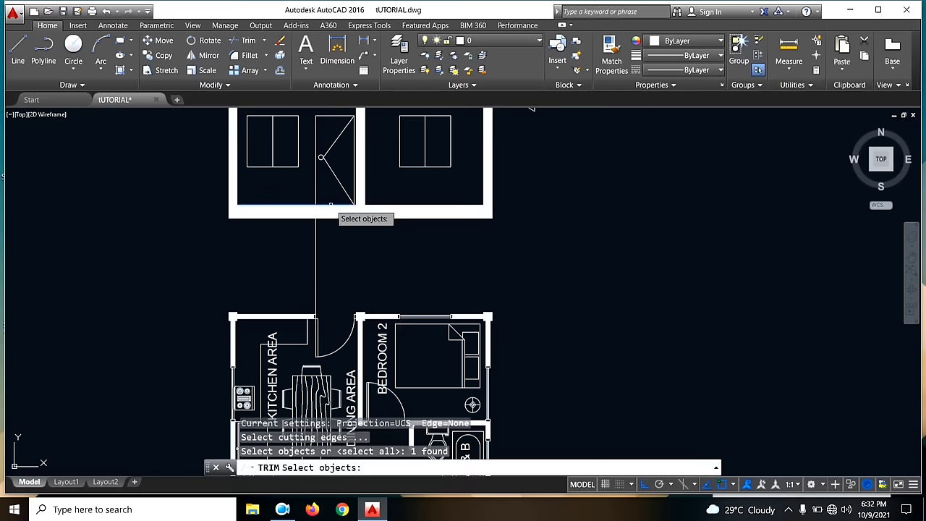
key("Return")
left_click(354, 276)
left_click(217, 259)
key("Escape")
- Delete the window beside the door in the kitchen bay of the mirrored elevation
scroll(316, 251, "down", 2)
scroll(463, 263, "down", 4)
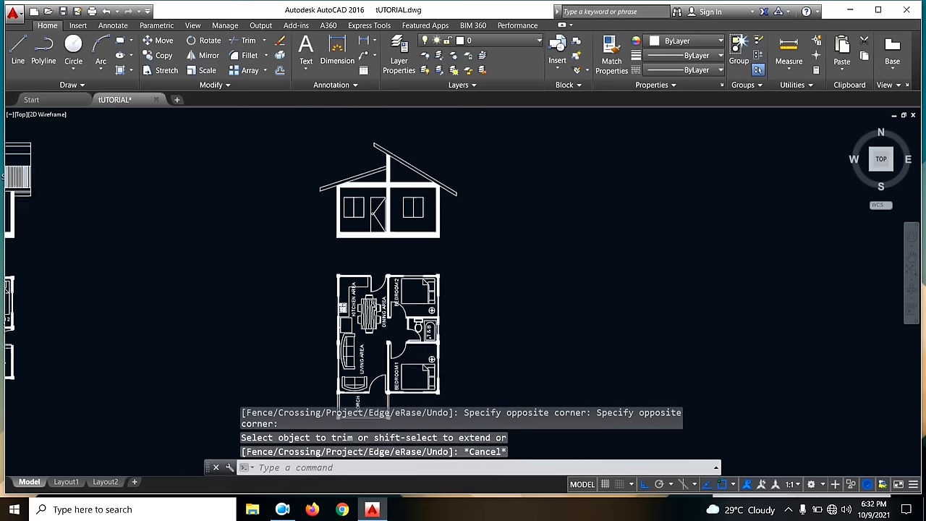
mouse_move(456, 262)
middle_mouse_down()
mouse_move(571, 275)
mouse_move(488, 260)
middle_mouse_up()
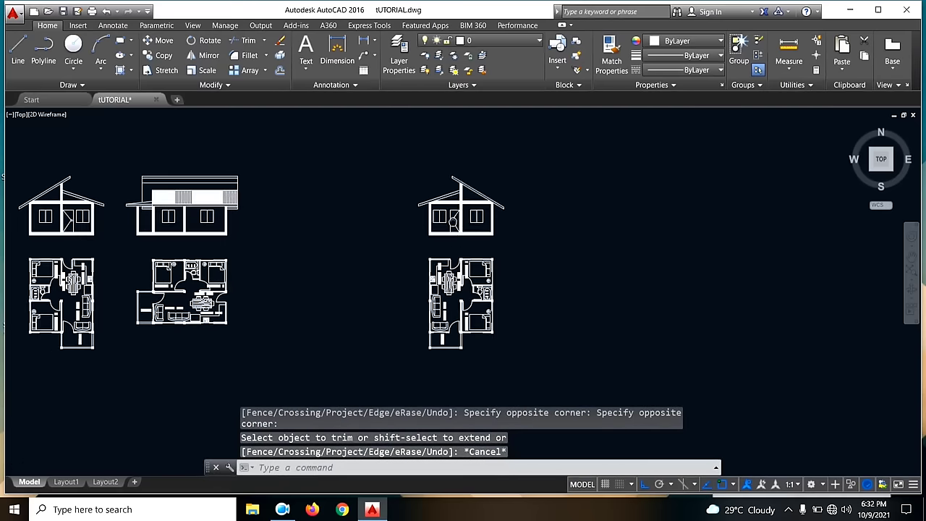
scroll(440, 215, "up", 6)
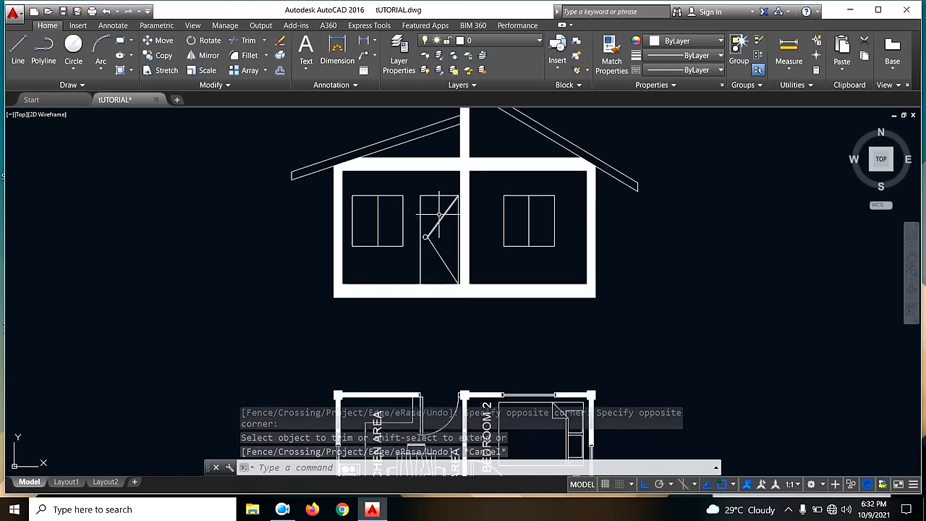
left_click(344, 177)
left_click(416, 244)
key("Delete")
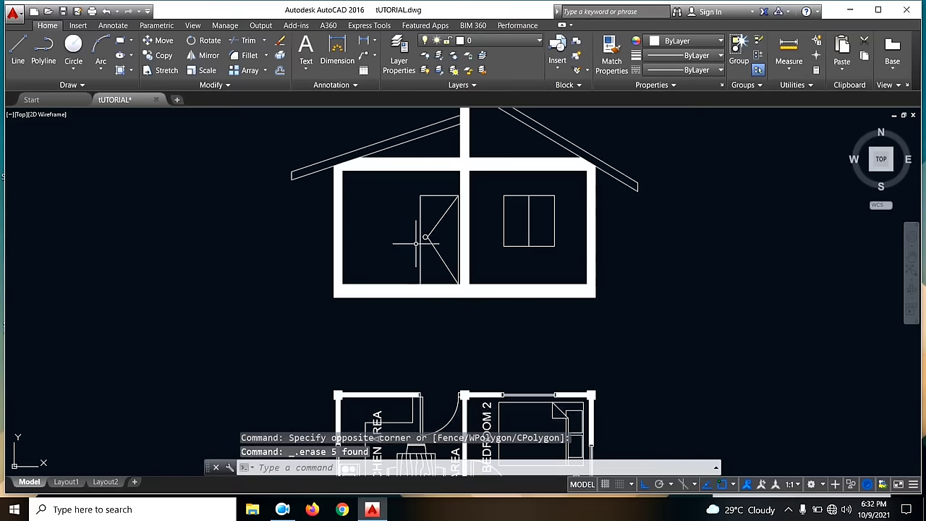
- Examine the edited mirrored elevation and its plan alongside the original front and side elevations
scroll(398, 158, "down", 2)
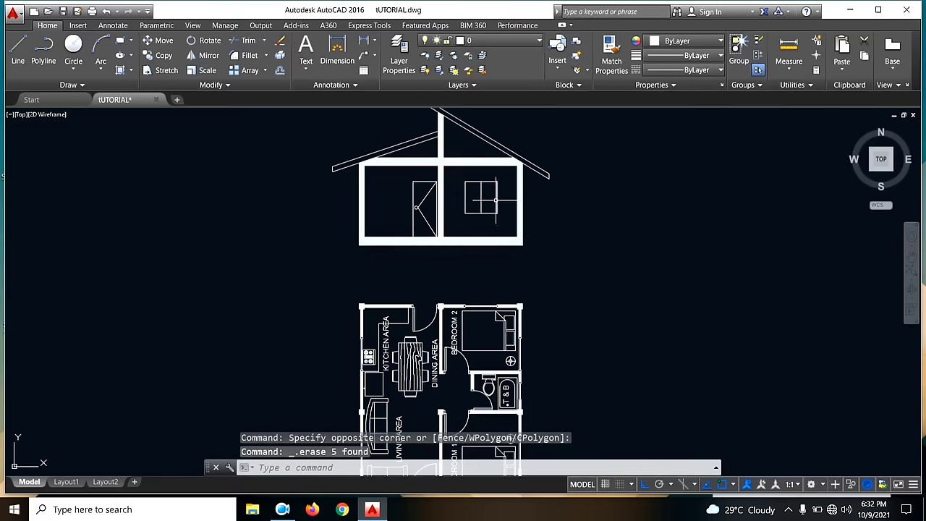
scroll(534, 203, "down", 3)
mouse_move(548, 224)
middle_mouse_down()
mouse_move(610, 256)
mouse_move(540, 247)
middle_mouse_up()
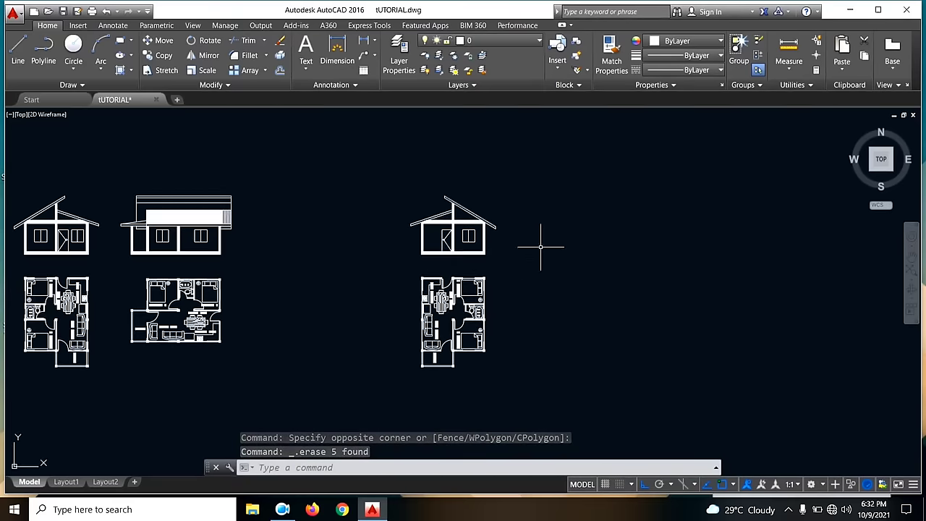
scroll(460, 213, "up", 3)
scroll(488, 293, "down", 5)
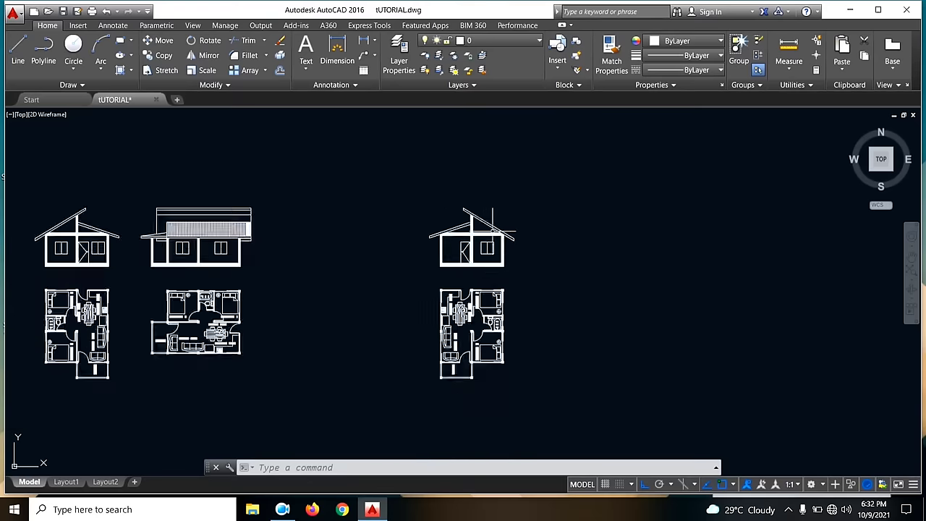
mouse_move(577, 292)
middle_mouse_down()
mouse_move(560, 289)
mouse_move(512, 318)
middle_mouse_up()
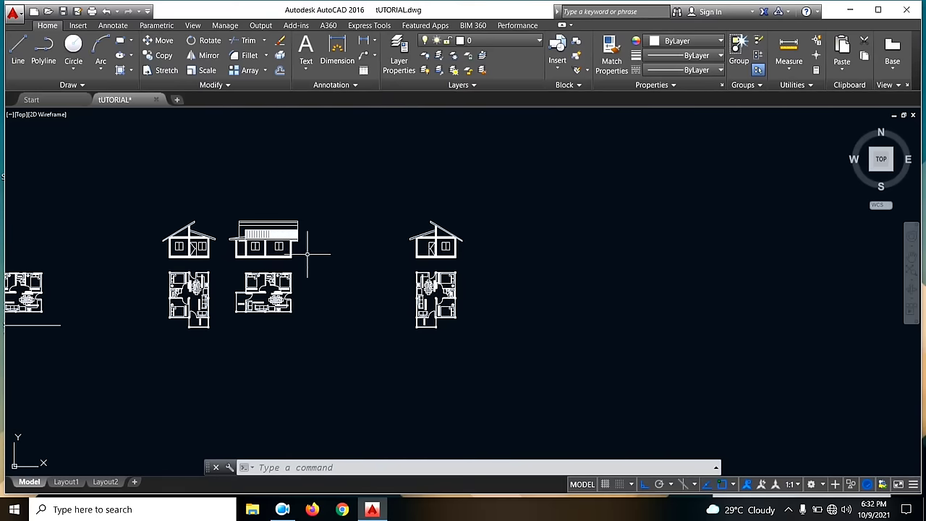
middle_click_drag(532, 278, 474, 275)
scroll(153, 247, "up", 3)
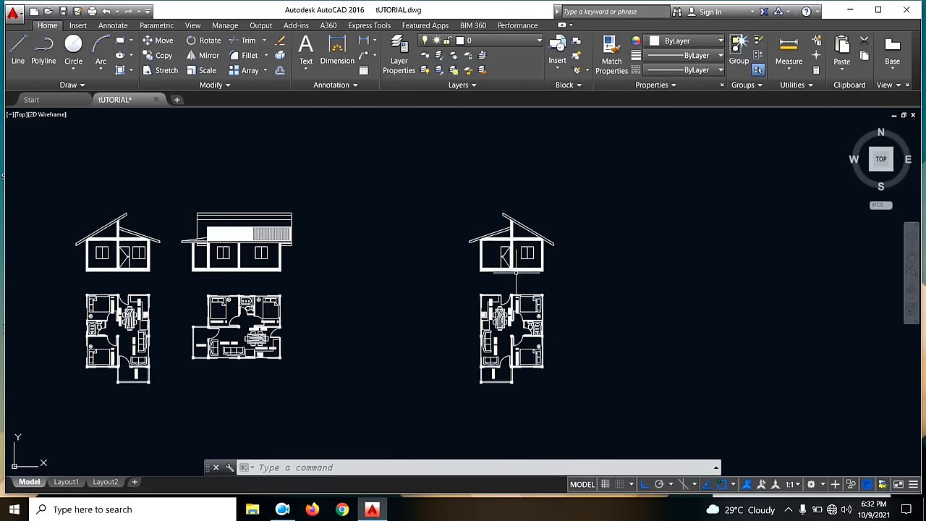
scroll(275, 233, "down", 3)
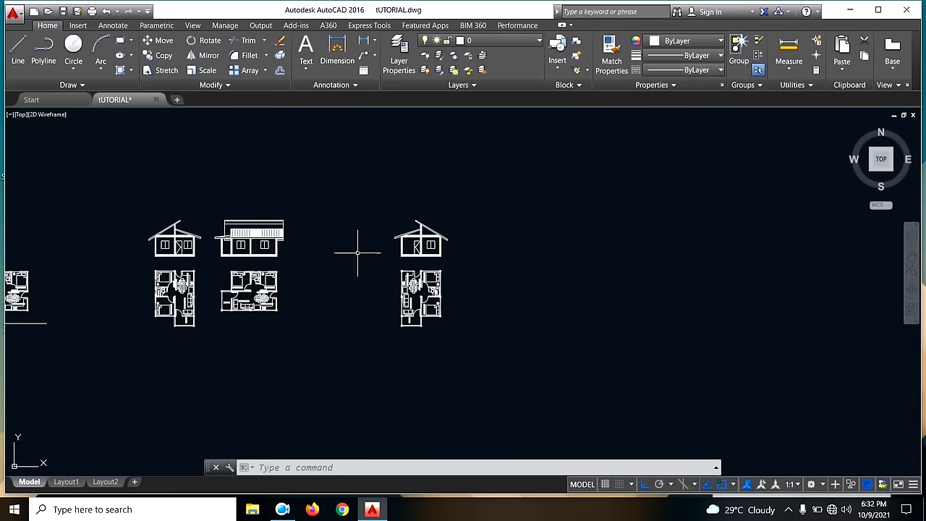
- Mirror the original side elevation and its plan across a vertical line beyond them, keeping the source objects
scroll(232, 231, "up", 2)
left_click(192, 169)
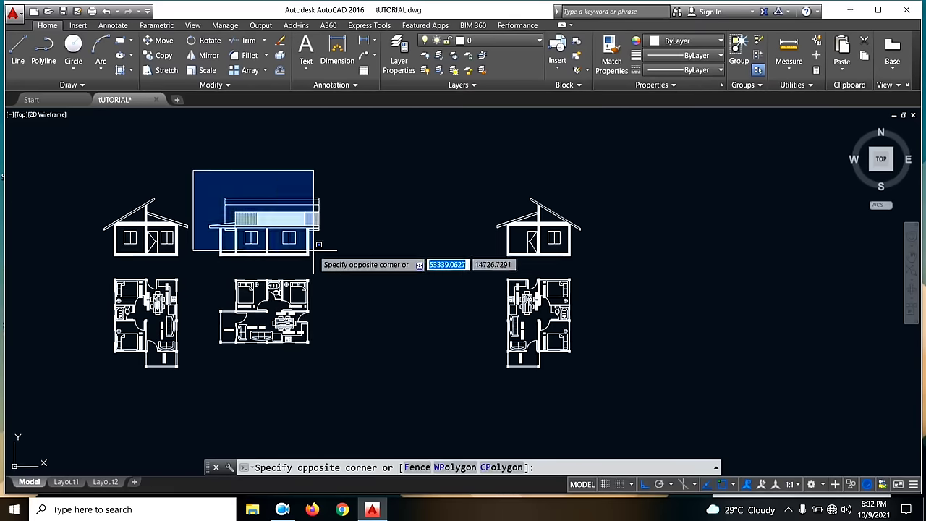
left_click(423, 388)
type("MI")
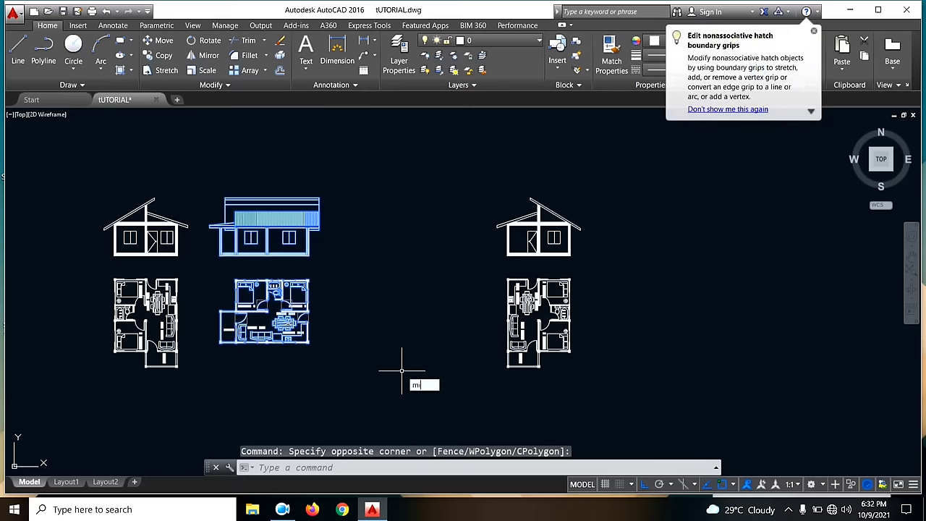
key("Return")
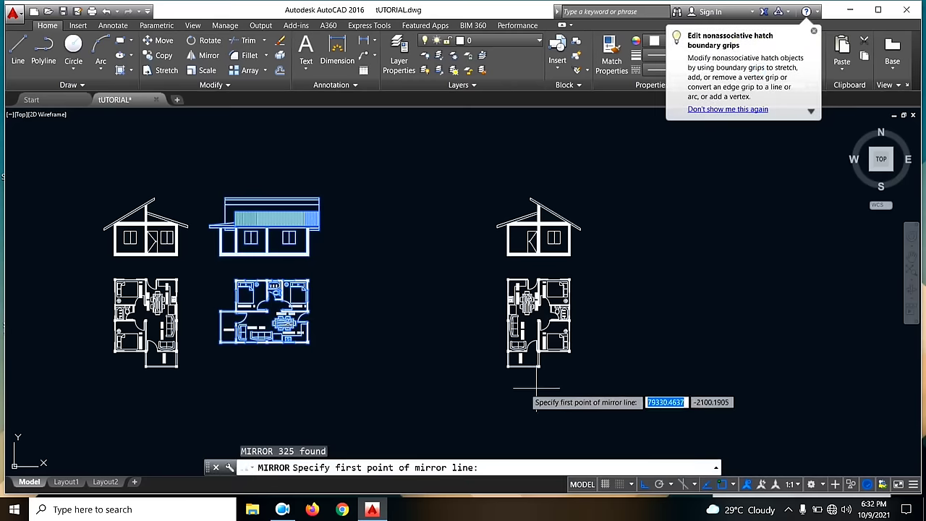
scroll(146, 335, "down", 2)
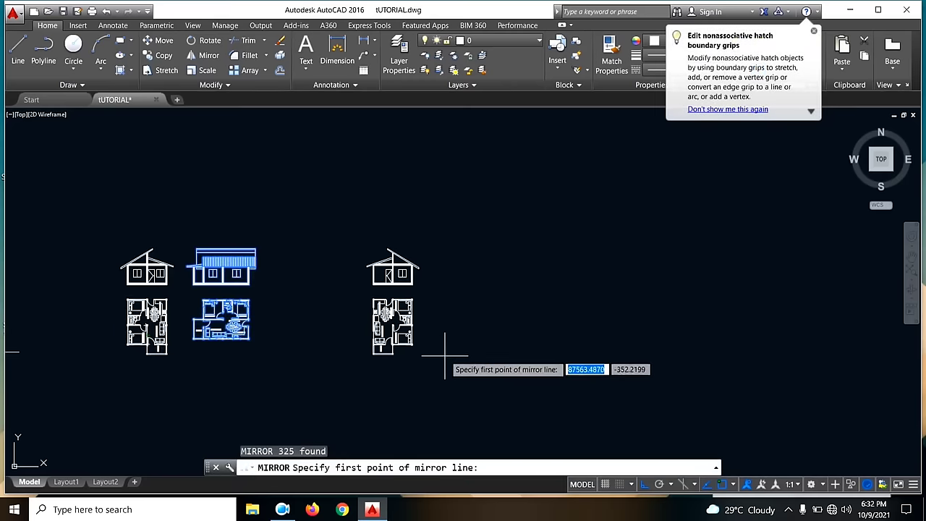
left_click(341, 364)
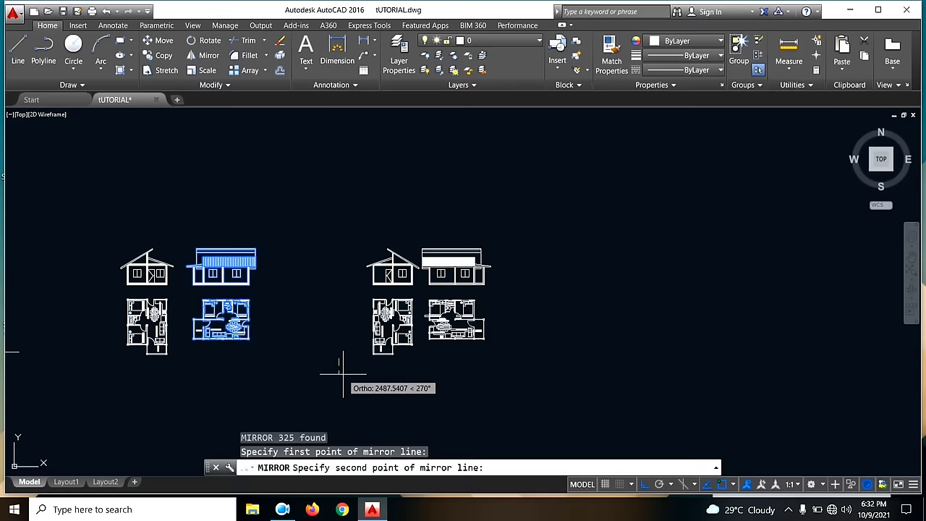
key("Return")
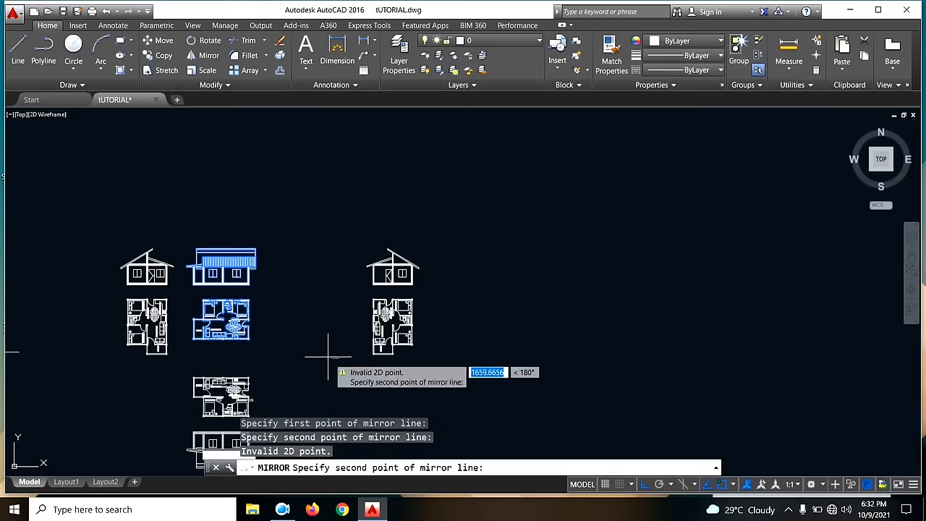
left_click(334, 380)
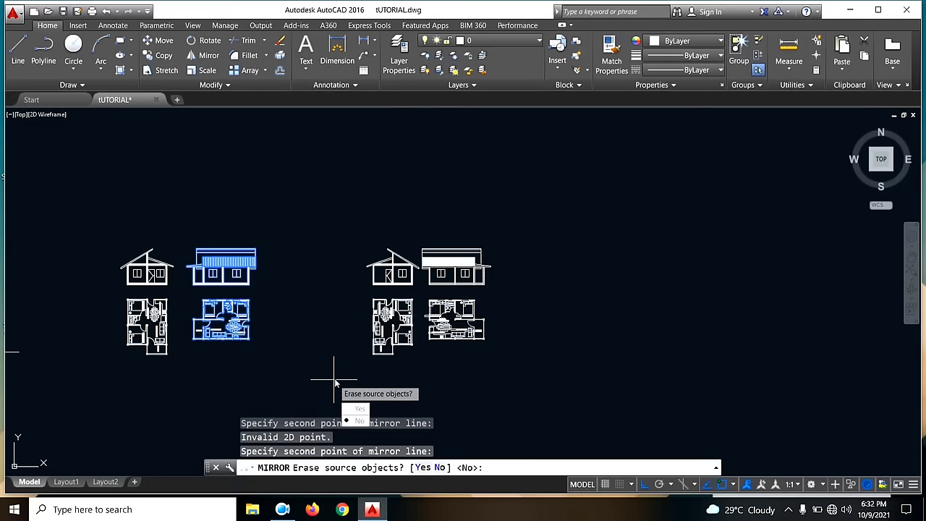
key("Return")
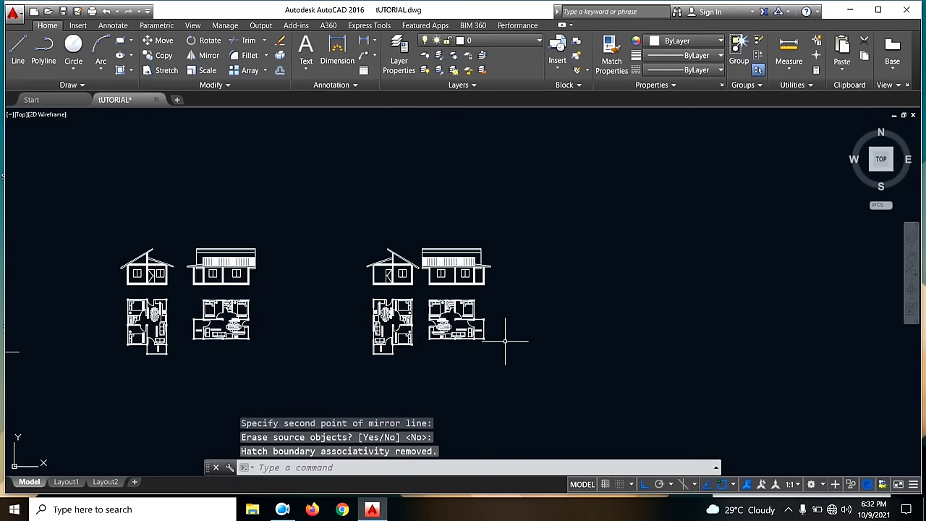
- Move the mirrored side elevation and plan horizontally away from the mirrored front elevation to leave a clear gap
scroll(508, 348, "up", 2)
left_click(529, 366)
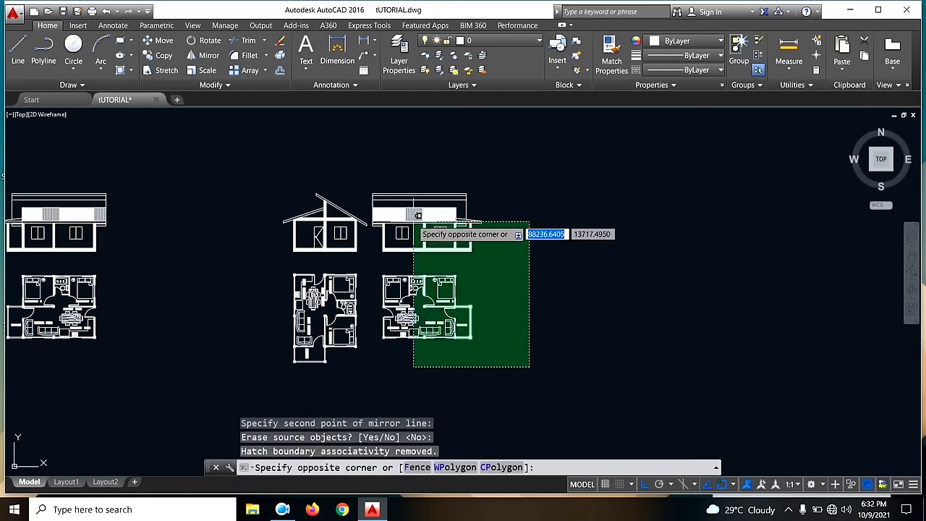
left_click(371, 164)
type("m")
key("Return")
left_click(516, 287)
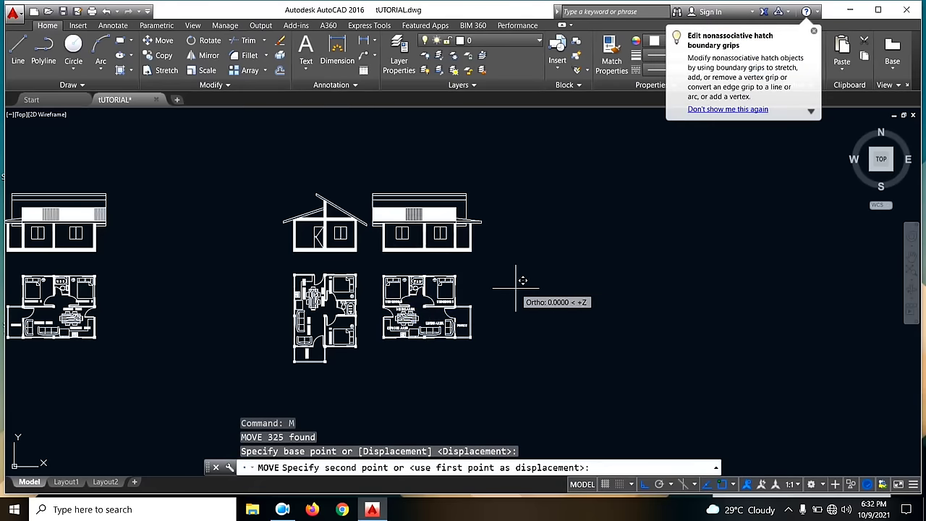
left_click(564, 287)
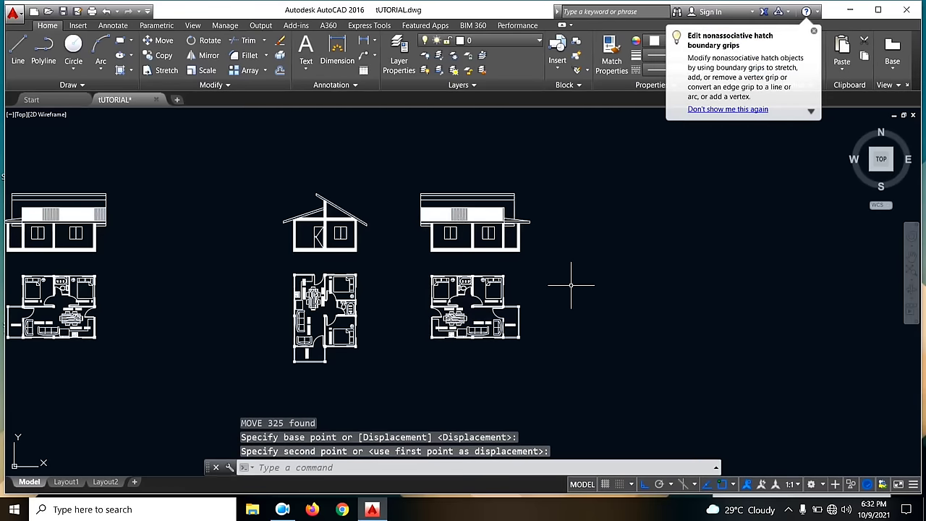
- Delete the vertical-line hatch from the lower roof of the mirrored side elevation
scroll(494, 288, "up", 4)
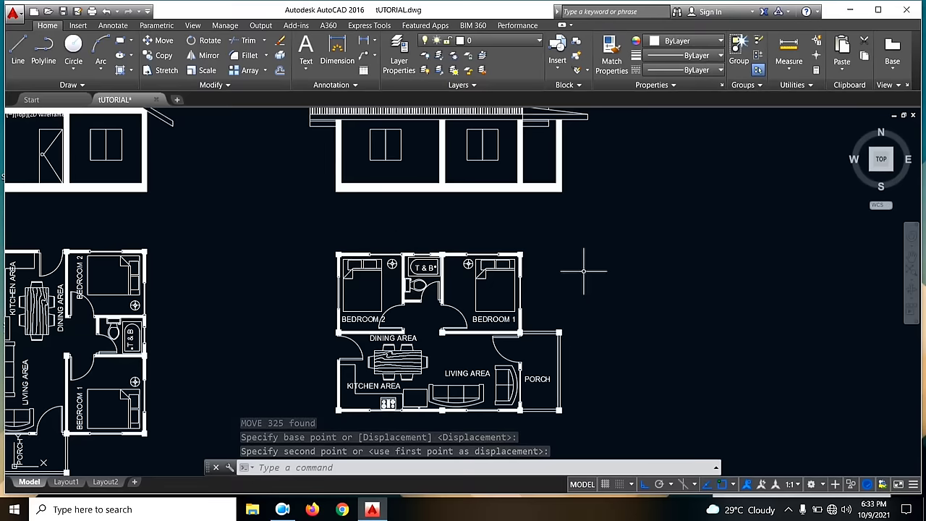
mouse_move(589, 265)
middle_mouse_down()
mouse_move(573, 289)
mouse_move(552, 291)
mouse_move(528, 328)
mouse_move(511, 316)
mouse_move(497, 273)
middle_mouse_up()
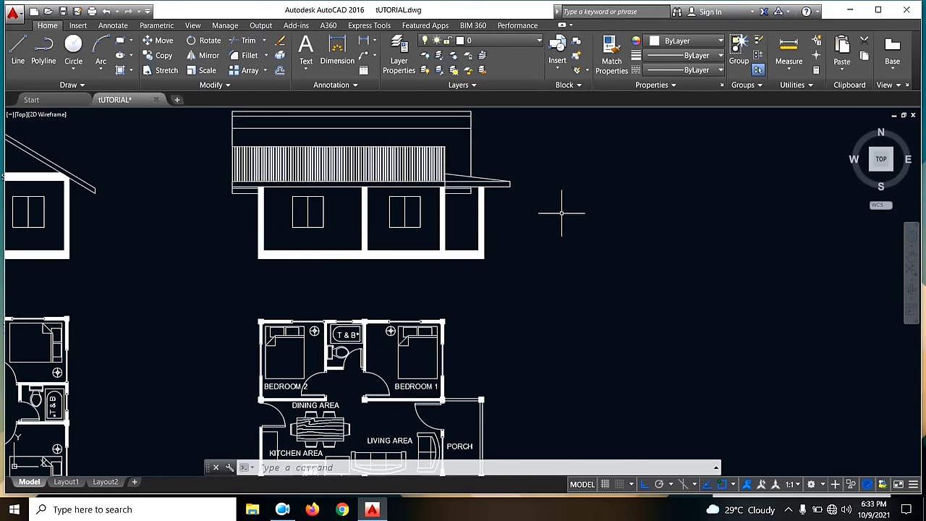
scroll(554, 230, "down", 1)
scroll(648, 283, "down", 2)
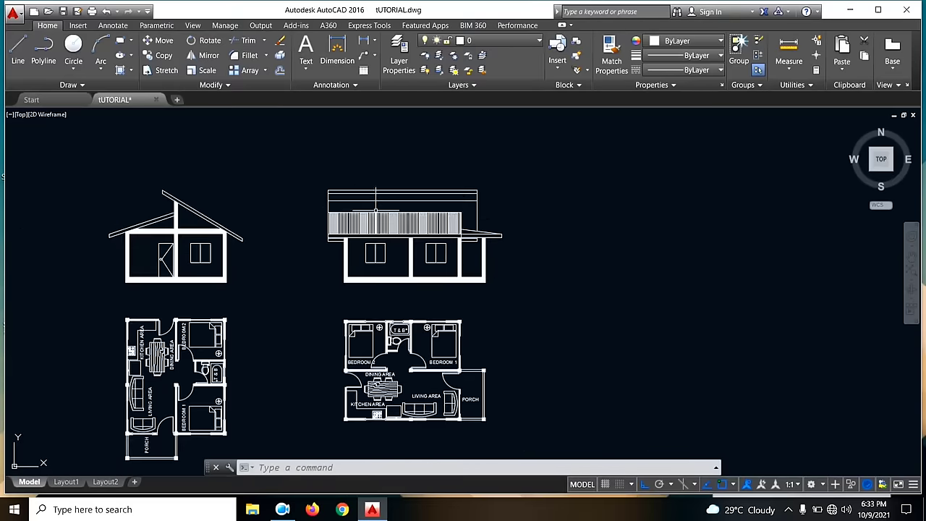
scroll(380, 217, "up", 3)
left_click(380, 228)
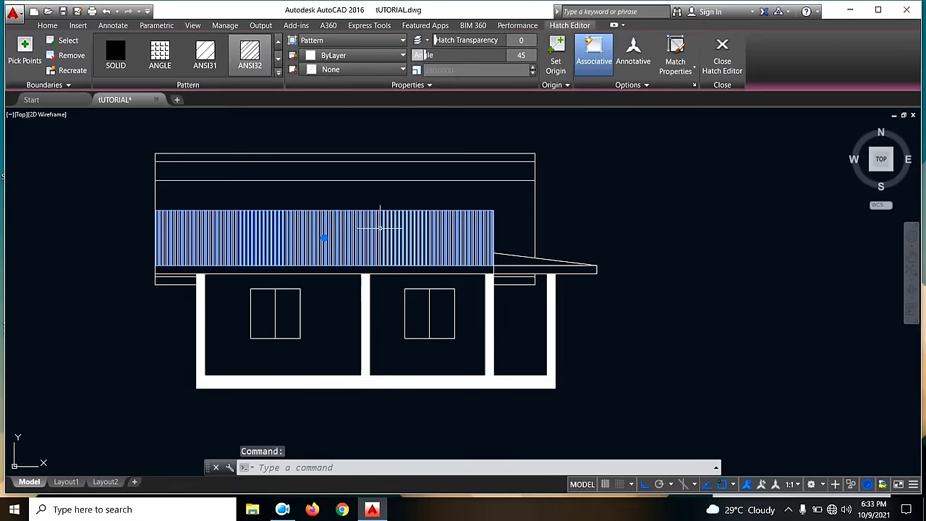
key("Delete")
scroll(481, 199, "down", 3)
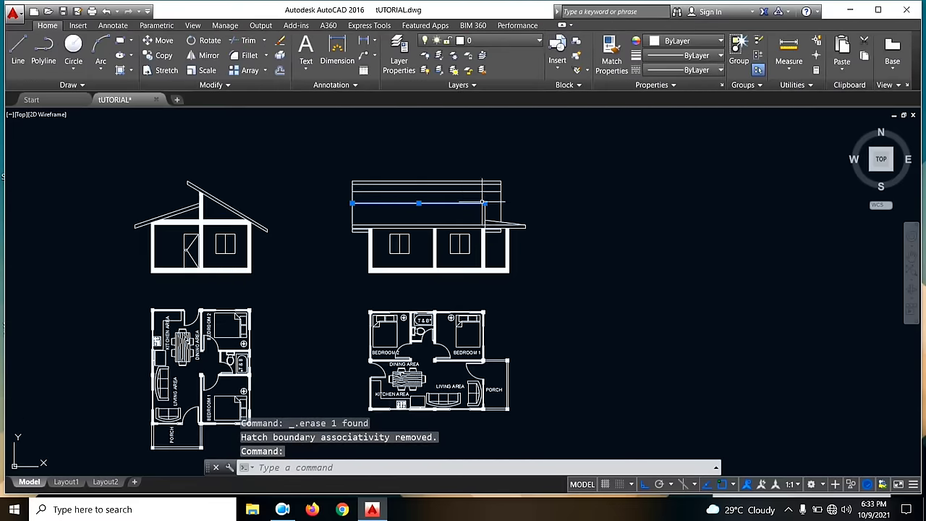
key("Escape")
left_click(18, 50)
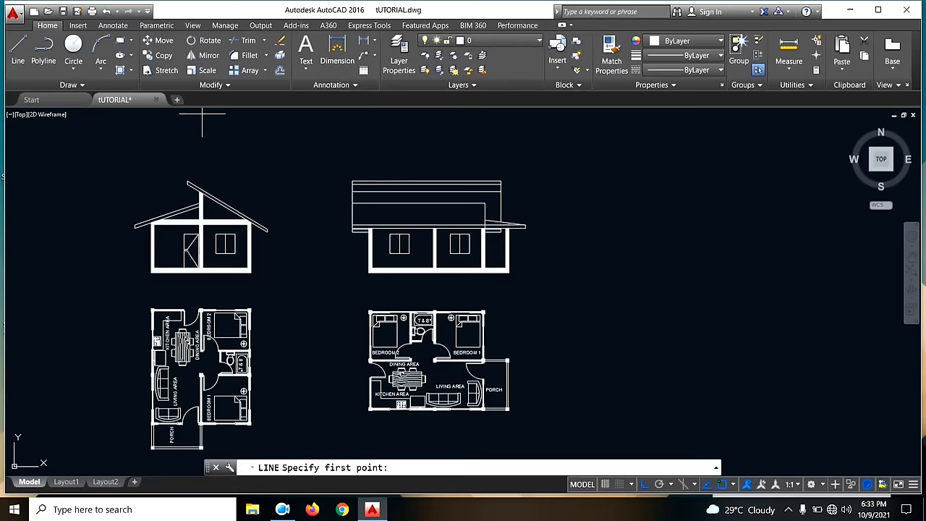
left_click(196, 205)
key("Escape")
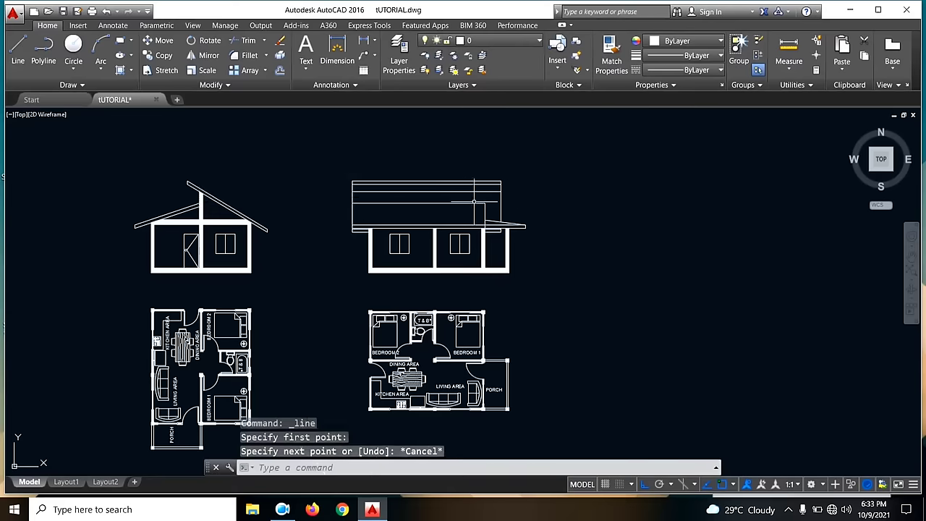
- Delete the lower roof's top line and its porch-side vertical edge from the mirrored side elevation
scroll(492, 204, "up", 2)
left_click(499, 202)
left_click(456, 194)
key("Delete")
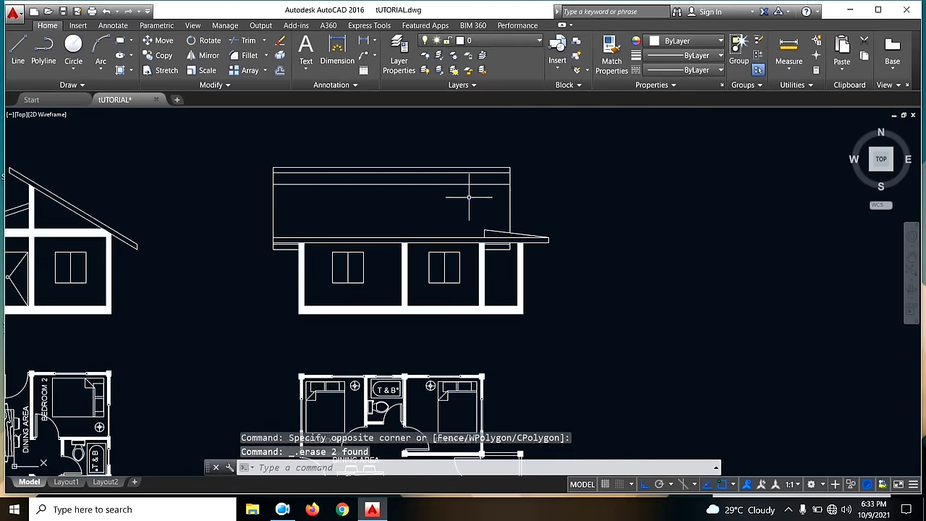
- Delete the two long horizontal eave lines of the lower roof in the mirrored side elevation
scroll(554, 202, "down", 2)
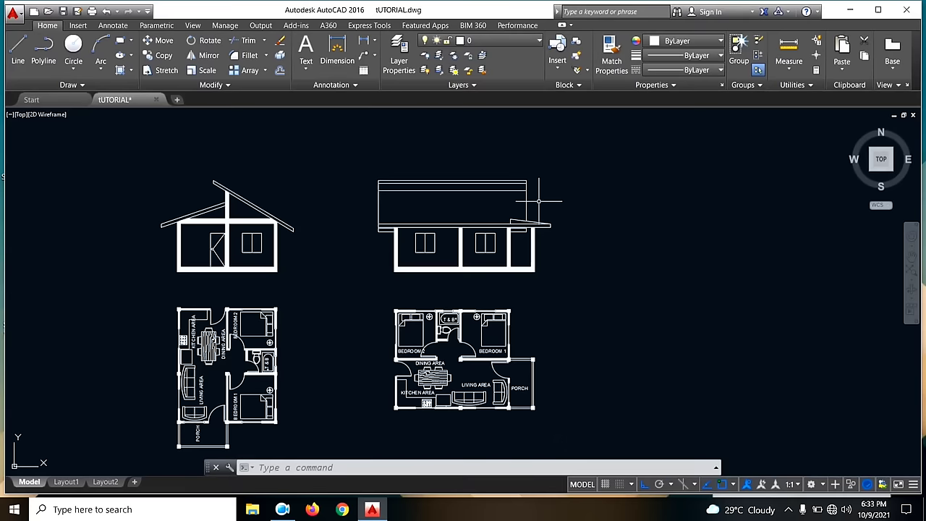
scroll(536, 205, "up", 2)
scroll(517, 232, "up", 2)
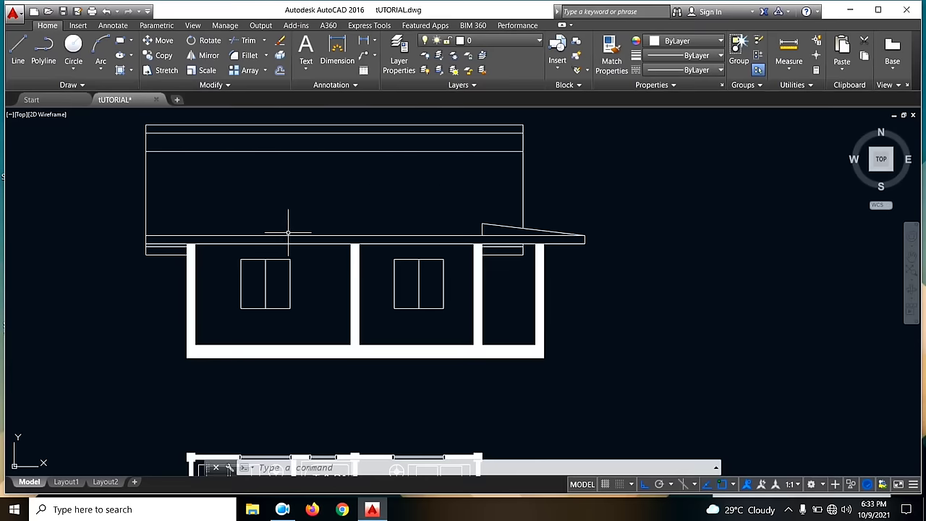
left_click(263, 244)
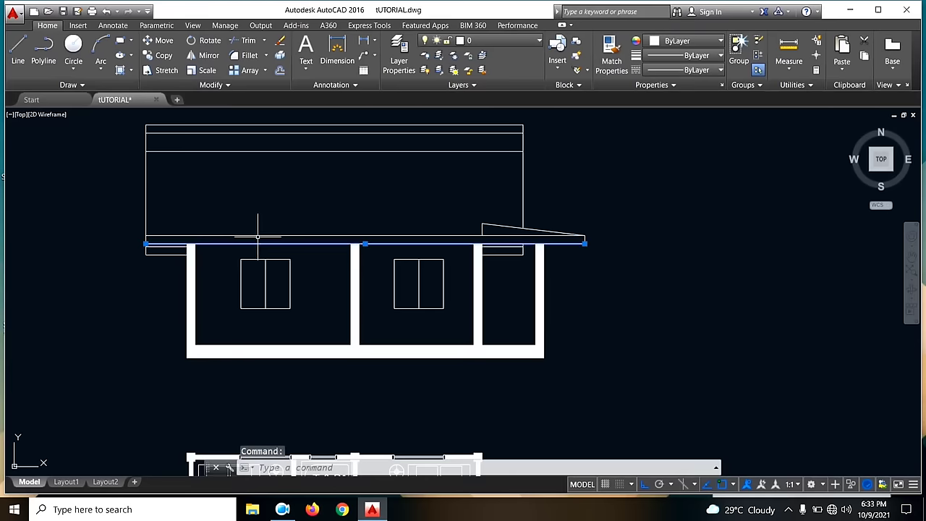
left_click(260, 236)
key("Delete")
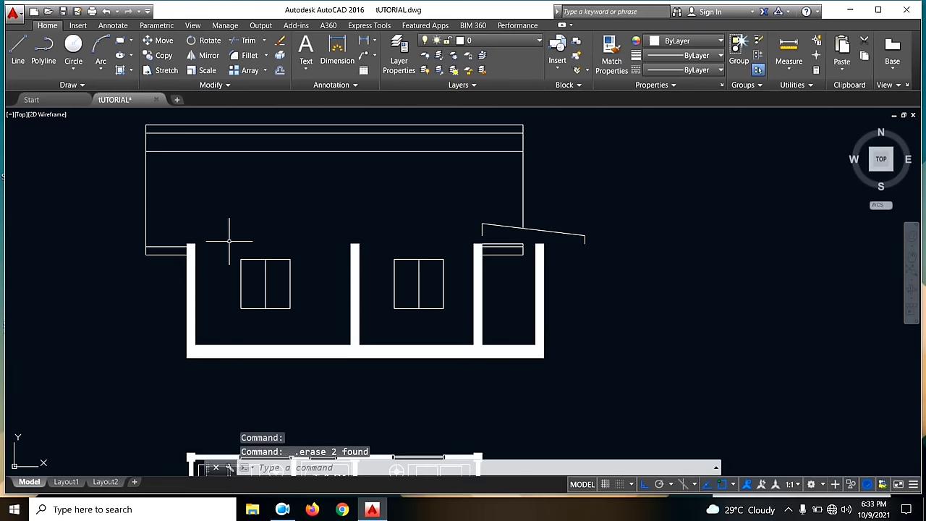
- Fillet the main roof's bottom eave line with its porch-side vertical edge at radius 0 to form a closed corner
key("Return")
left_click(178, 252)
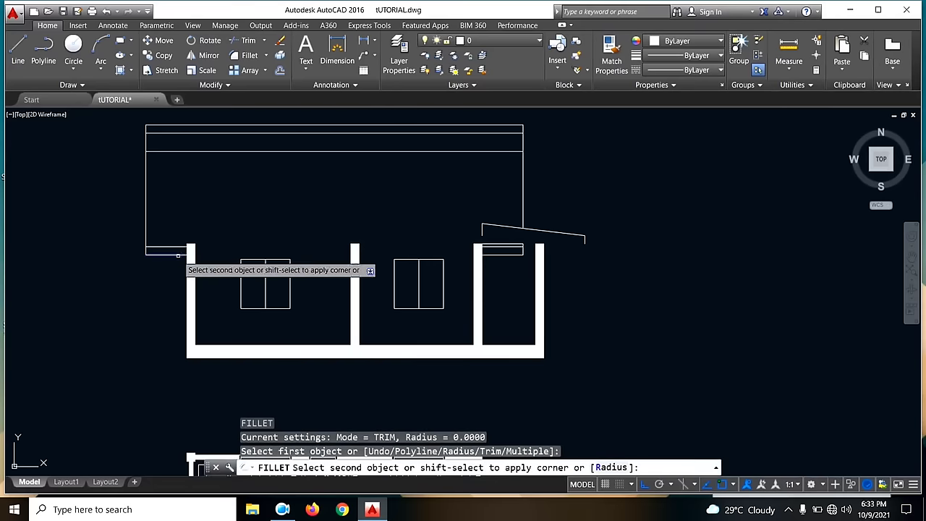
left_click(523, 213)
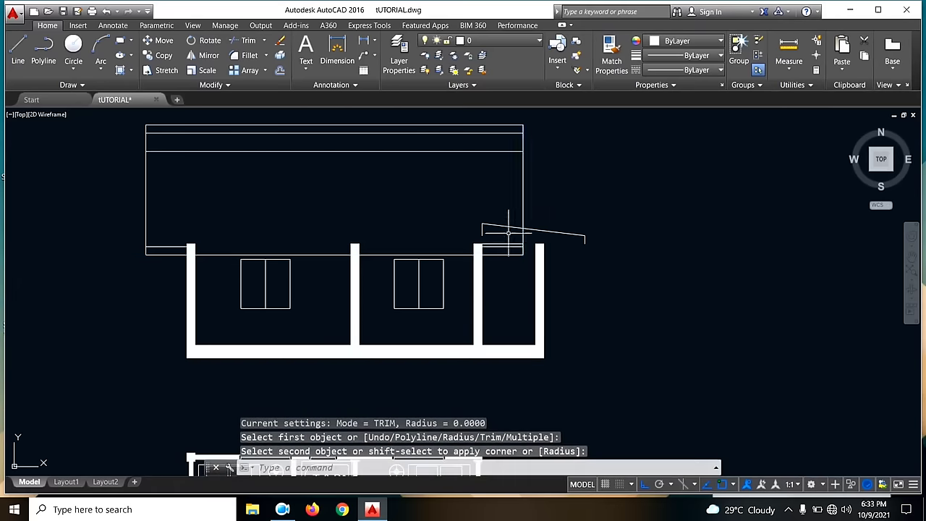
- Delete the two short horizontal line pieces between the porch-side wall and the main roof's vertical edge
left_click(495, 245)
left_click(502, 246)
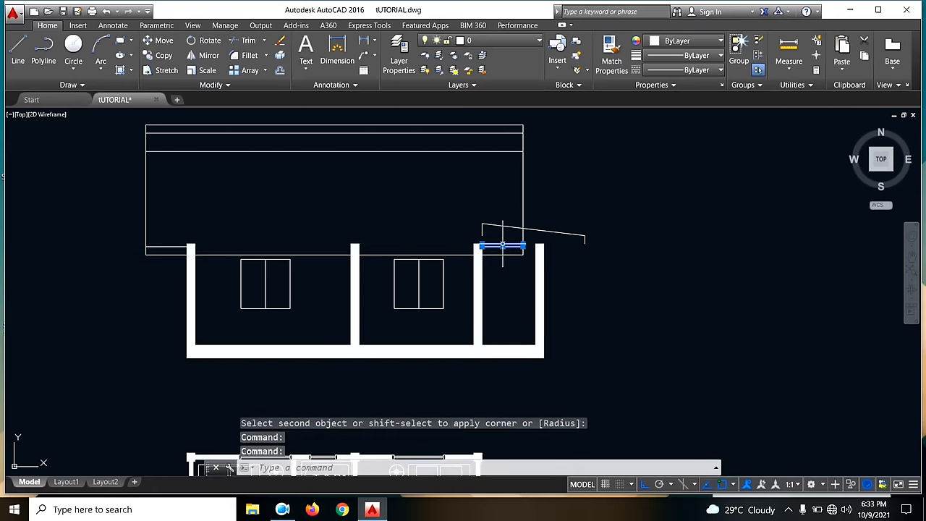
key("Delete")
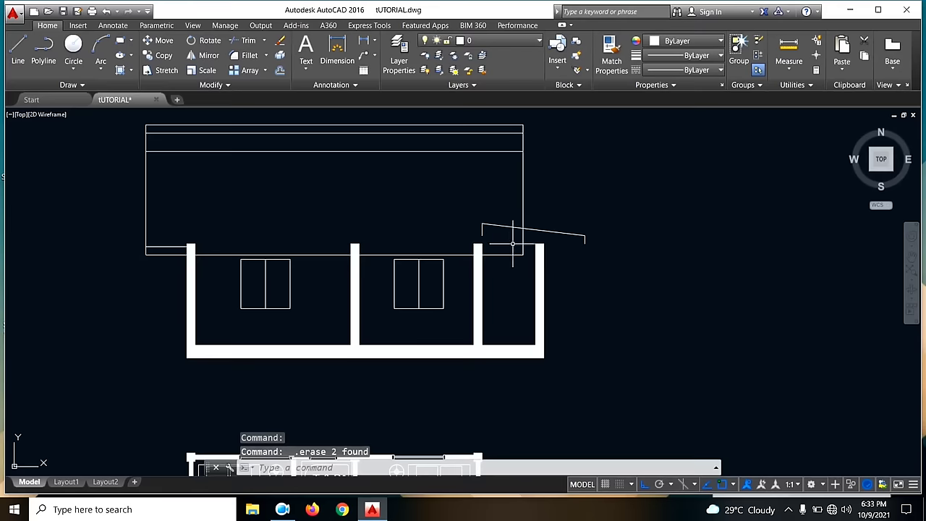
key("Return")
left_click(523, 217)
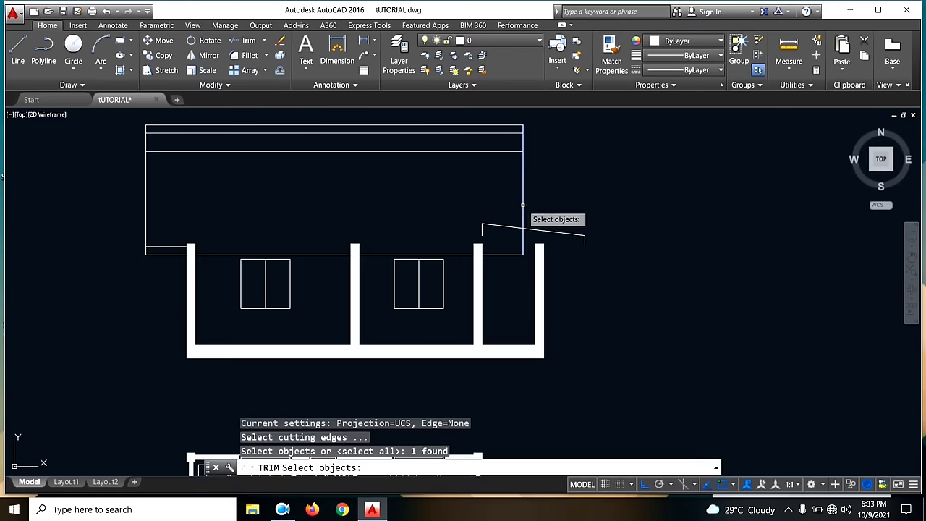
key("Return")
left_click(510, 230)
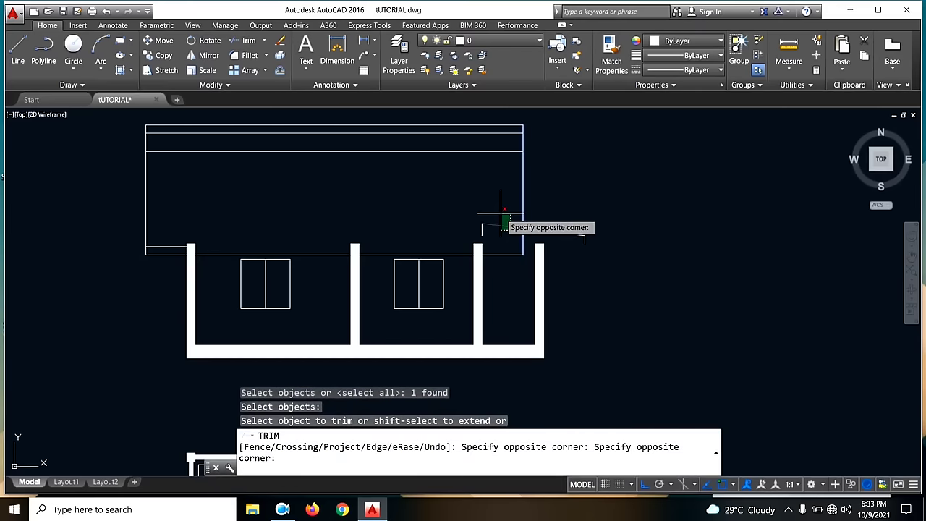
key("Escape")
- Try closing the porch roof's underside with a sloping line between its two short vertical ends, then erase that line
left_click(18, 51)
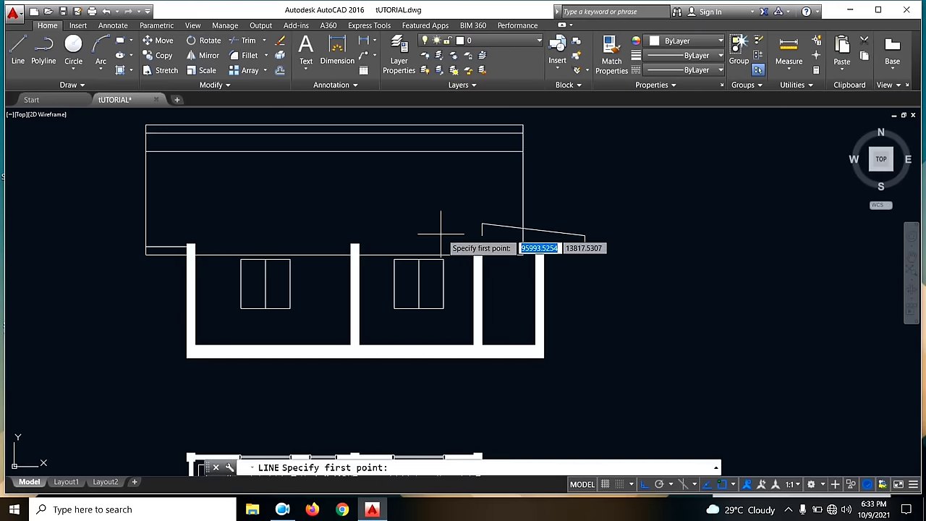
left_click(585, 243)
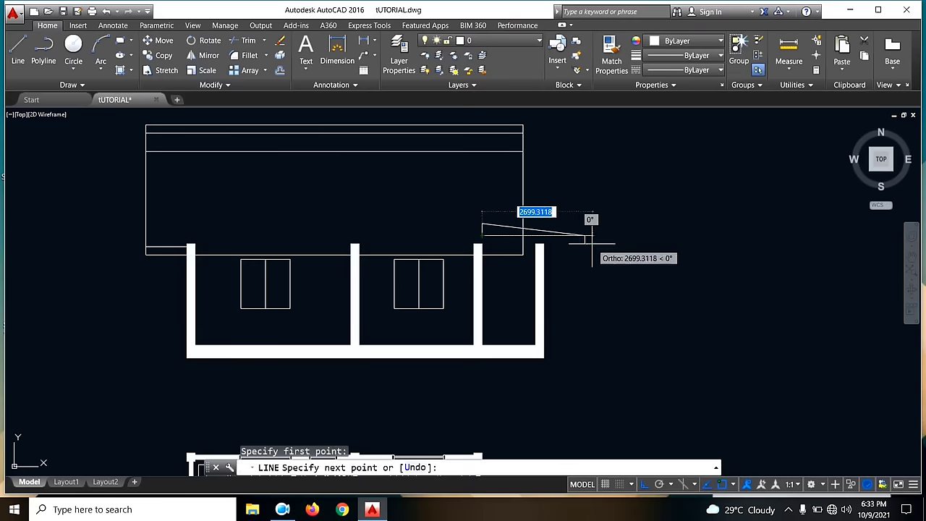
key("Escape")
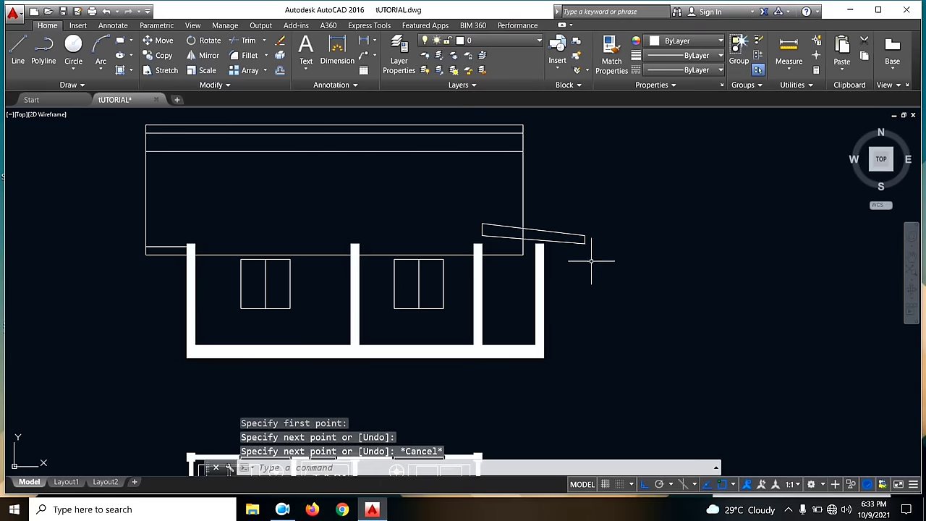
left_click(588, 261)
left_click(504, 239)
key("Delete")
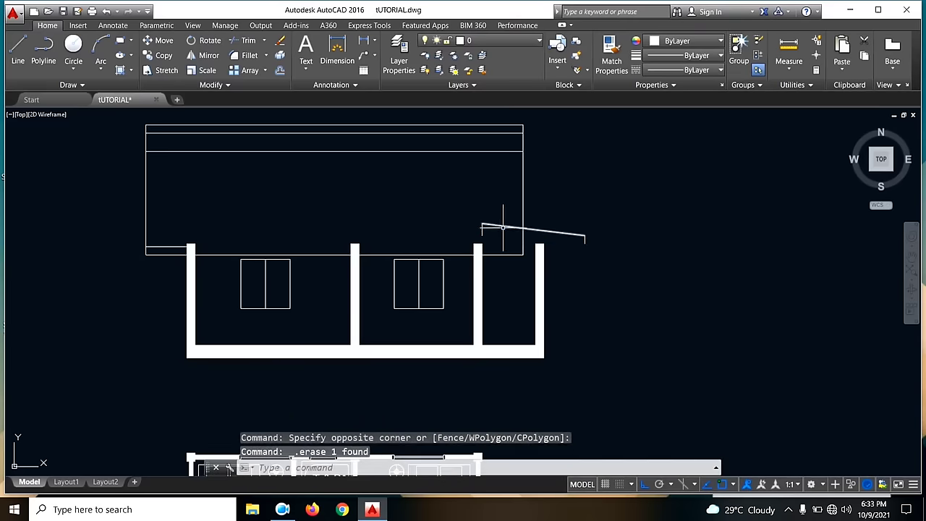
- Trim the part of the porch roof's sloping line inside the main roof, using the roof's vertical edge as cutting edge
type("r")
key("Return")
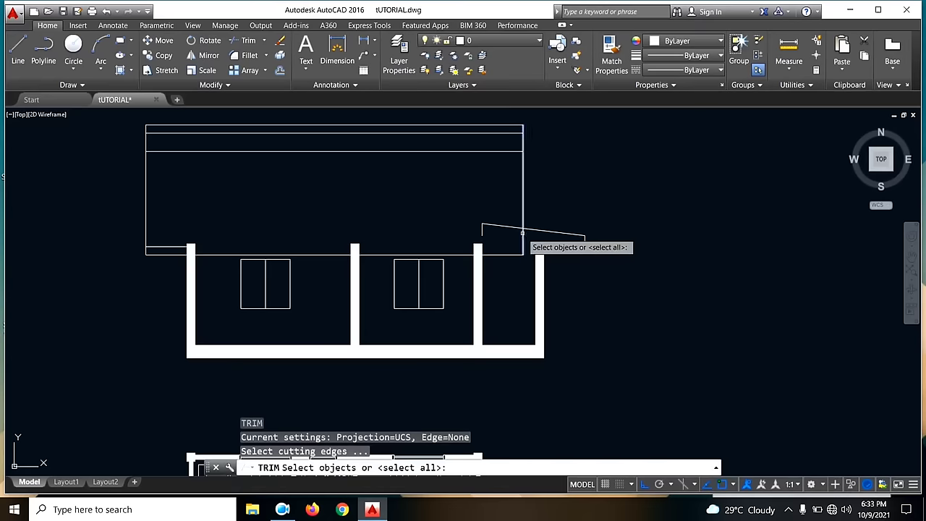
left_click(521, 240)
key("Return")
left_click(517, 231)
left_click(497, 211)
key("Escape")
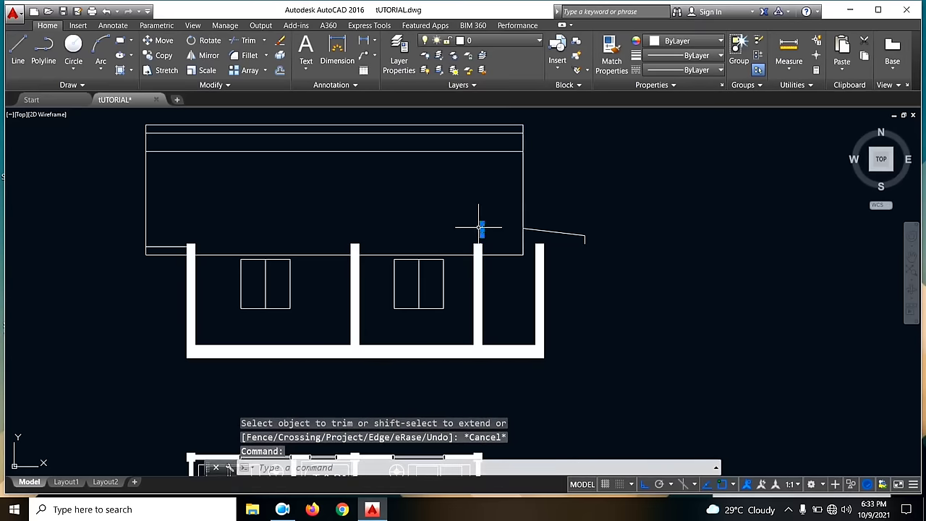
- Draw the porch roof's underside, starting 200 below its top slope at the main roof's edge and ending at the short vertical end line
left_click(18, 58)
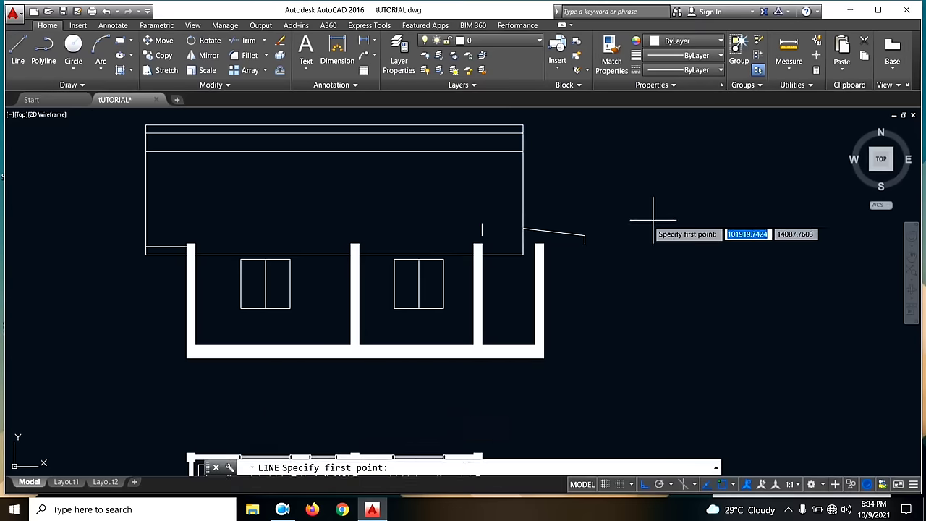
scroll(629, 220, "up", 4)
left_click(370, 296)
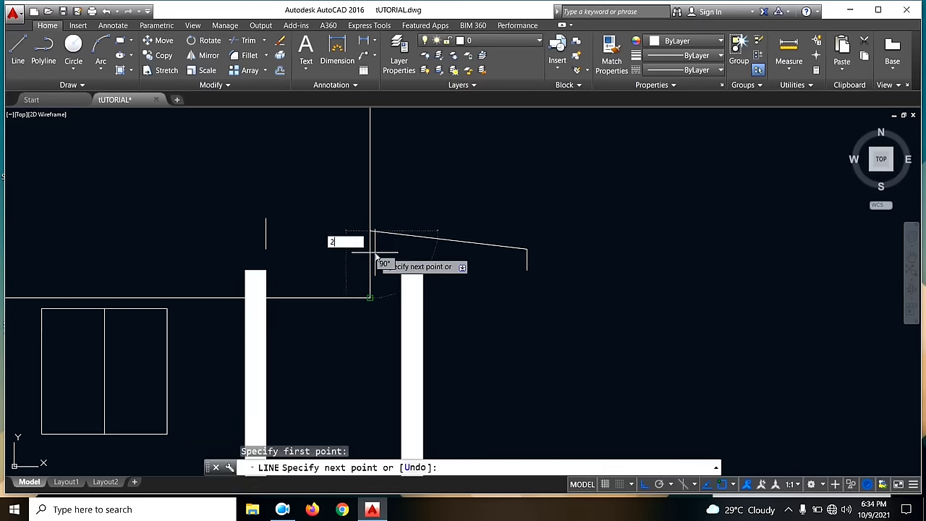
type("200")
key("Return")
left_click(532, 265)
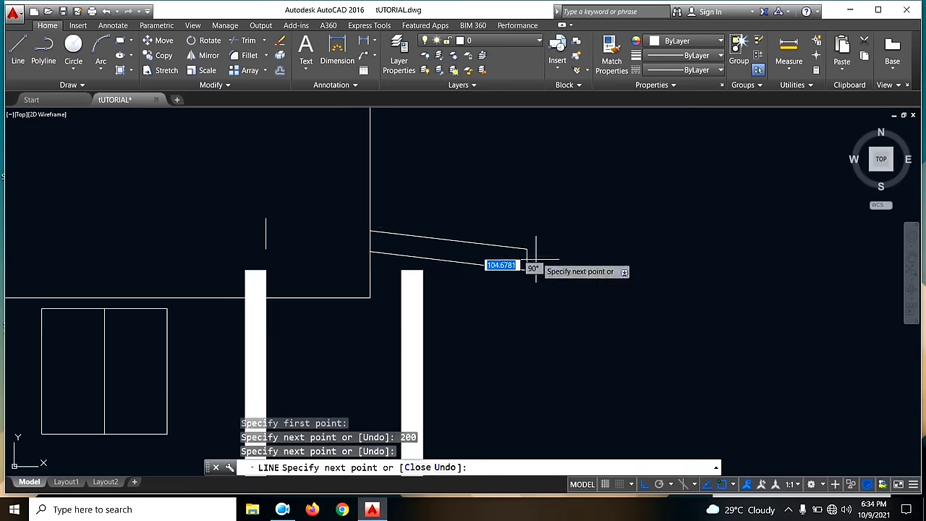
scroll(459, 238, "down", 2)
key("Escape")
- Delete the leftover short vertical line inside the main roof, above the wall nearest the porch
scroll(459, 237, "up", 2)
left_click(397, 226)
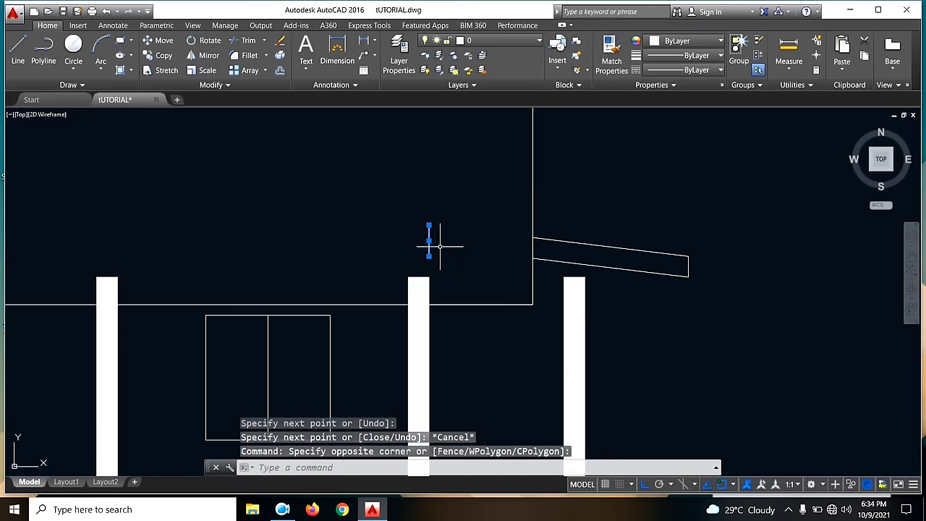
key("Delete")
scroll(440, 246, "down", 2)
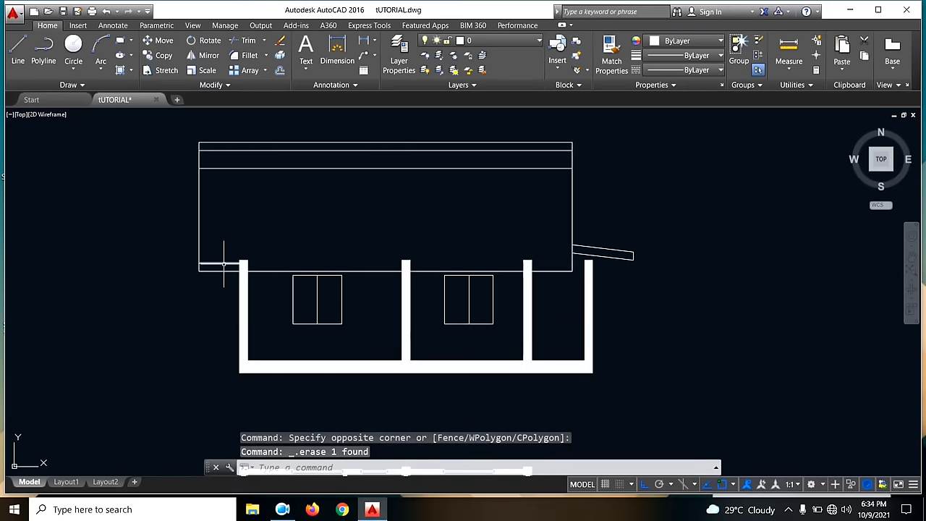
key("Escape")
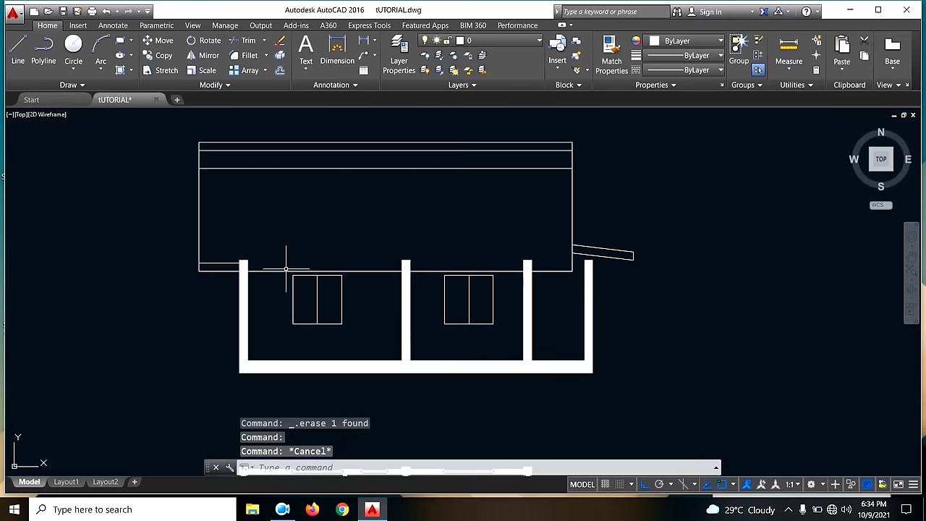
- Extend the short horizontal line just above the eave across to the main roof's porch-side vertical edge
type("ex")
key("Return")
left_click(572, 231)
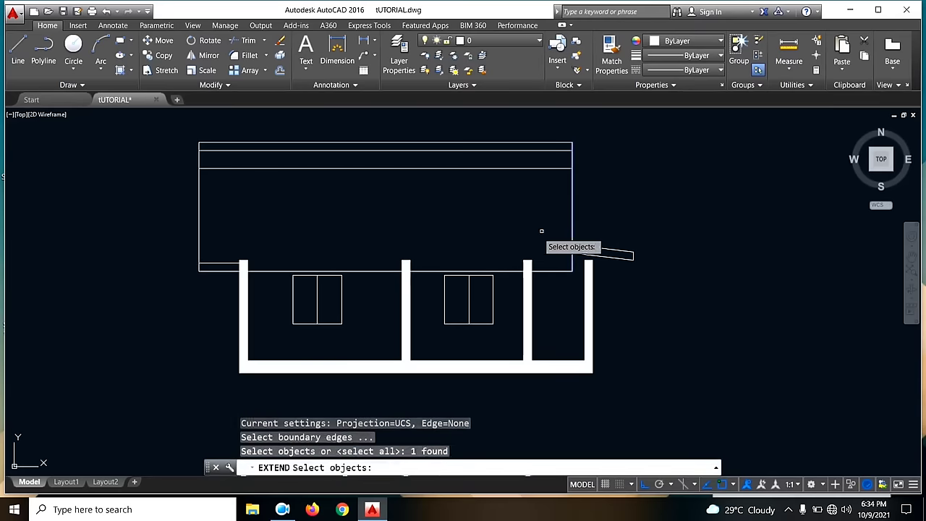
key("Return")
left_click(236, 260)
key("Escape")
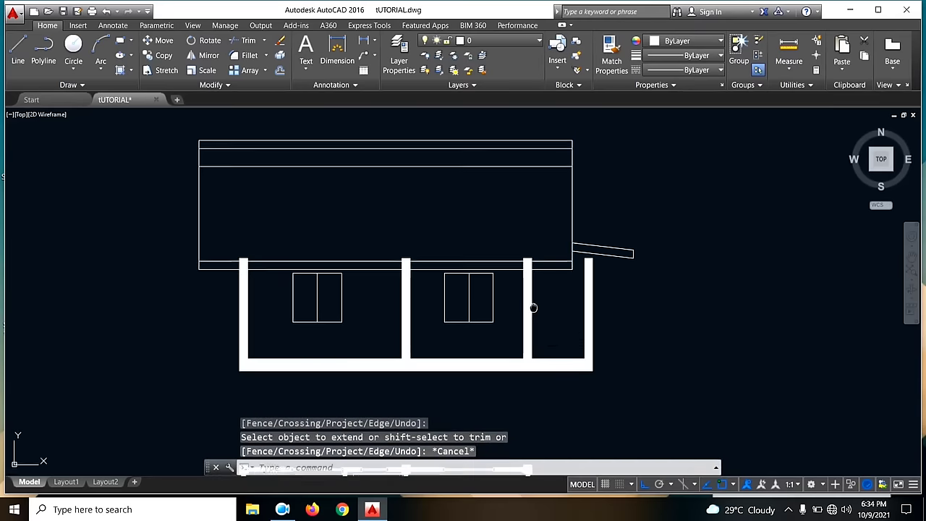
- Delete the solid hatch filling the walls and floor slab of the side elevation
middle_click_drag(535, 293, 539, 284)
left_click(583, 286)
scroll(584, 286, "down", 5)
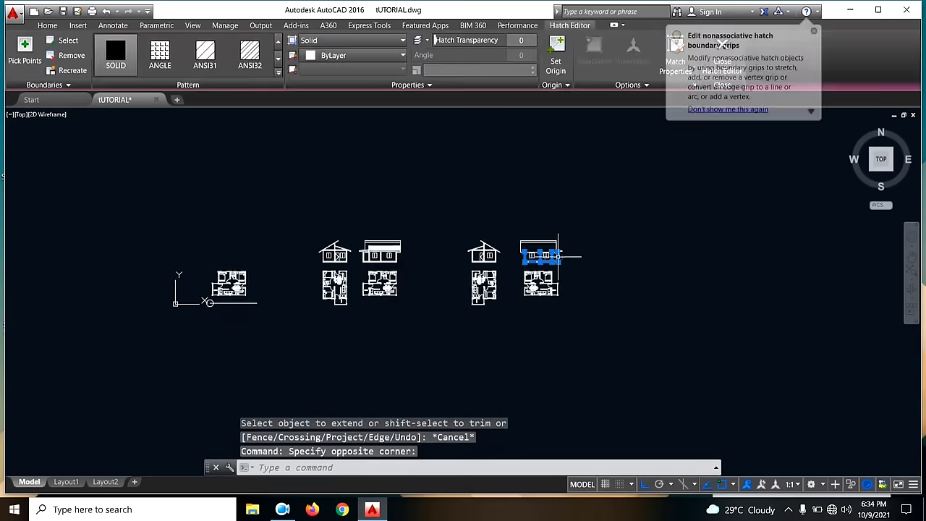
scroll(584, 286, "up", 4)
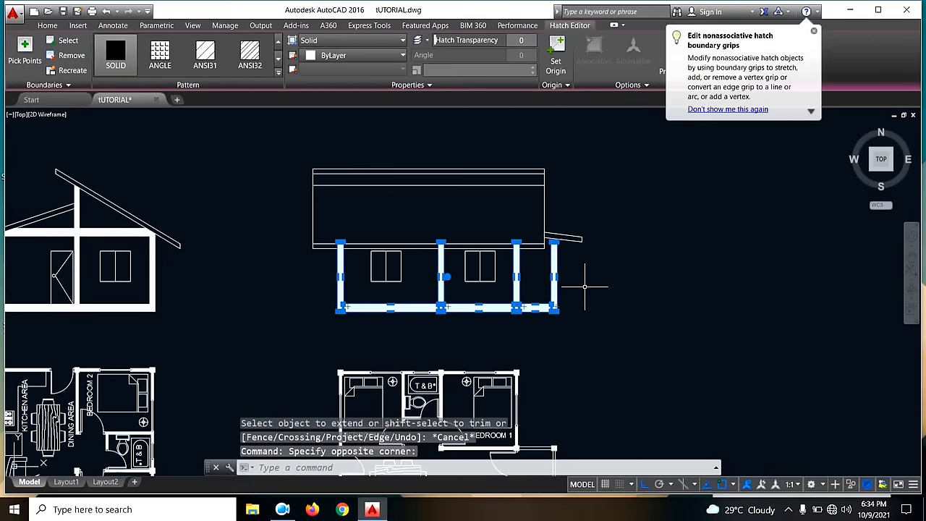
key("Delete")
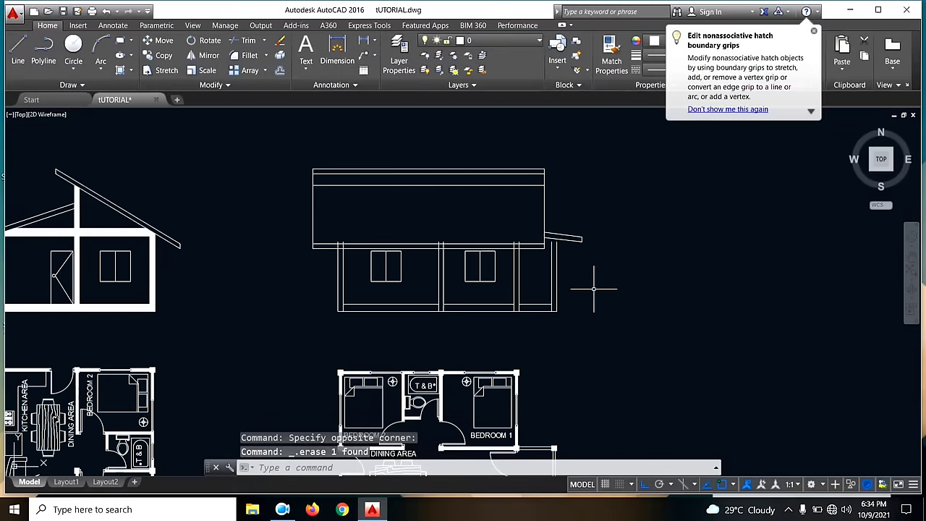
- Trim the wall lines that rise above the main roof's bottom eave line, using that line as cutting edge
mouse_move(593, 289)
middle_mouse_down()
mouse_move(588, 301)
mouse_move(573, 297)
middle_mouse_up()
type("r")
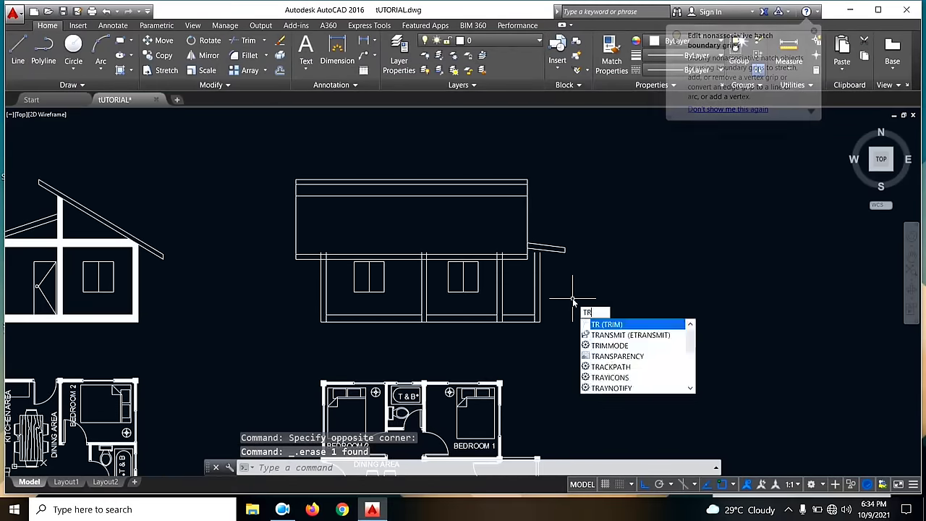
key("Return")
left_click(437, 258)
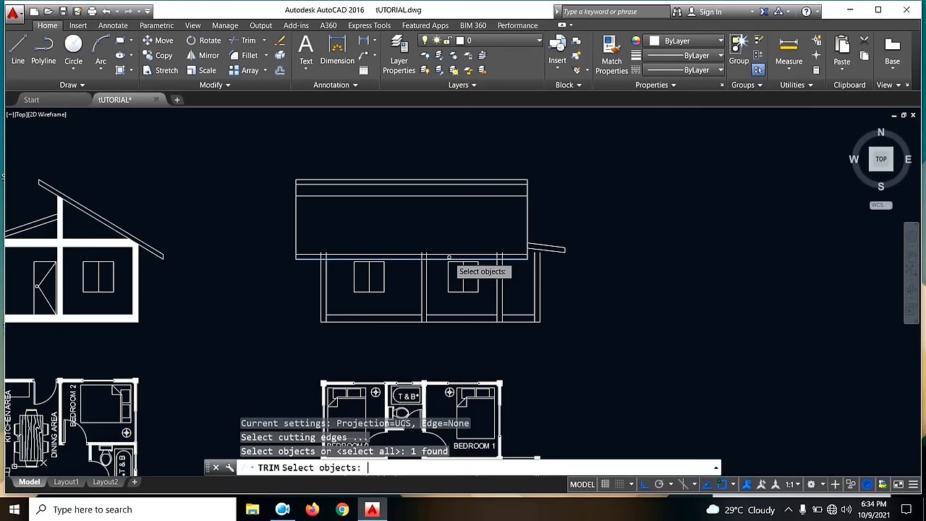
key("Return")
left_click(519, 253)
left_click(321, 233)
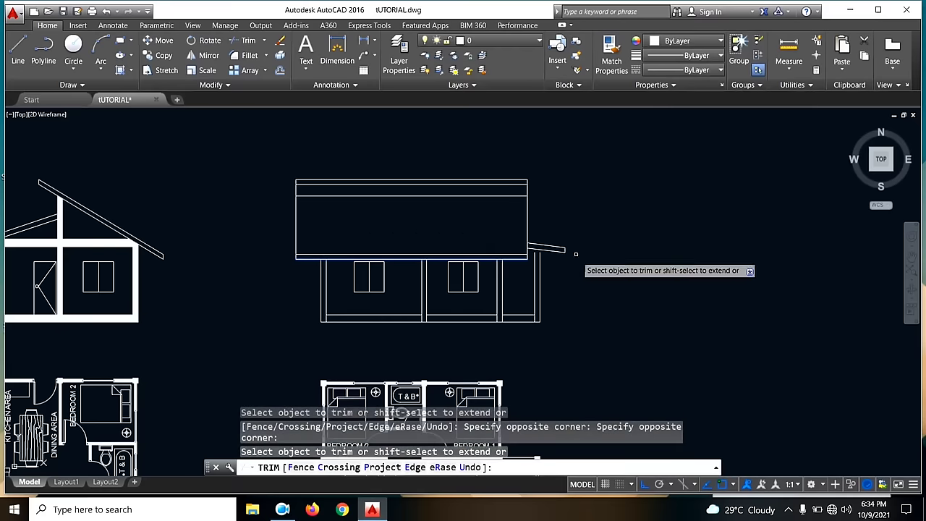
key("Escape")
- Delete the two horizontal lines just below the top edge of the main roof in the side elevation
scroll(565, 262, "down", 2)
middle_click_drag(578, 270, 576, 265)
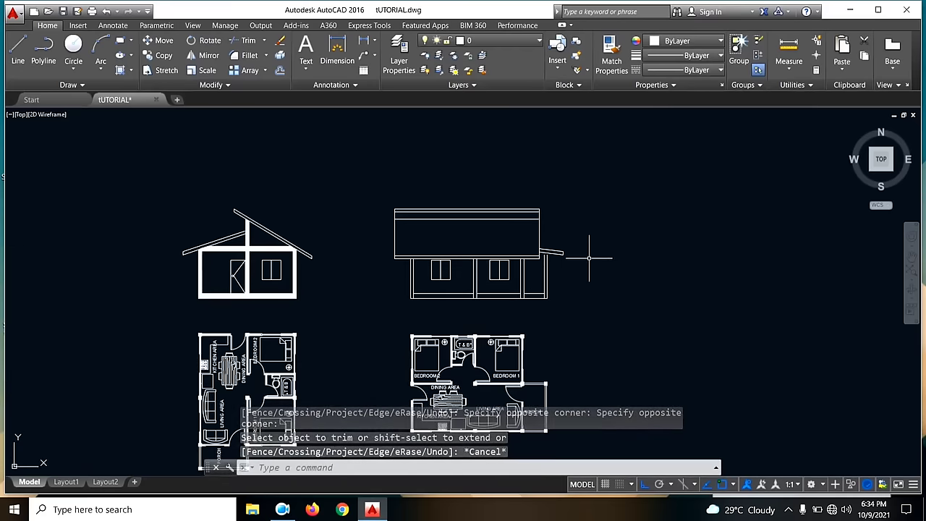
middle_click_drag(593, 268, 577, 282)
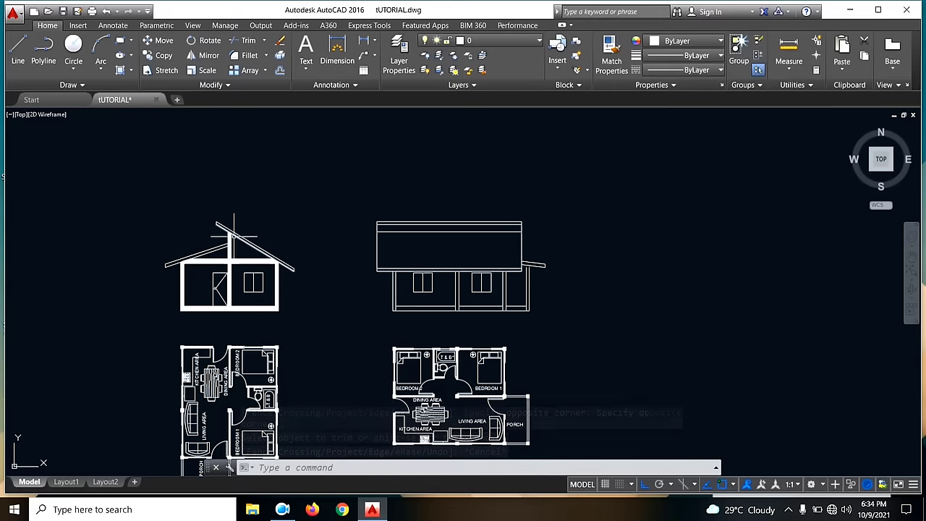
scroll(386, 229, "up", 2)
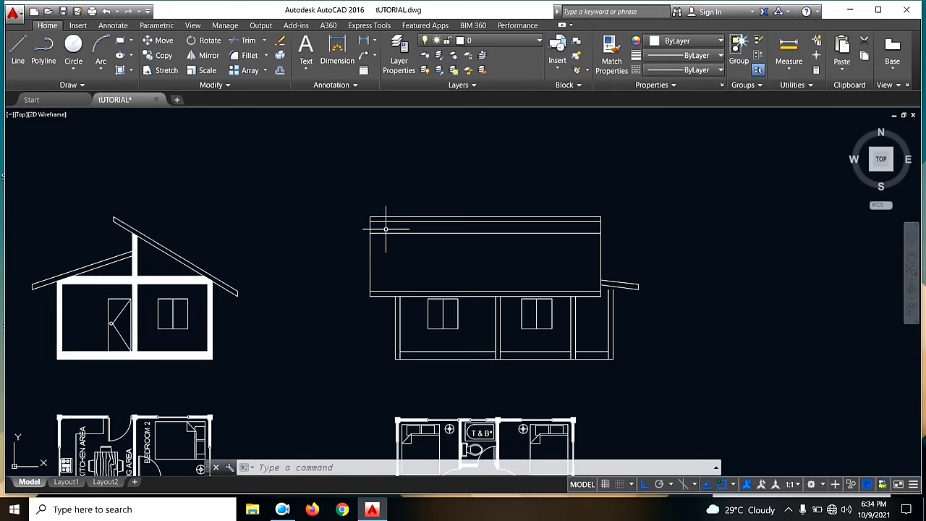
scroll(434, 238, "up", 2)
scroll(416, 238, "down", 3)
left_click(437, 241)
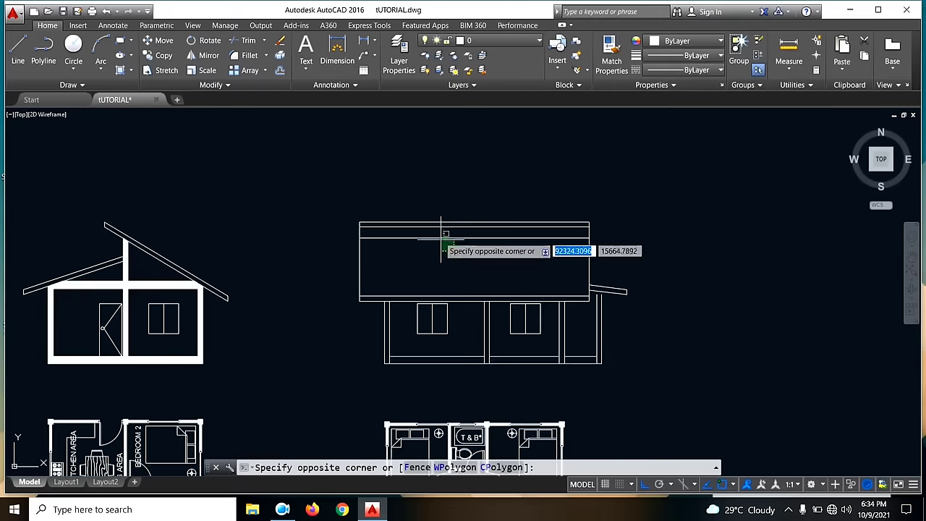
left_click(431, 226)
key("Delete")
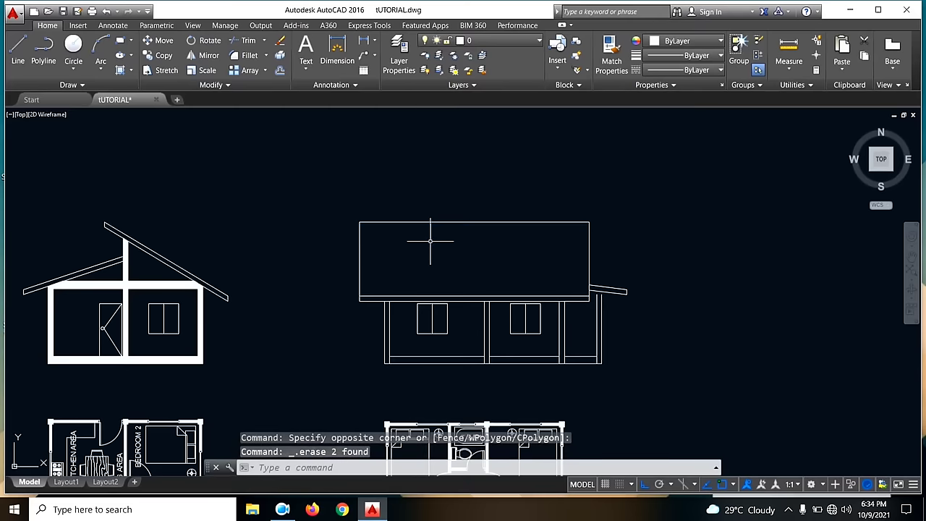
- Check the elevation windows' alignment with the two bedroom windows in the plan using temporary vertical projection lines
middle_click_drag(650, 306, 626, 286)
middle_click_drag(361, 305, 383, 255)
left_click(18, 51)
scroll(459, 355, "up", 4)
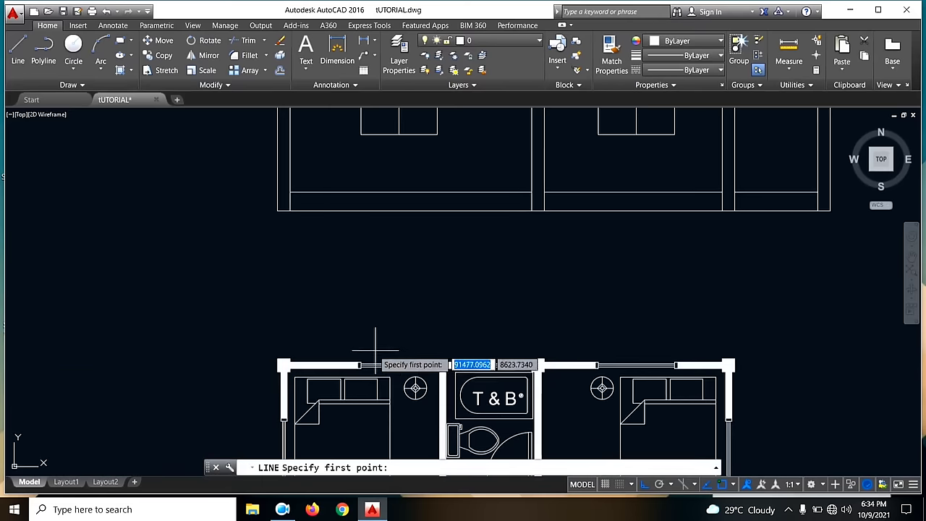
left_click(361, 364)
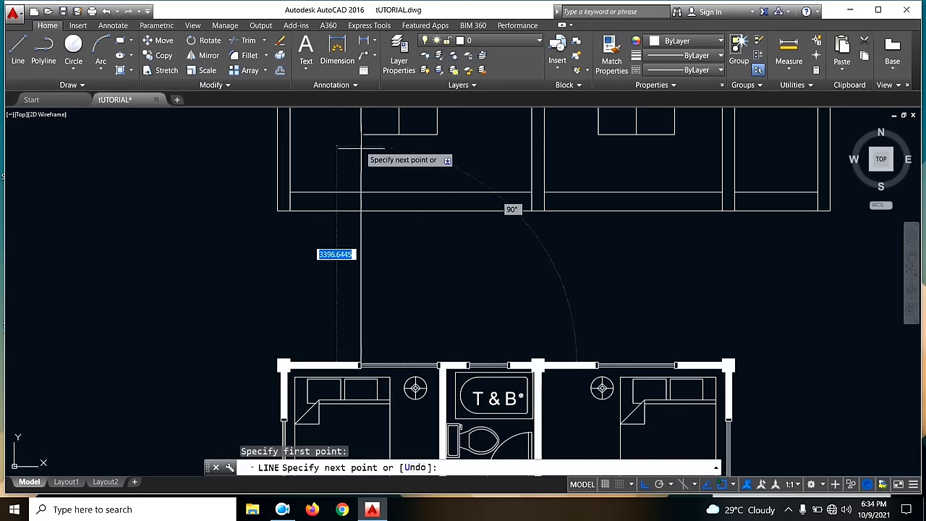
key("Escape")
key("Return")
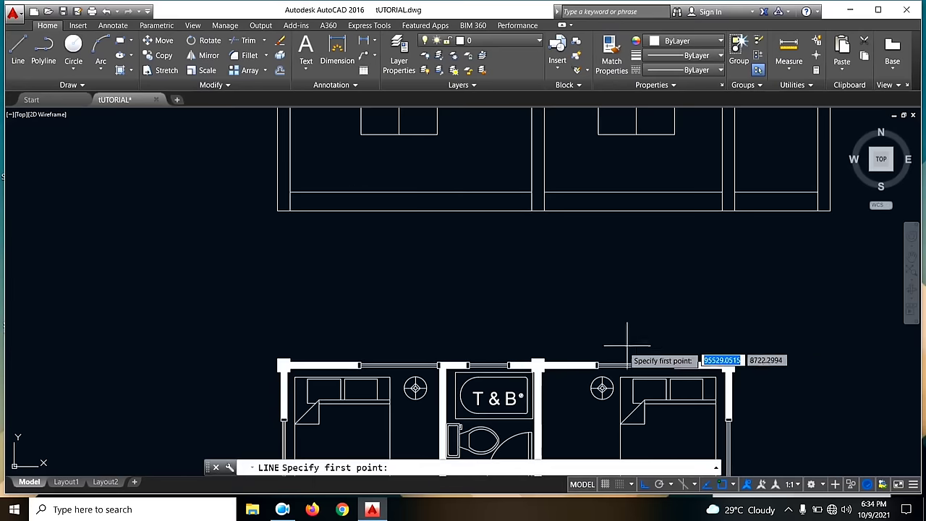
left_click(597, 364)
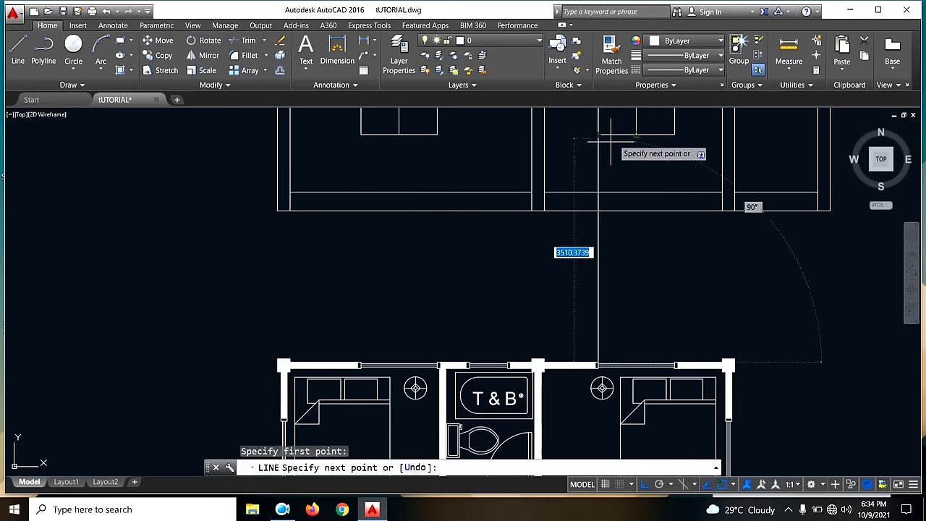
key("Escape")
- Draw a vertical projection line from the T&B window's Bedroom 2 side jamb in the plan up past the elevation's eave
left_click(17, 51)
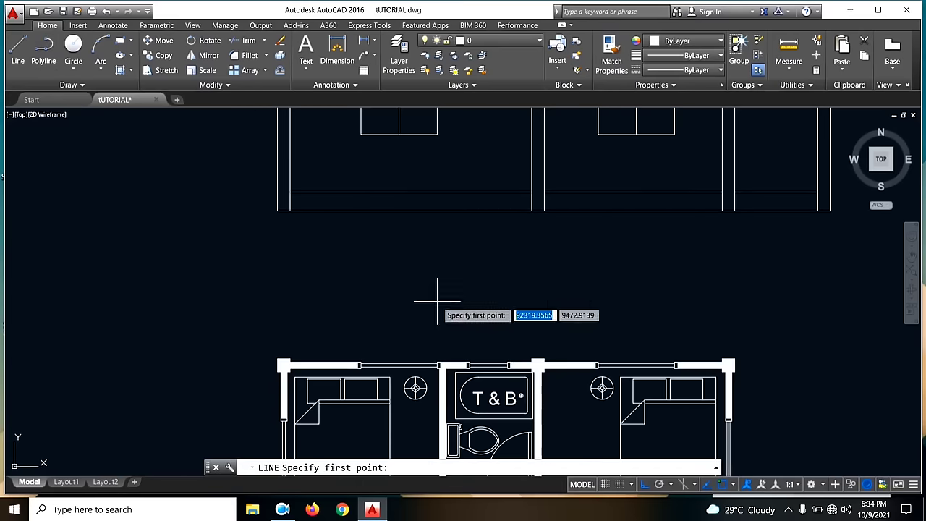
left_click(471, 365)
scroll(471, 366, "down", 3)
scroll(472, 233, "up", 4)
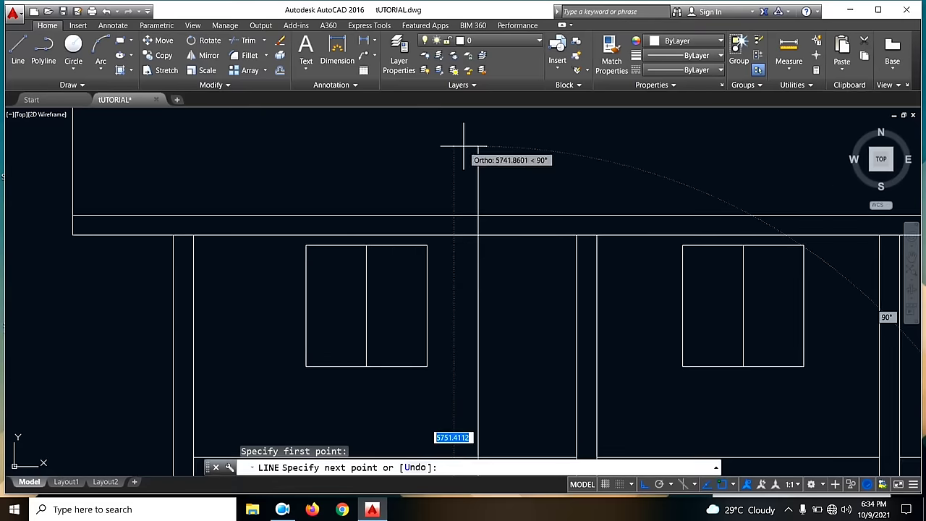
key("Escape")
- Draw a second vertical projection line from the T&B window's Bedroom 1 side jamb up into the elevation's roof
left_click(17, 49)
scroll(534, 295, "down", 3)
scroll(500, 304, "up", 3)
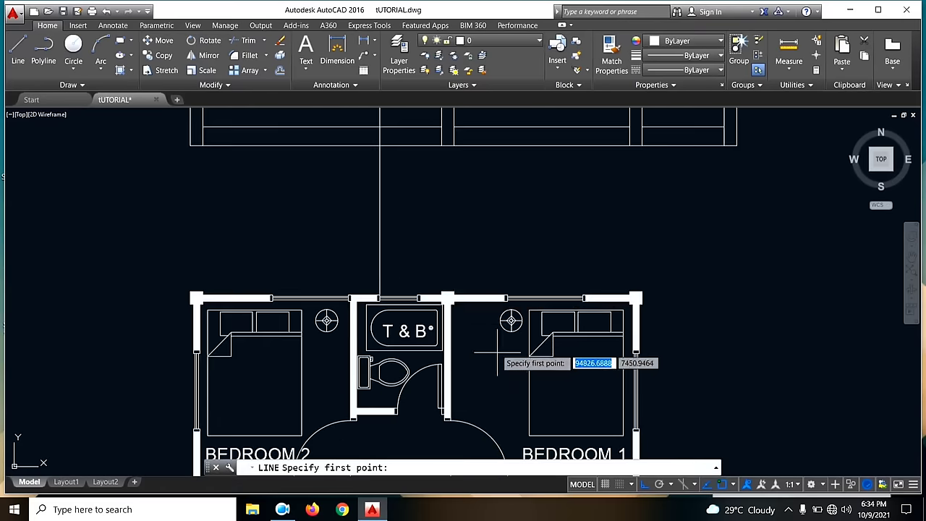
left_click(418, 296)
scroll(424, 310, "down", 4)
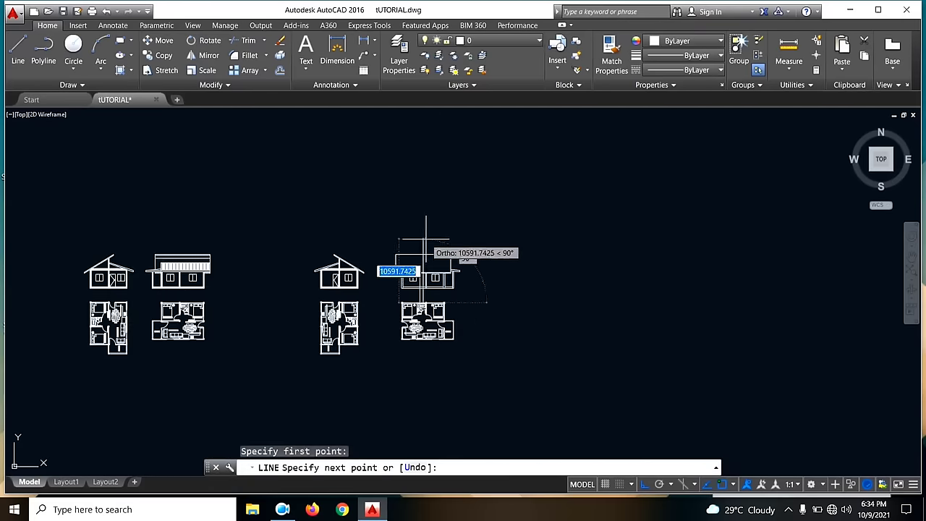
scroll(421, 266, "up", 4)
left_click(419, 262)
key("Escape")
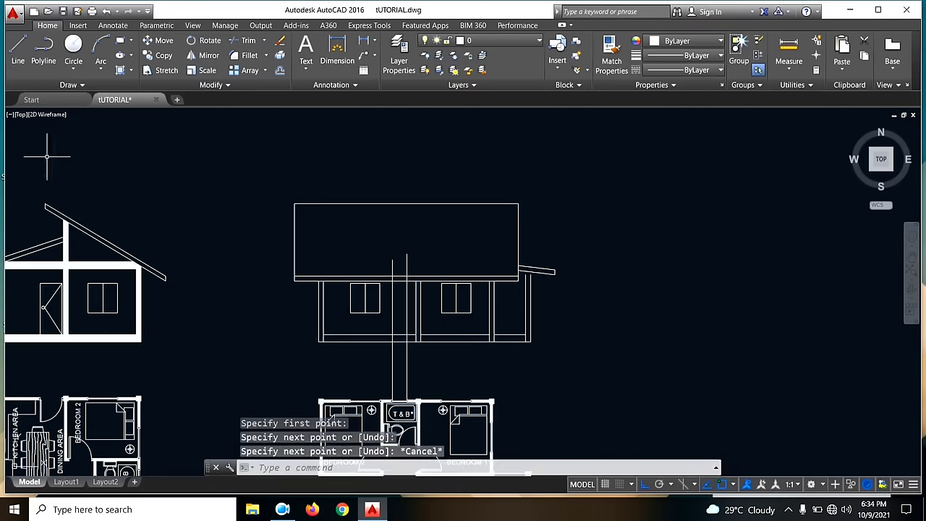
- Draw a horizontal line from the Bedroom 2 window's top corner across both T&B projection lines
key("Return")
scroll(404, 274, "up", 6)
left_click(439, 311)
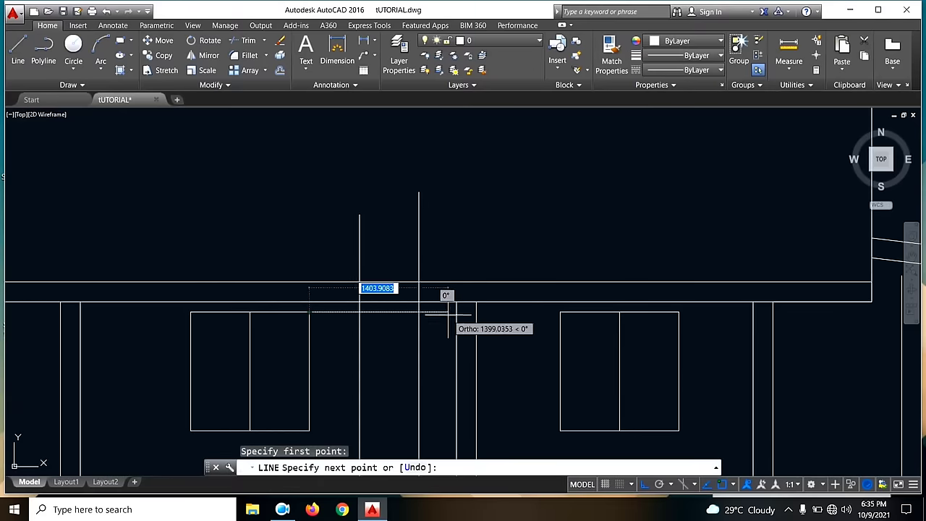
key("Escape")
- Fillet the horizontal head line with both T&B projection lines at radius 0 to form the window's top corners
type("f")
key("Return")
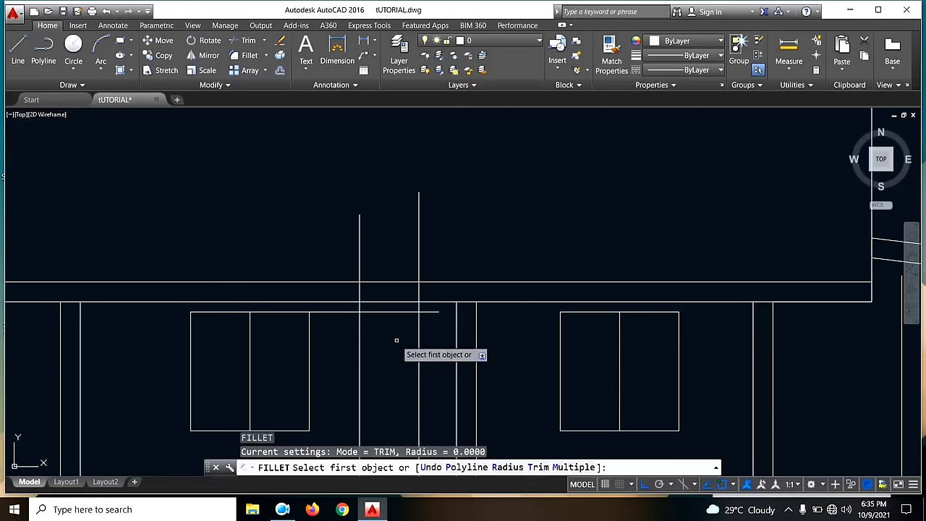
left_click(361, 323)
left_click(381, 312)
key("Return")
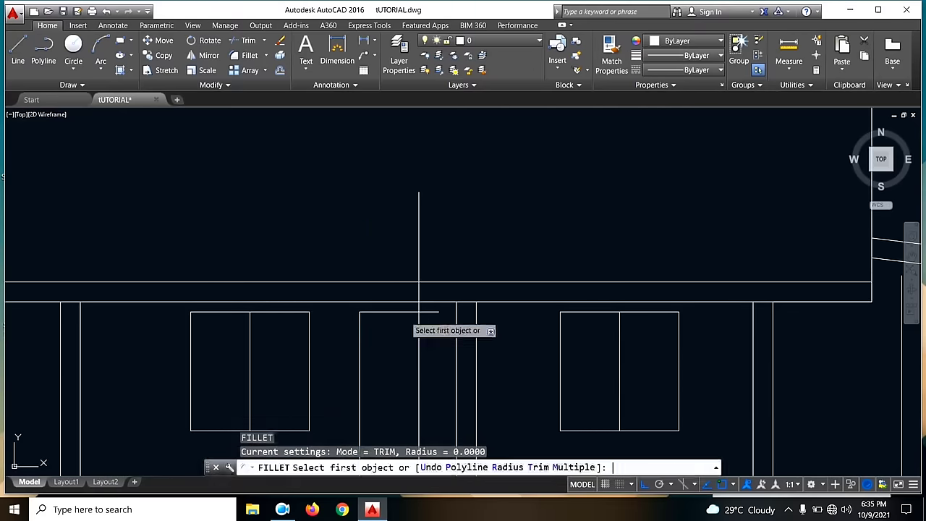
left_click(419, 321)
key("Escape")
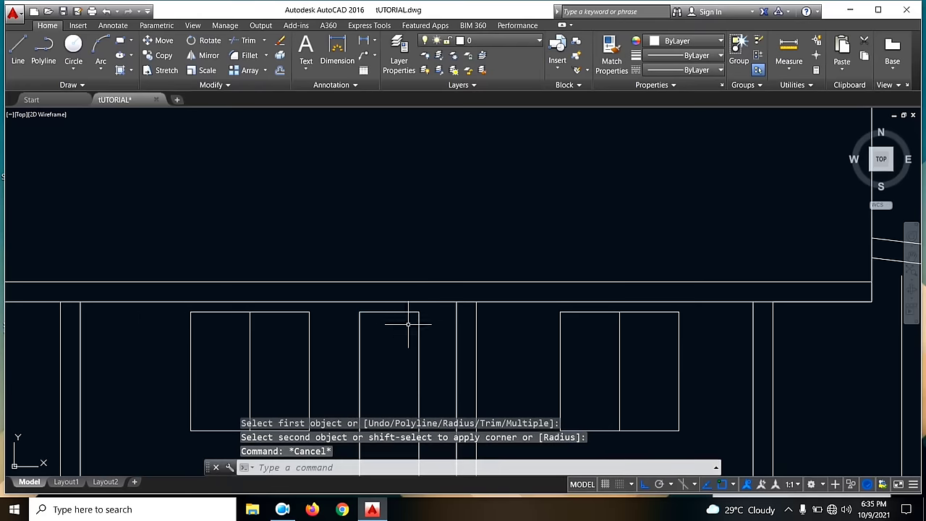
- Try offsetting the T&B window's head line 400 downward, then undo the offset
type("o")
key("Return")
type("4")
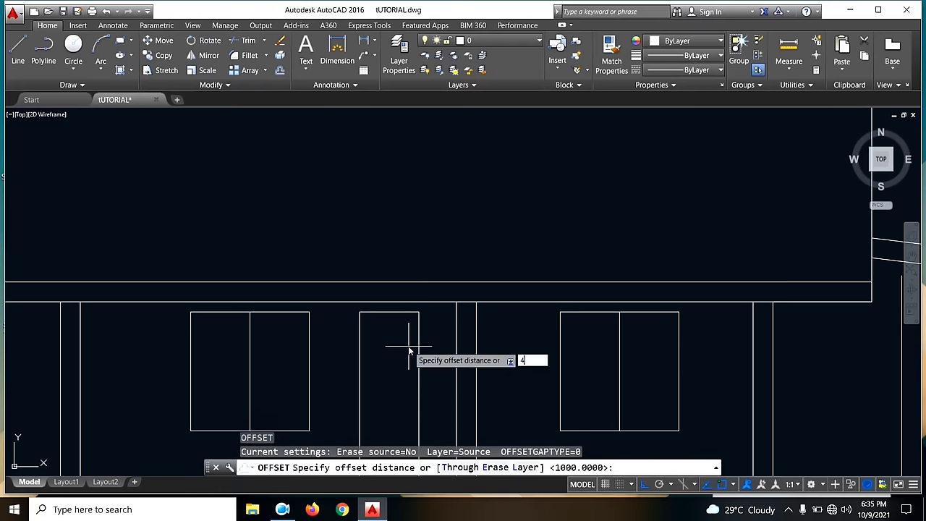
type("00")
key("Return")
left_click(402, 313)
left_click(406, 370)
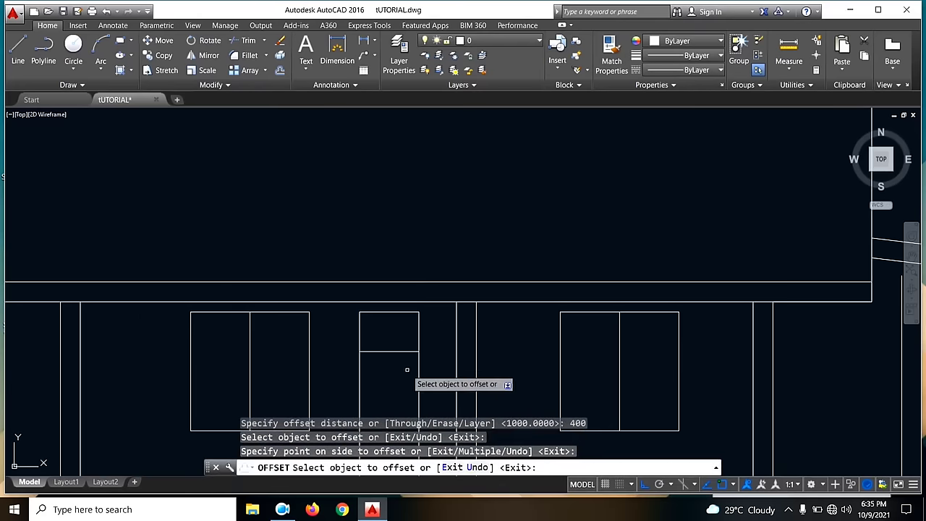
key("ctrl+z")
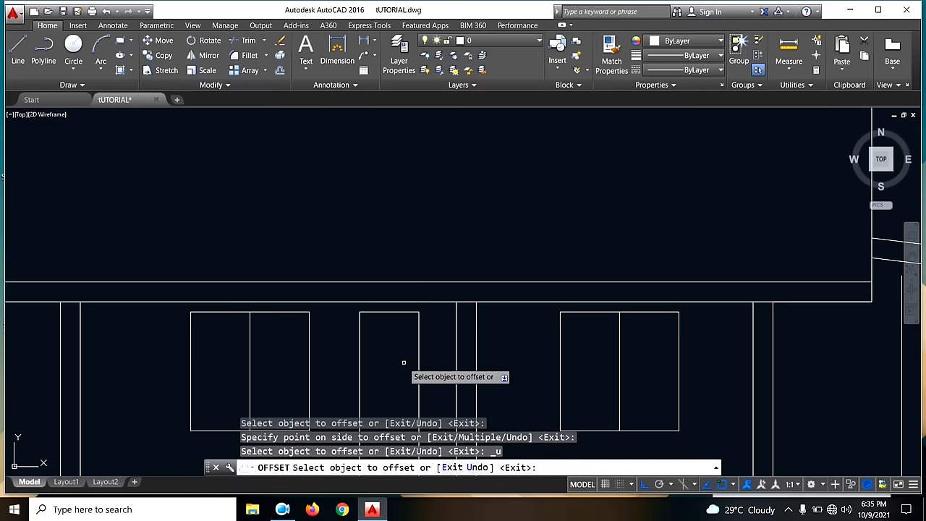
- Offset the T&B window's head line 400 downward again, then erase the offset copy
type("o")
key("Return")
key("Return")
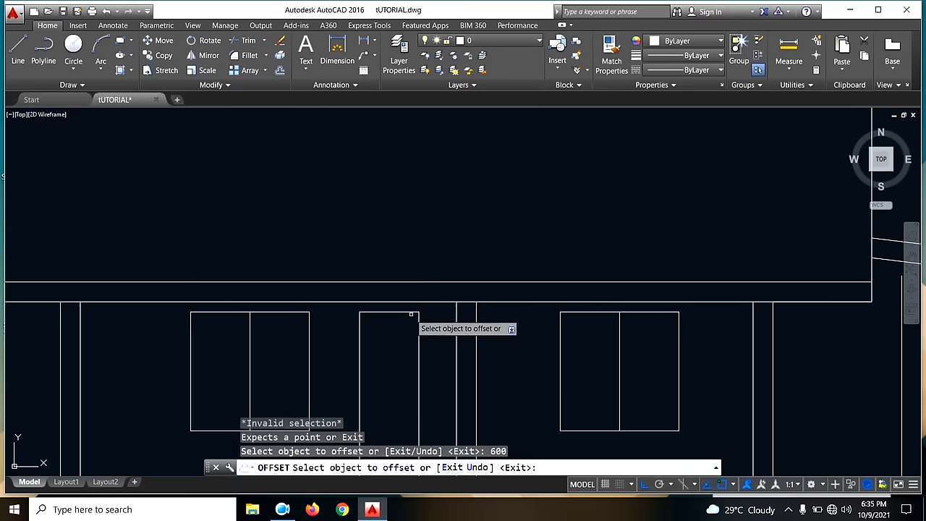
left_click(410, 313)
left_click(414, 353)
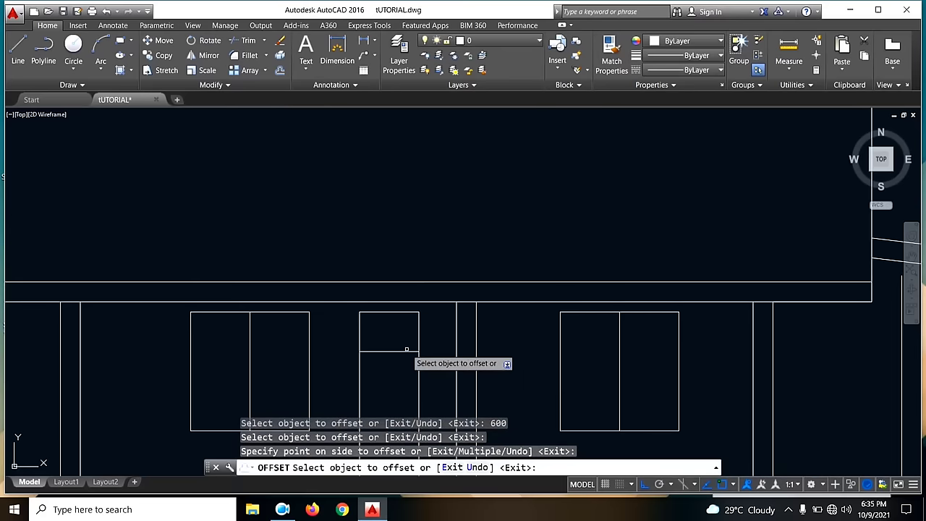
key("Escape")
left_click(413, 352)
key("Delete")
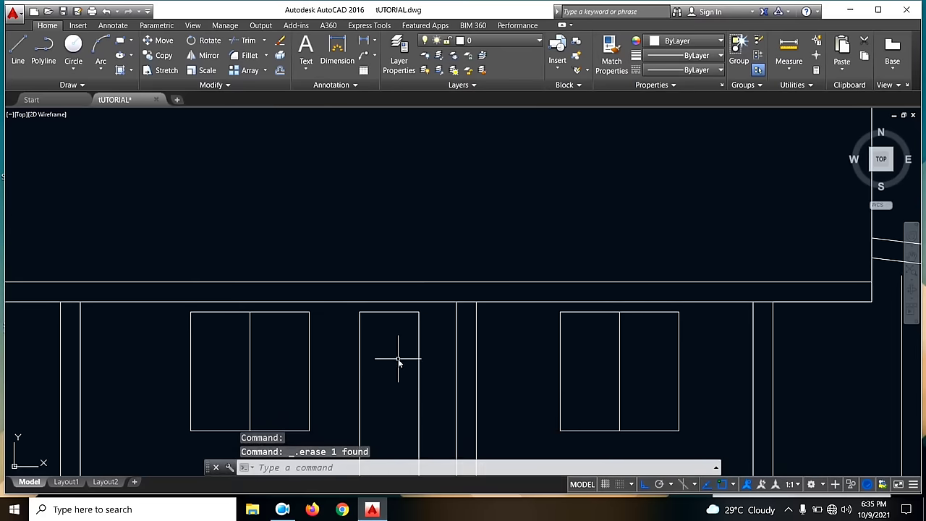
- Offset the T&B window's head line 600 downward to create its sill line
type("o")
key("Return")
type("600")
key("Return")
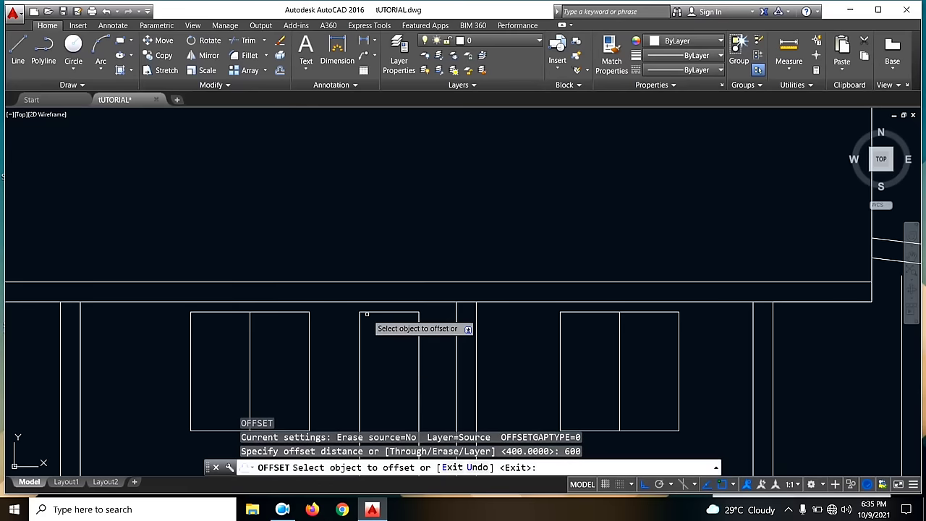
left_click(372, 312)
left_click(373, 335)
middle_click_drag(375, 340, 399, 239)
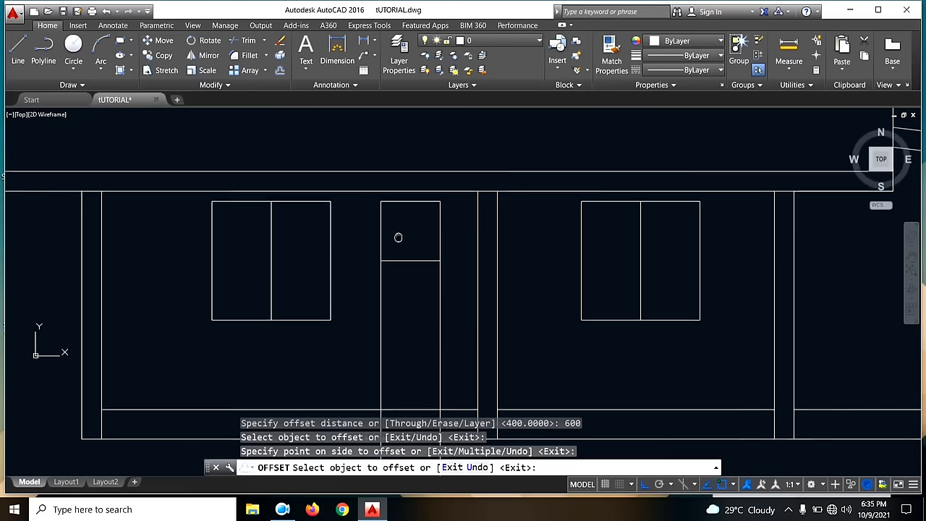
key("Escape")
- Fillet the sill line with both T&B projection lines at radius 0 to form the window's bottom corners
key("Return")
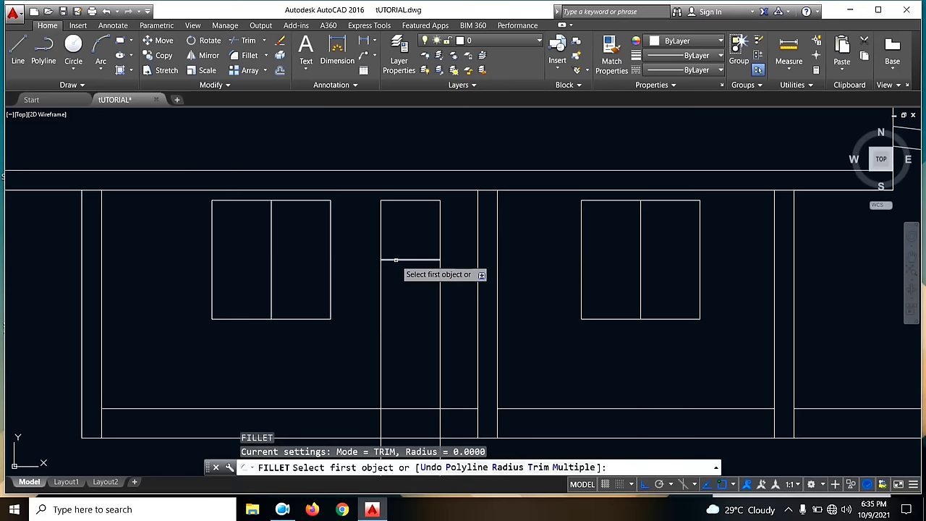
left_click(396, 260)
left_click(382, 246)
key("Return")
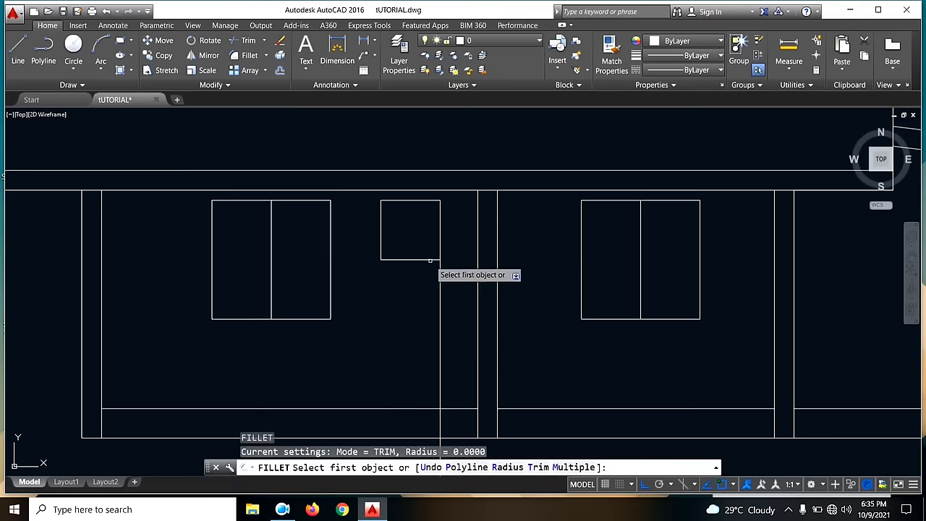
left_click(434, 259)
left_click(440, 257)
key("Escape")
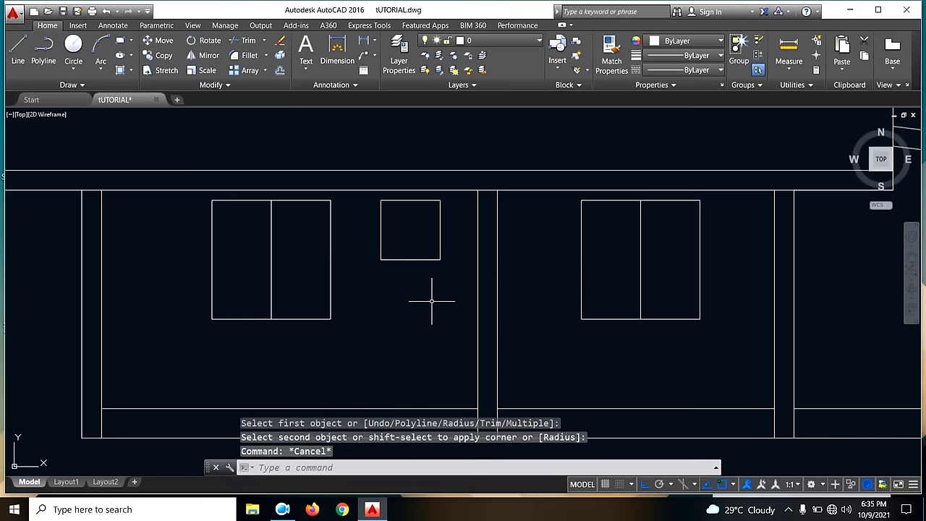
- Draw a short vertical mullion line down from the midpoint of the T&B window's head, stopping above the sill
left_click(18, 50)
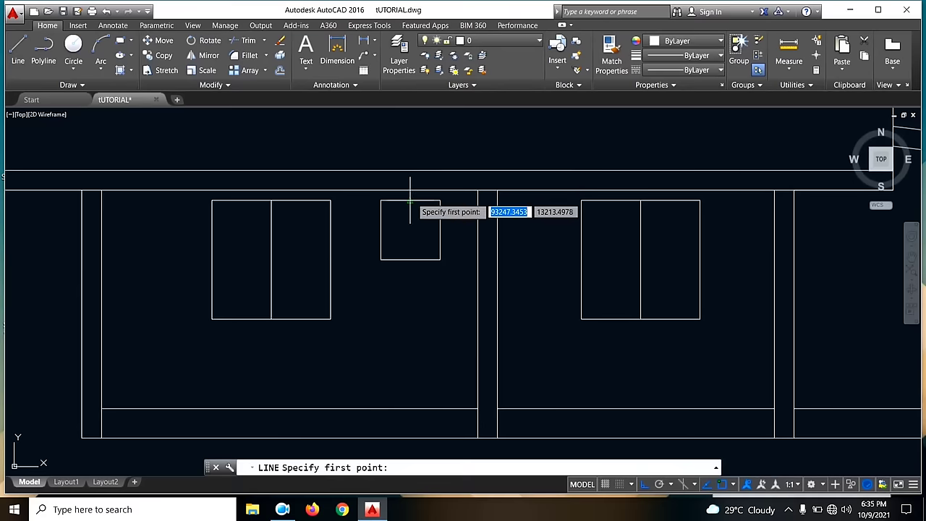
left_click(410, 200)
left_click(411, 239)
key("Escape")
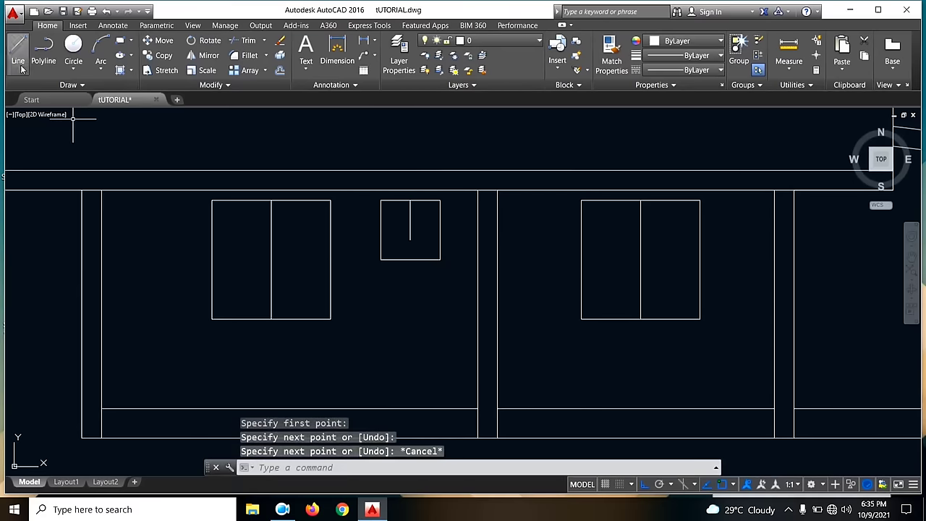
left_click(18, 49)
scroll(447, 220, "up", 4)
key("Escape")
- Copy the T&B window's sill line straight up to the lower end of the mullion as a transom line
left_click(372, 297)
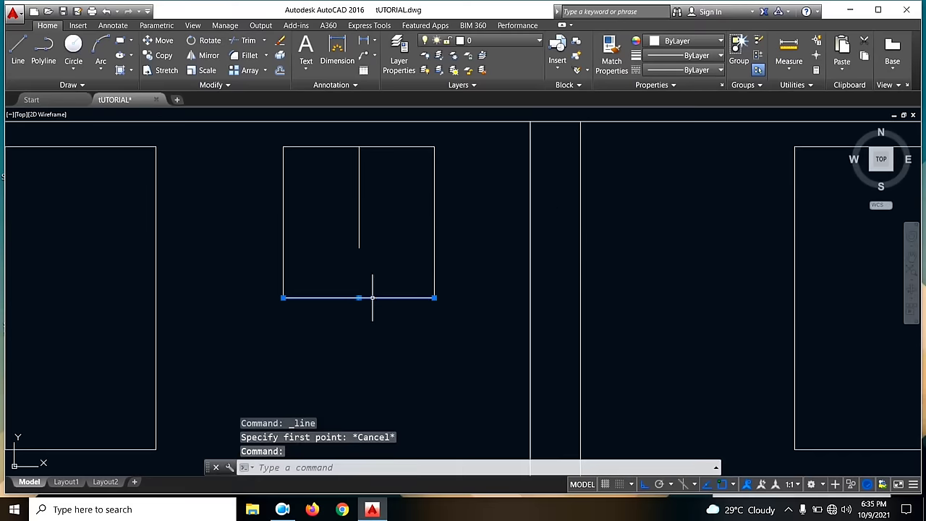
type("co")
key("Return")
left_click(375, 298)
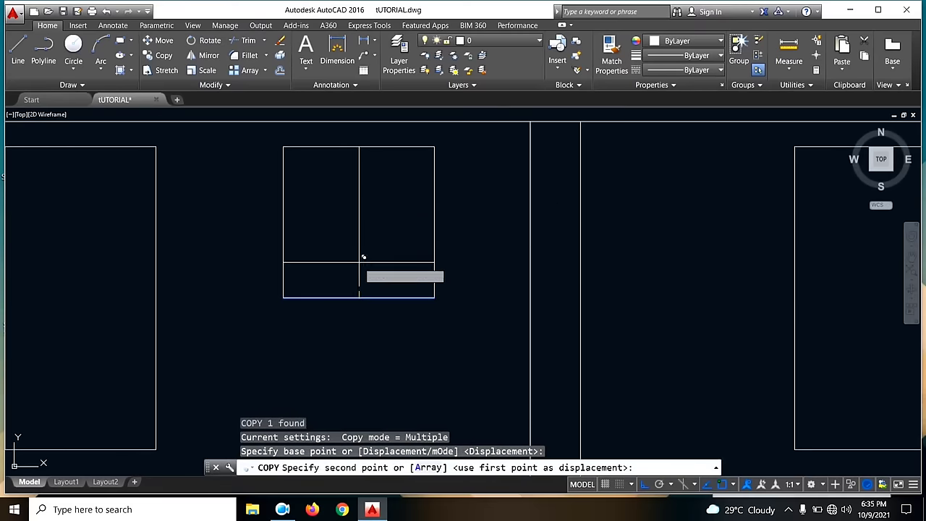
left_click(383, 246)
key("Escape")
scroll(383, 244, "down", 5)
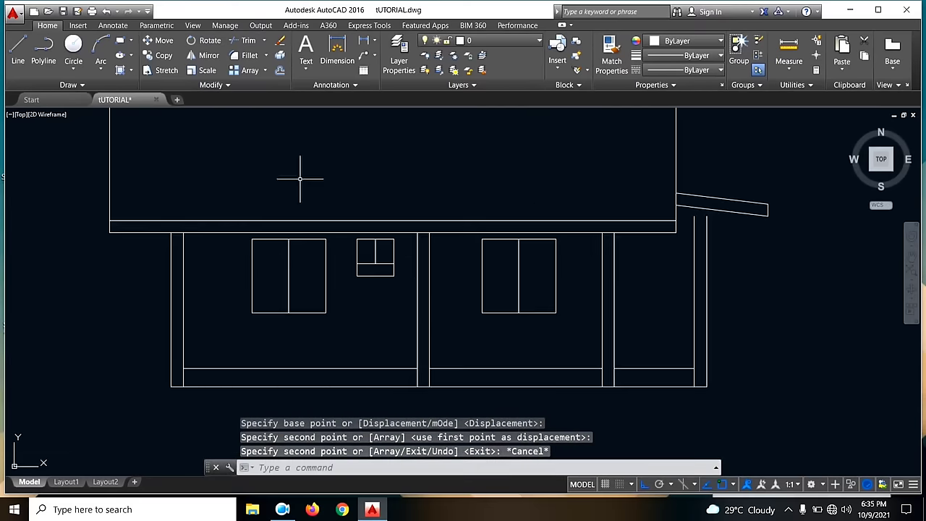
scroll(294, 176, "down", 2)
middle_click_drag(579, 259, 552, 304)
scroll(626, 296, "down", 1)
middle_click_drag(688, 289, 666, 309)
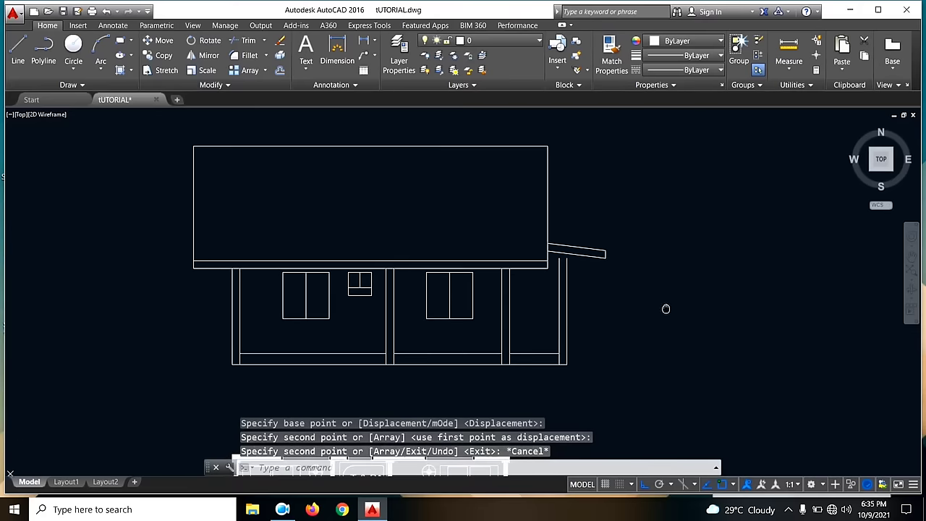
type("EX")
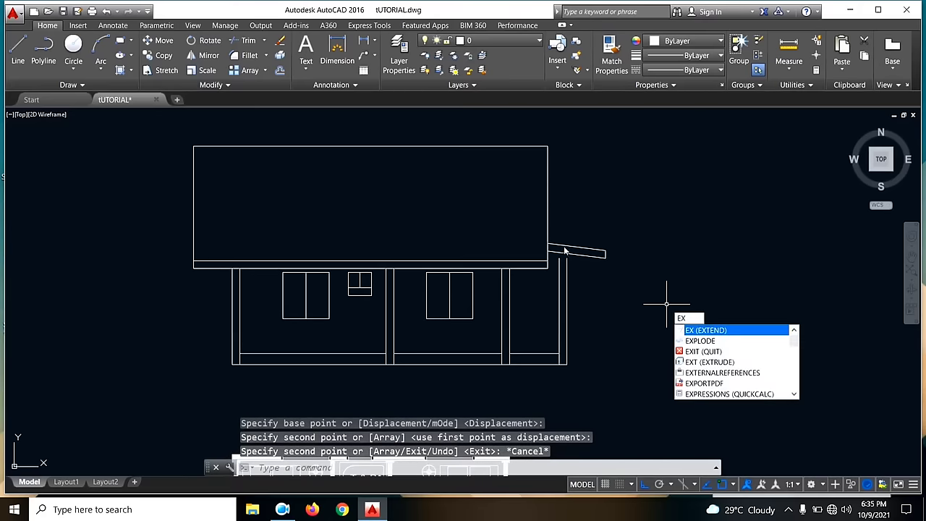
key("Escape")
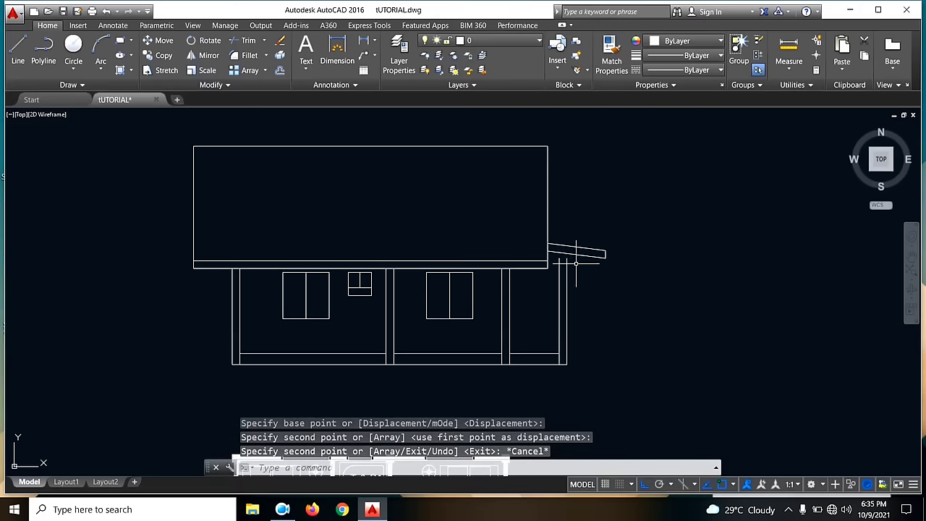
scroll(472, 197, "down", 3)
left_click(19, 63)
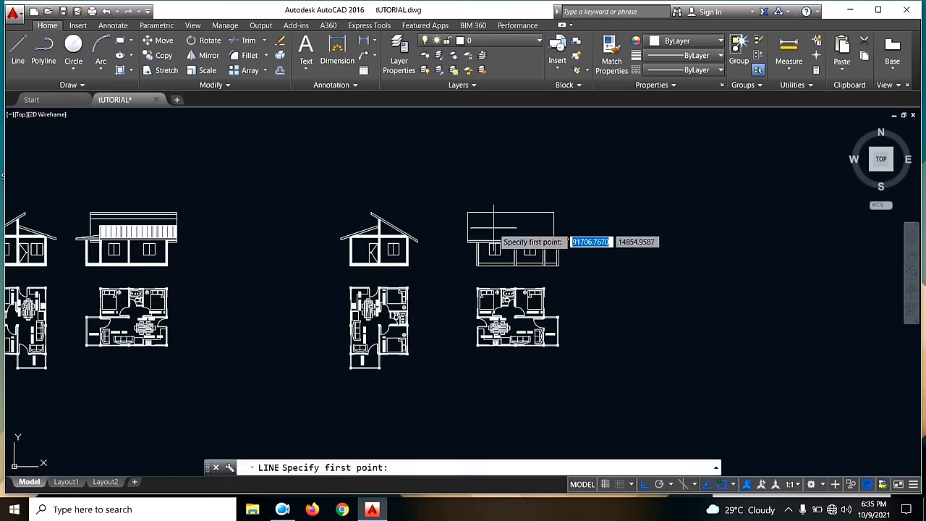
scroll(470, 229, "up", 5)
left_click(215, 257)
scroll(216, 257, "down", 4)
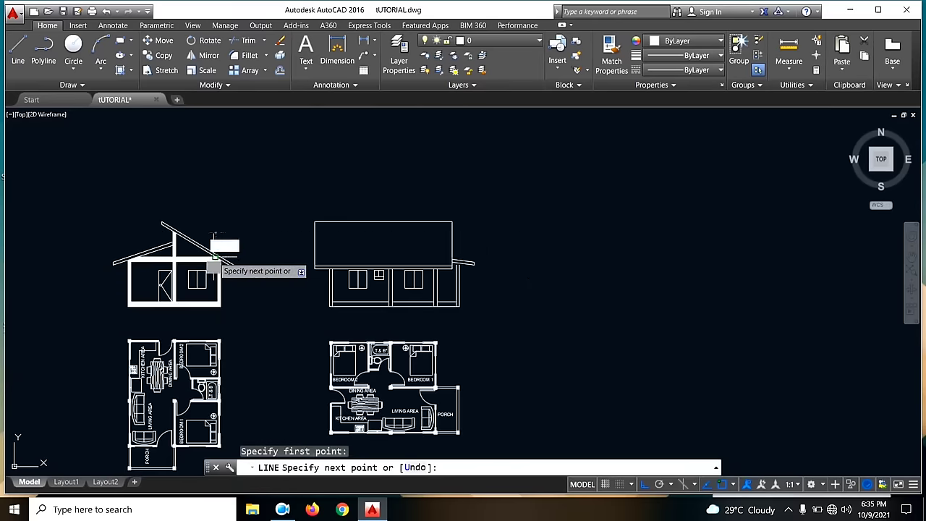
scroll(489, 244, "up", 4)
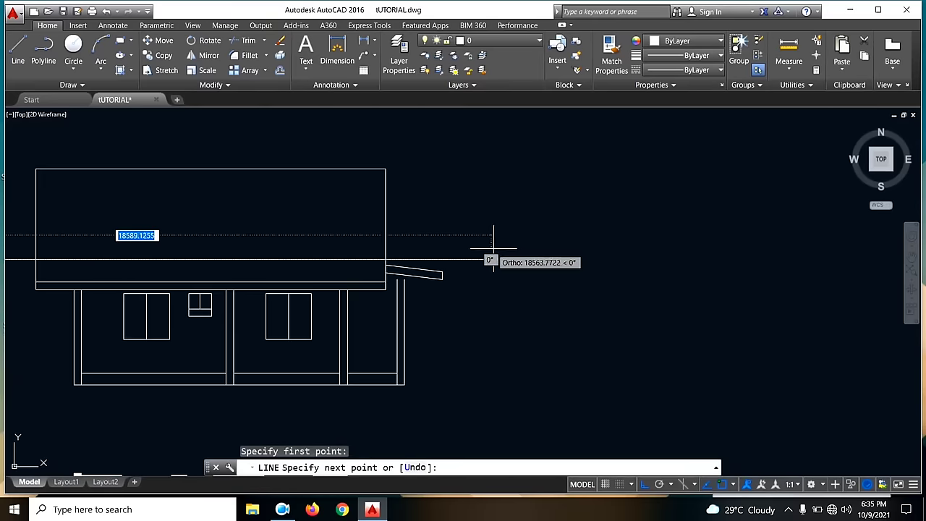
scroll(534, 246, "down", 2)
key("Escape")
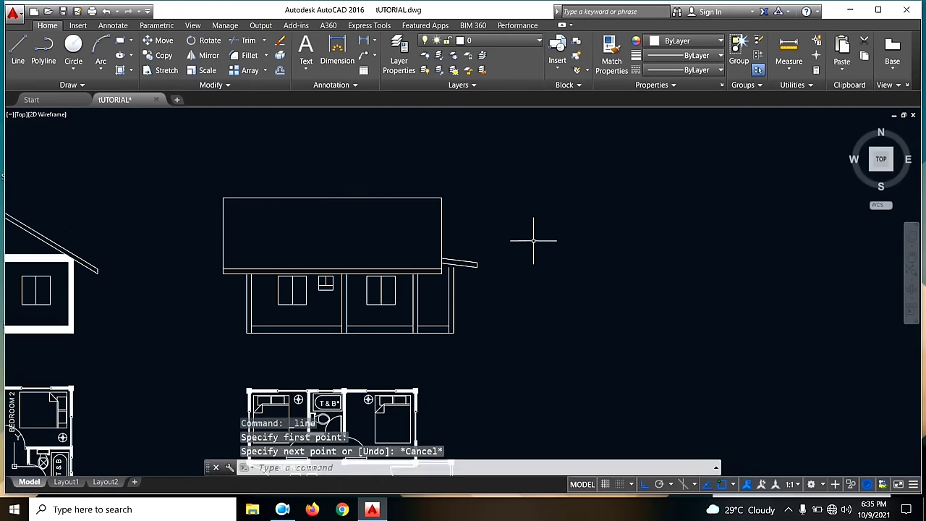
- Extend both porch post lines up to the underside of the sloping porch roof
type("ex")
key("Return")
scroll(452, 262, "up", 3)
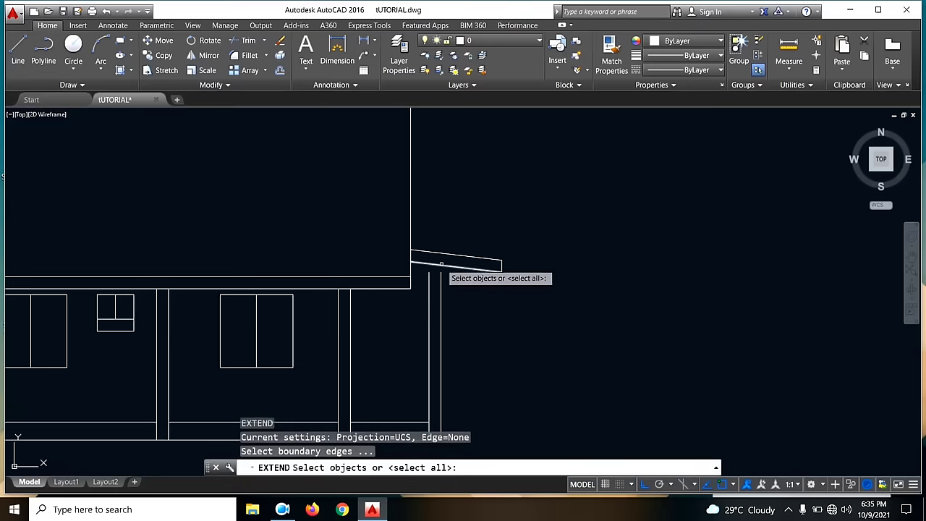
left_click(438, 267)
key("Return")
left_click(438, 267)
left_click(439, 267)
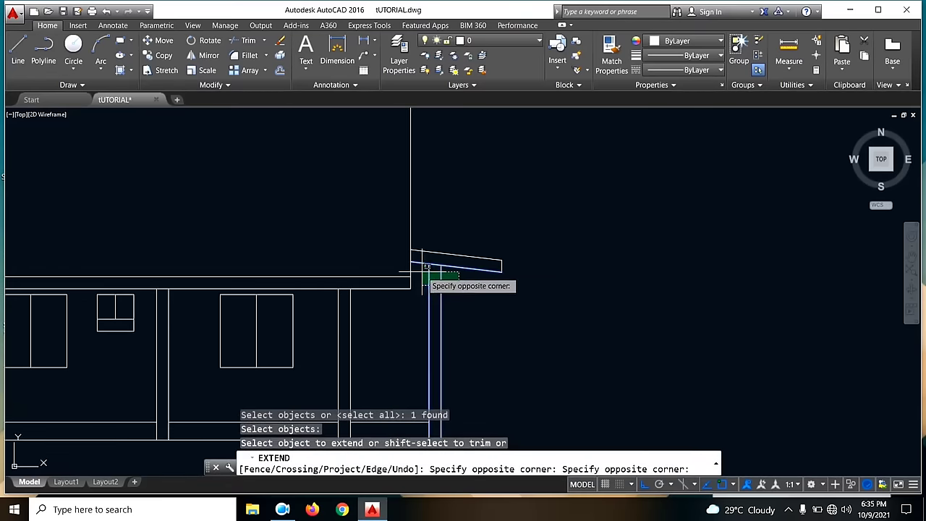
key("Escape")
left_click(18, 51)
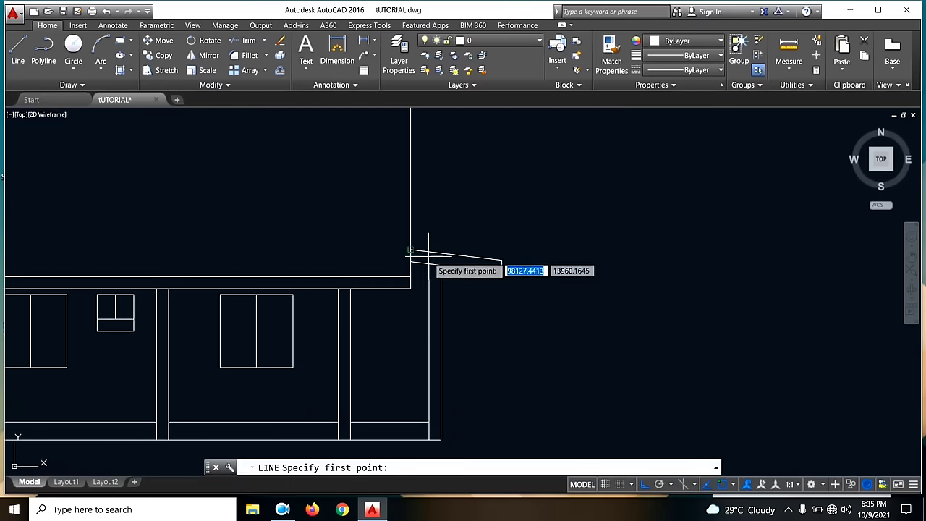
scroll(510, 278, "down", 5)
middle_click_drag(581, 313, 567, 314)
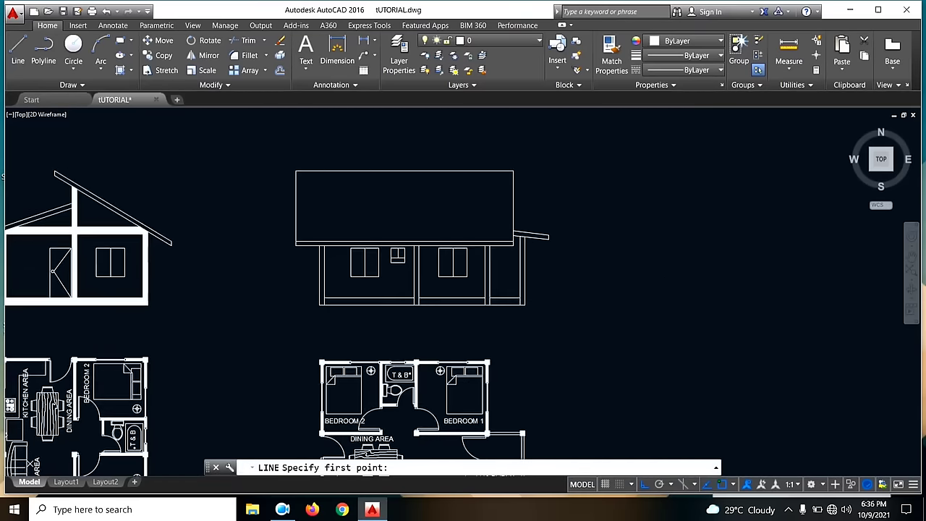
key("Escape")
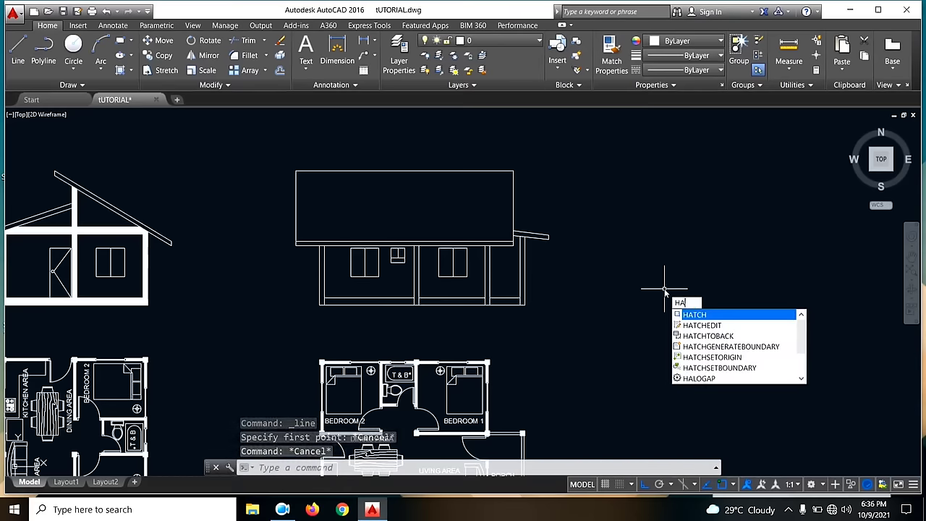
- Fill the elevation's vertical wall and post strips and the base strips between them with a SOLID hatch
key("BackSpace")
key("Return")
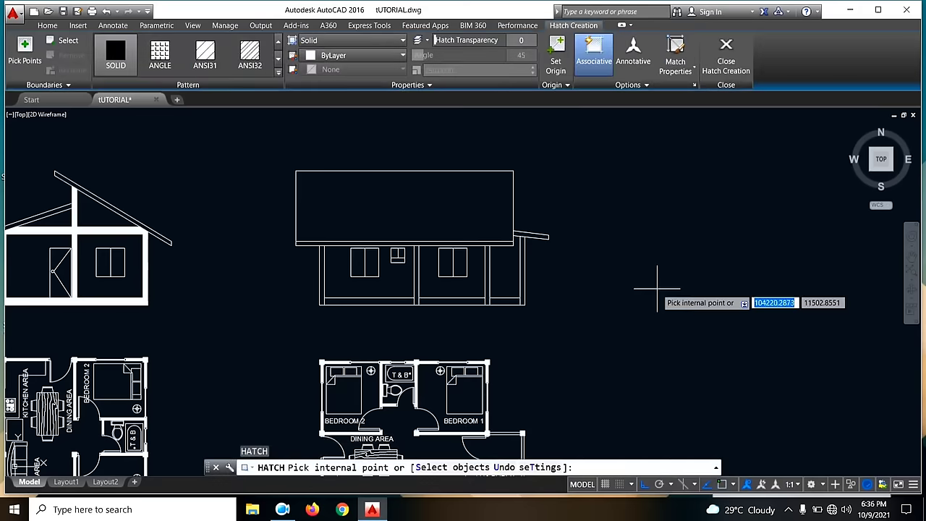
left_click(126, 68)
scroll(434, 282, "up", 4)
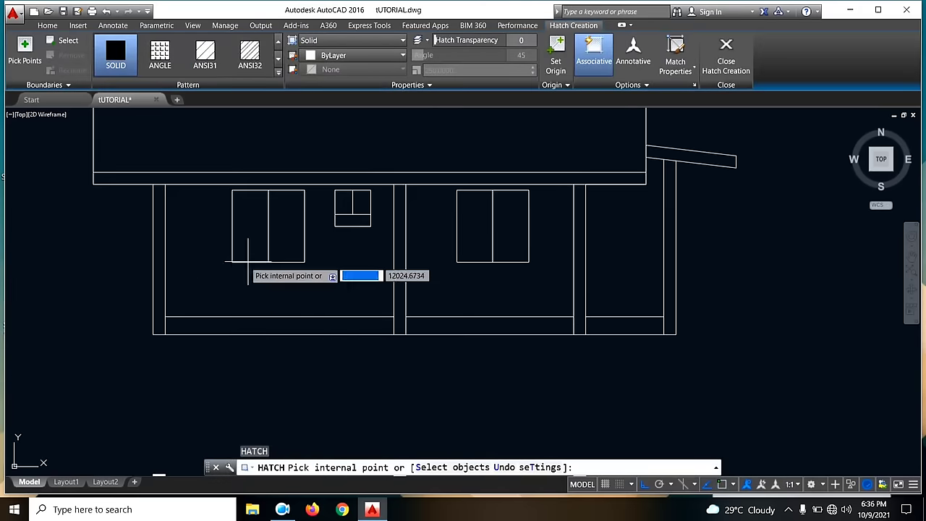
left_click(156, 298)
left_click(238, 326)
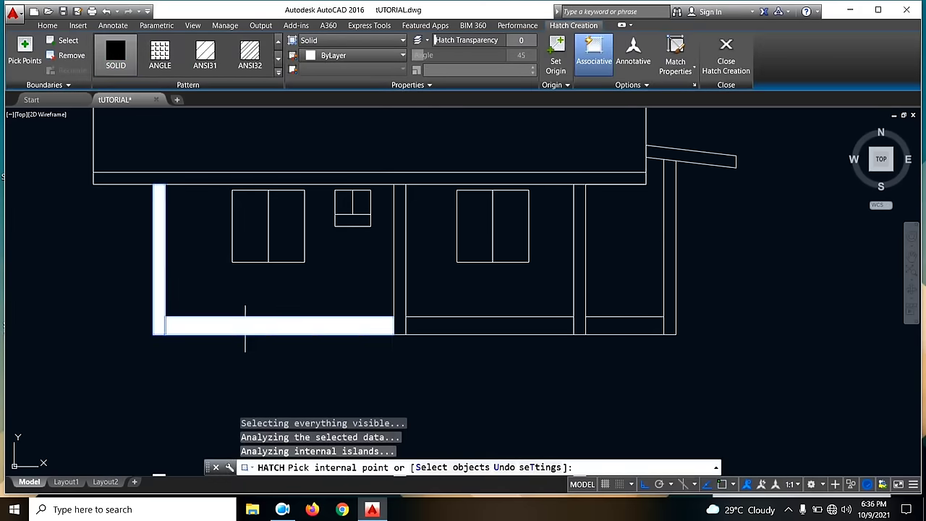
left_click(401, 299)
left_click(482, 325)
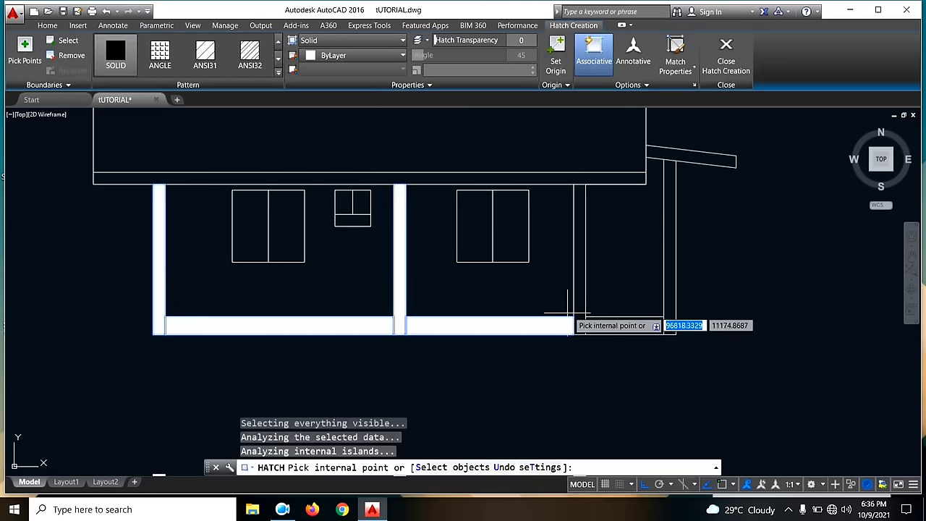
left_click(580, 305)
left_click(616, 326)
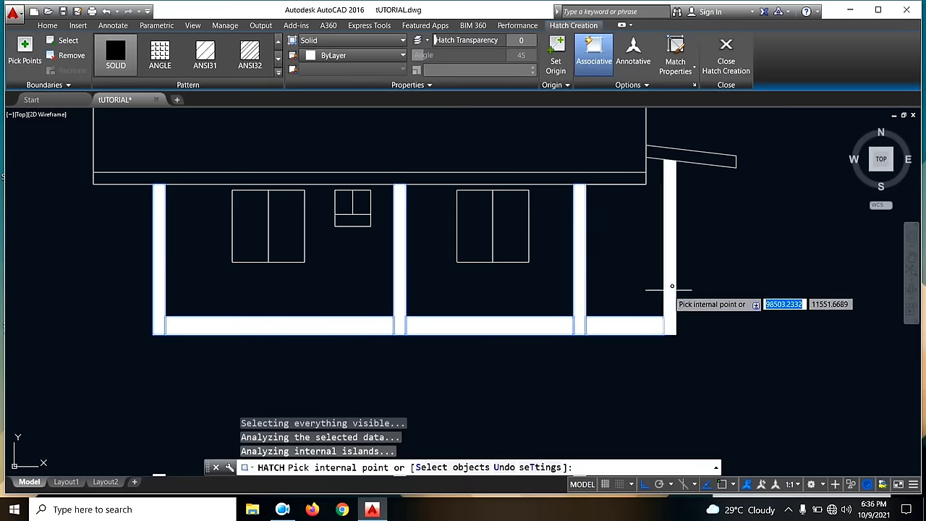
scroll(538, 295, "down", 3)
key("Escape")
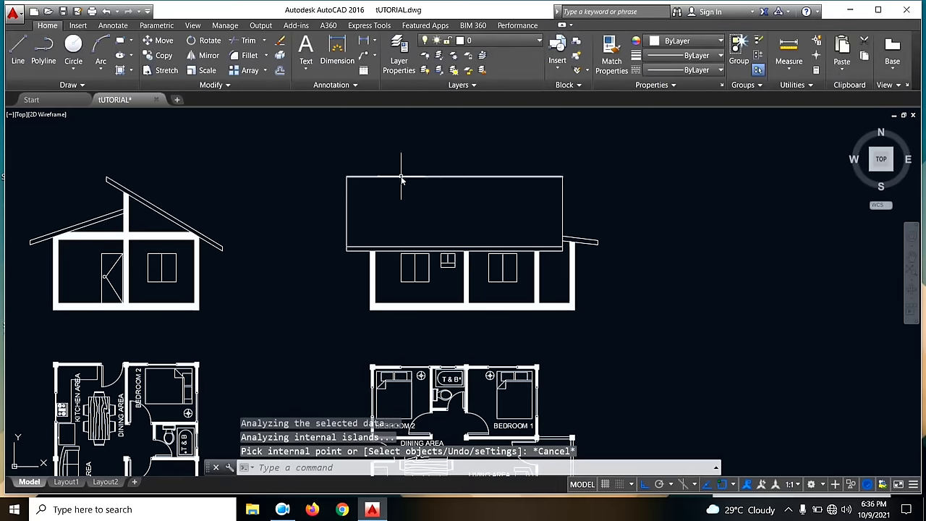
- Hatch the elevation's large roof area above the fascia with the ANSI32 pattern
type("h")
key("Return")
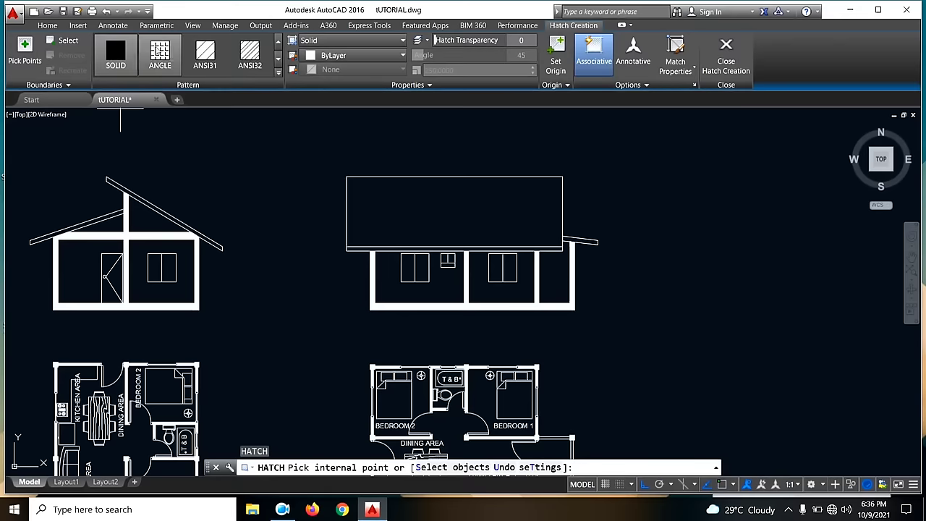
left_click(250, 55)
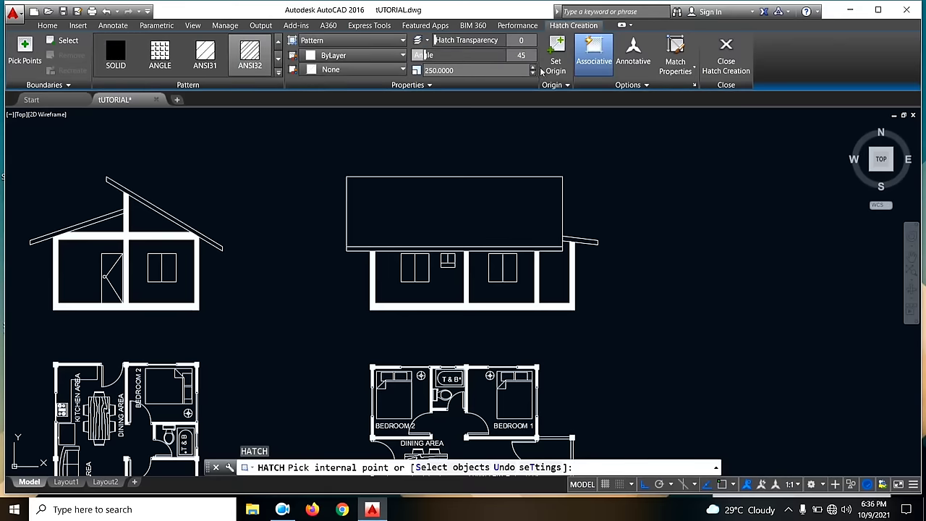
left_click(490, 209)
scroll(434, 225, "up", 4)
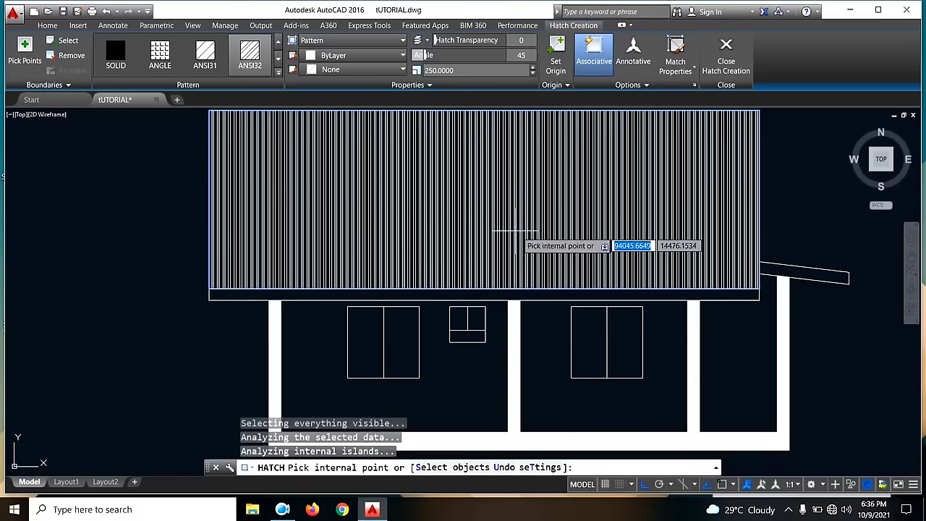
scroll(345, 264, "down", 7)
key("Escape")
scroll(346, 269, "up", 5)
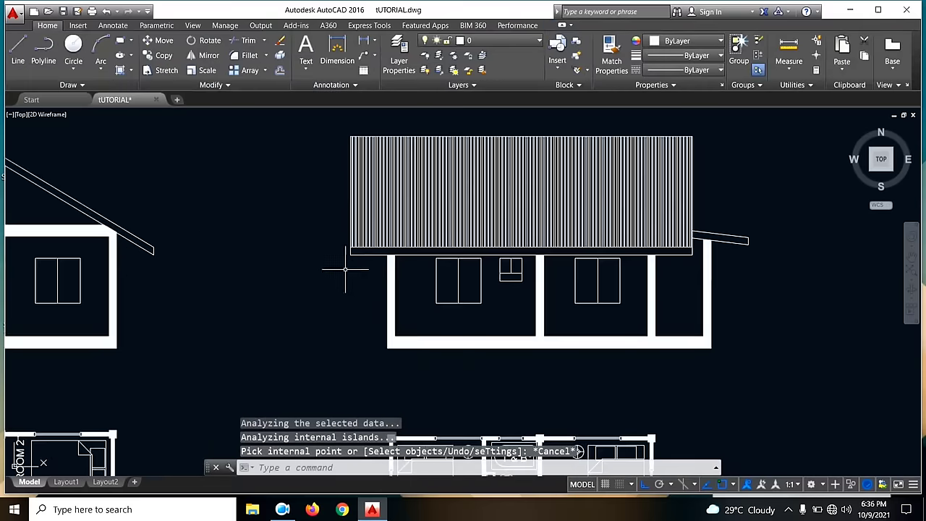
- Move the two mirrored floor plans with their elevations horizontally to the left, closer to the original pair of plans and elevations
scroll(585, 196, "down", 2)
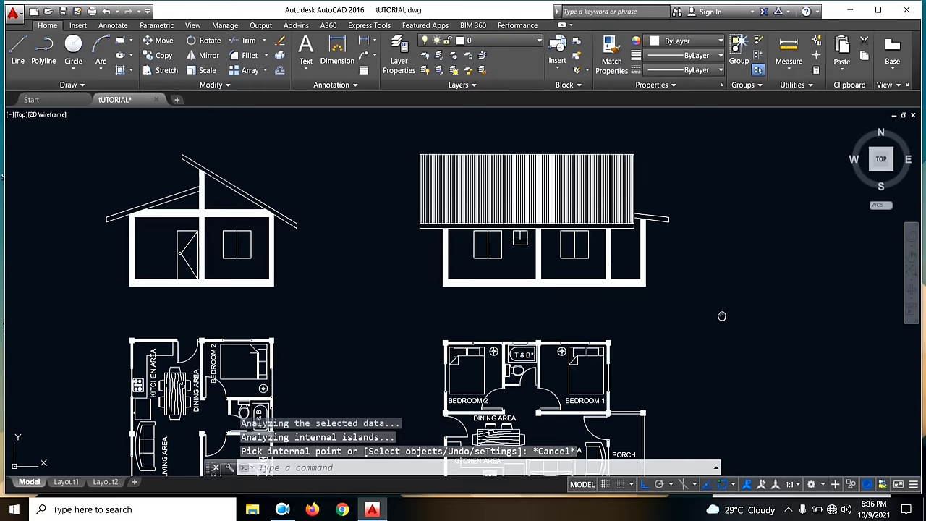
scroll(721, 317, "down", 4)
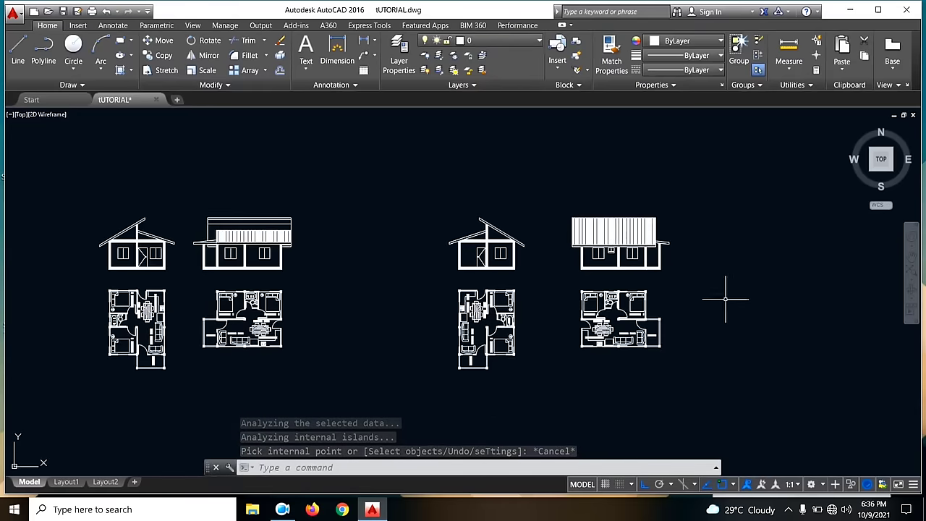
left_click(764, 394)
left_click(444, 182)
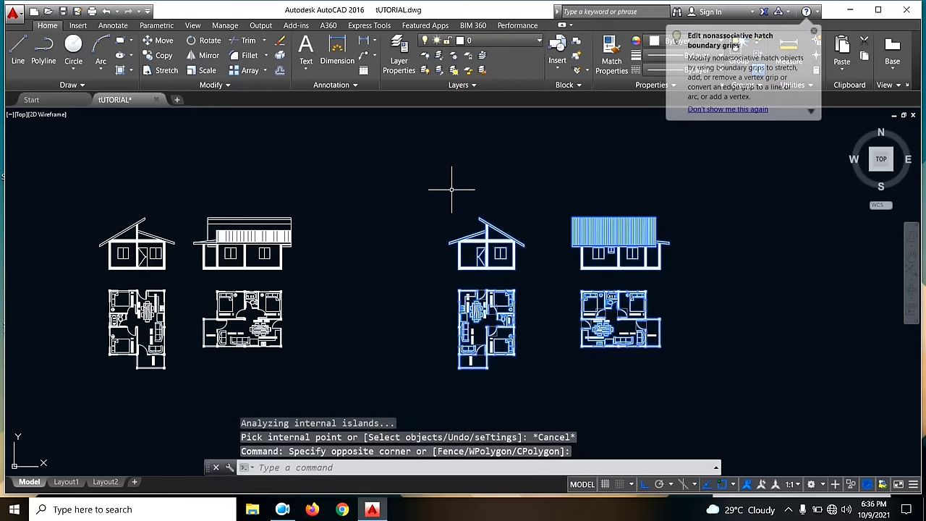
type("m")
key("Return")
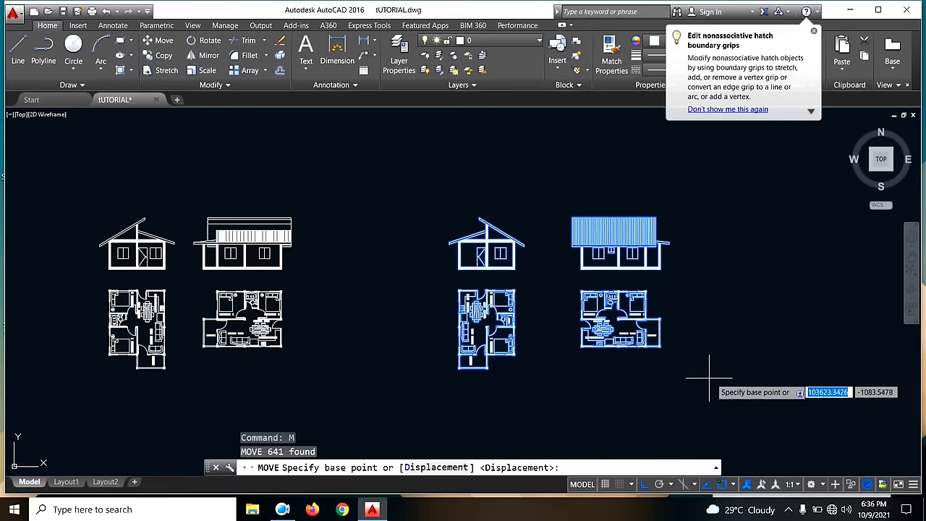
left_click(733, 375)
left_click(625, 375)
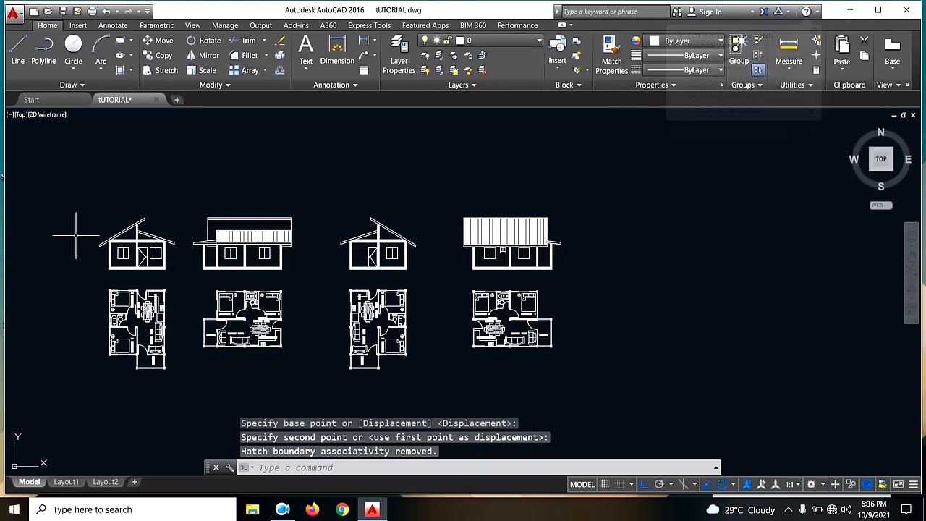
middle_click_drag(311, 250, 366, 190)
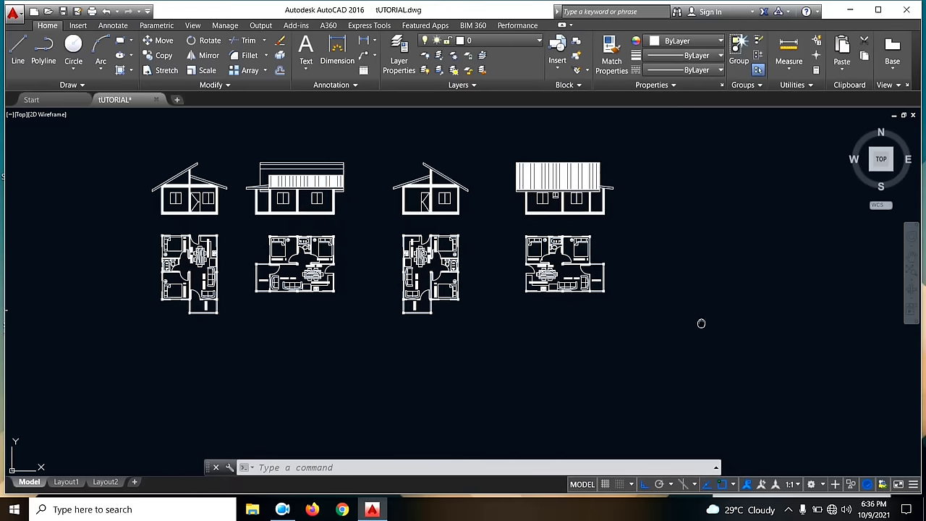
middle_click_drag(701, 323, 716, 353)
scroll(410, 216, "up", 2)
scroll(409, 215, "down", 3)
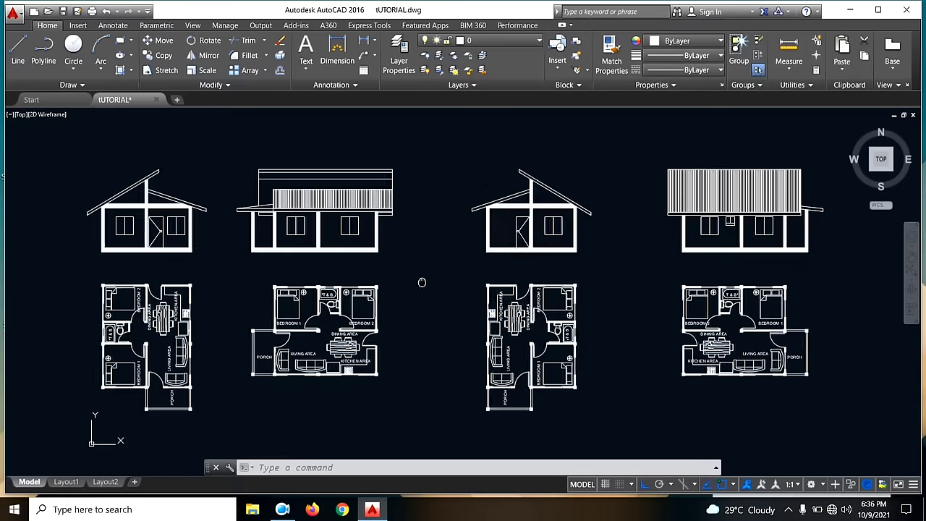
scroll(197, 238, "up", 3)
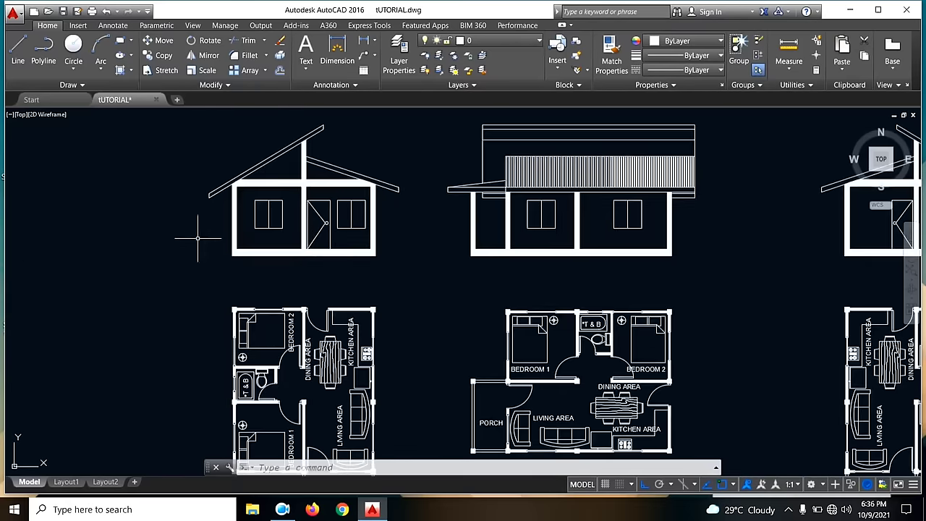
- Fill both windows of the leftmost elevation with the GR_LINEAR gradient hatch in blue and yellow
key("Return")
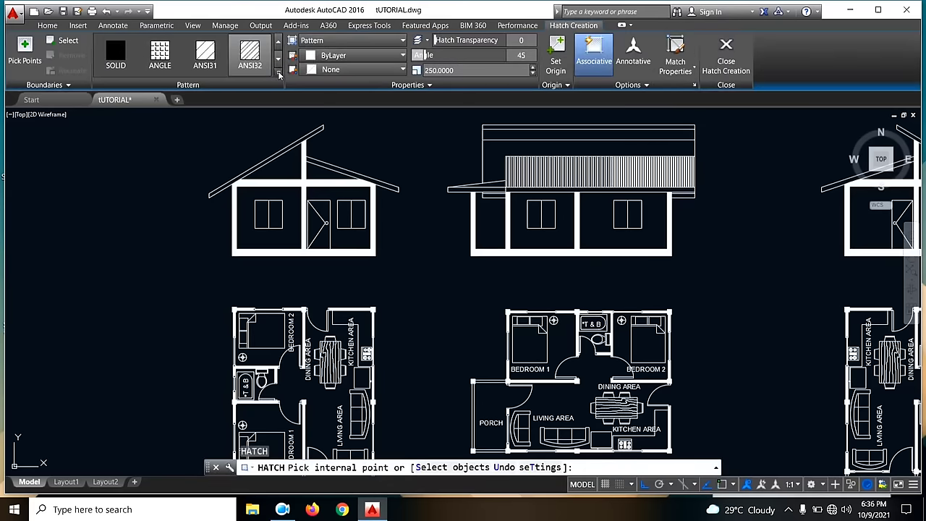
left_click(279, 75)
scroll(206, 116, "down", 10)
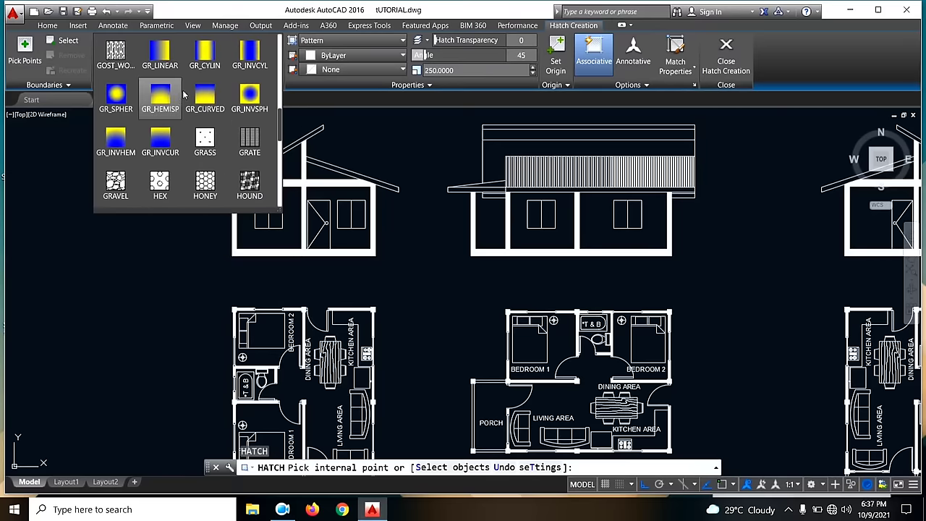
scroll(202, 72, "down", 2)
scroll(204, 80, "down", 5)
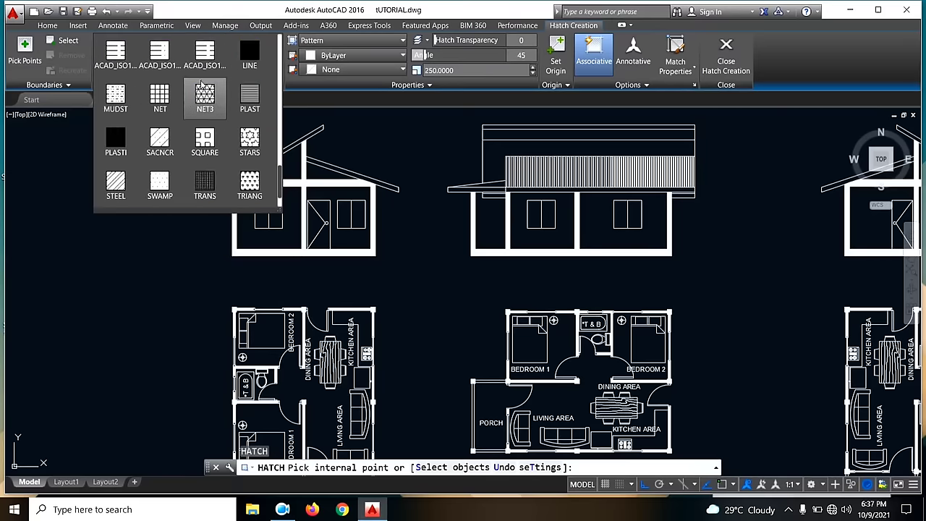
scroll(205, 87, "up", 5)
scroll(196, 93, "up", 3)
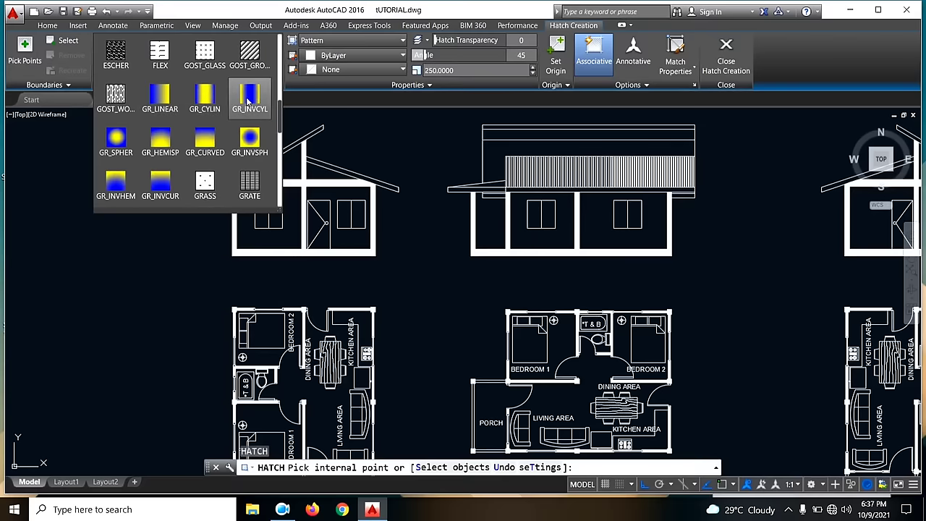
key("Escape")
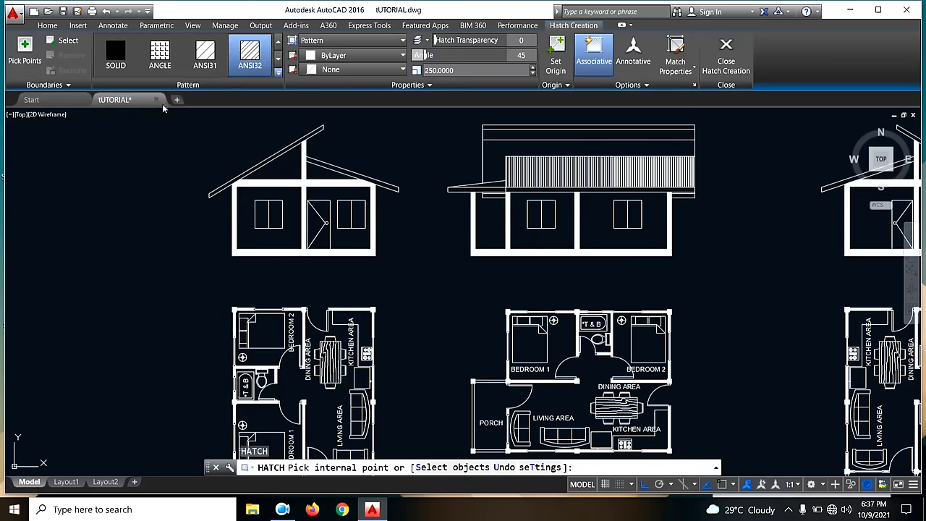
scroll(341, 196, "up", 2)
left_click(244, 220)
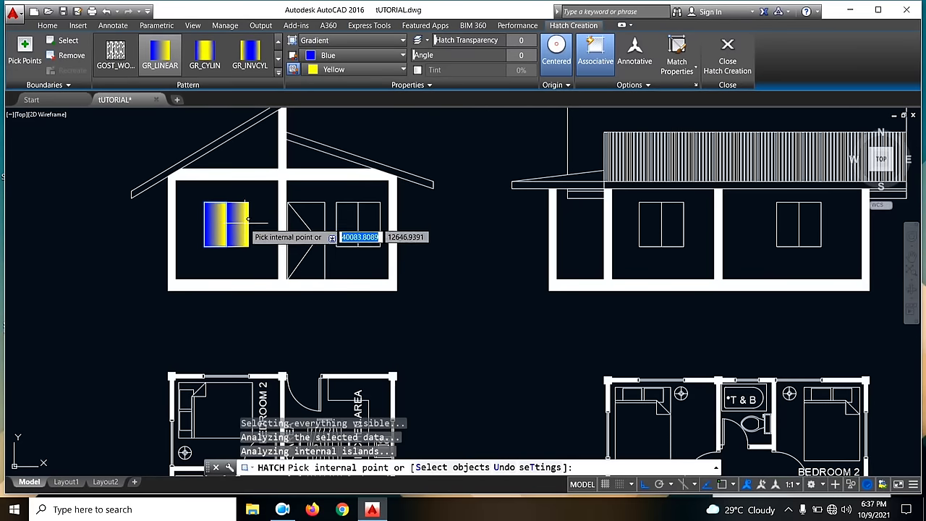
left_click(358, 221)
scroll(487, 255, "down", 4)
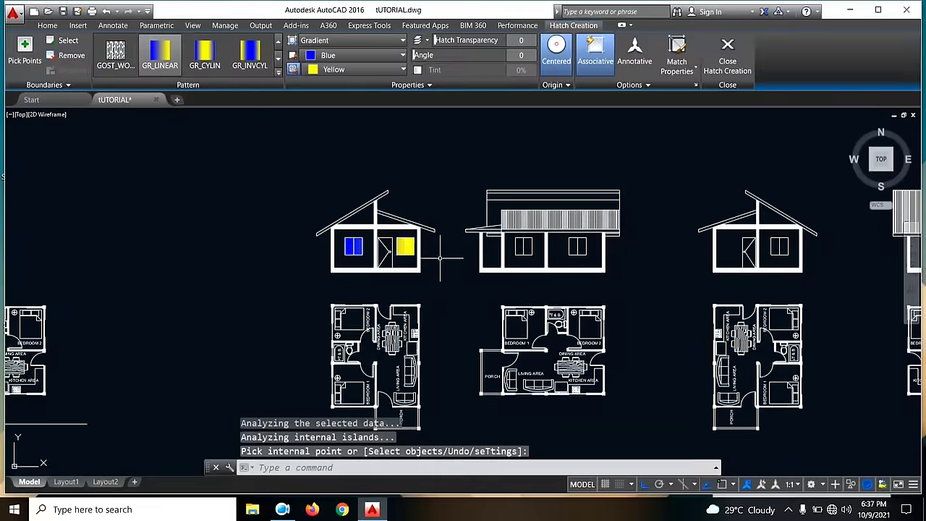
key("Return")
- Fill the two windows of the second elevation, the side view with the porch roof, with the blue and yellow GR_LINEAR gradient
middle_click_drag(448, 287, 347, 295)
key("Return")
scroll(427, 279, "up", 7)
scroll(434, 272, "down", 5)
left_click(279, 73)
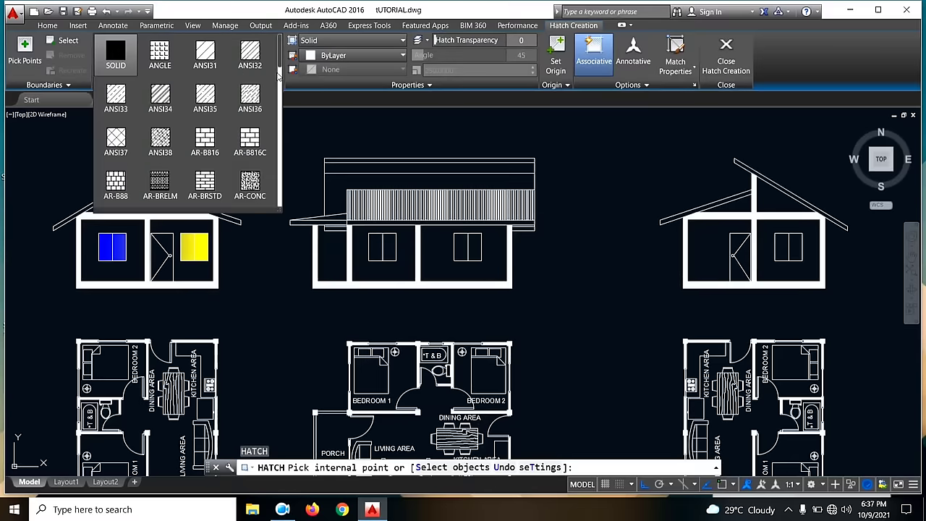
scroll(248, 152, "down", 10)
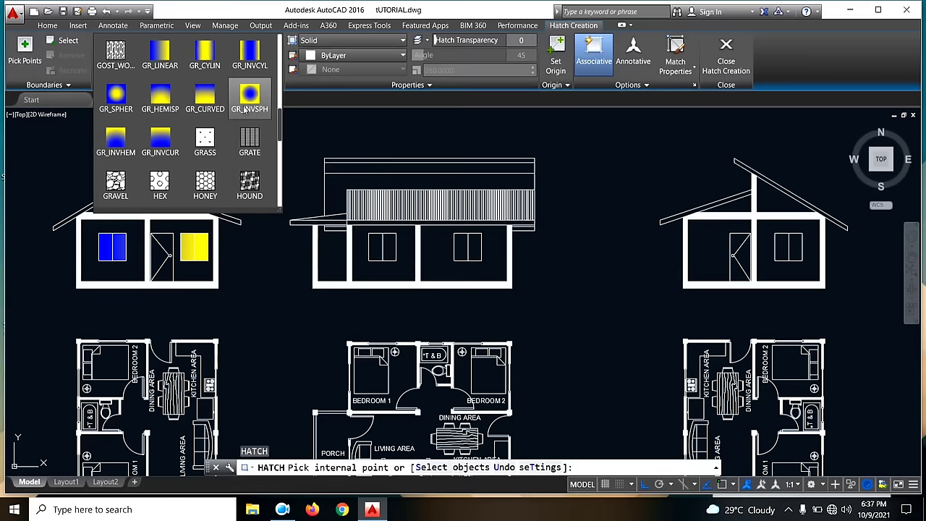
left_click(160, 54)
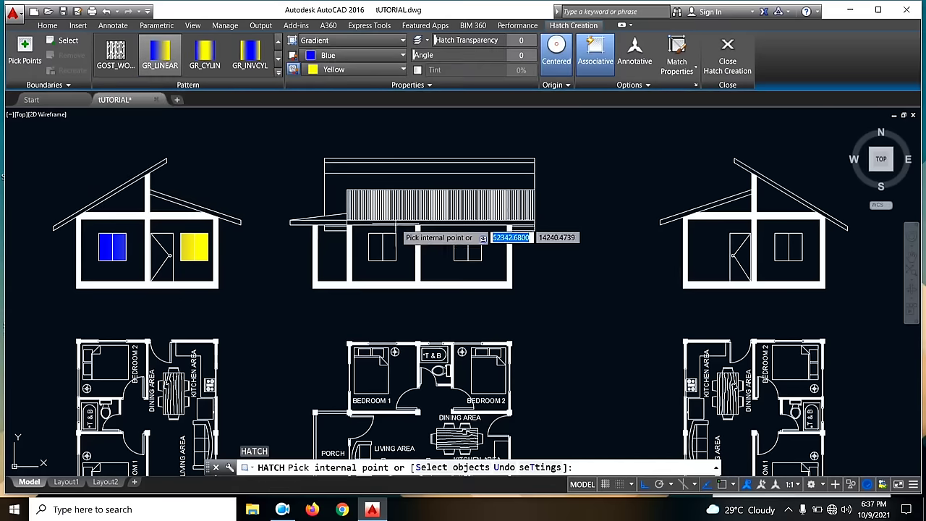
left_click(393, 244)
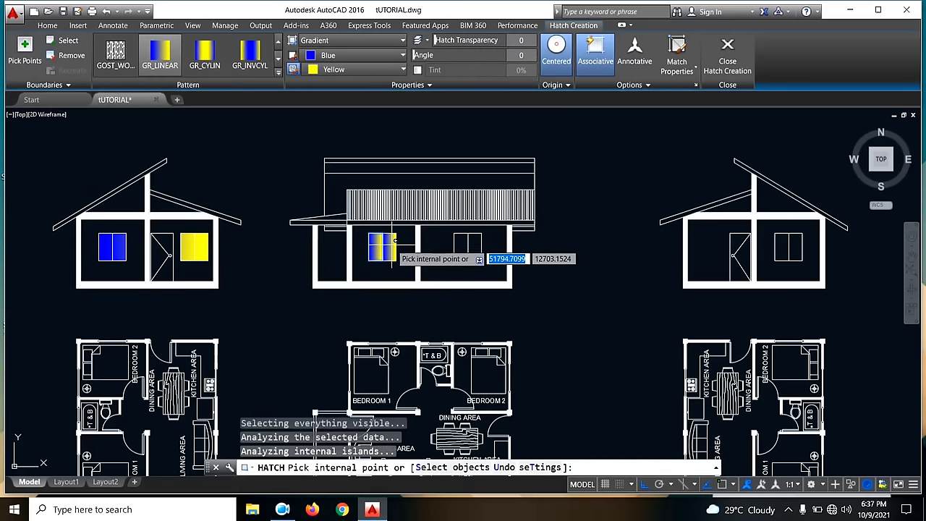
left_click(471, 247)
key("Return")
- Fill both panes of the window beside the door in the third elevation with the blue and yellow GR_LINEAR gradient
scroll(485, 217, "down", 5)
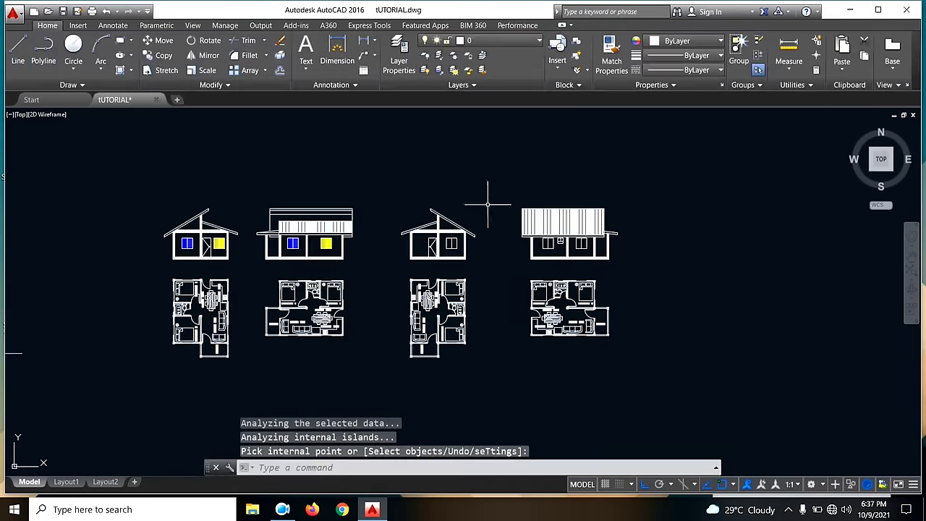
key("Return")
scroll(445, 242, "up", 6)
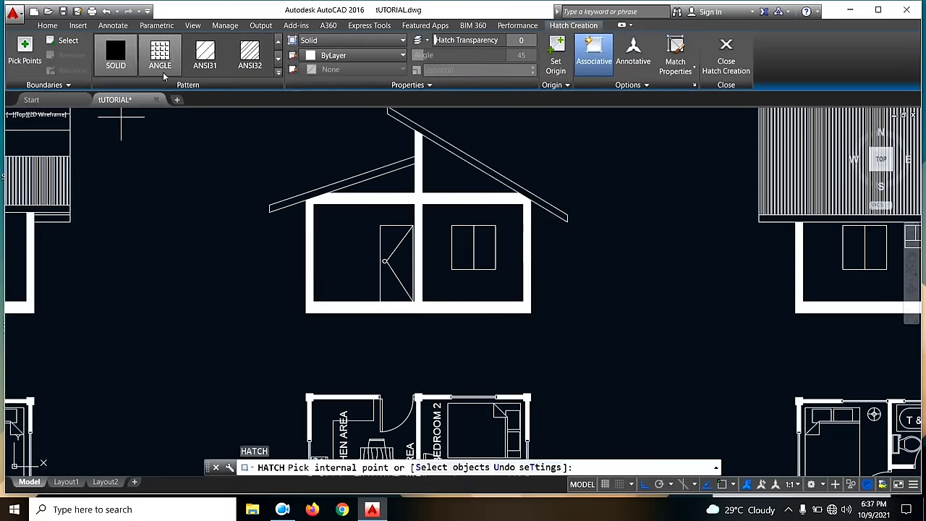
left_click(278, 76)
scroll(181, 108, "down", 10)
scroll(168, 85, "up", 3)
left_click(160, 141)
left_click(467, 243)
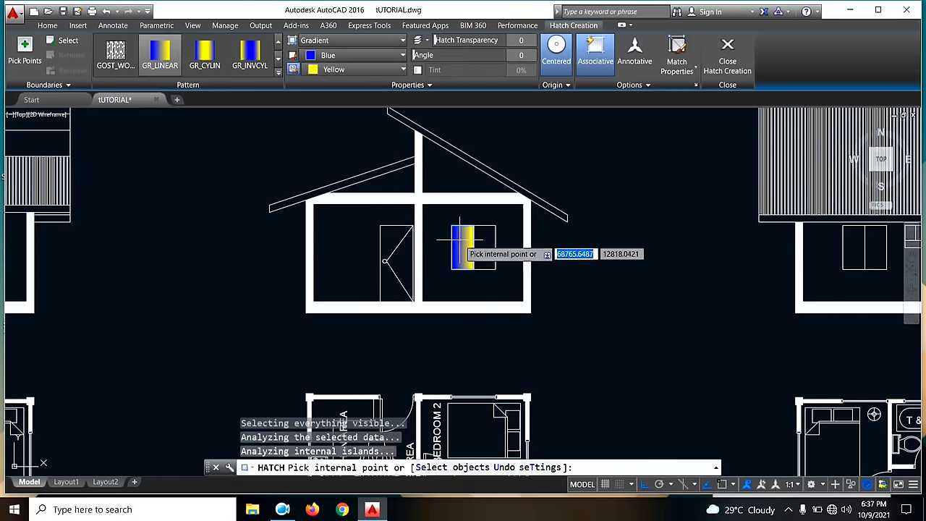
key("Return")
- Fill the two large windows and the small T&B window of the fourth elevation with the blue and yellow GR_LINEAR gradient
scroll(239, 181, "down", 6)
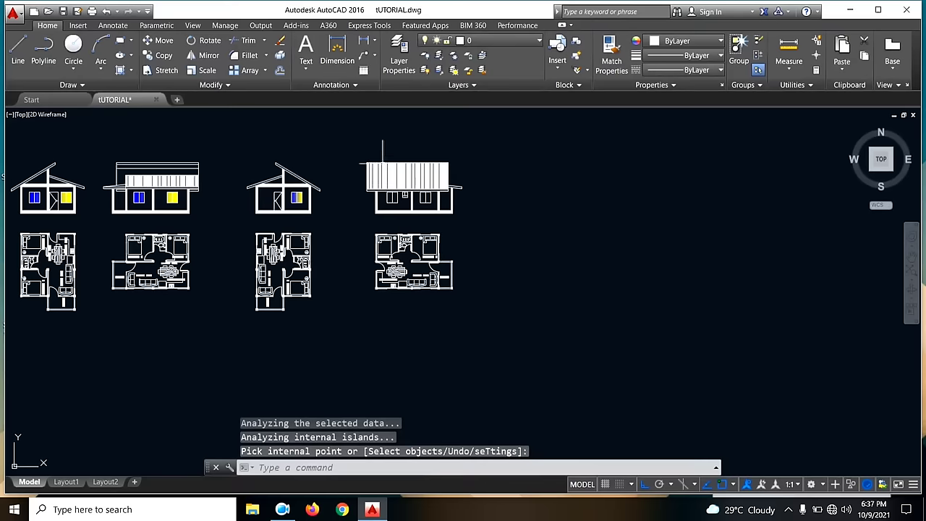
key("Return")
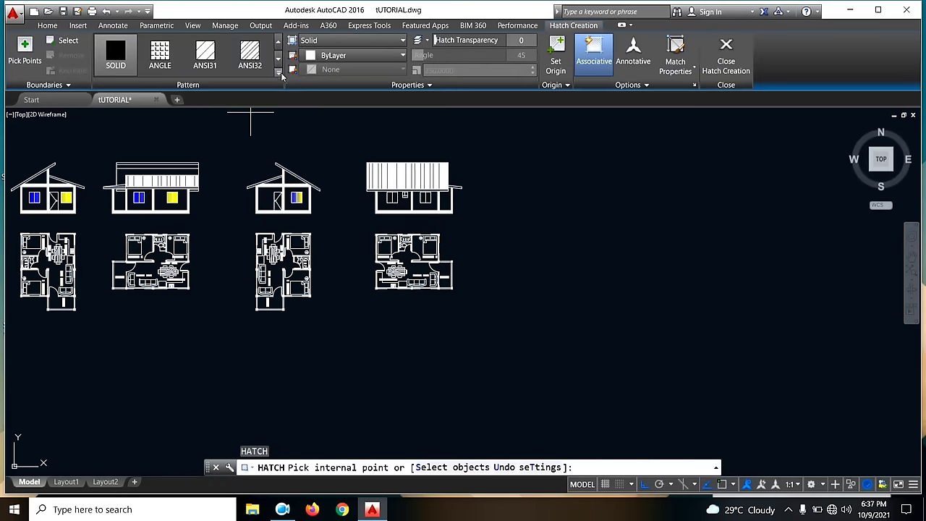
left_click(280, 75)
scroll(254, 145, "down", 3)
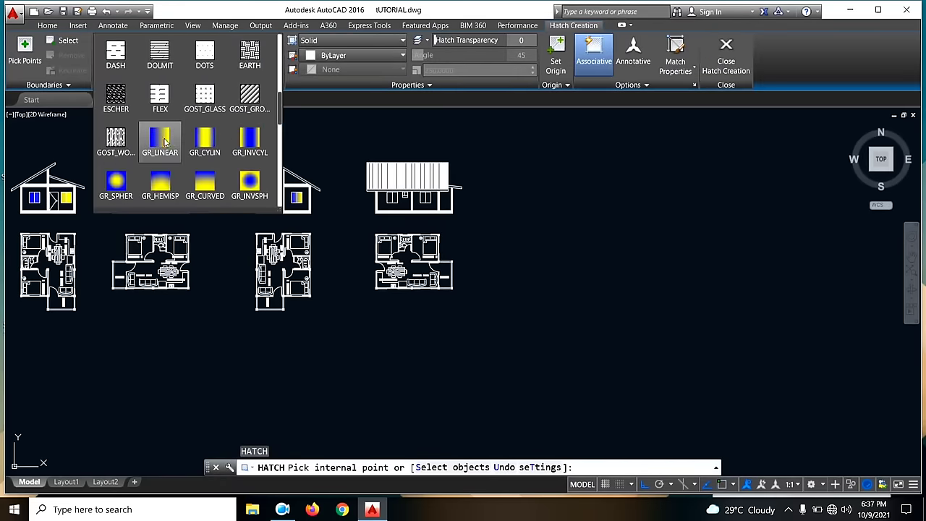
left_click(161, 140)
scroll(422, 181, "up", 2)
left_click(388, 206)
scroll(391, 207, "up", 2)
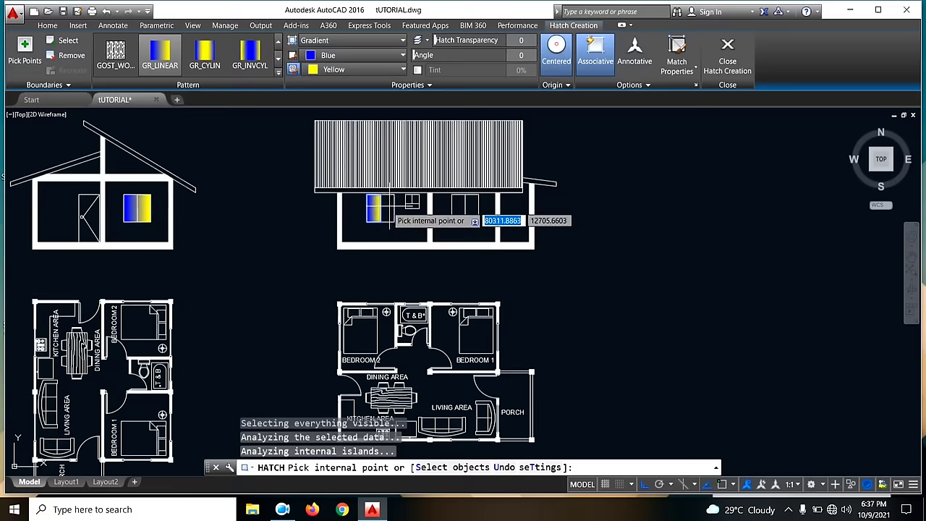
scroll(406, 197, "up", 2)
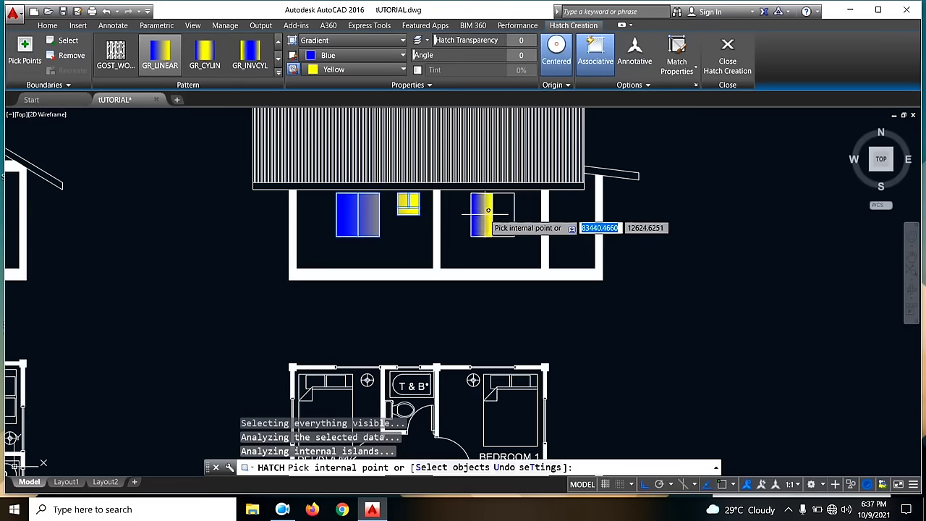
scroll(503, 203, "down", 2)
scroll(507, 210, "down", 5)
key("Return")
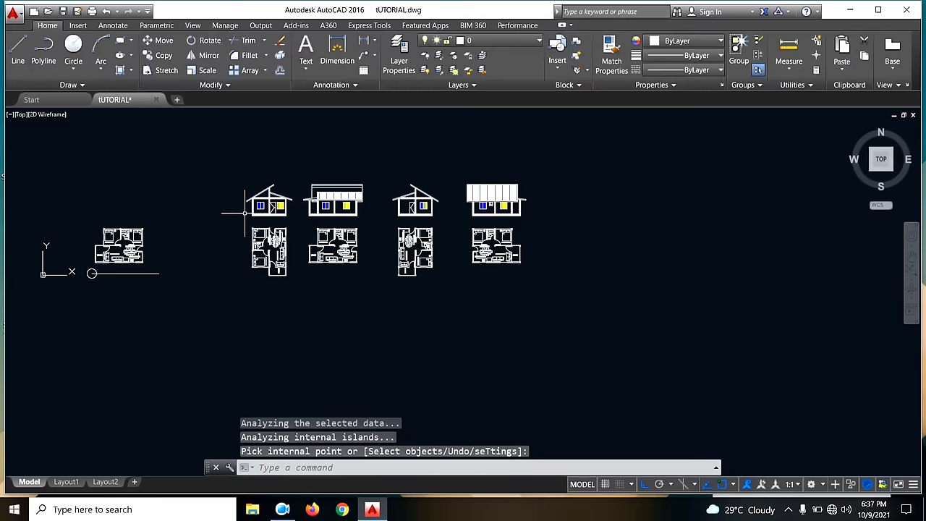
- Fill all areas of the door in the leftmost elevation with the blue and yellow GR_HEMISP gradient hatch
scroll(258, 181, "up", 4)
key("Return")
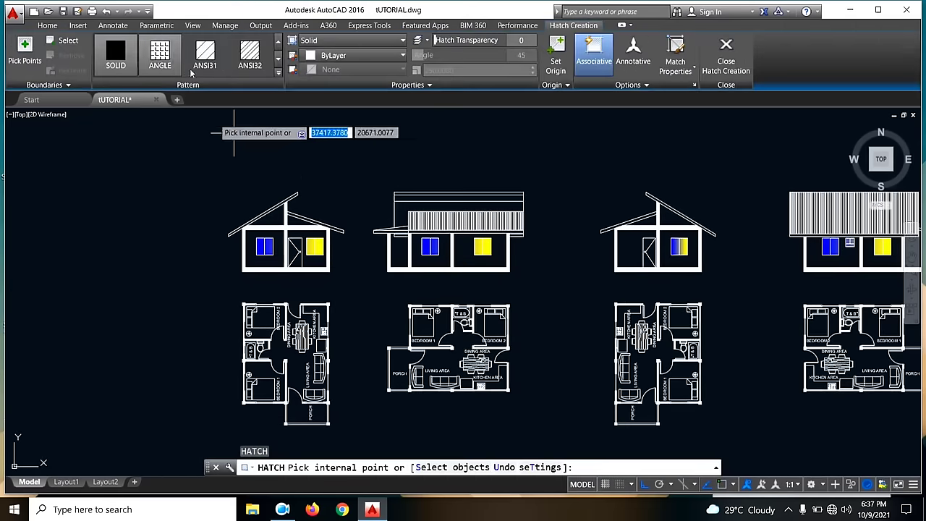
left_click(278, 73)
scroll(244, 144, "down", 5)
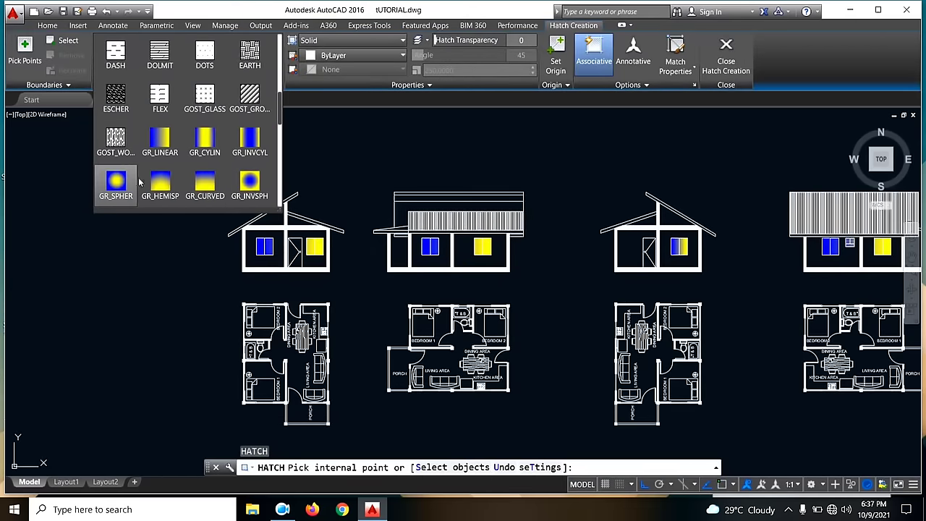
scroll(162, 177, "down", 1)
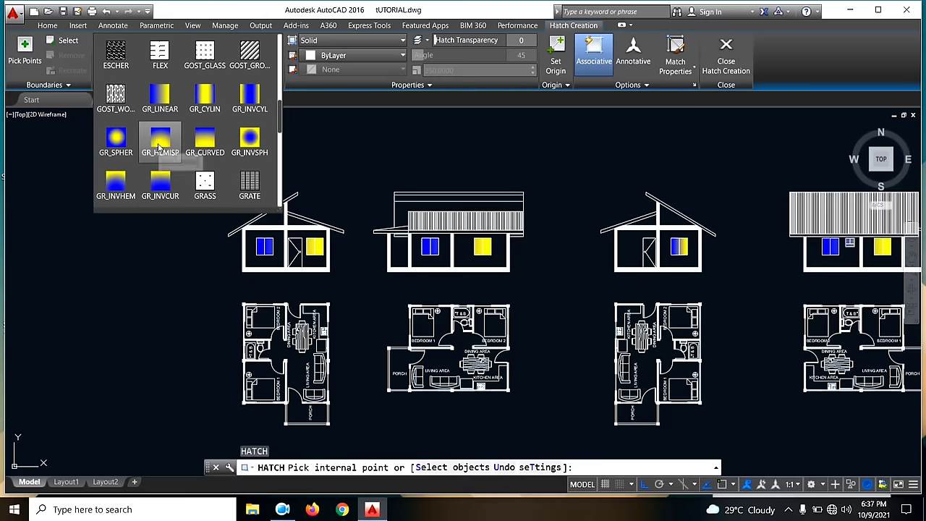
left_click(159, 147)
scroll(297, 259, "up", 6)
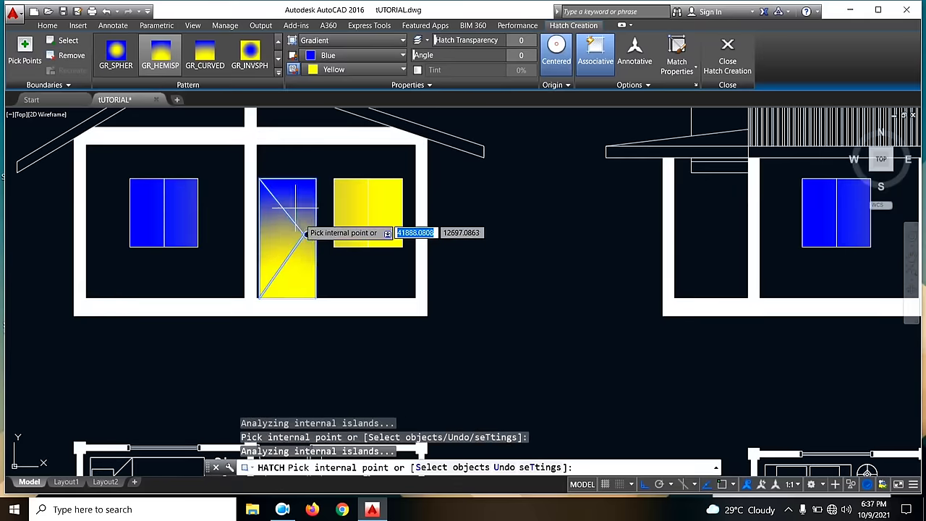
scroll(303, 235, "down", 4)
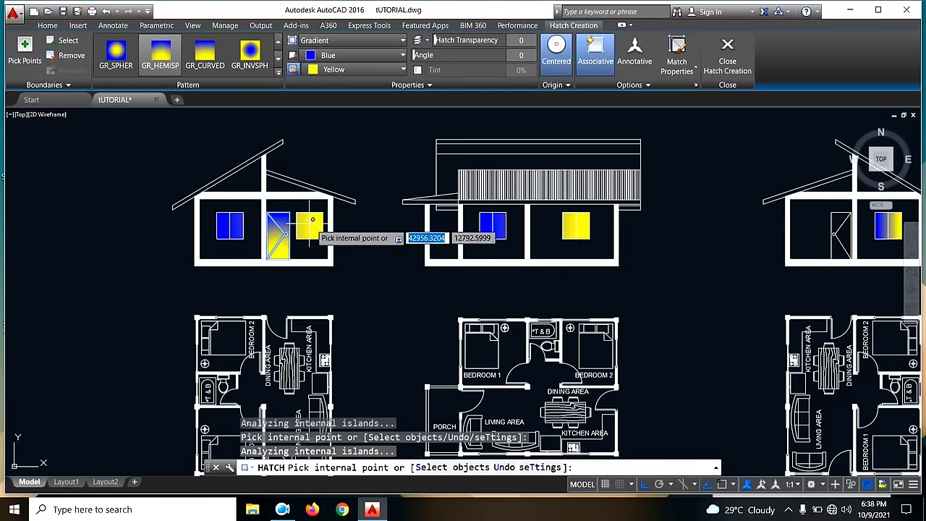
scroll(312, 219, "down", 3)
key("Escape")
- Fill all areas of the door in the third elevation with the blue and yellow GR_INVHEM gradient hatch
key("Return")
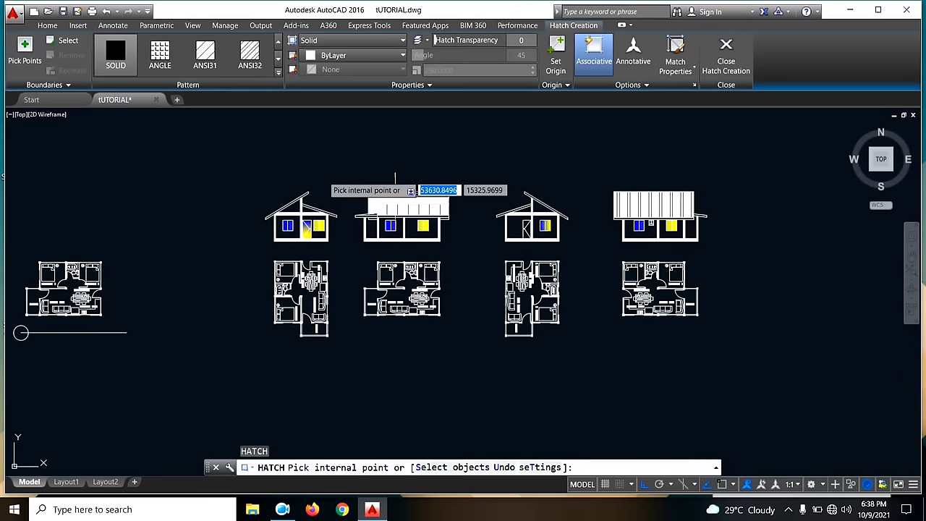
left_click(279, 76)
scroll(239, 145, "down", 3)
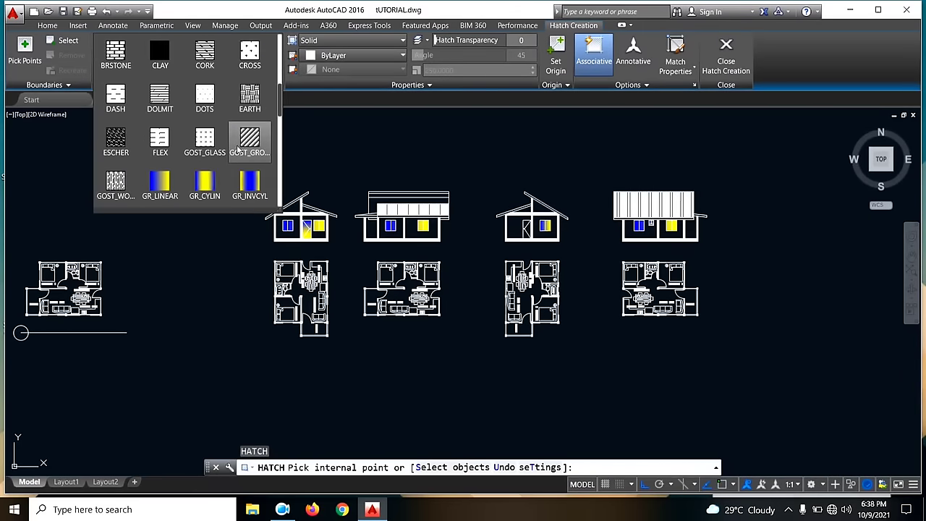
scroll(239, 177, "down", 2)
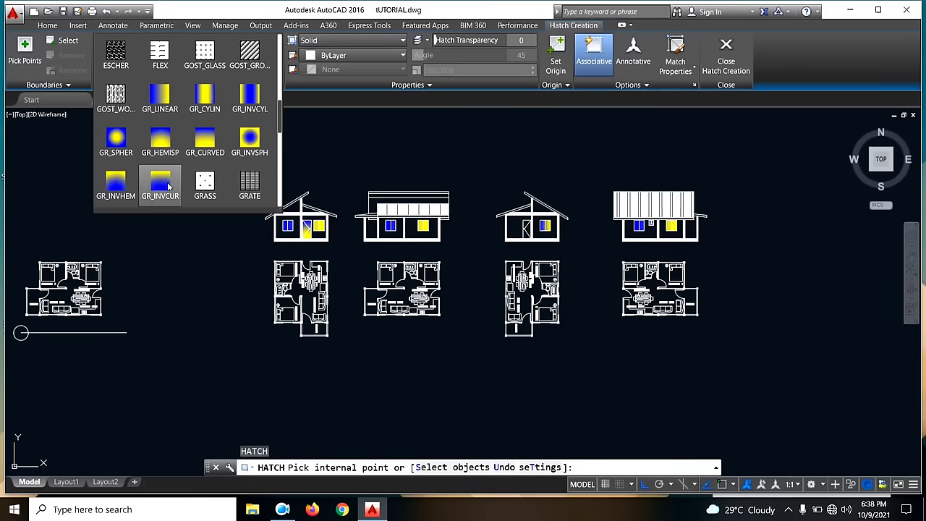
left_click(116, 185)
scroll(601, 246, "up", 4)
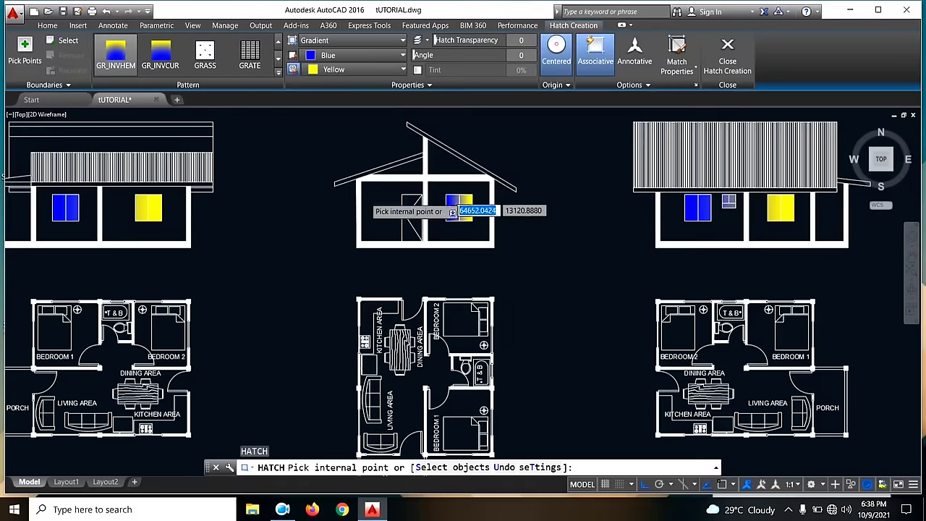
scroll(362, 207, "up", 4)
left_click(461, 296)
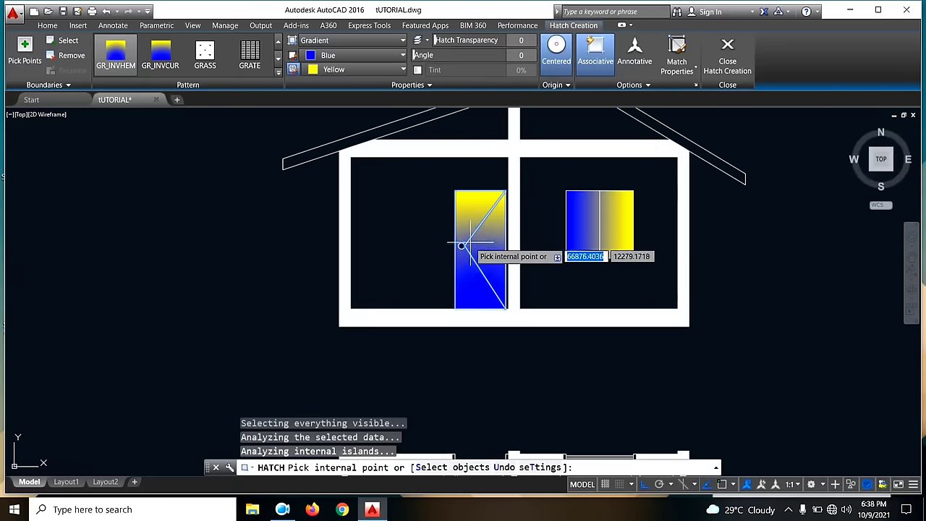
scroll(467, 250, "up", 3)
scroll(466, 246, "down", 5)
key("Escape")
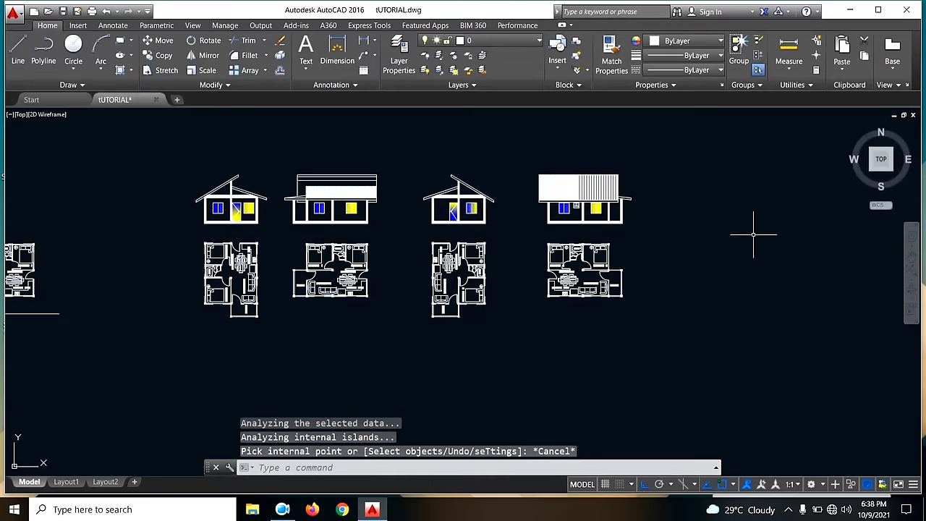
scroll(703, 271, "up", 1)
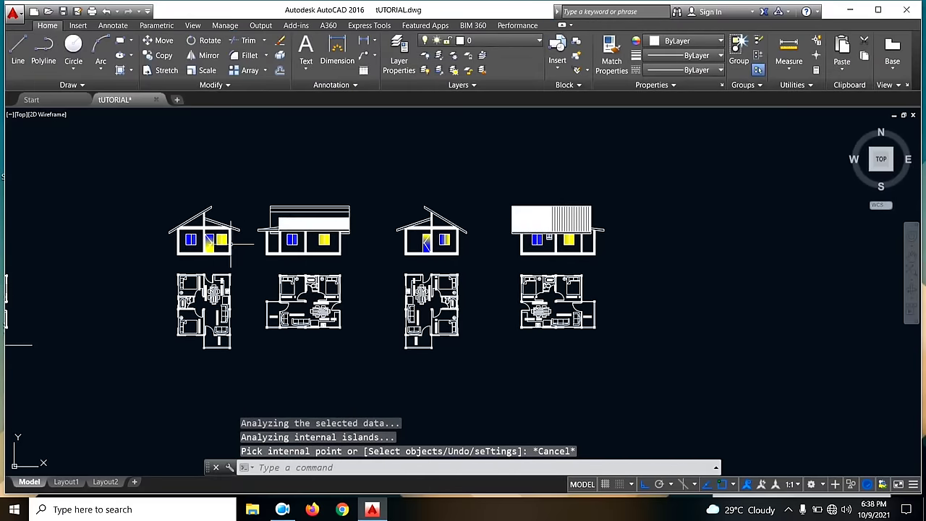
scroll(231, 243, "up", 2)
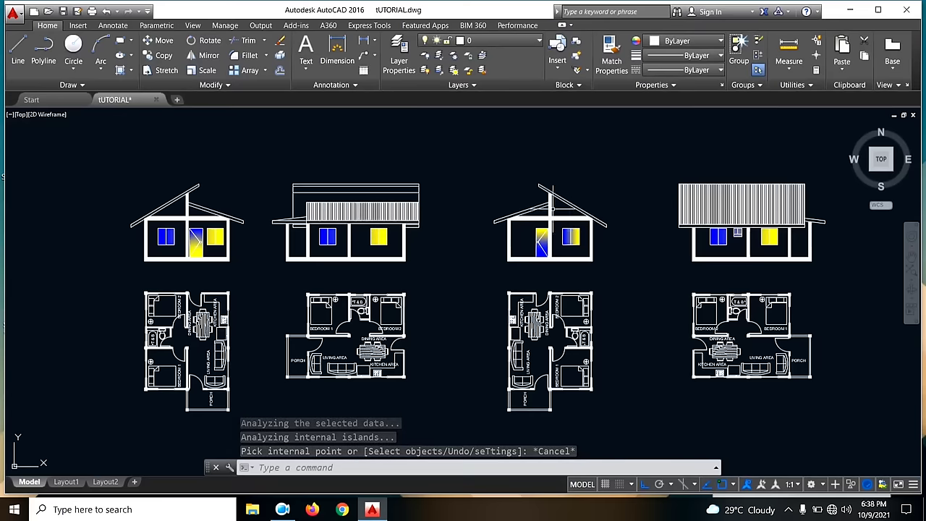
mouse_move(844, 254)
middle_mouse_down()
mouse_move(802, 275)
mouse_move(792, 259)
middle_mouse_up()
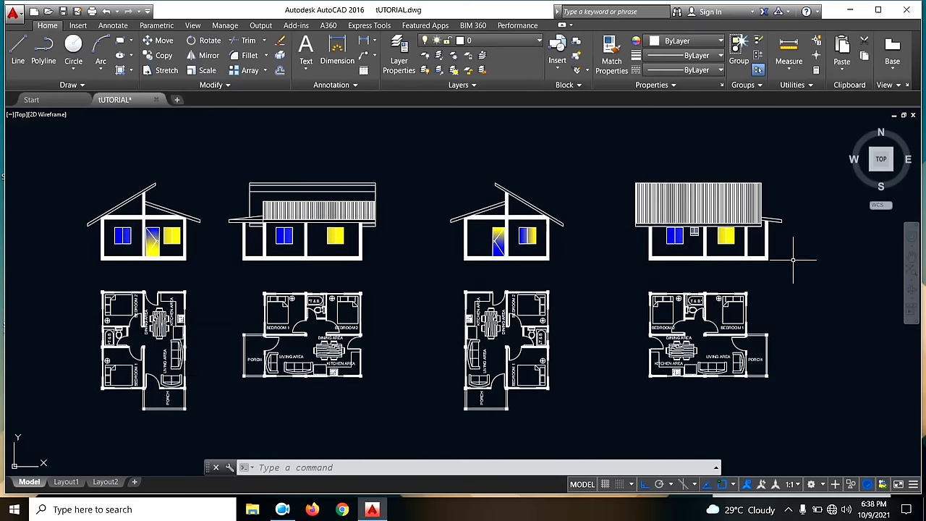